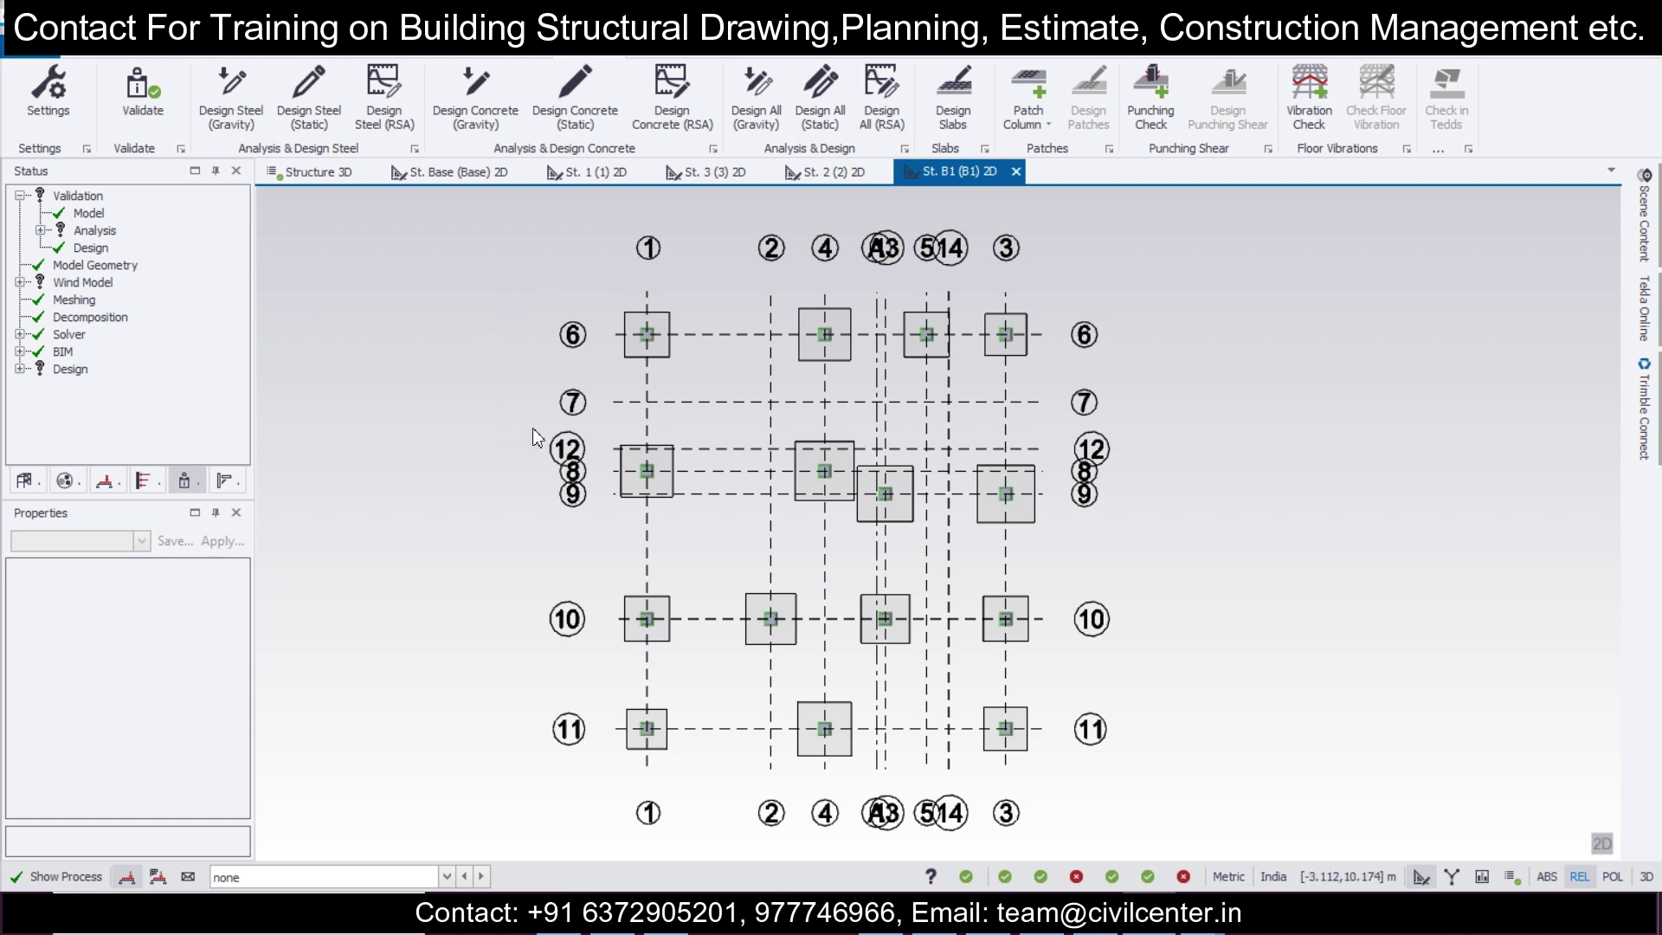
pyautogui.scroll(-1, 592, 298)
pyautogui.scroll(-1, 517, 253)
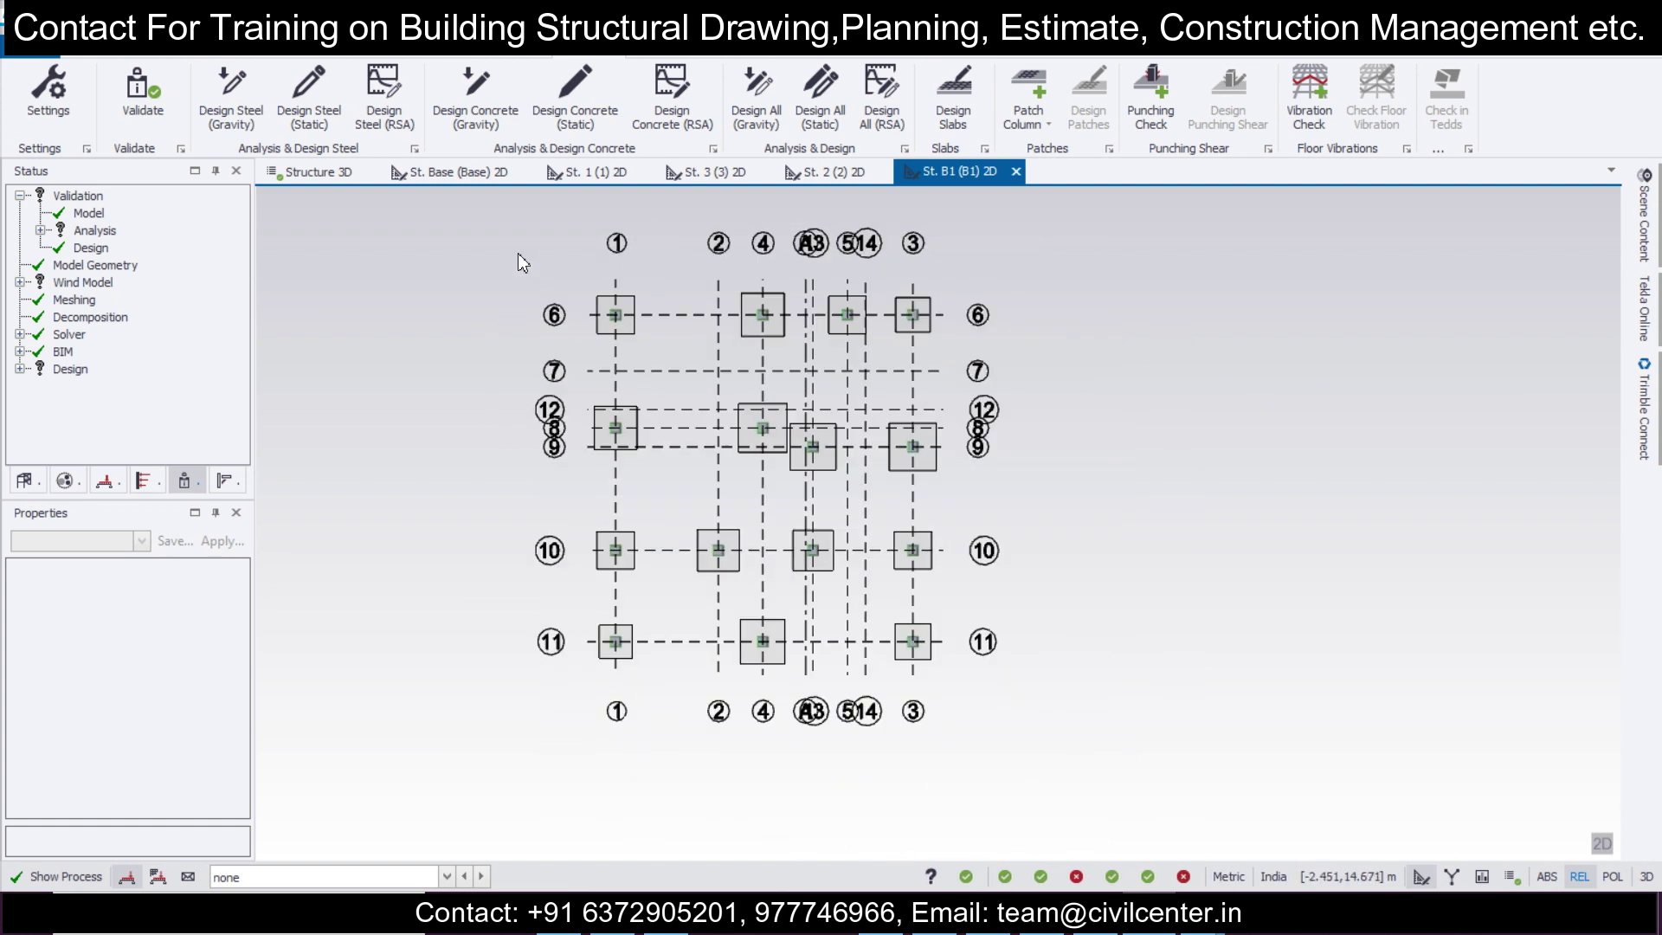
pyautogui.scroll(1, 518, 253)
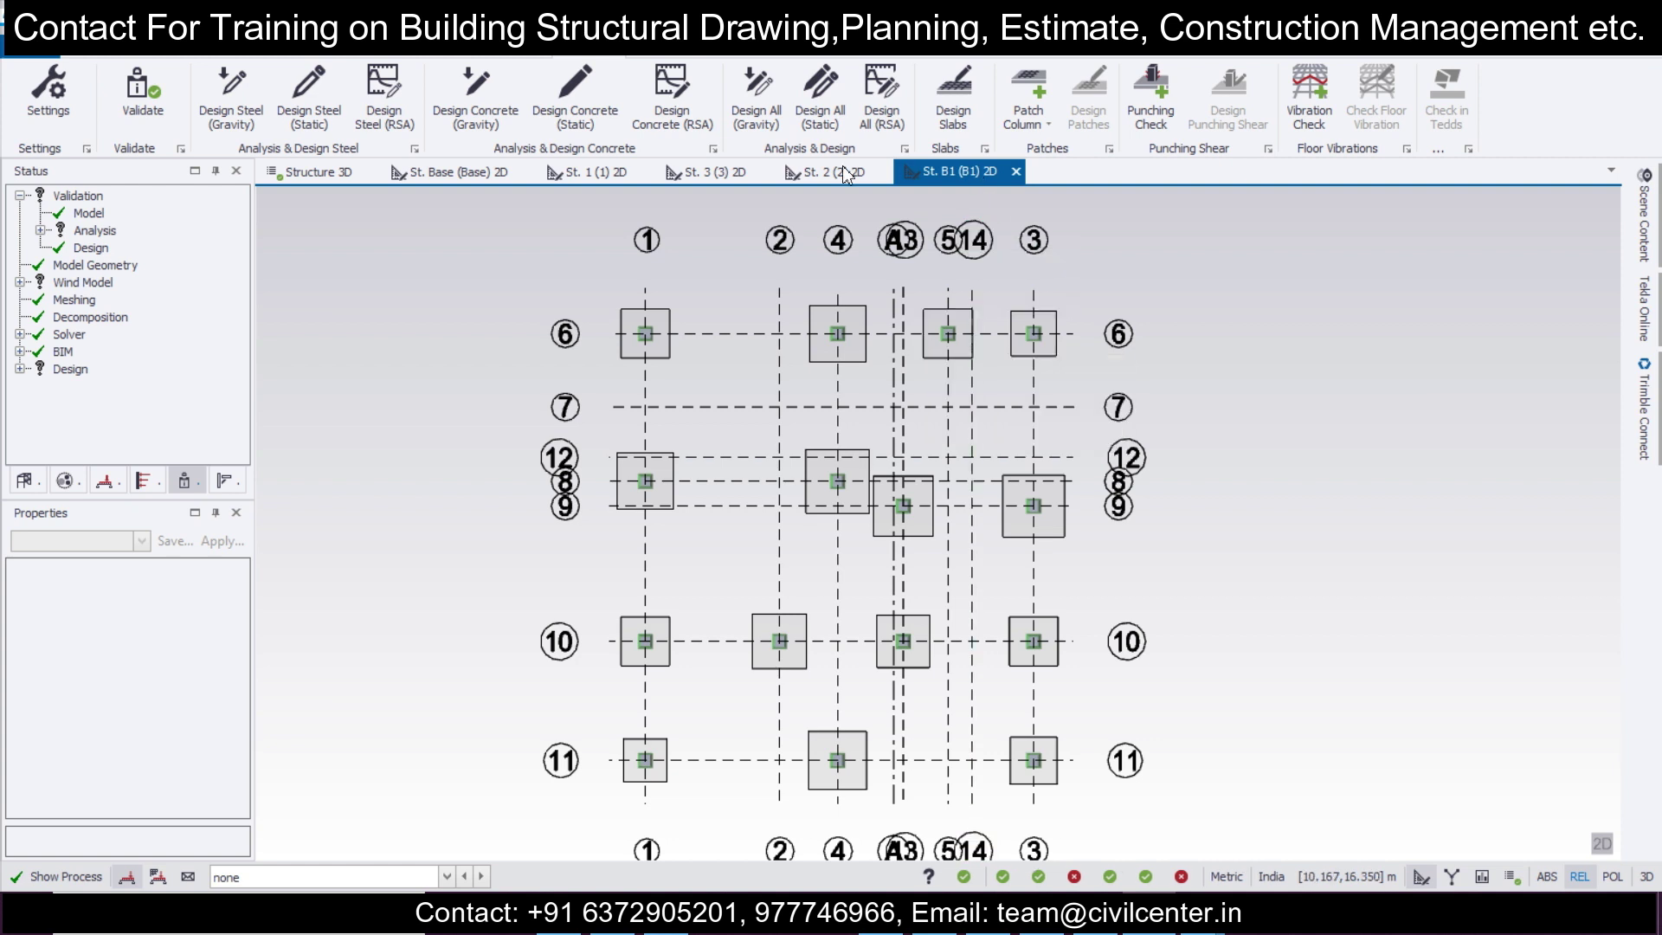
pyautogui.scroll(-1, 760, 389)
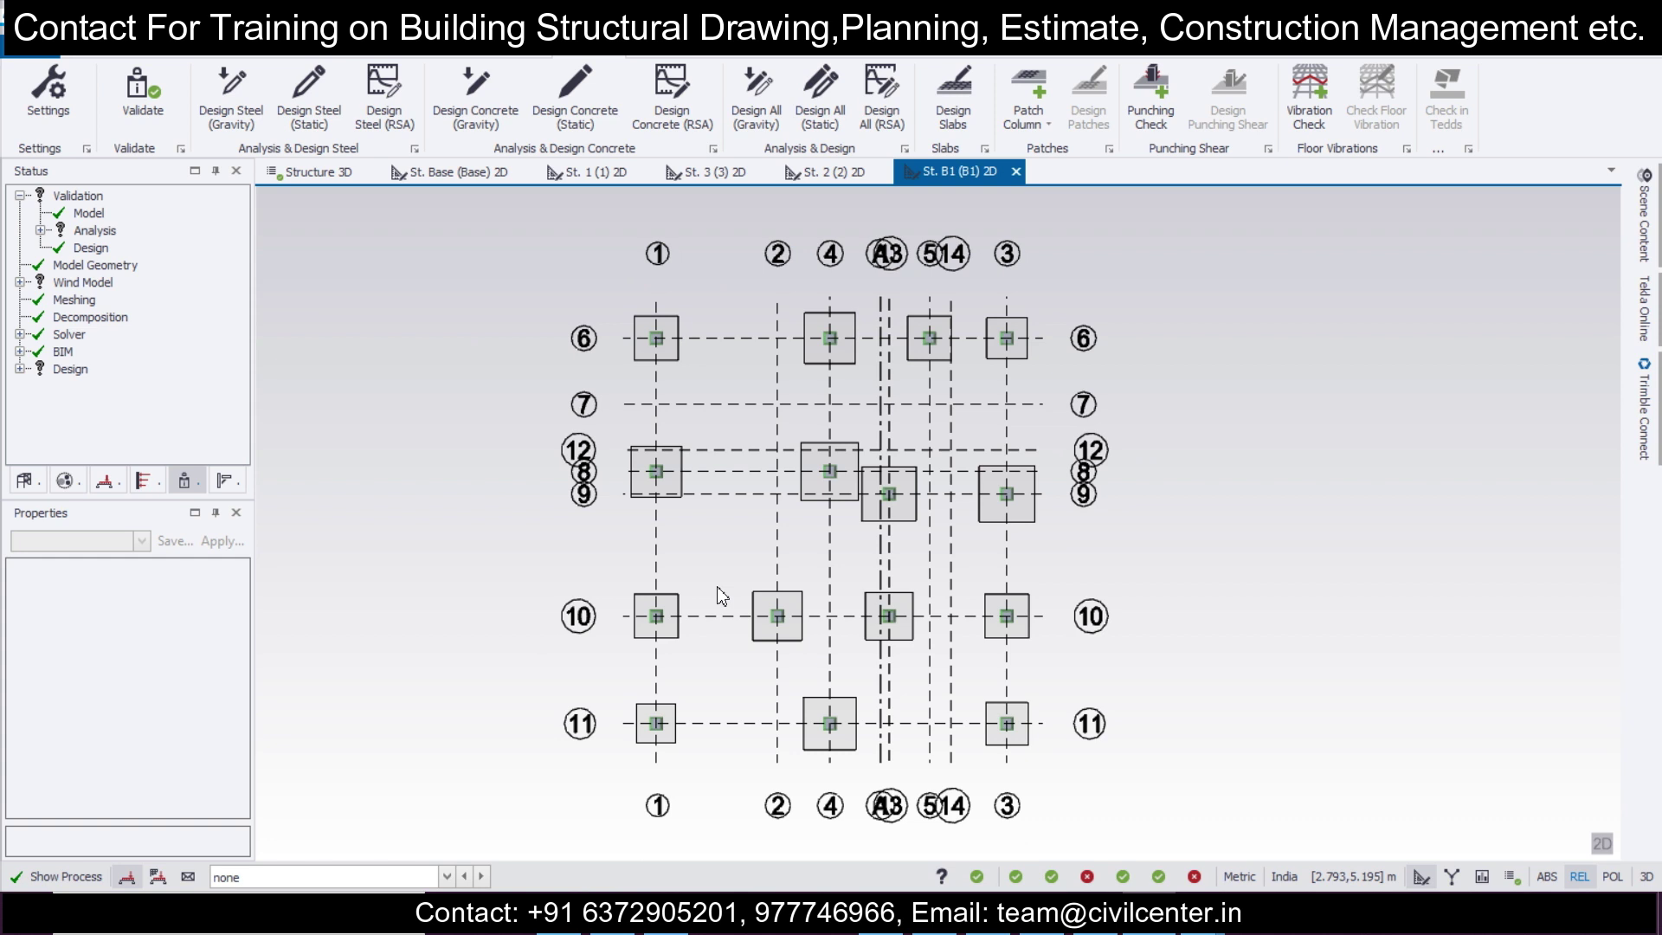
pyautogui.scroll(2, 773, 623)
pyautogui.scroll(-1, 773, 627)
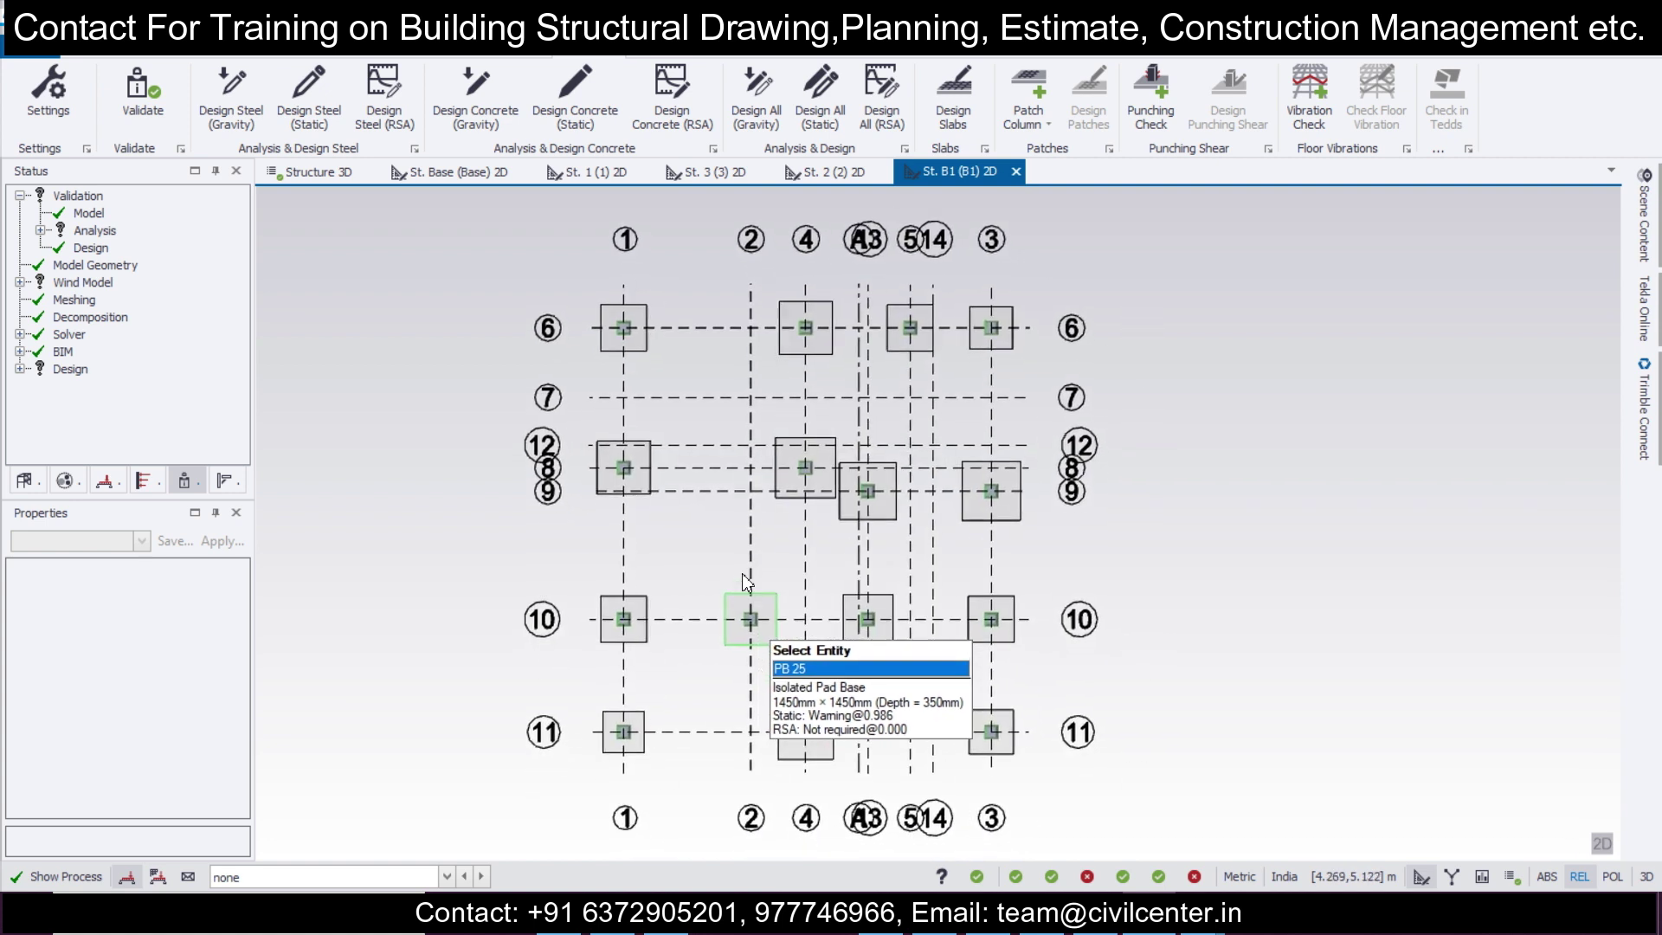
pyautogui.click(872, 52)
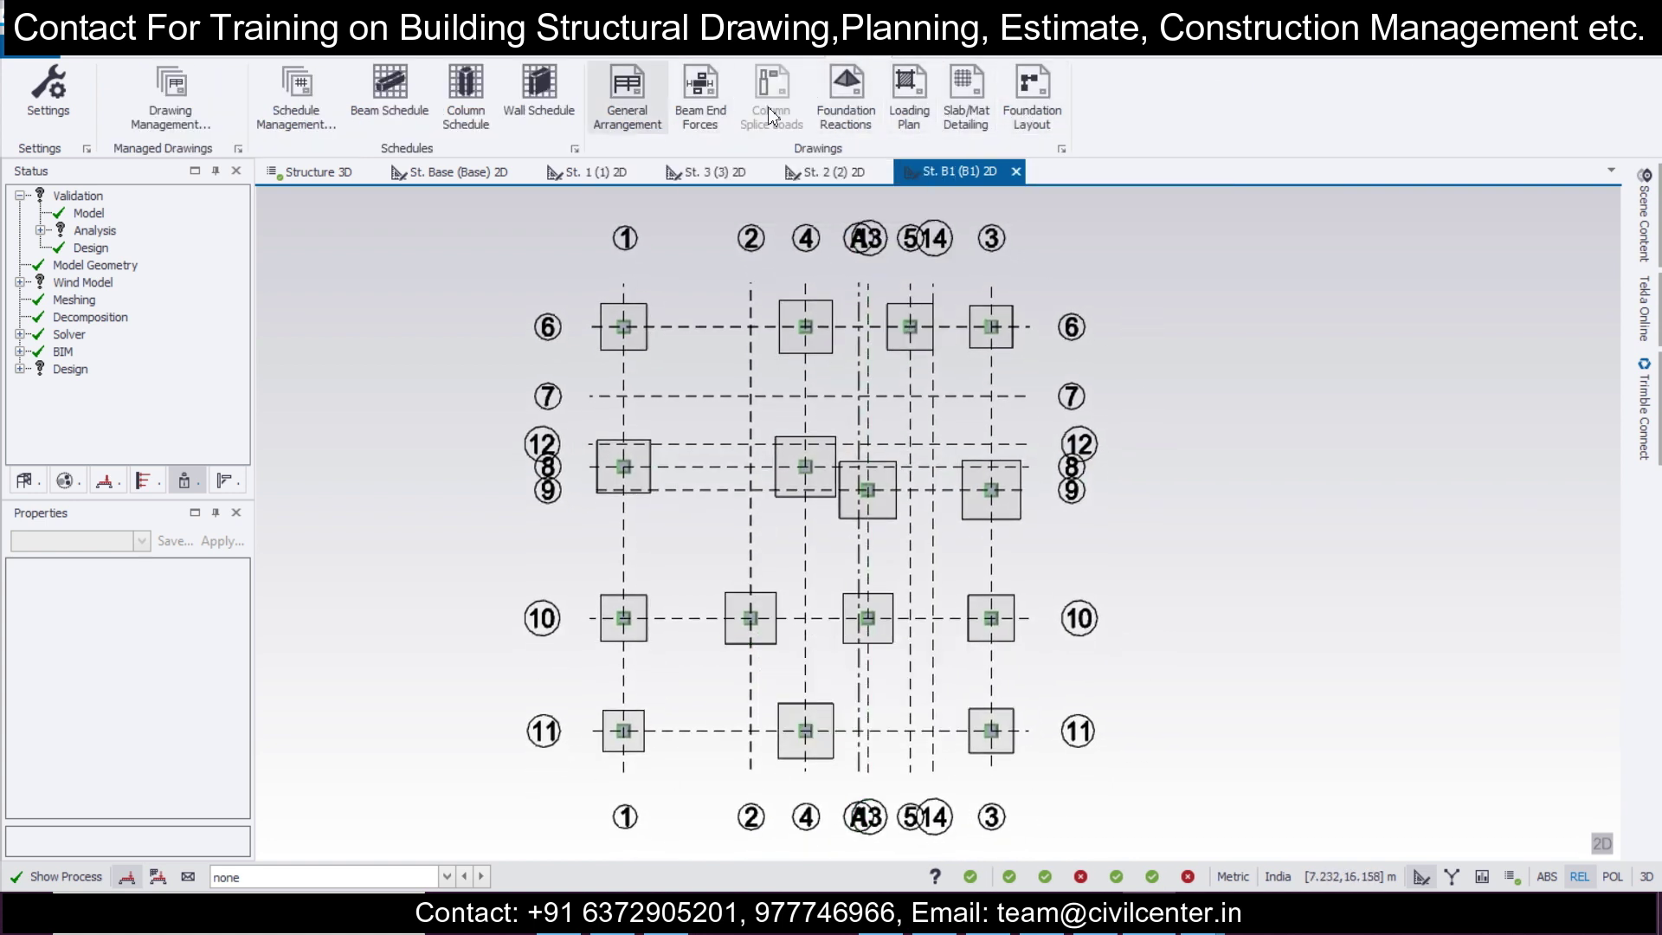
pyautogui.click(1027, 112)
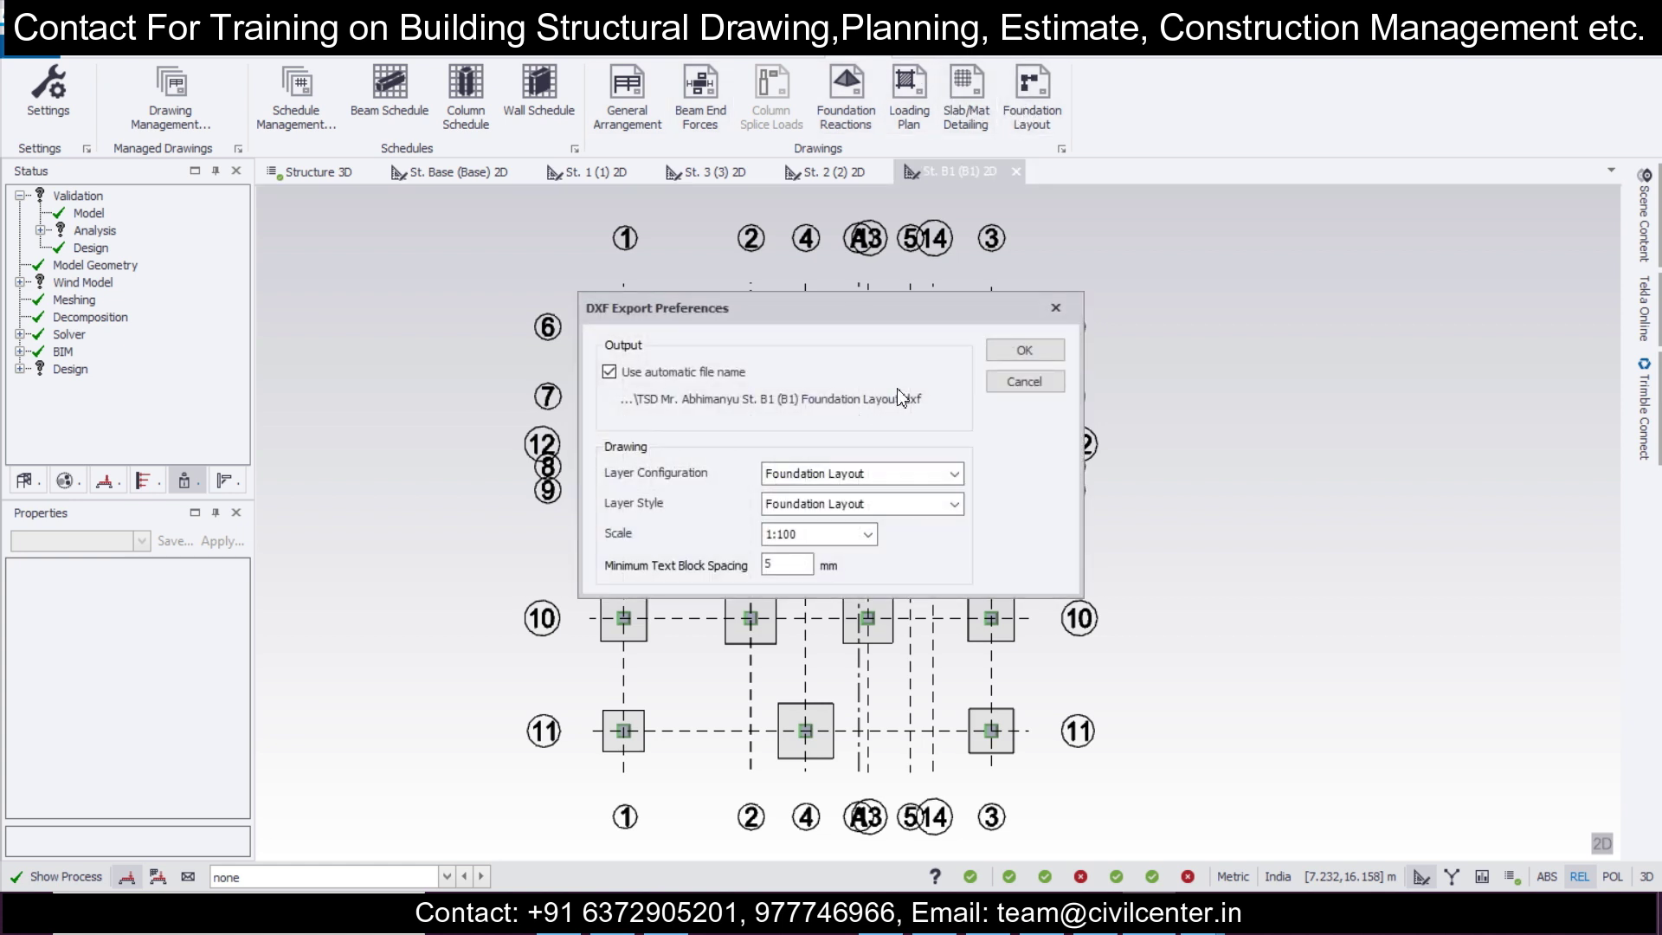
pyautogui.click(609, 372)
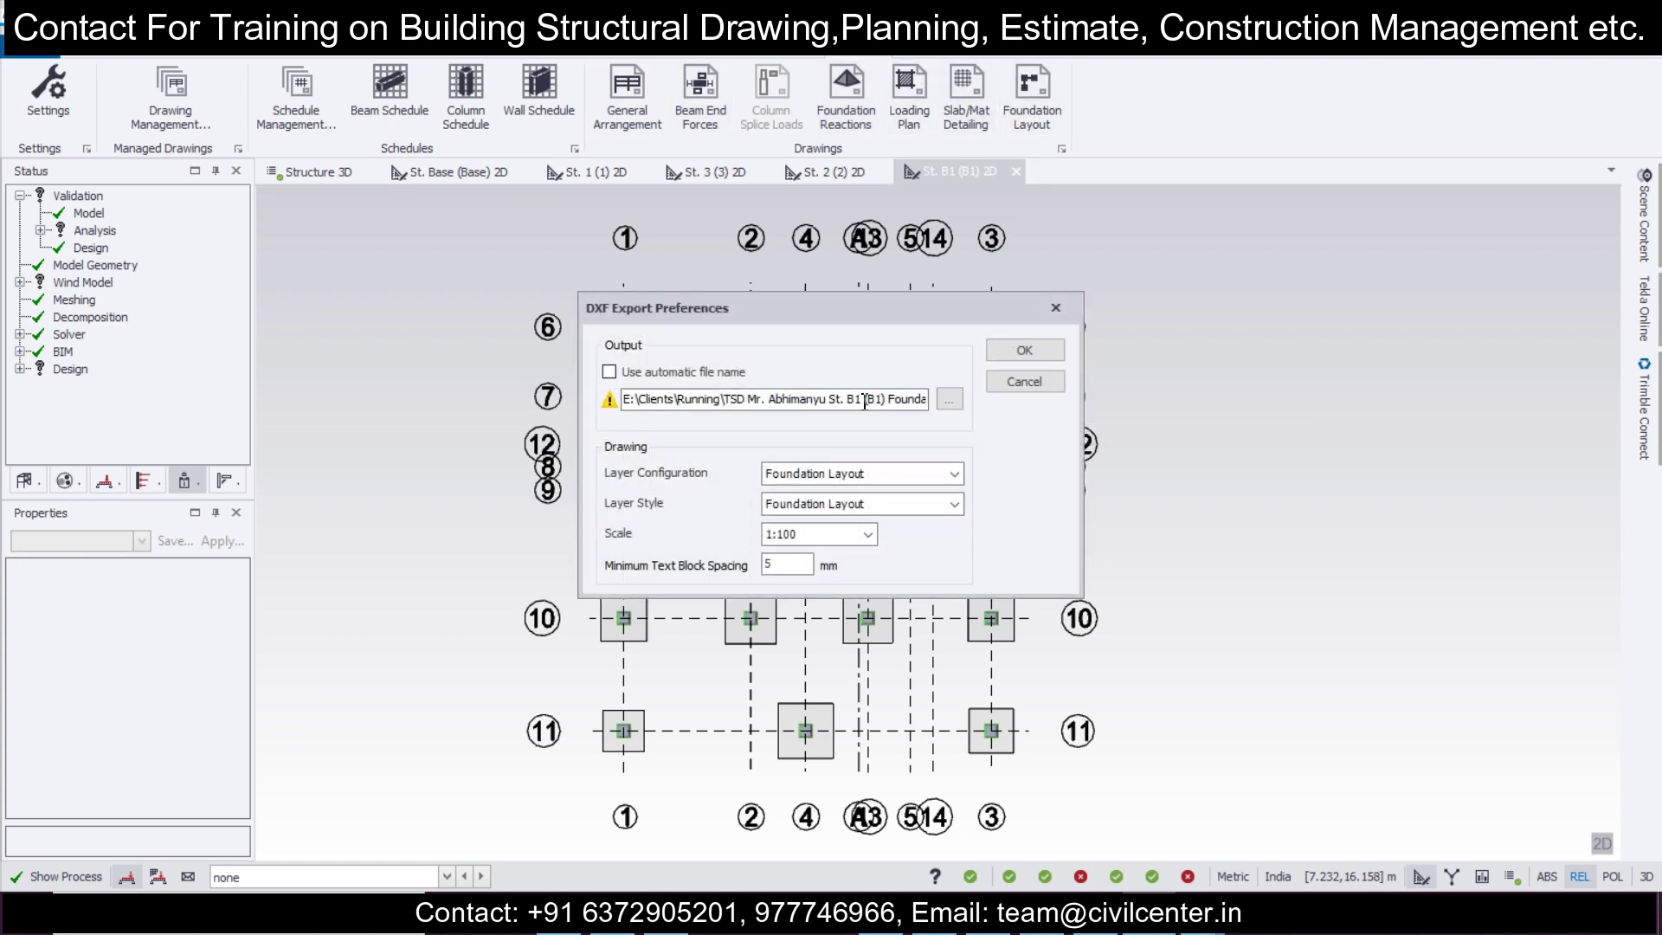
pyautogui.click(947, 397)
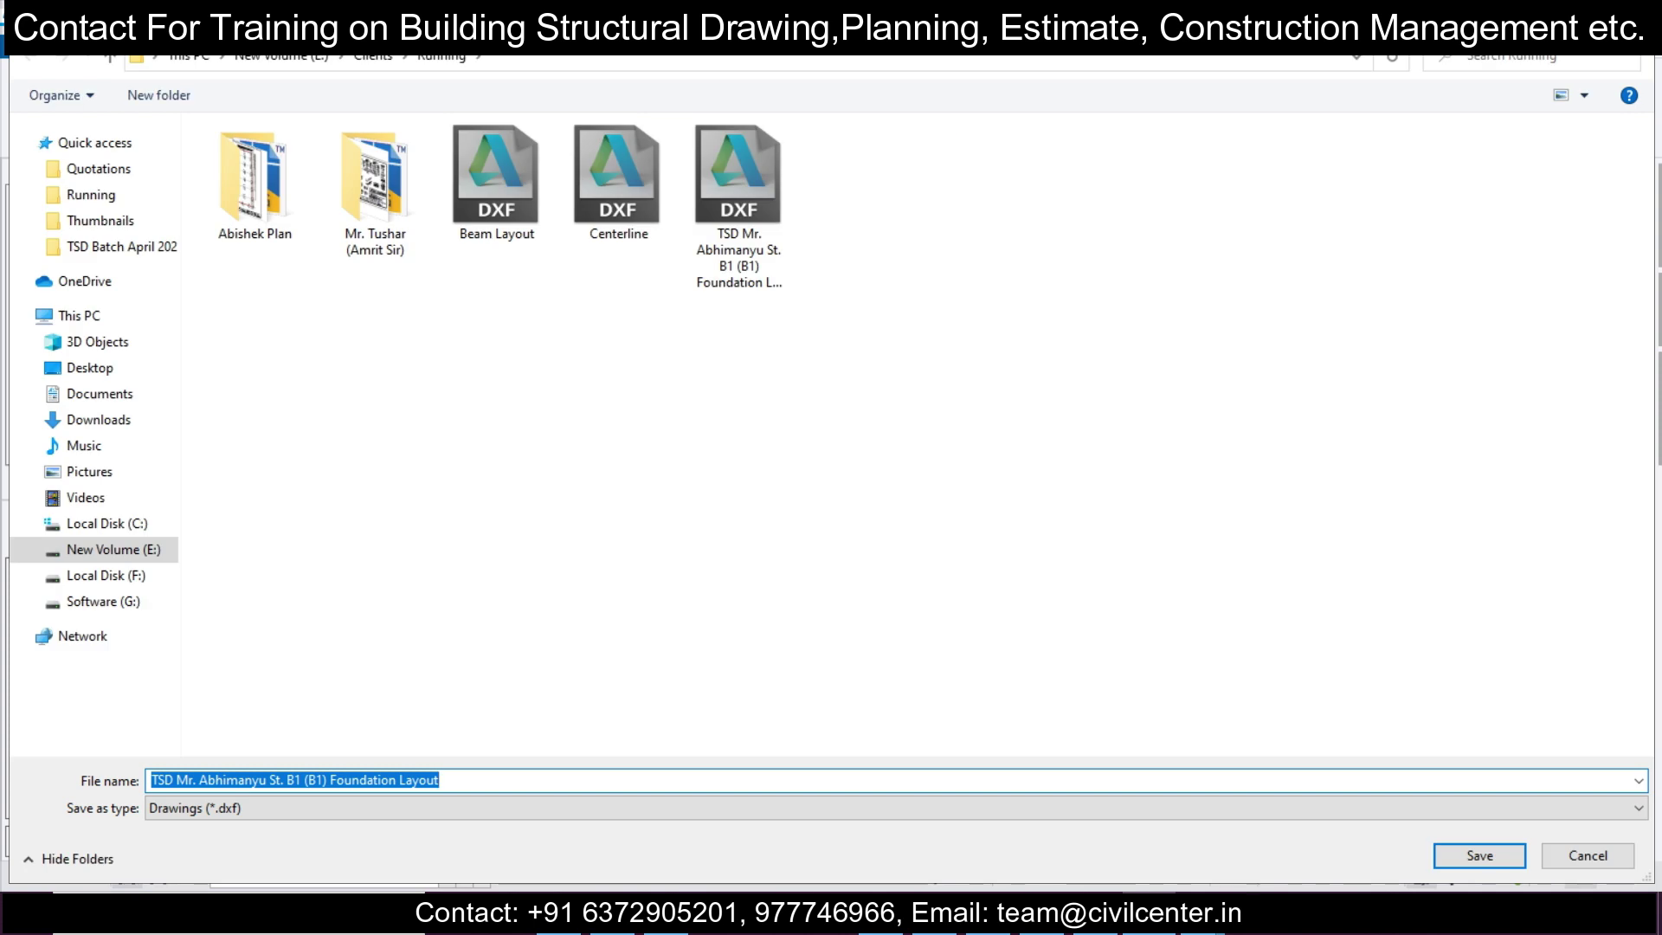
pyautogui.press('Return')
pyautogui.click(1052, 310)
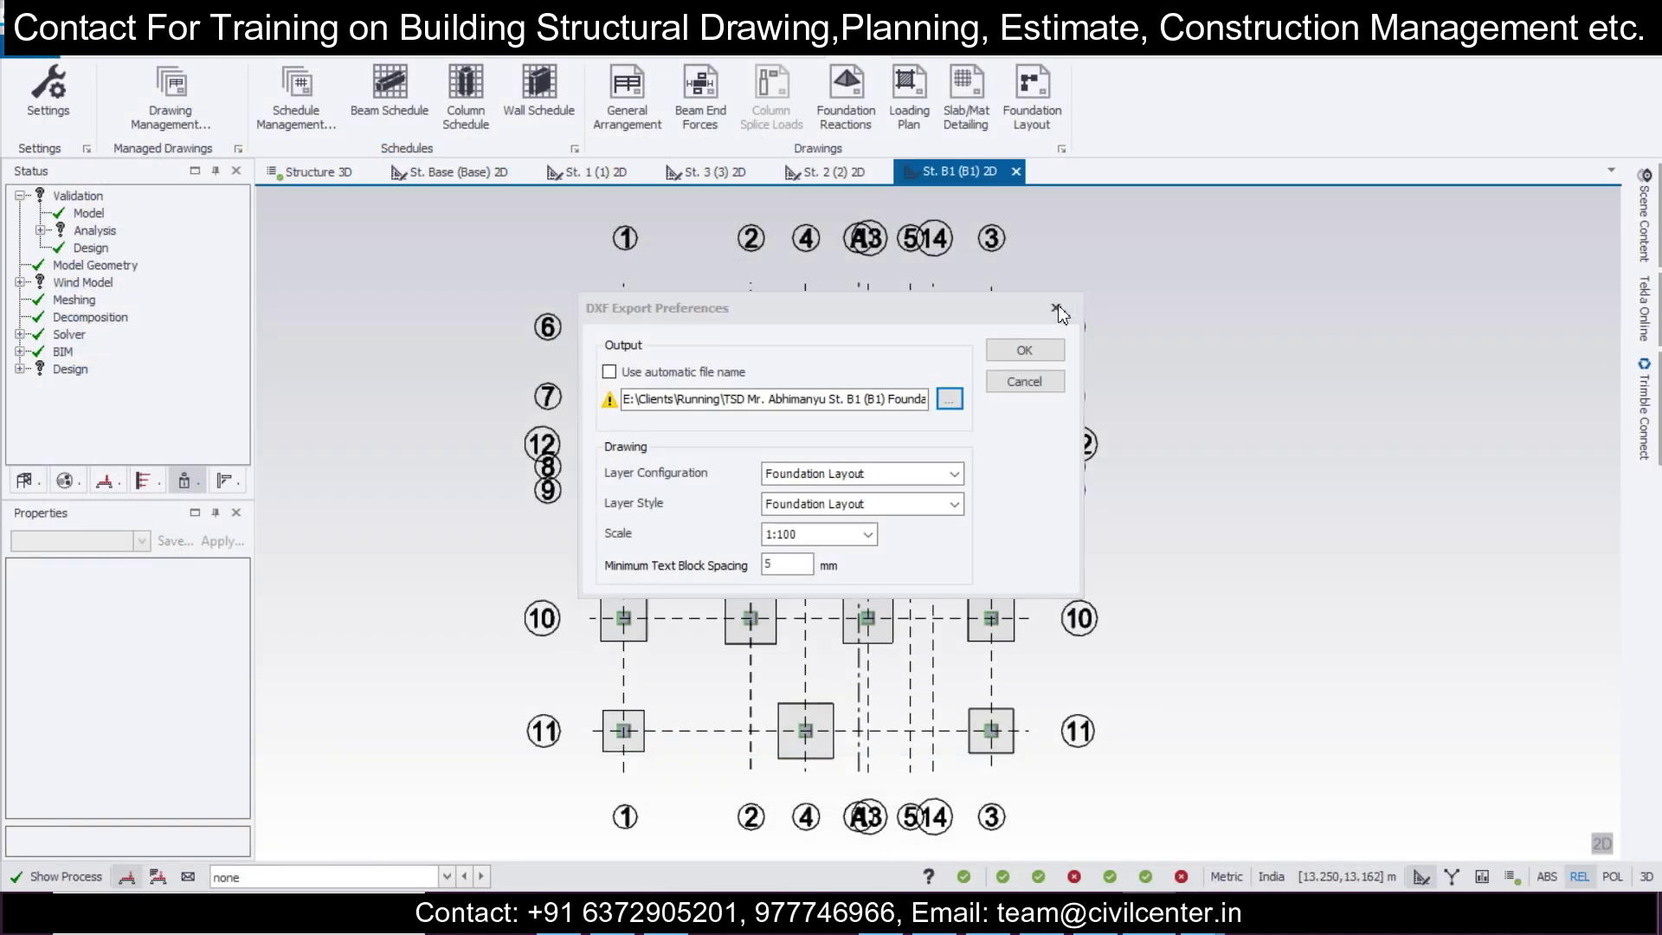
# Switch to the foundation layout DXF in AutoCAD and copy the whole foundation plan with its grid, footings and labels.
pyautogui.moveTo(1191, 919)
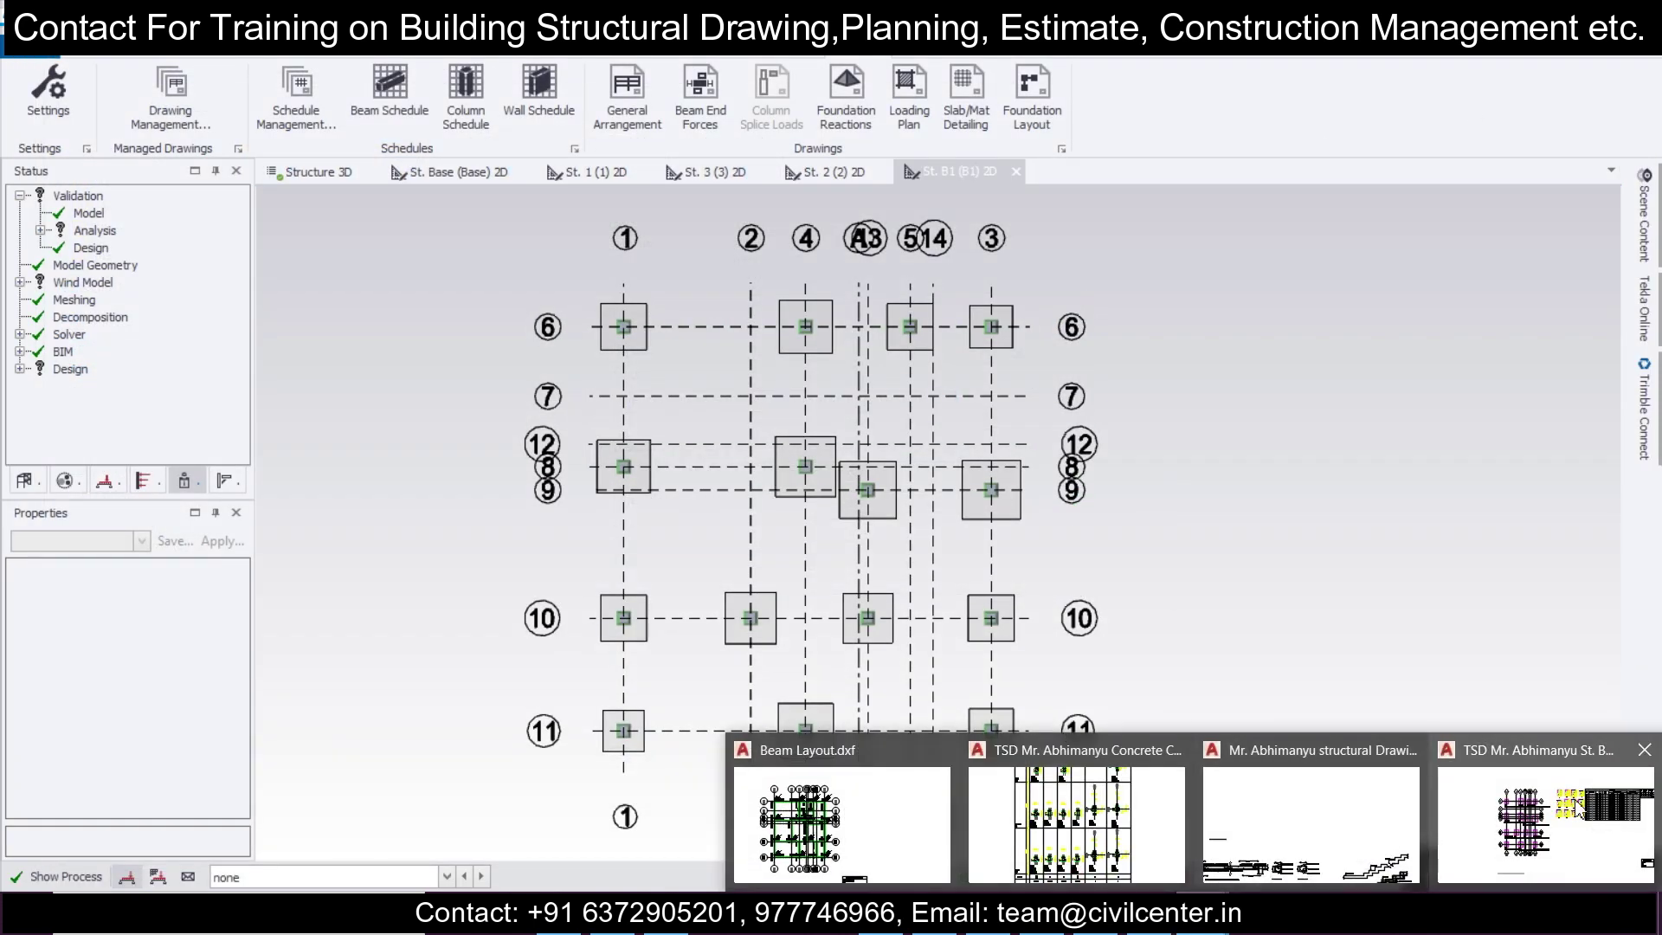
pyautogui.click(1540, 827)
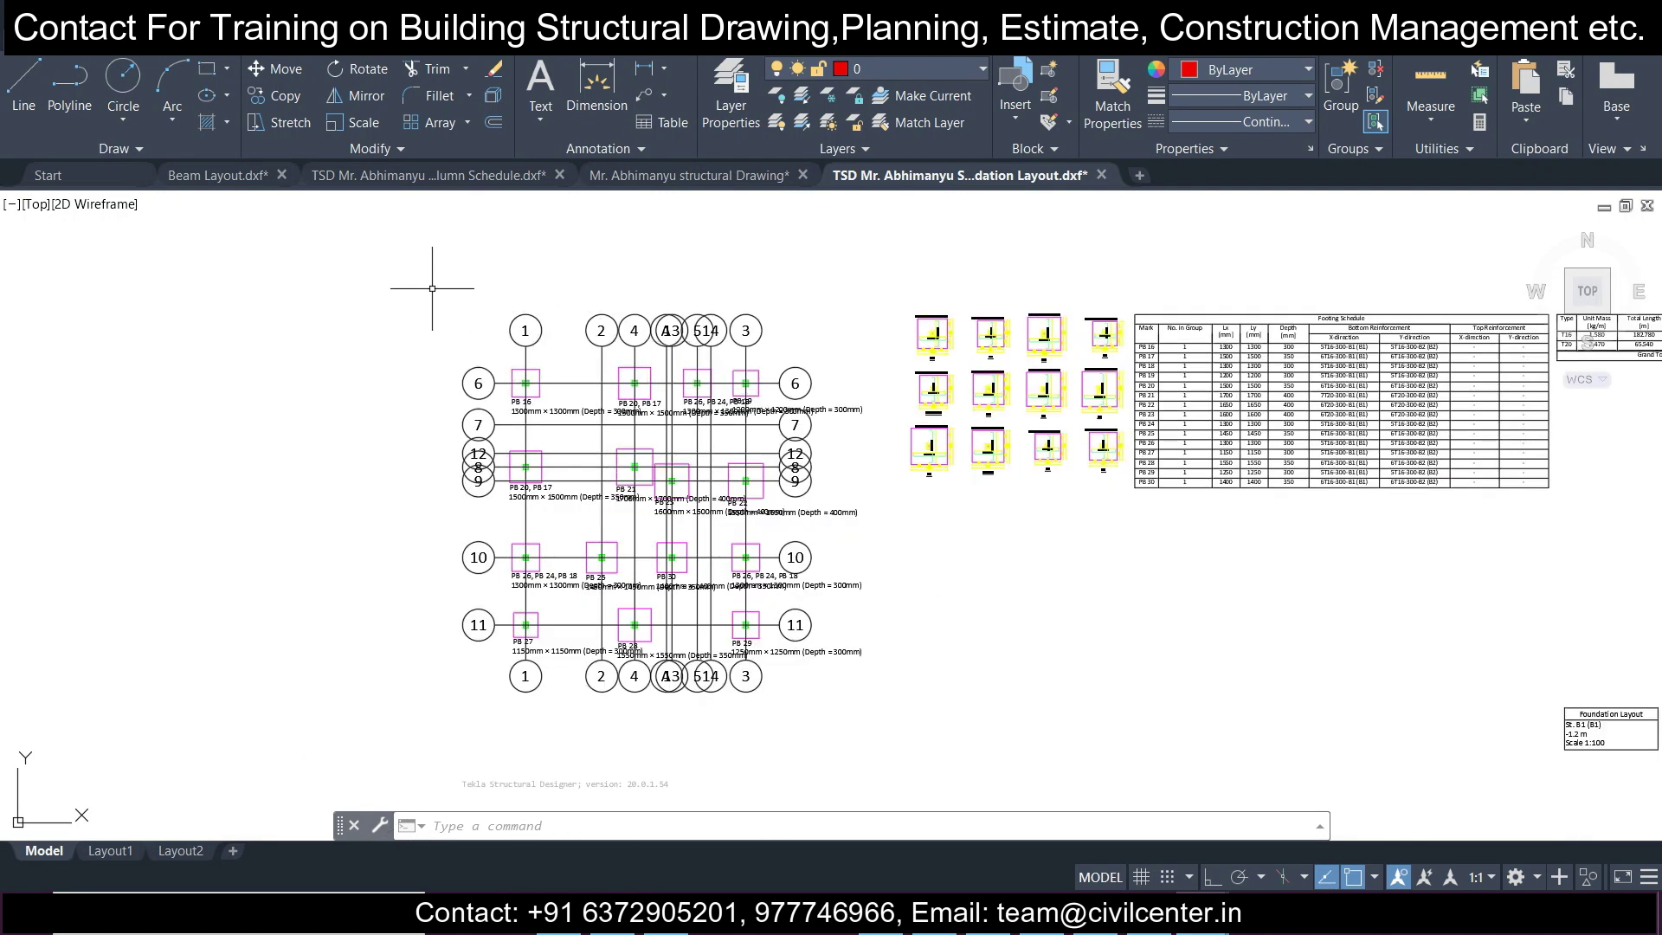
pyautogui.click(400, 274)
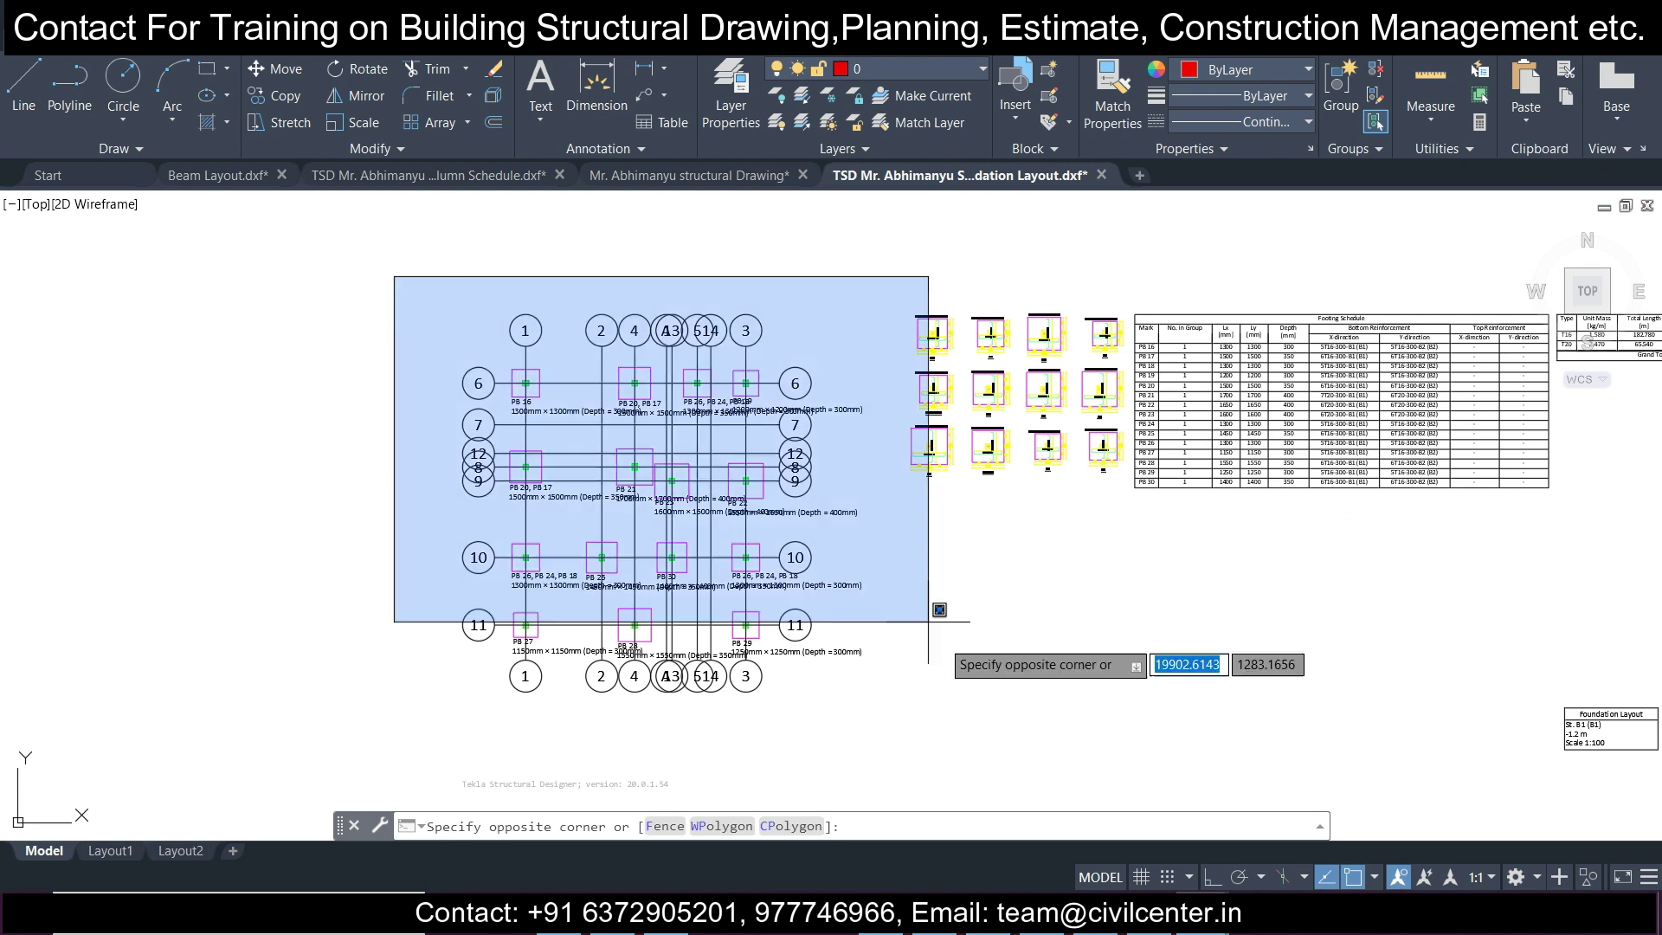
pyautogui.click(767, 576)
pyautogui.hotkey('ctrl', 'c')
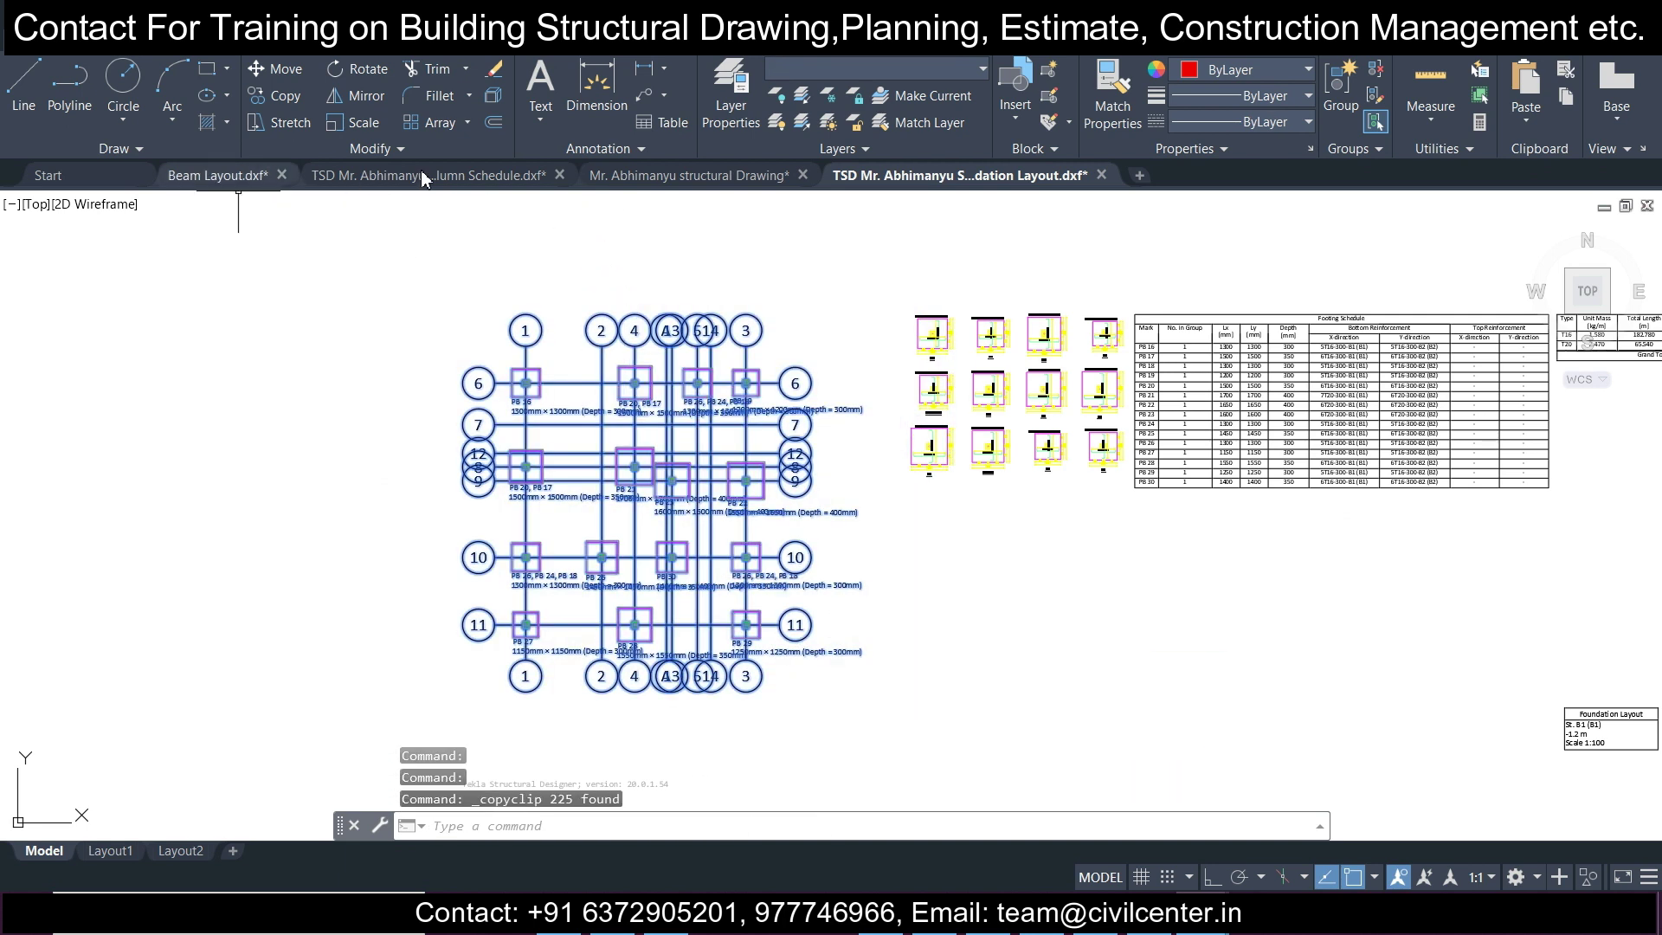
# Paste the copied foundation plan into the structural drawing, inside the sheet border above the FOUNDATION LAYOUT title.
pyautogui.click(688, 175)
pyautogui.hotkey('ctrl', 'v')
pyautogui.scroll(3, 426, 601)
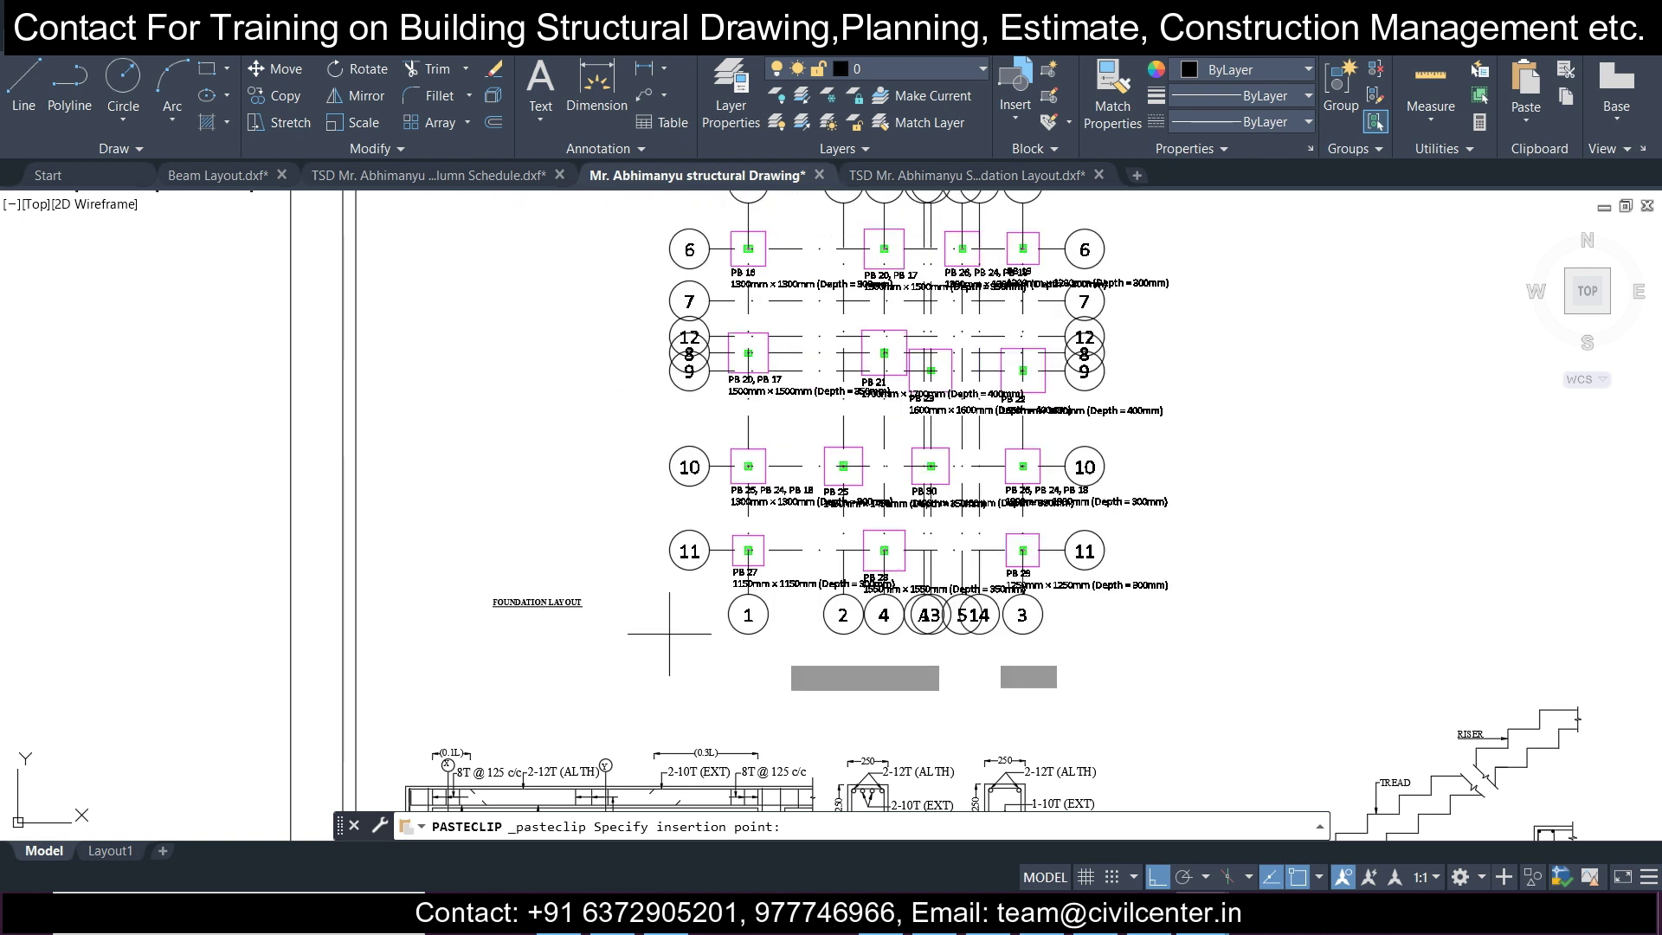
pyautogui.scroll(-2, 669, 633)
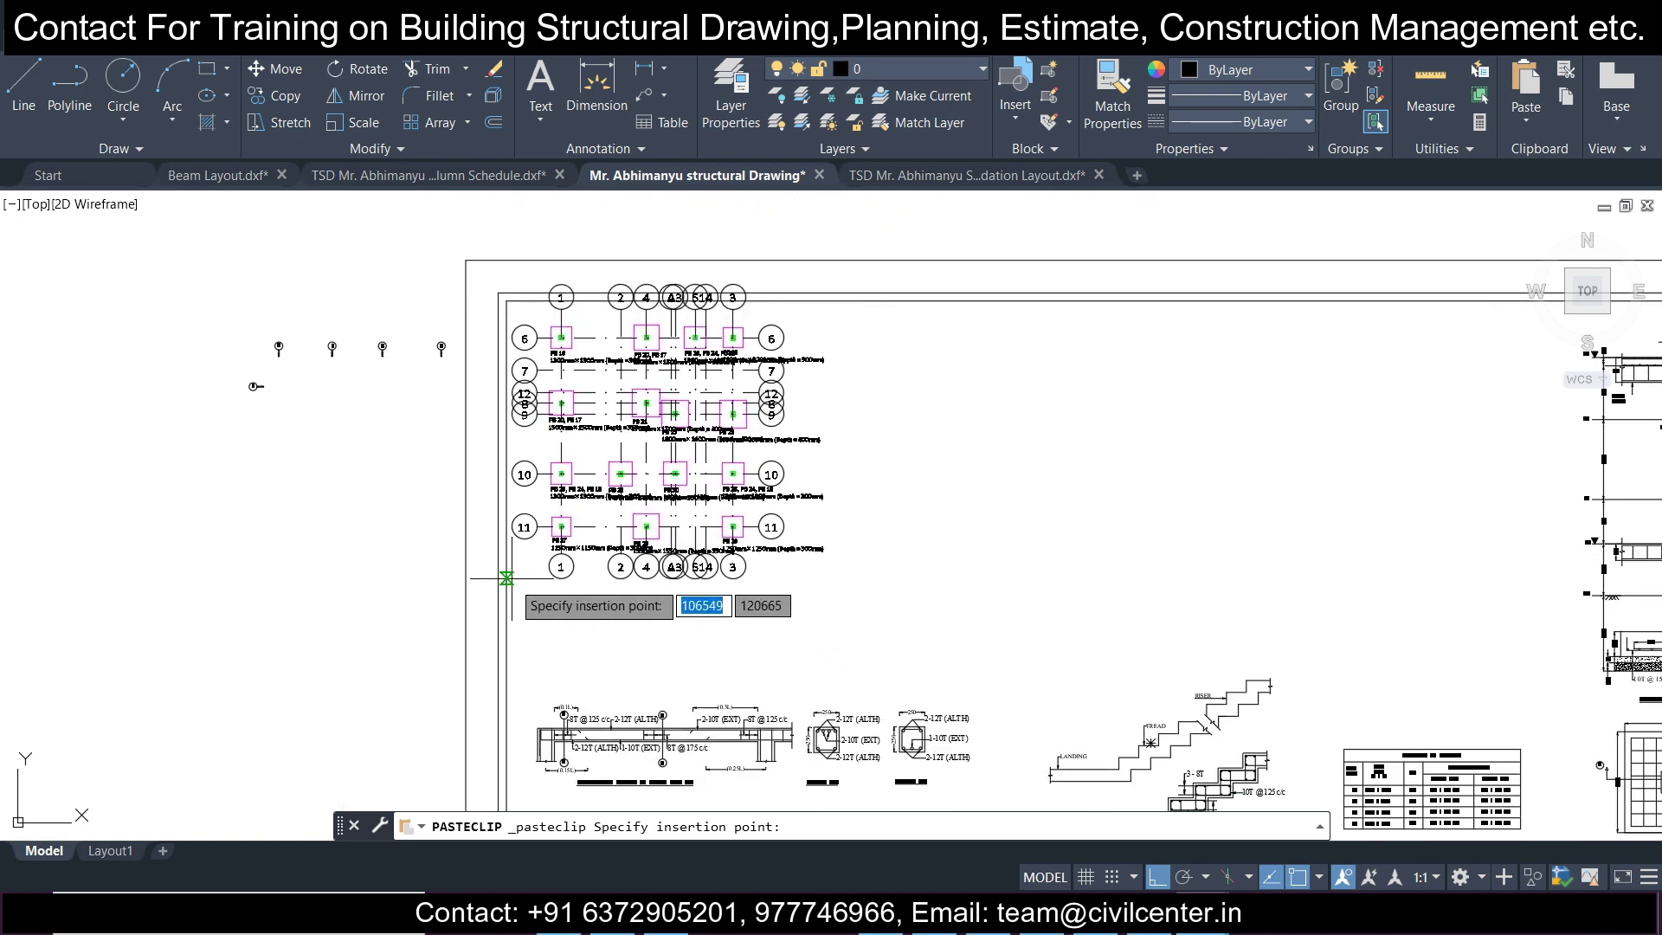
pyautogui.click(517, 581)
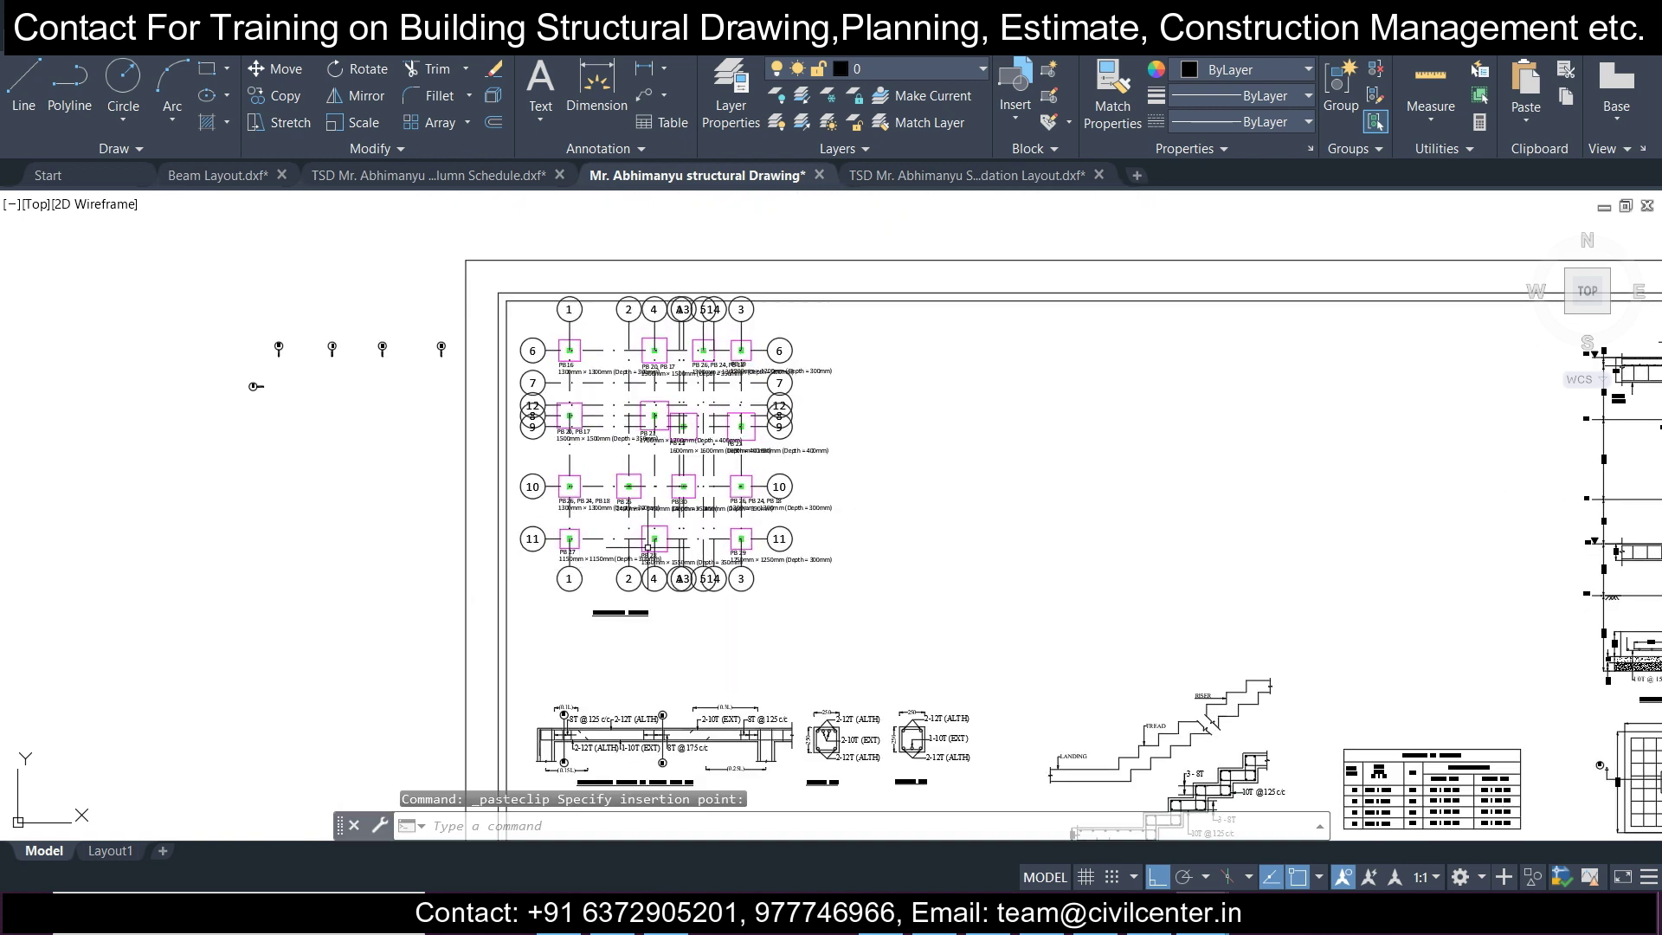
# Delete all grid bubbles on the four sides of the pasted foundation plan.
pyautogui.scroll(5, 619, 346)
pyautogui.moveTo(630, 399); pyautogui.dragTo(632, 410, button='middle')
pyautogui.click(427, 297)
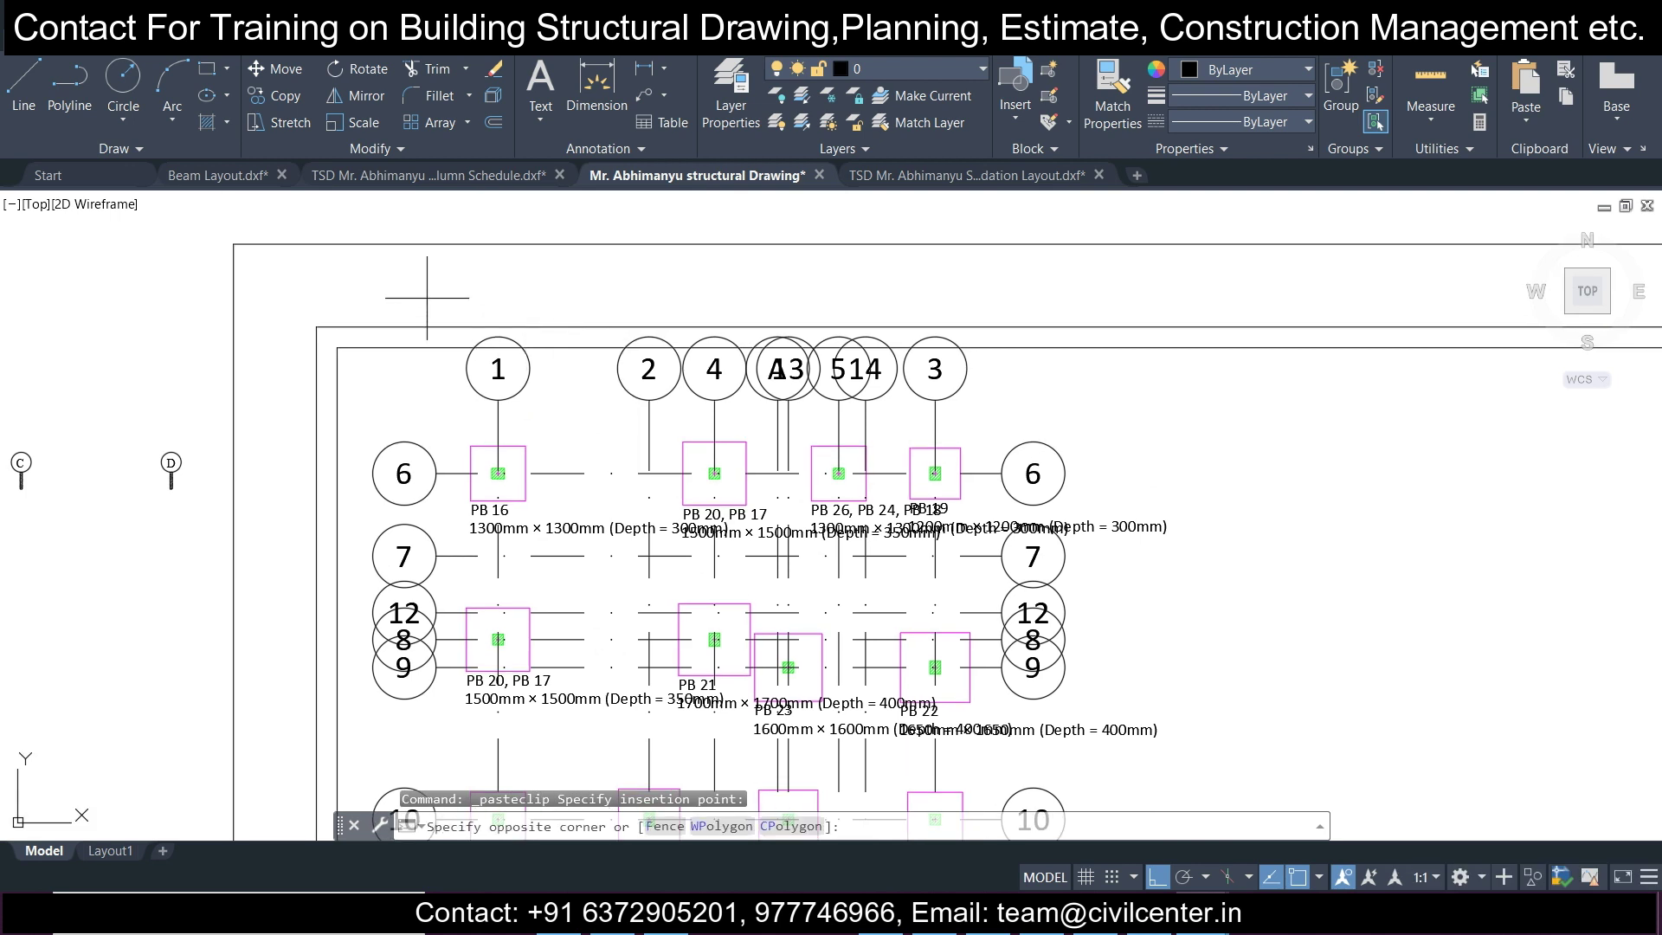
pyautogui.click(1039, 412)
pyautogui.scroll(2, 1039, 412)
pyautogui.scroll(-8, 1030, 406)
pyautogui.scroll(7, 758, 393)
pyautogui.click(757, 392)
pyautogui.scroll(-2, 851, 567)
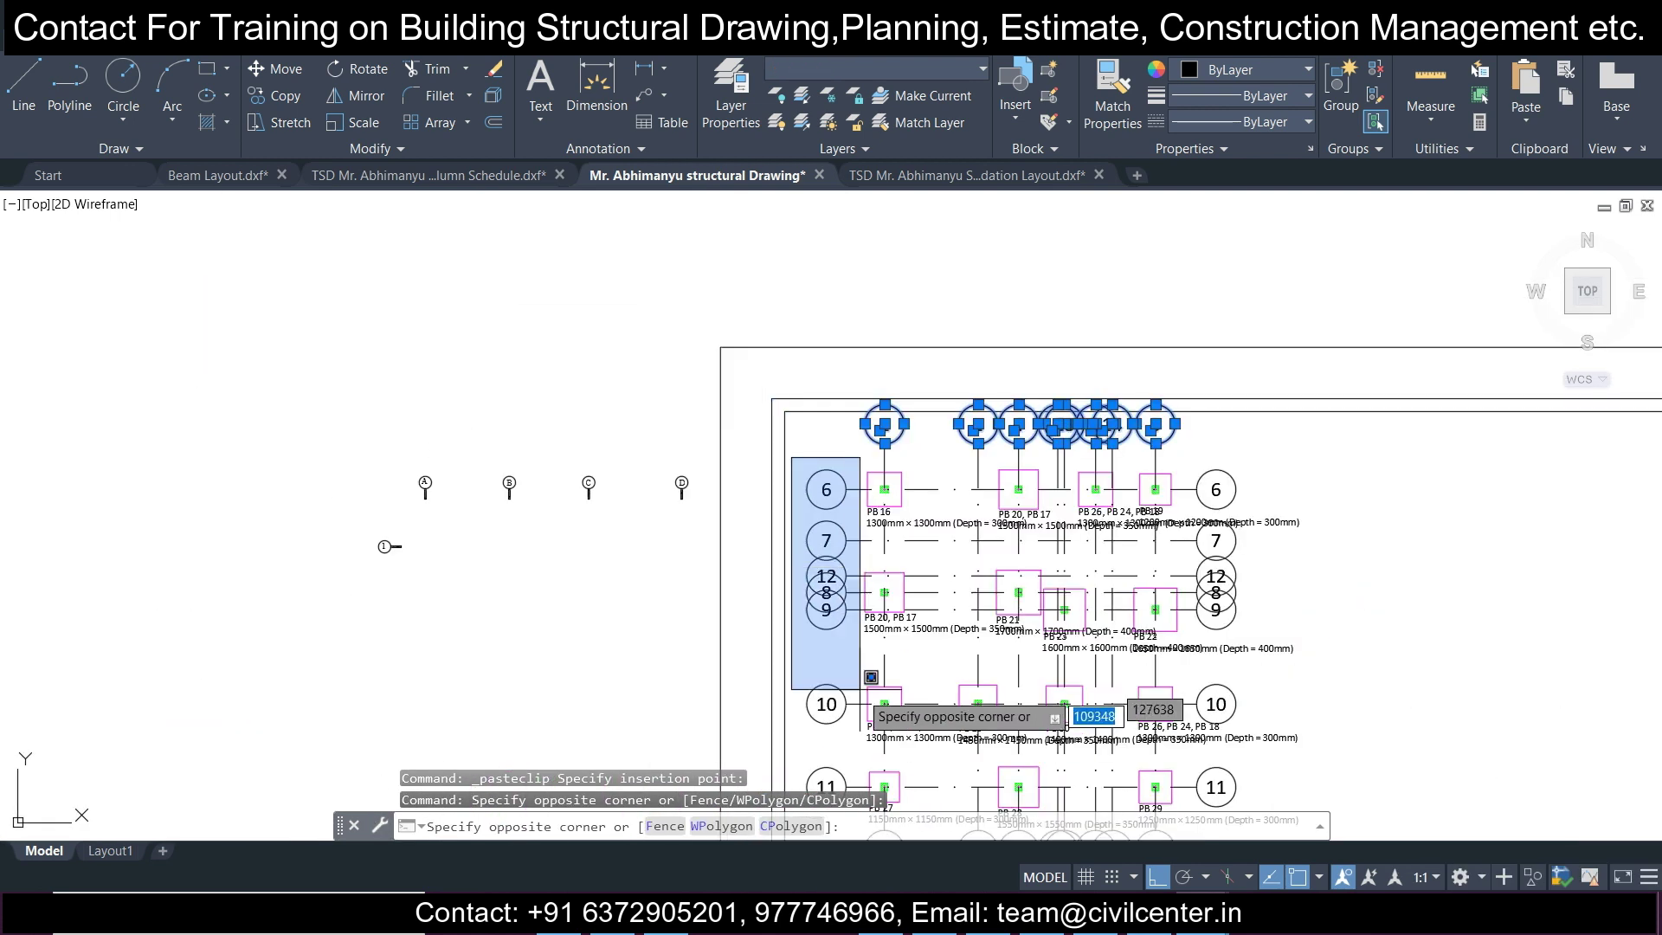
pyautogui.moveTo(861, 699); pyautogui.dragTo(829, 451, button='middle')
pyautogui.click(829, 578)
pyautogui.scroll(4, 831, 592)
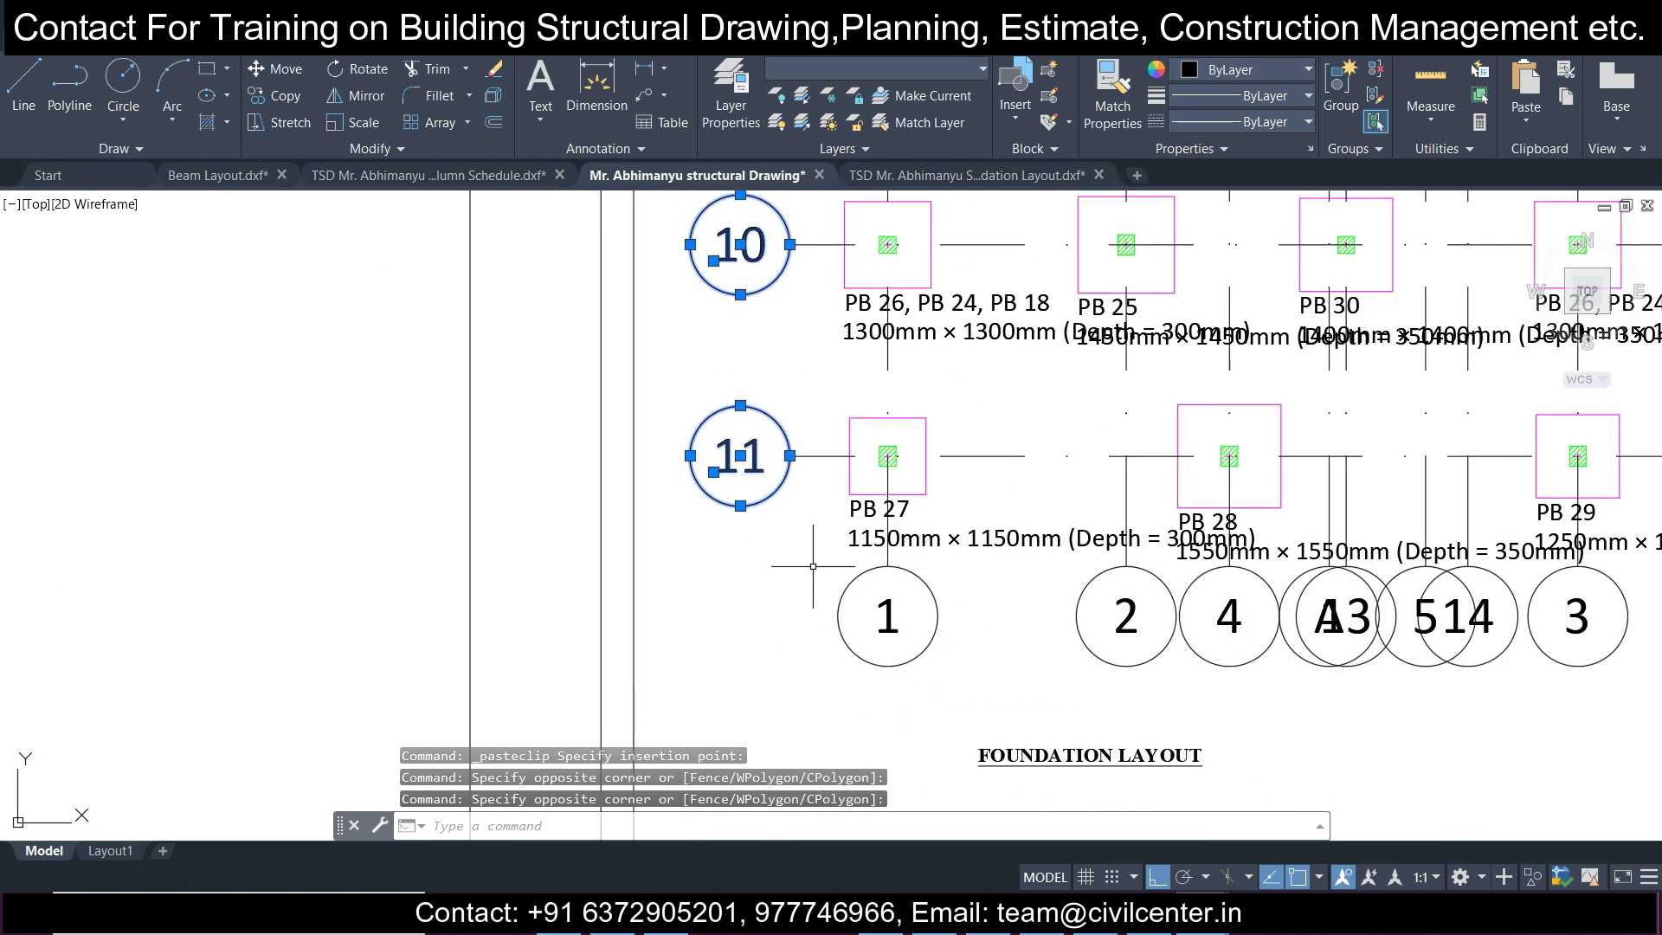
pyautogui.click(811, 558)
pyautogui.scroll(-4, 872, 609)
pyautogui.click(1115, 649)
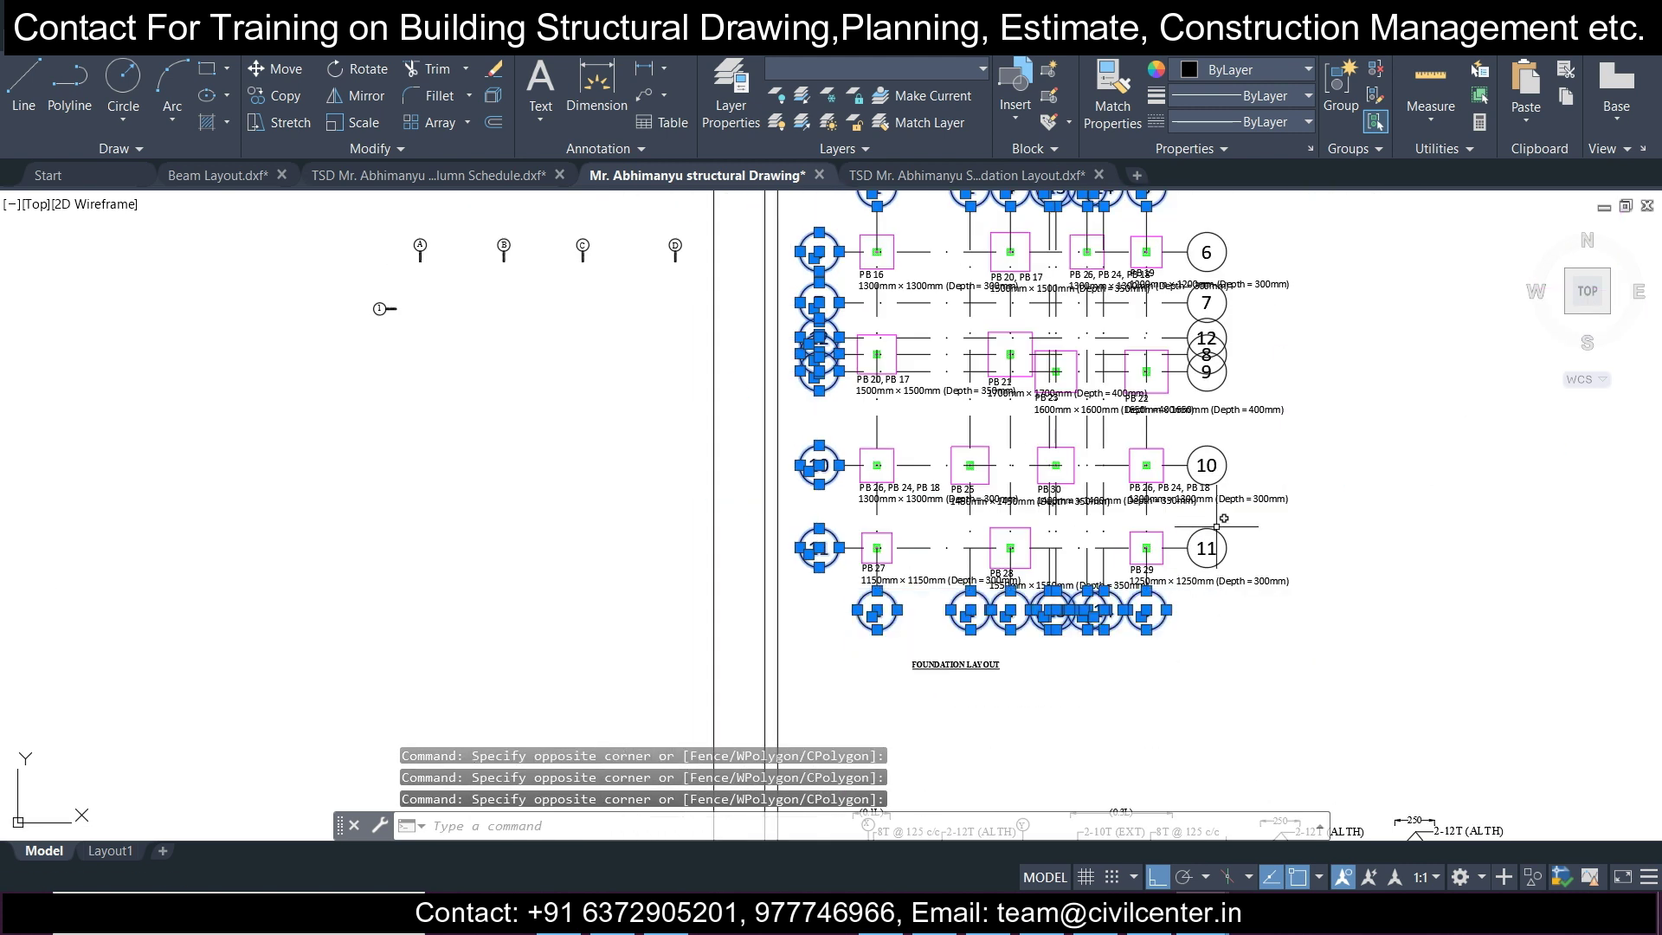
pyautogui.moveTo(1218, 241); pyautogui.dragTo(1063, 370, button='middle')
pyautogui.click(1031, 349)
pyautogui.click(1101, 743)
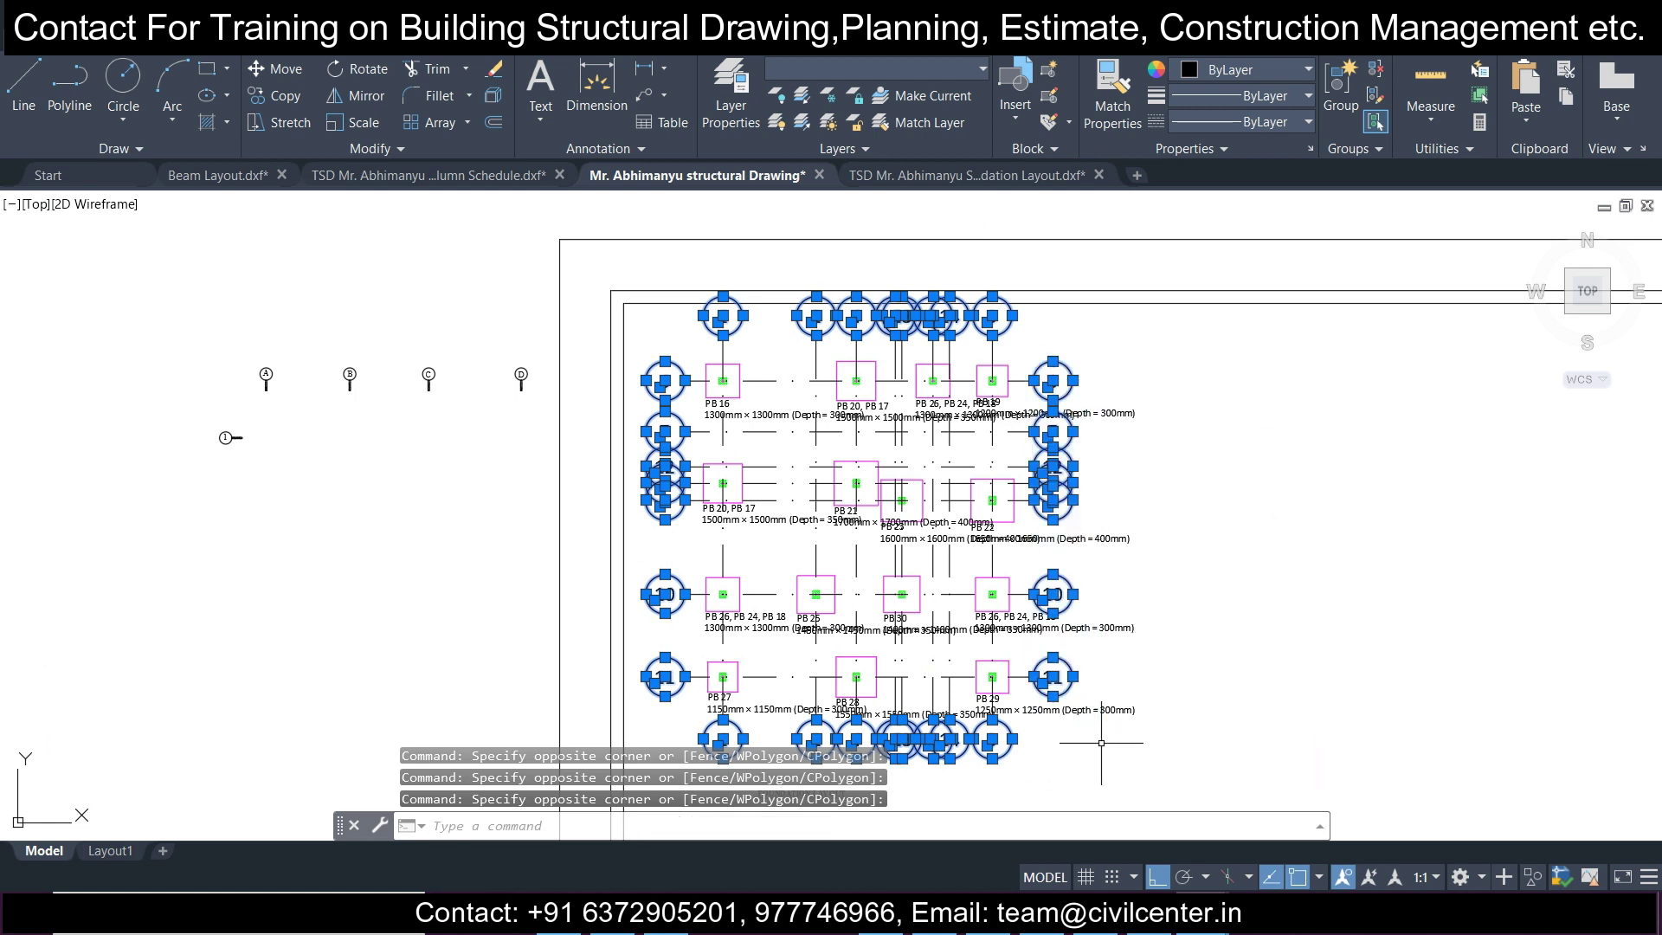
pyautogui.press('Delete')
# Delete all footing mark and size labels from the foundation plan, collecting them with Select Similar.
pyautogui.click(1106, 739)
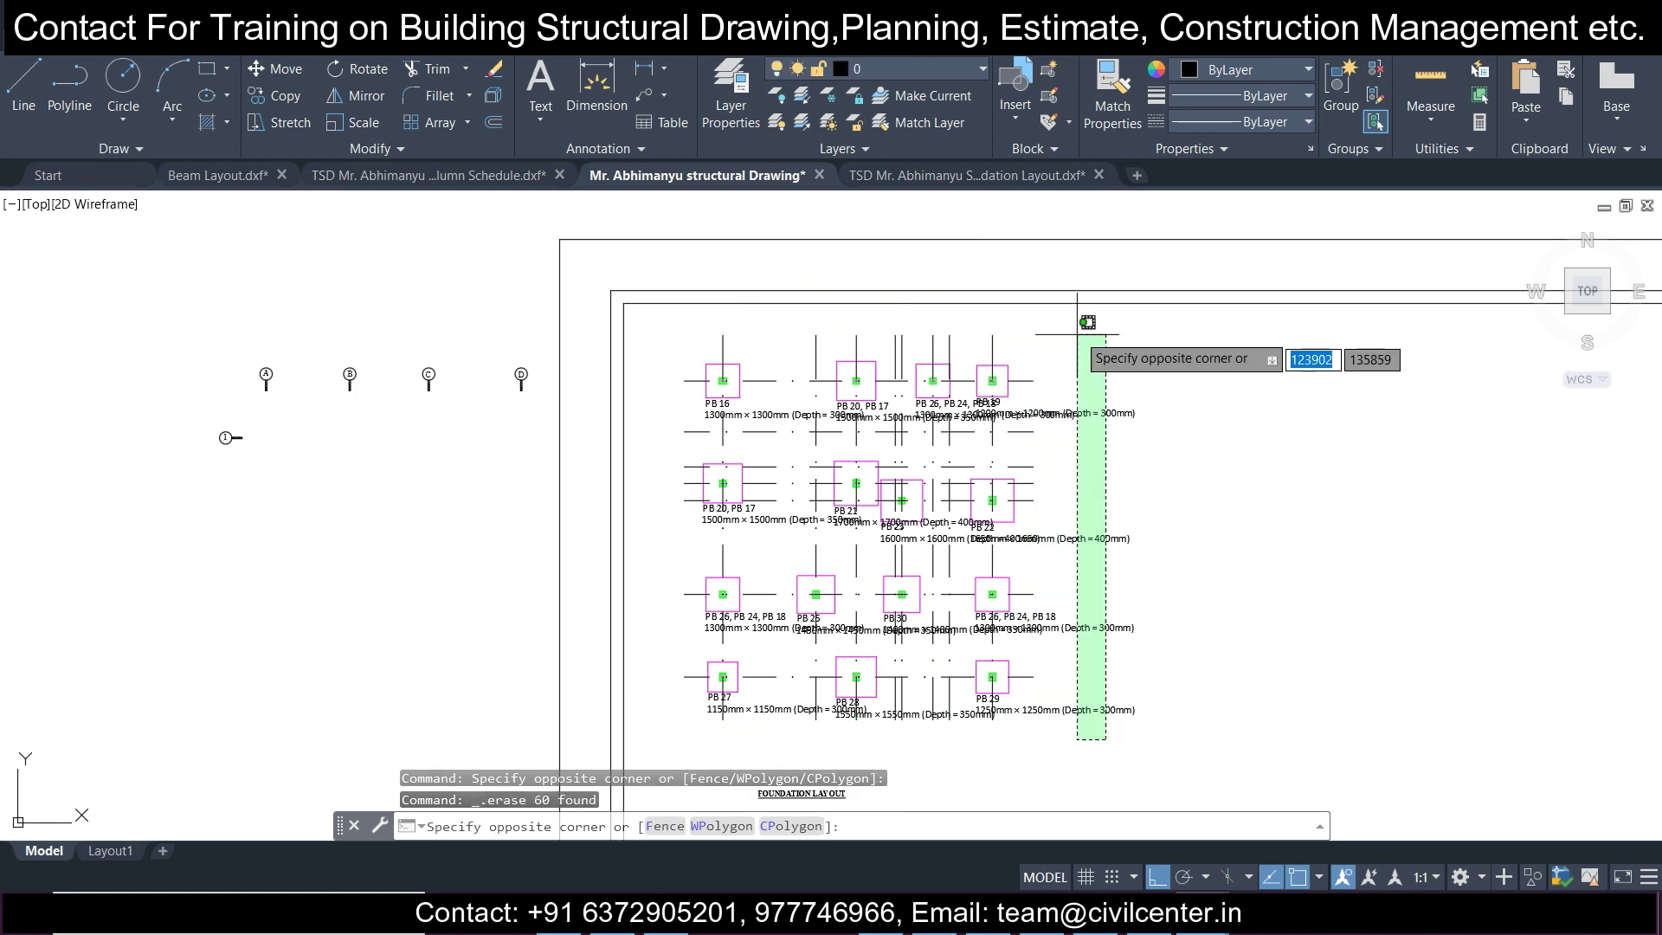
pyautogui.click(1077, 328)
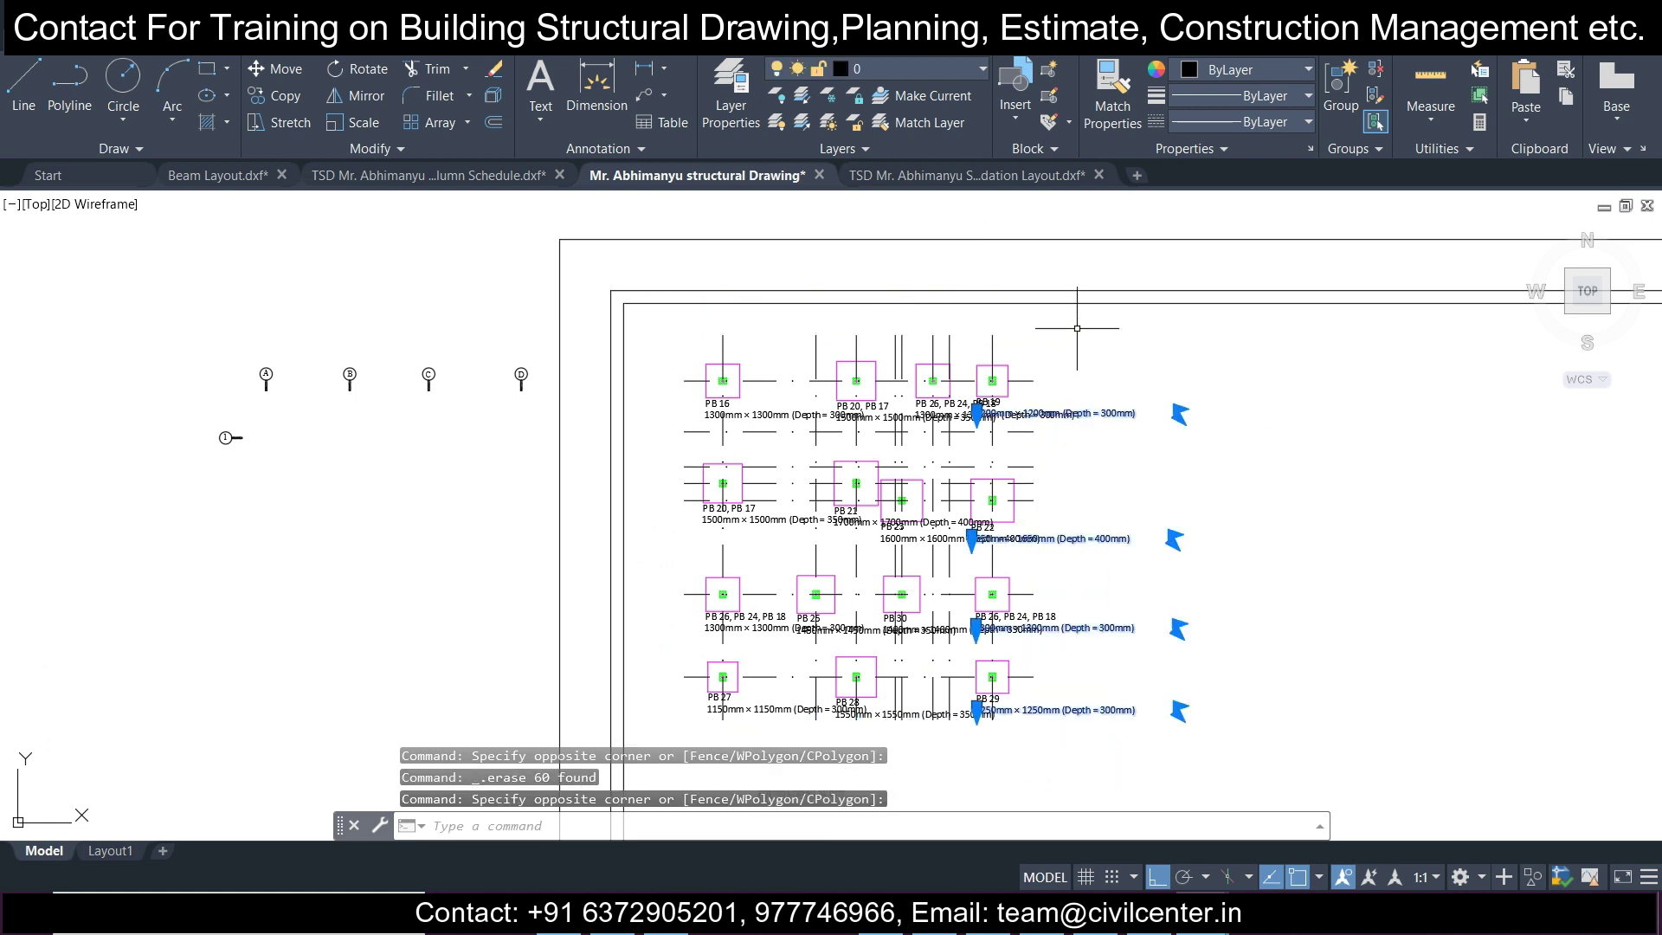
pyautogui.rightClick(872, 409)
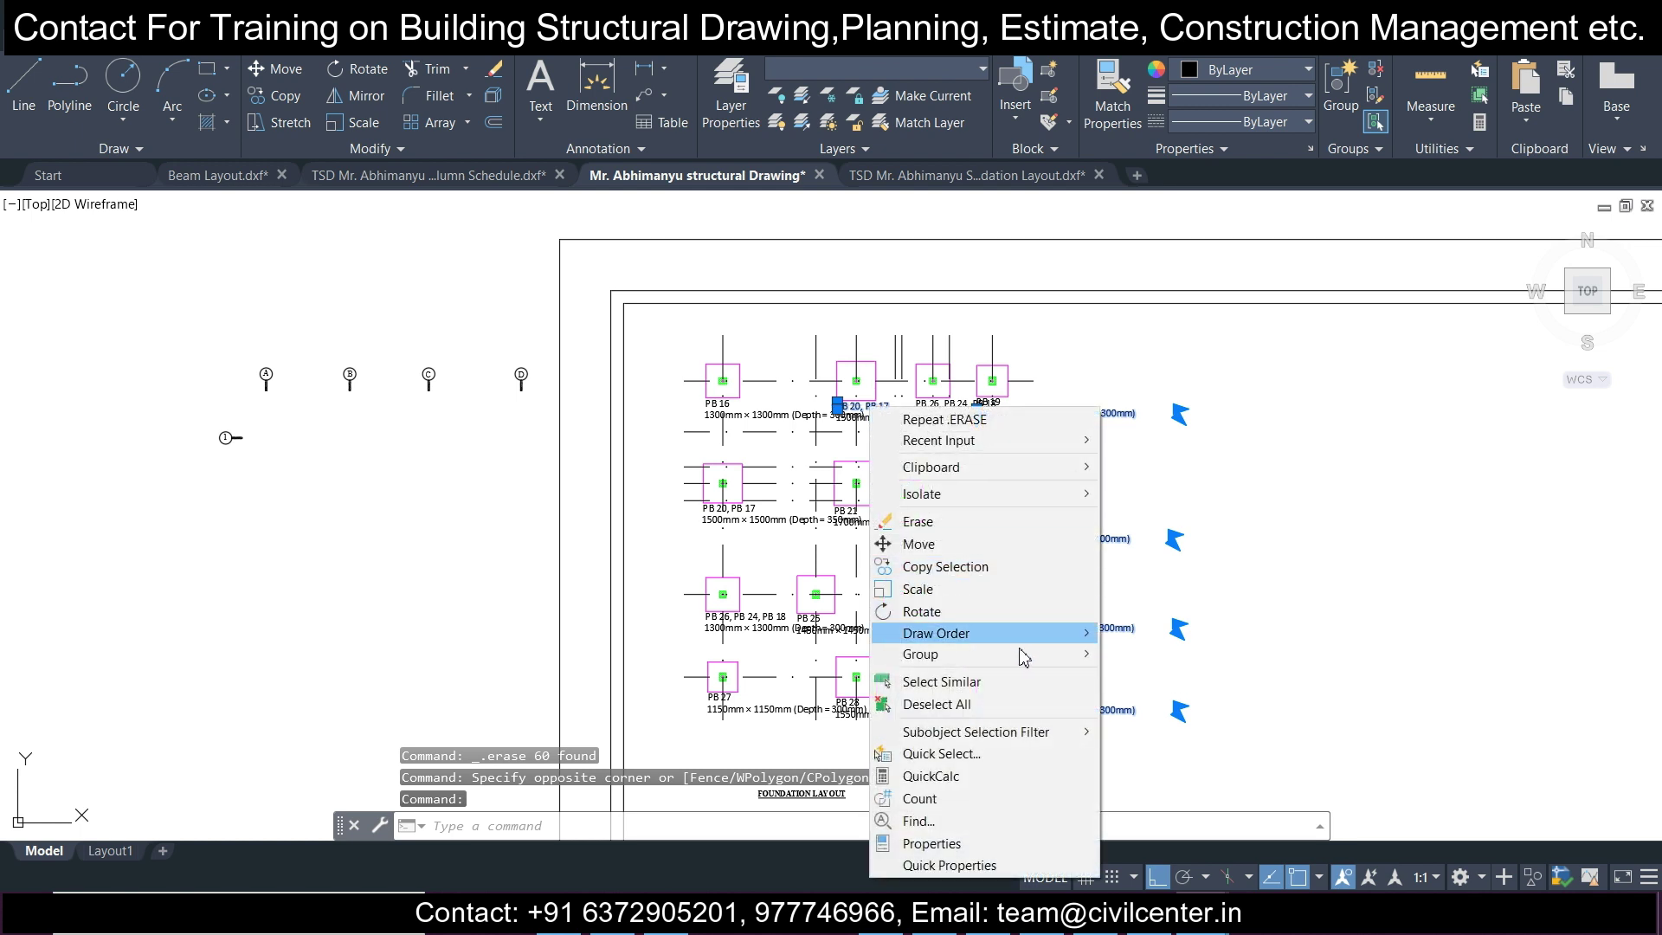
pyautogui.click(1028, 683)
pyautogui.scroll(-4, 1128, 588)
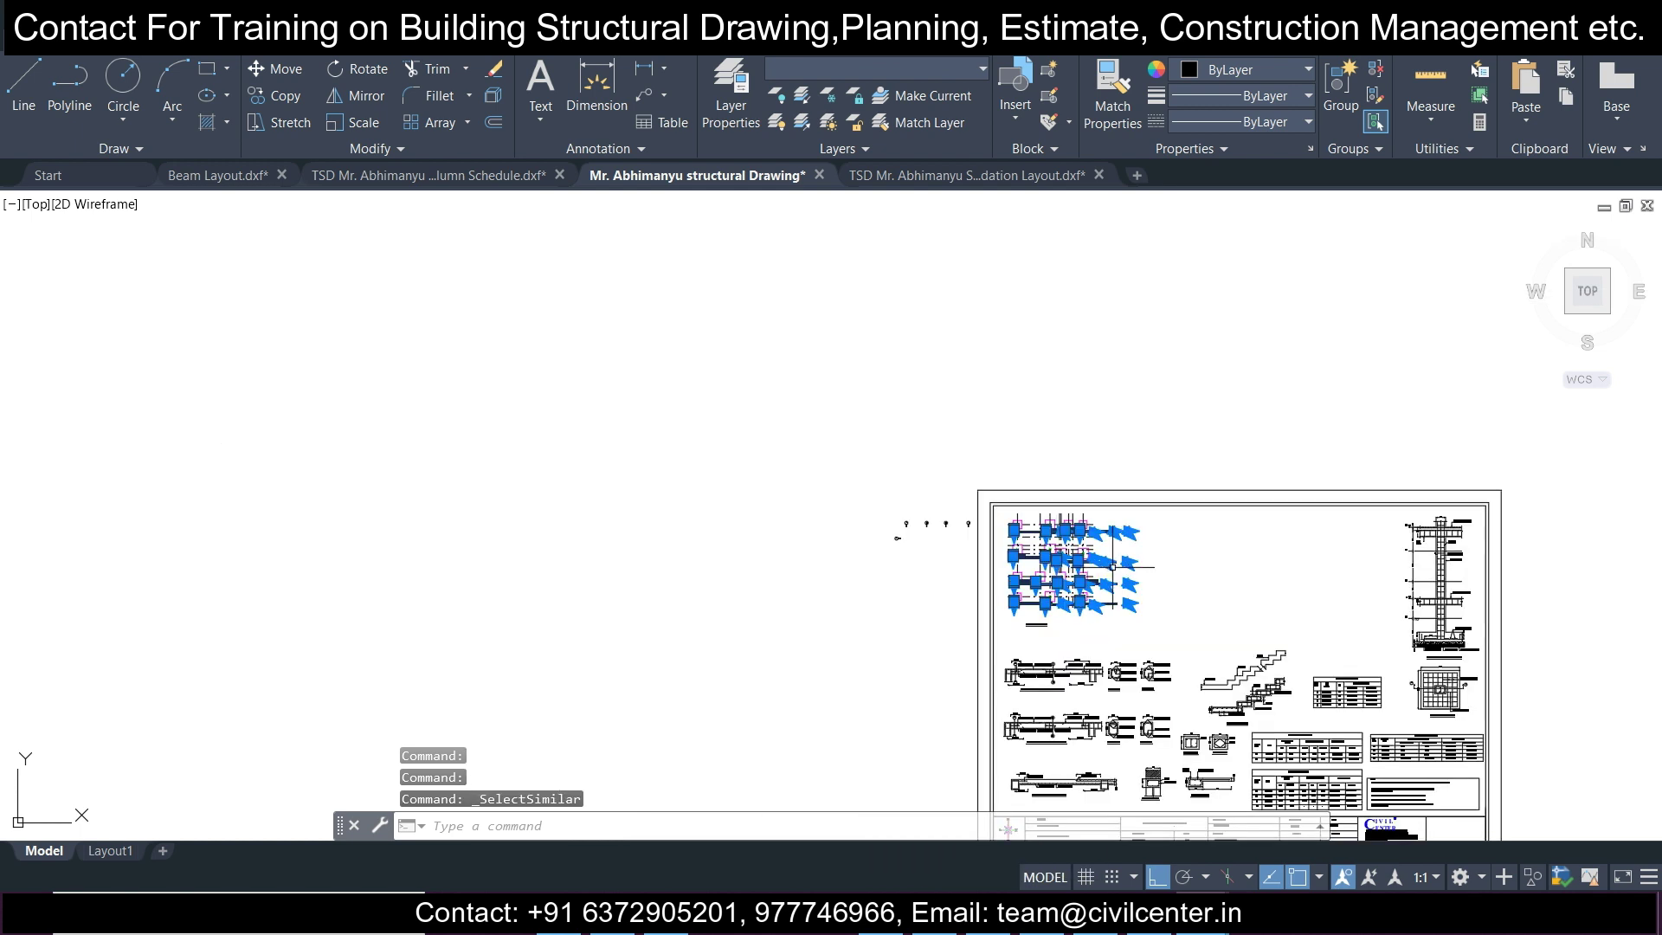
pyautogui.scroll(3, 1166, 552)
pyautogui.press('Delete')
pyautogui.scroll(3, 1012, 471)
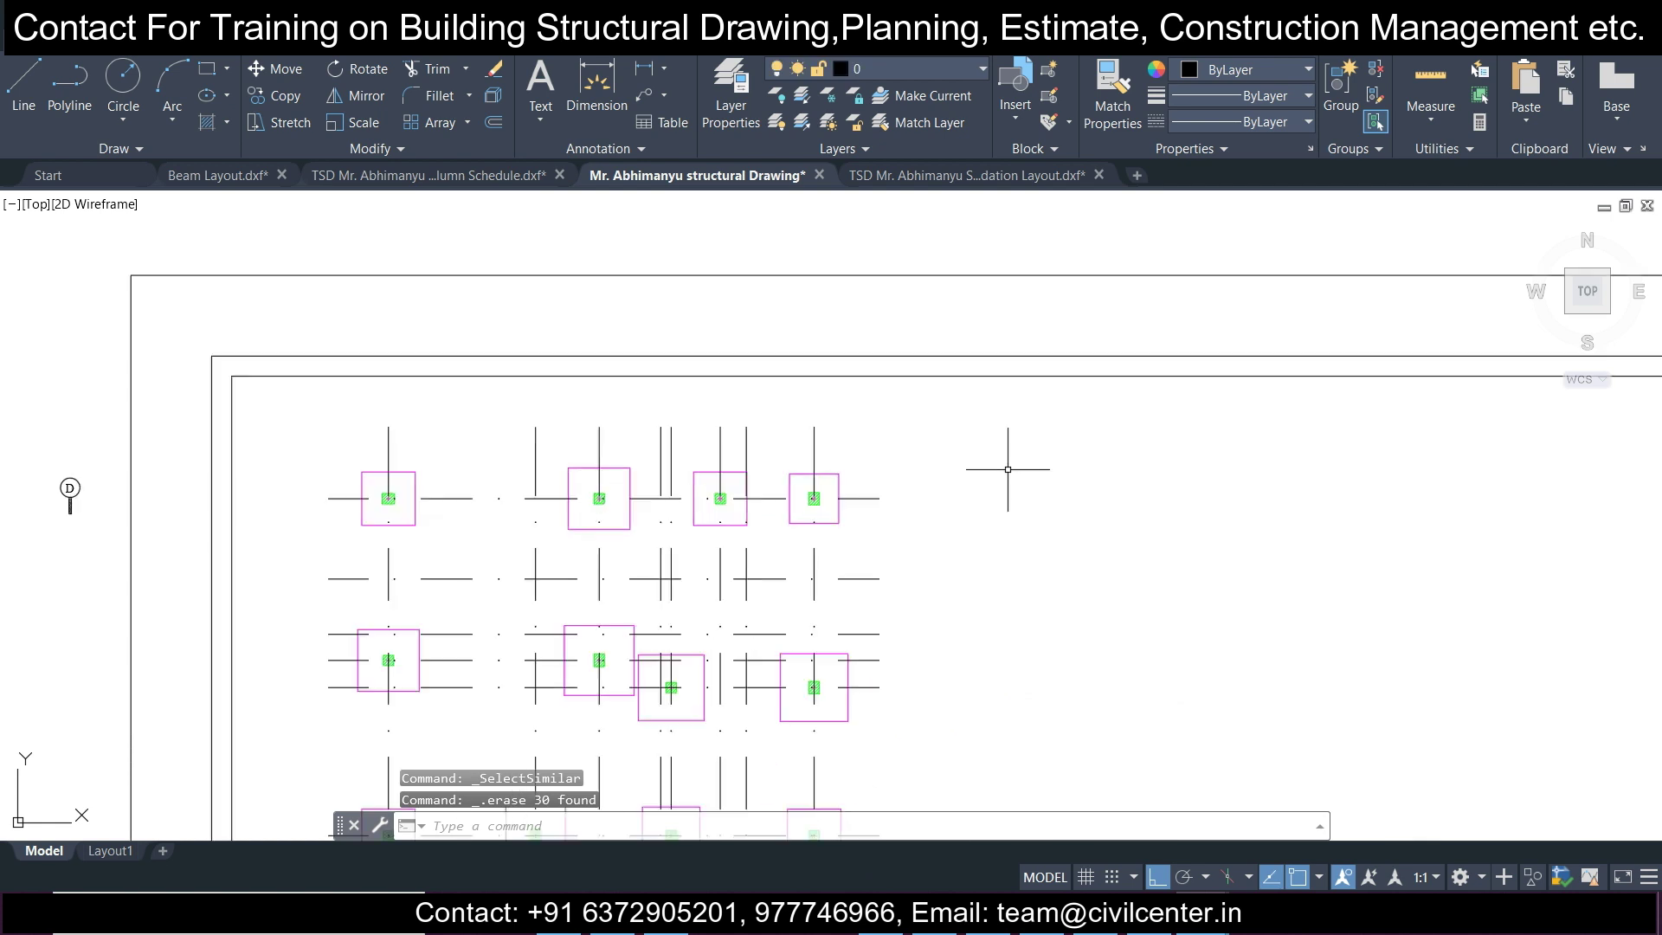
# Assign the foundation plan's grid lines, footings and columns to layer 0.
pyautogui.scroll(-4, 805, 507)
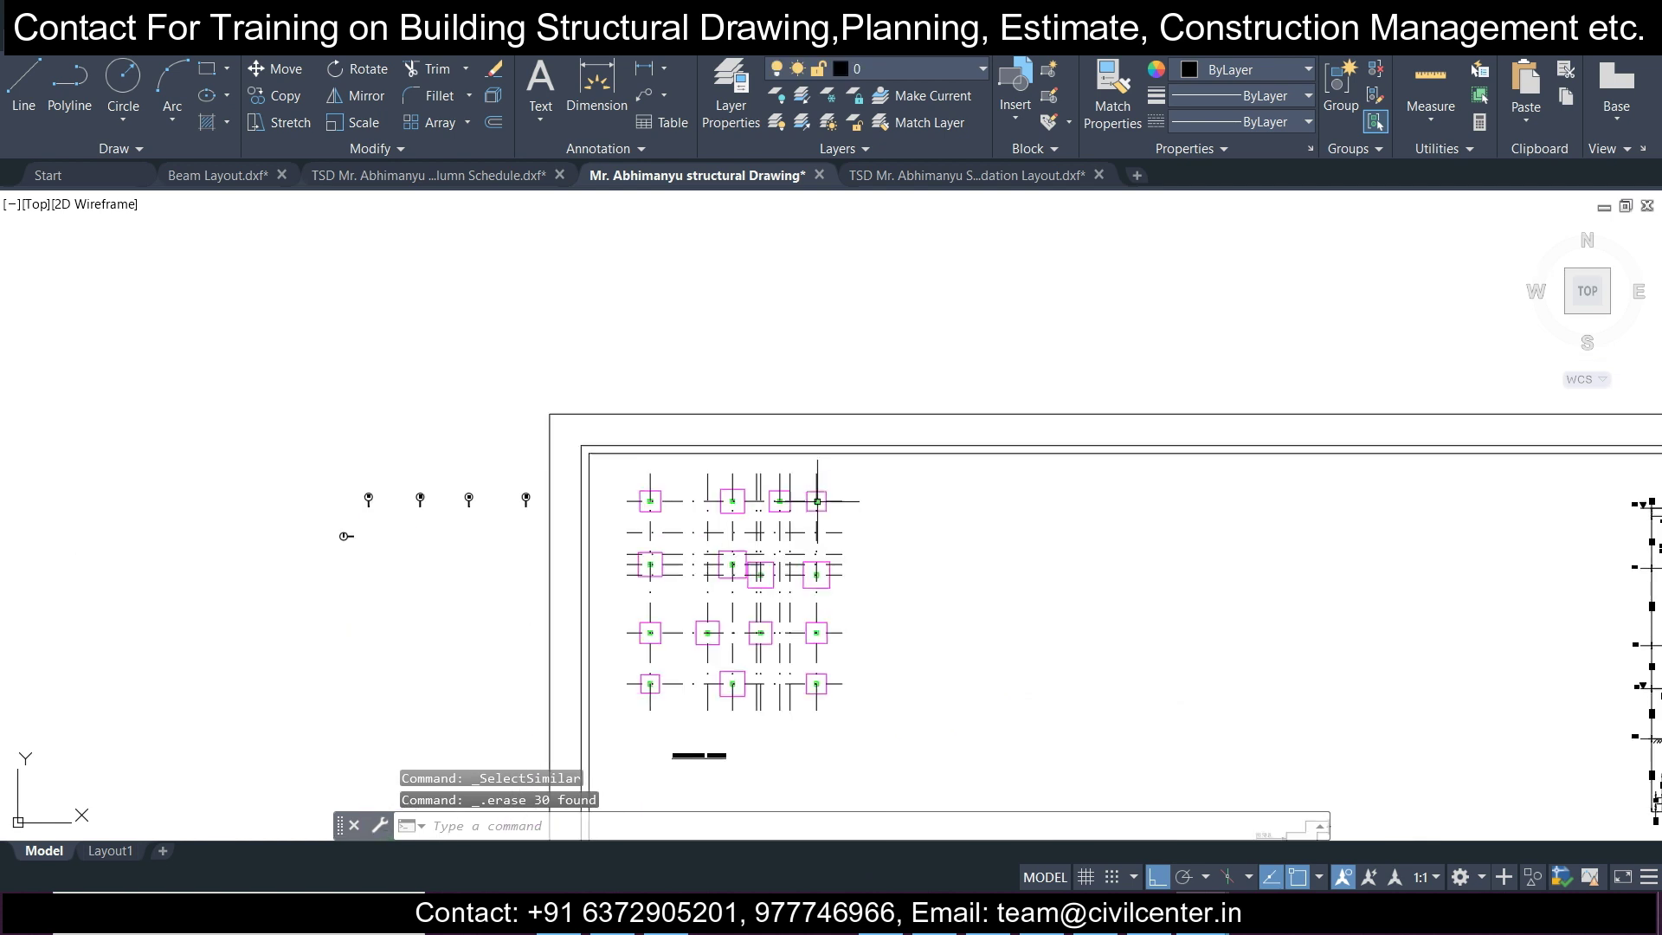
pyautogui.click(616, 465)
pyautogui.click(950, 738)
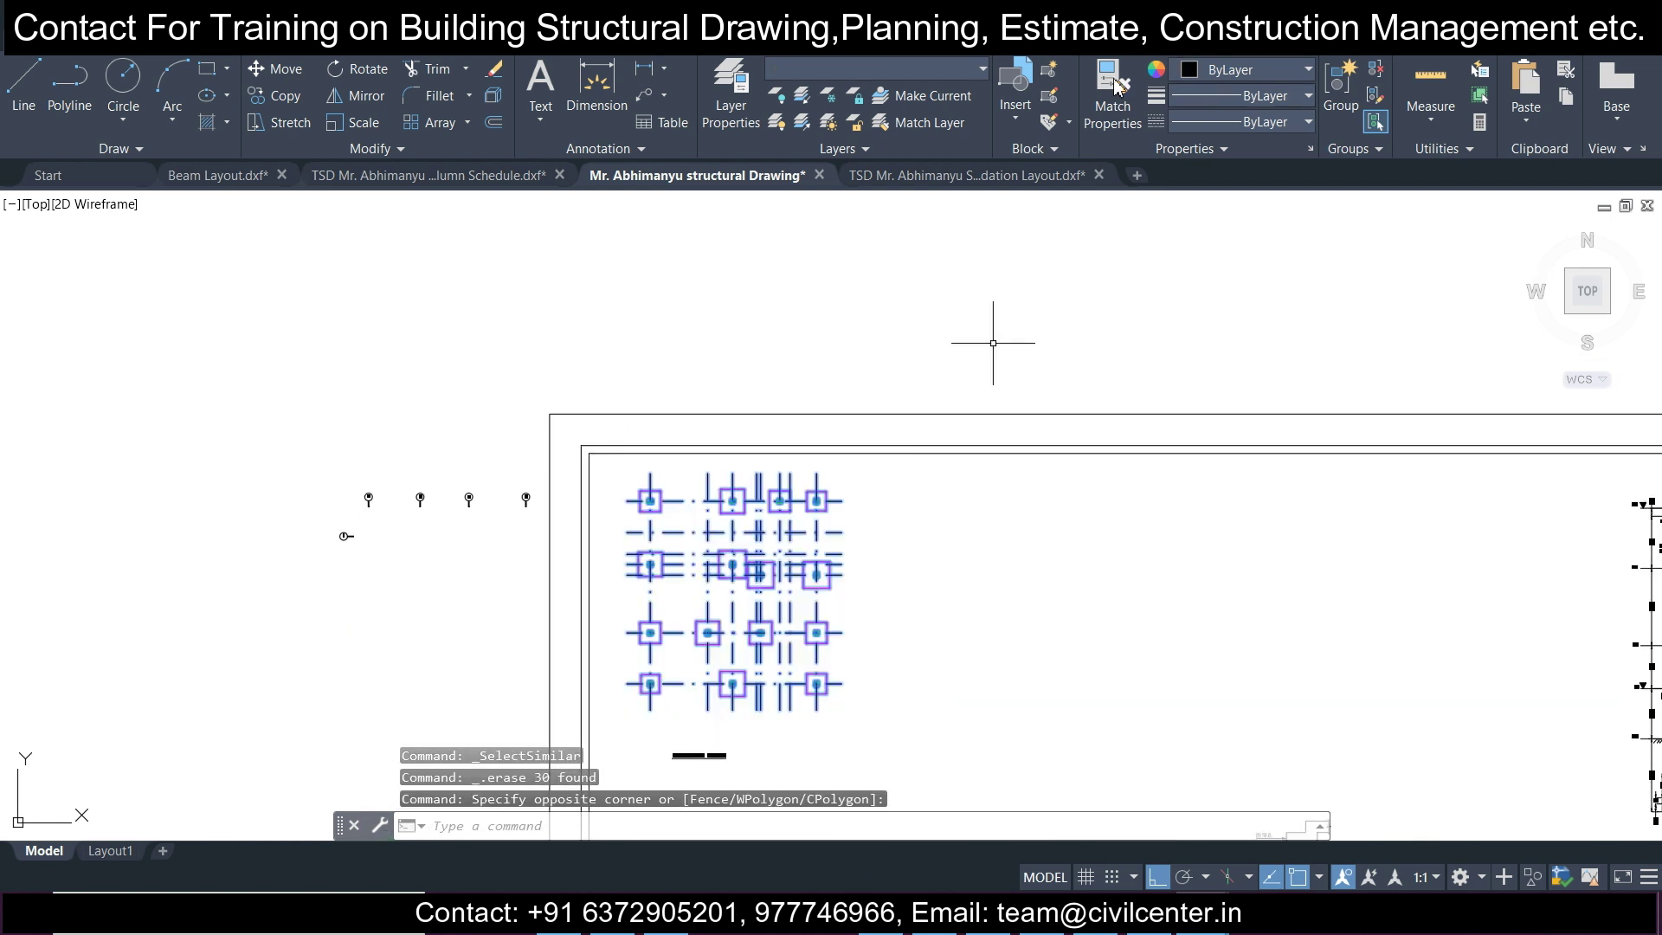
pyautogui.click(978, 74)
pyautogui.click(920, 94)
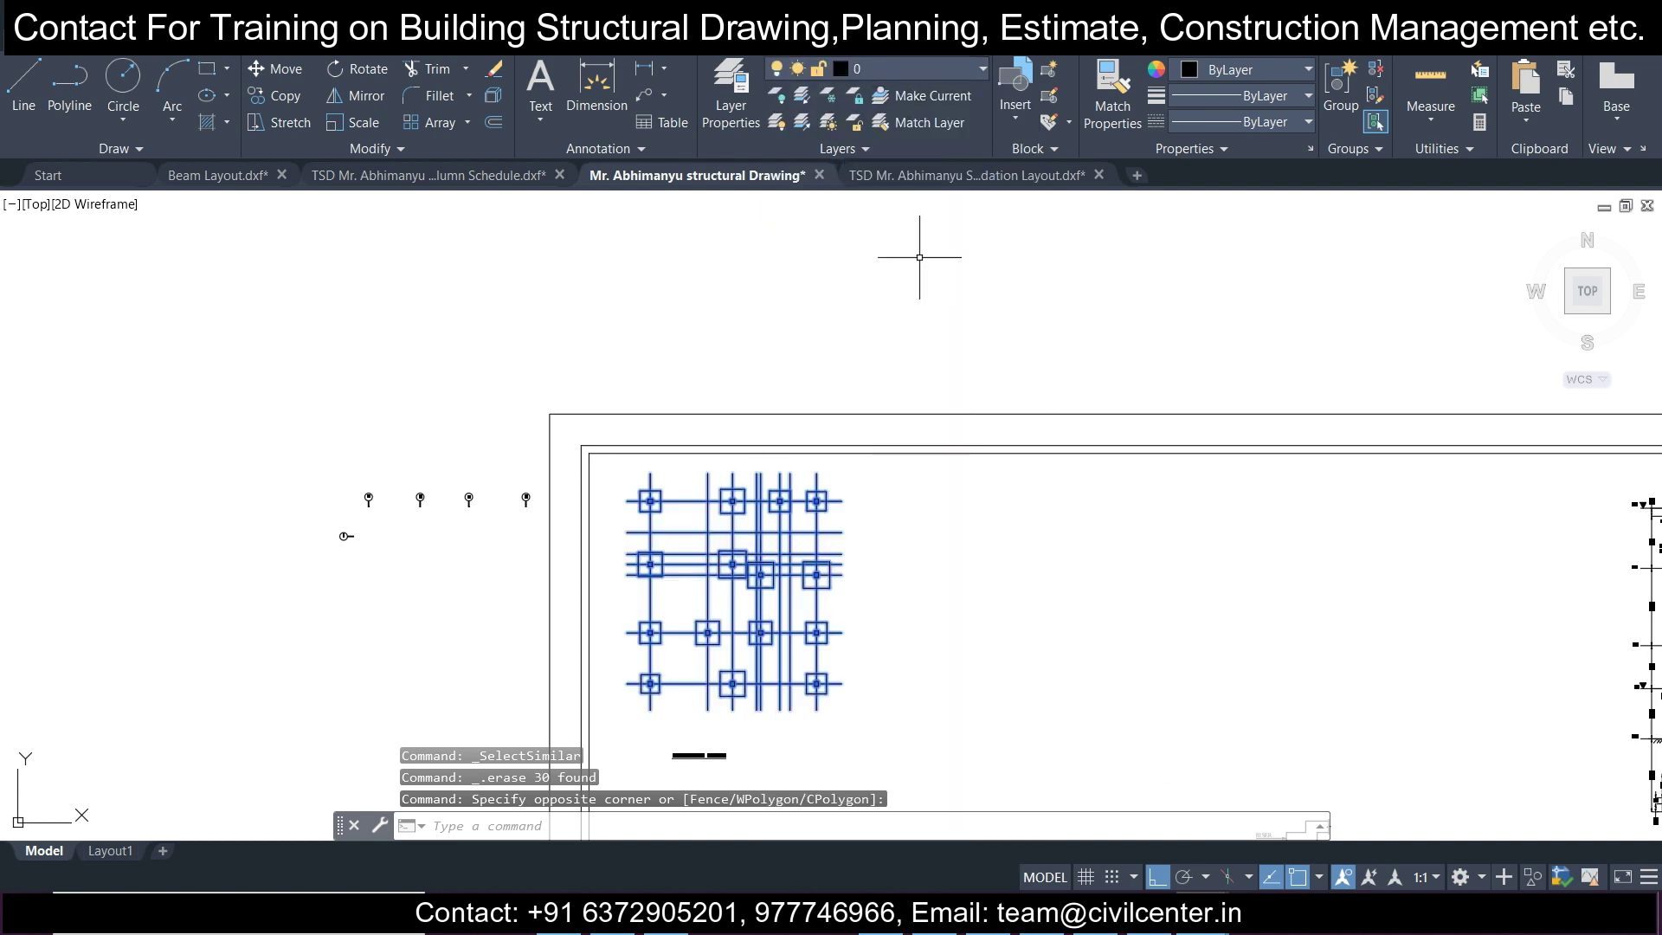
pyautogui.press('Escape')
pyautogui.scroll(4, 833, 552)
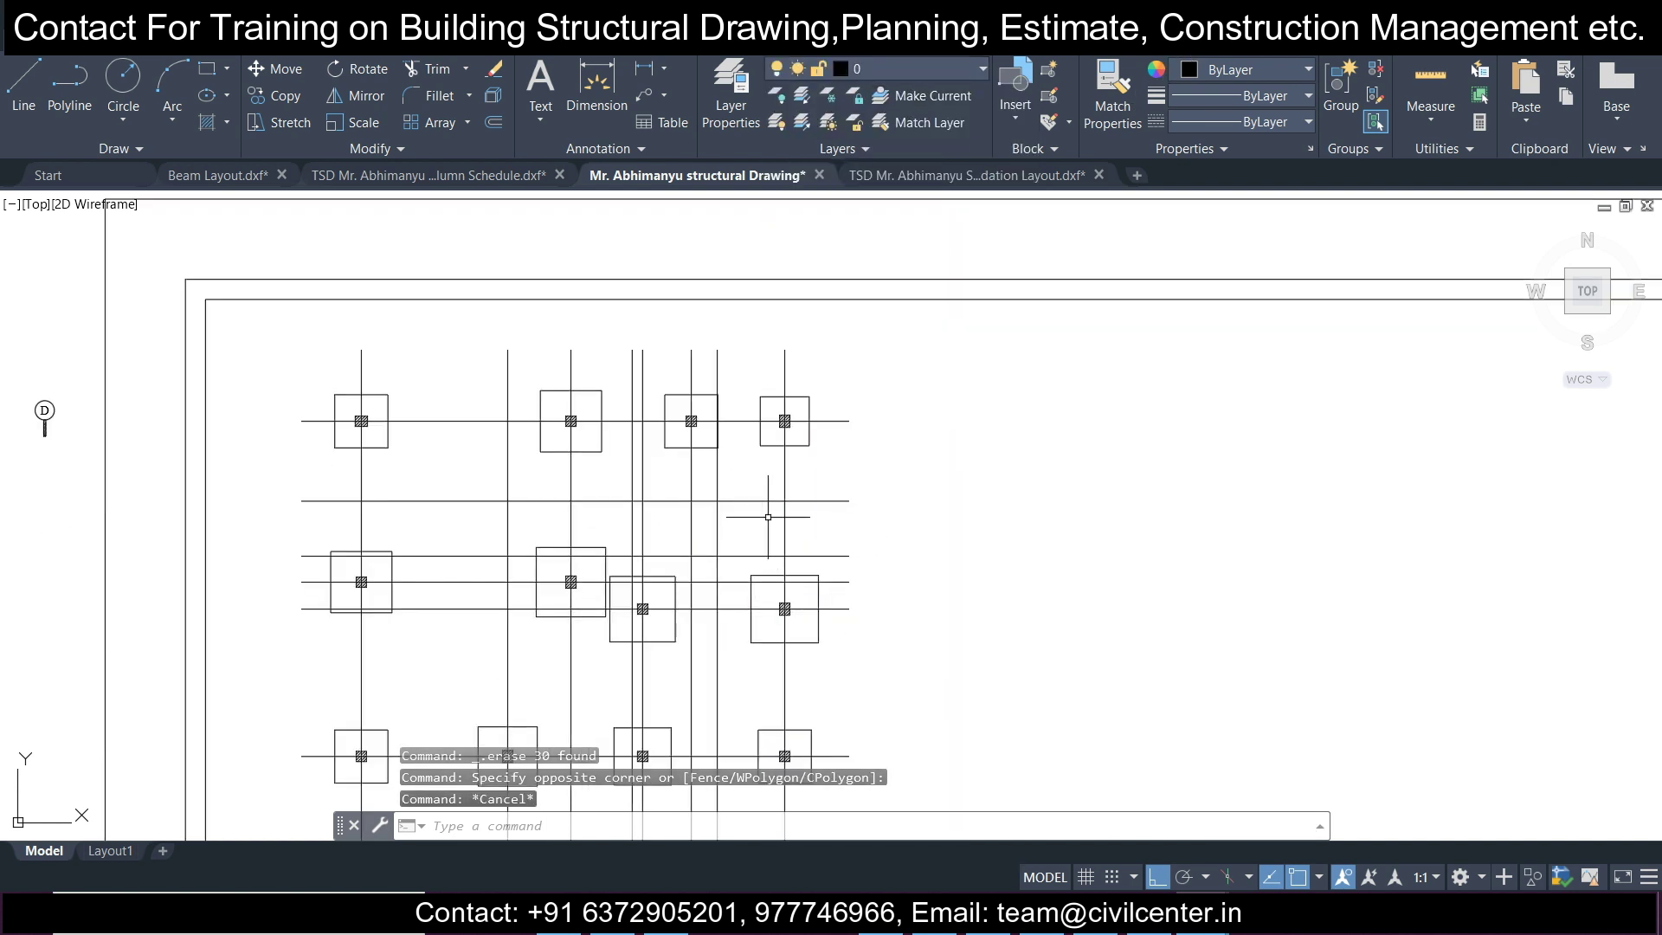
# Delete two surplus vertical grid lines near the plan's right half and two surplus horizontal grid lines between the upper two footing rows.
pyautogui.scroll(-2, 675, 390)
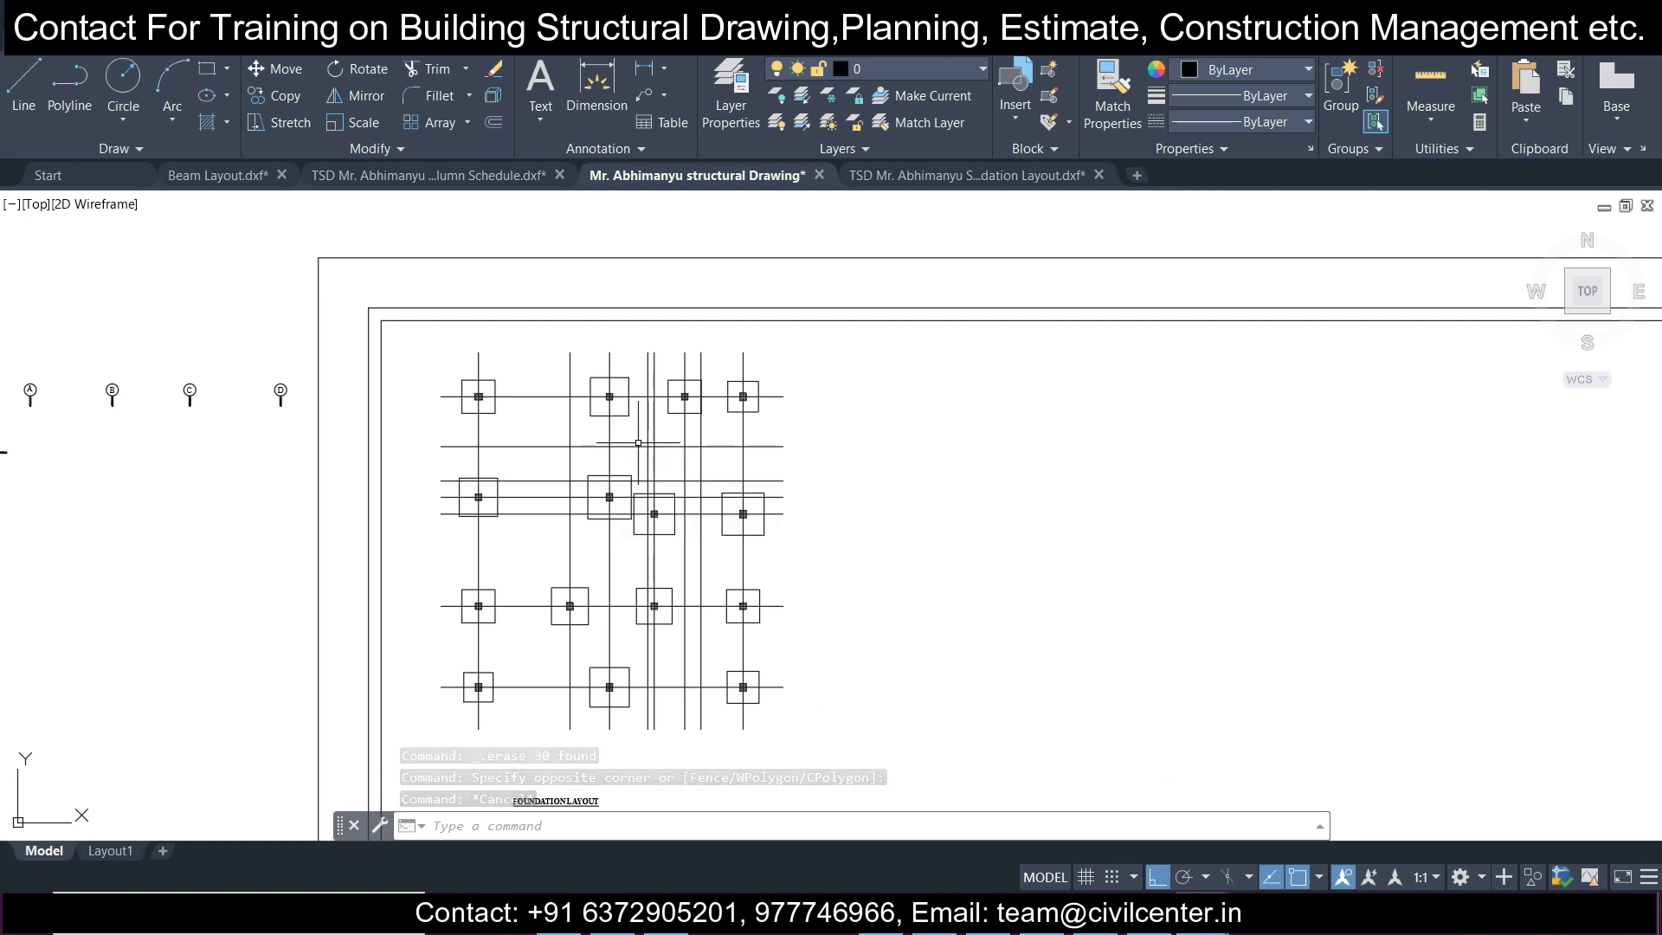
pyautogui.scroll(2, 638, 442)
pyautogui.click(752, 433)
pyautogui.click(727, 421)
pyautogui.scroll(-2, 772, 574)
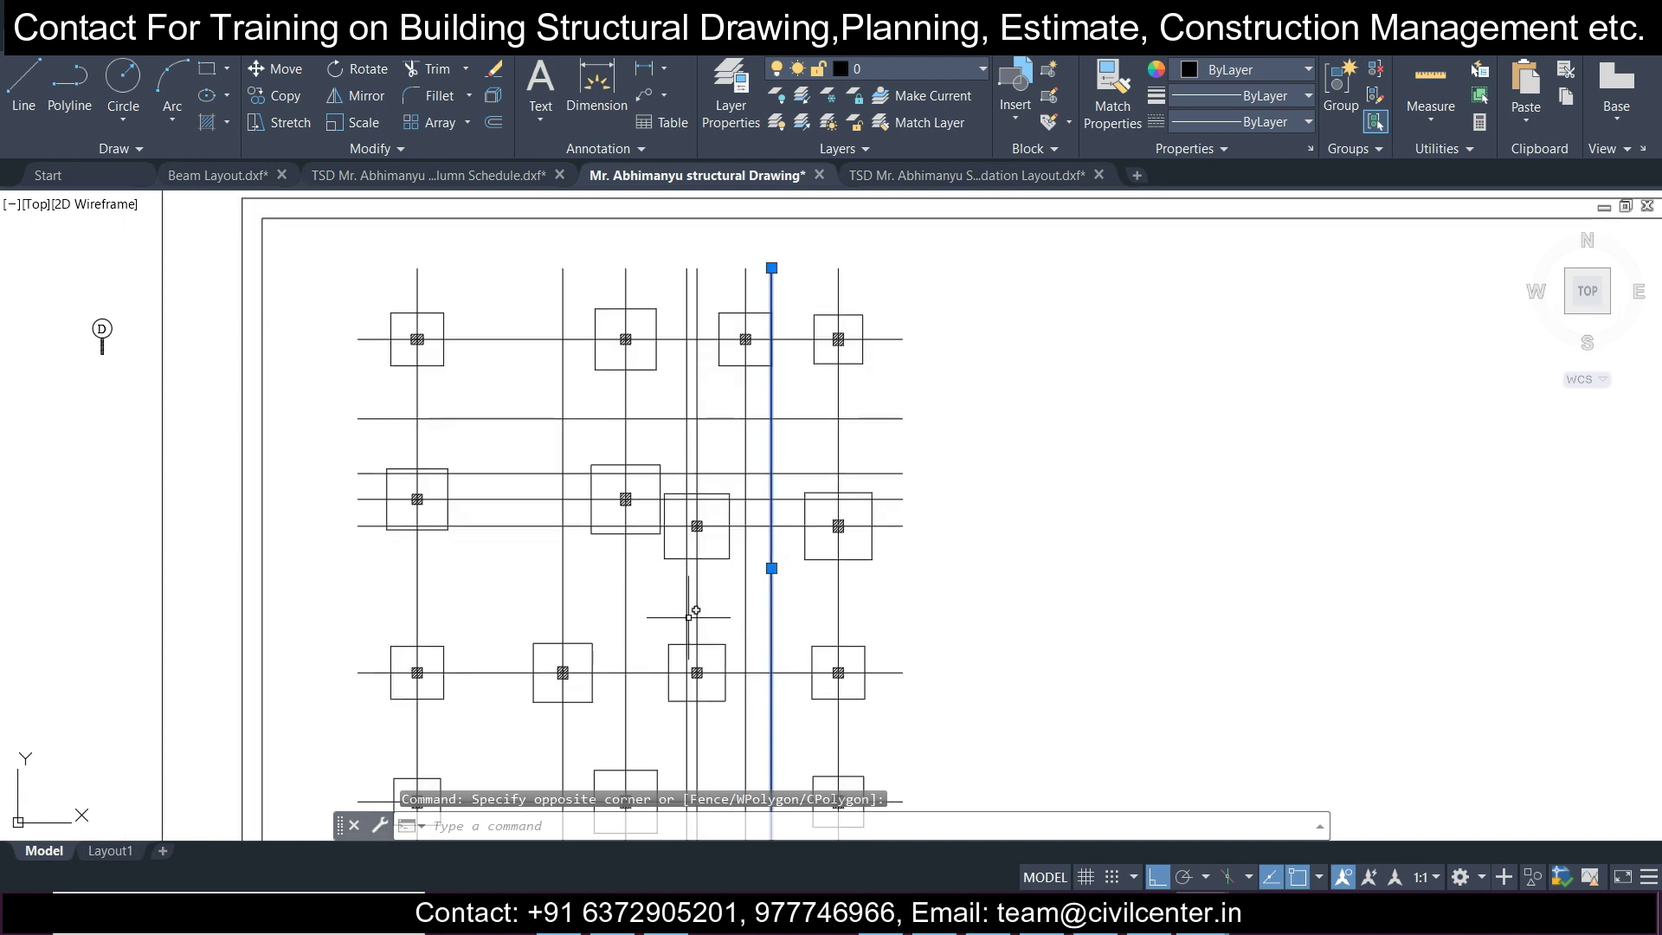
pyautogui.click(697, 604)
pyautogui.scroll(2, 683, 599)
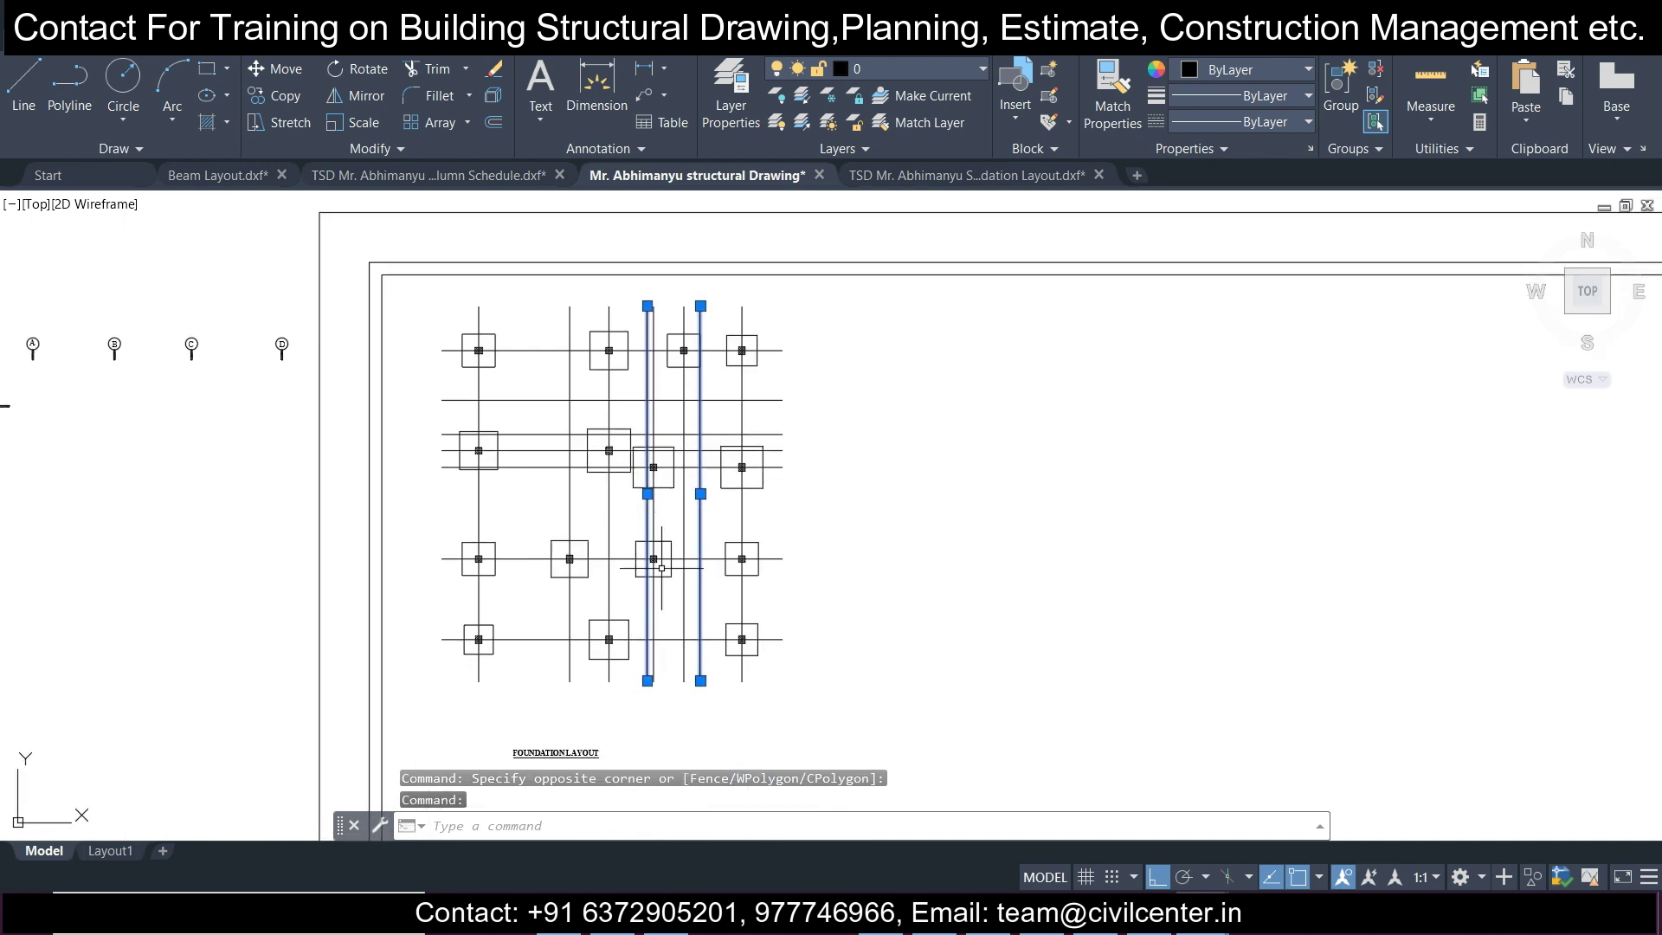
pyautogui.moveTo(814, 585)
pyautogui.mouseDown(button='middle')
pyautogui.moveTo(768, 635)
pyautogui.moveTo(745, 623)
pyautogui.moveTo(737, 657)
pyautogui.mouseUp(button='middle')
pyautogui.moveTo(718, 541); pyautogui.dragTo(731, 535, button='middle')
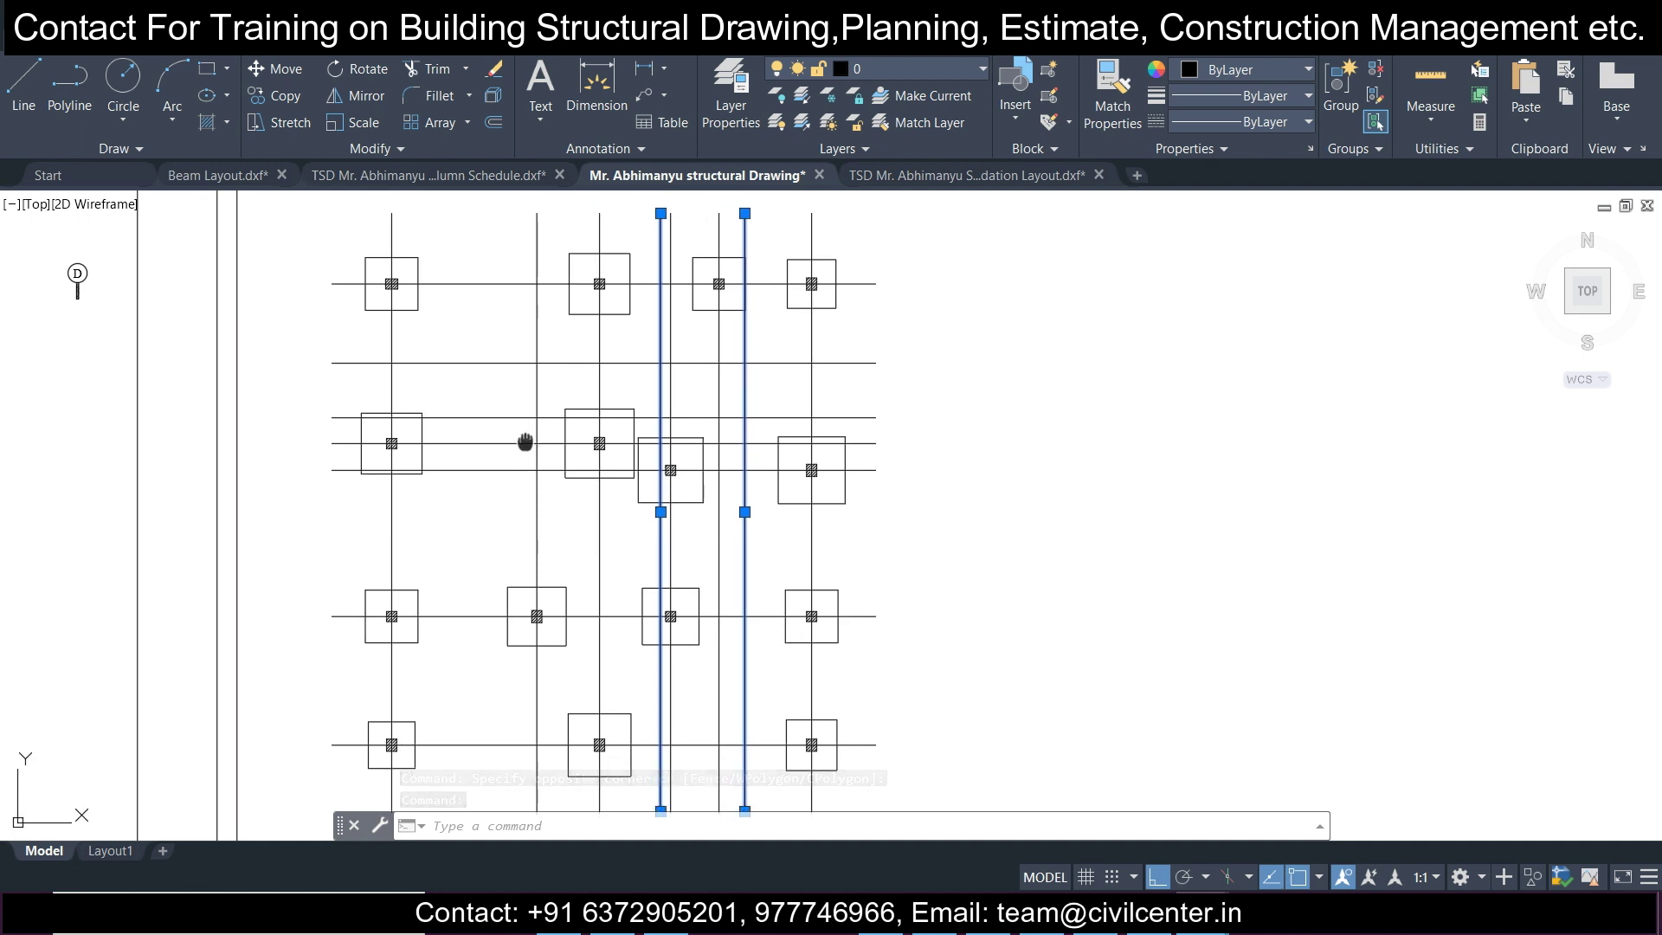
pyautogui.moveTo(523, 438); pyautogui.dragTo(523, 477, button='middle')
pyautogui.click(511, 404)
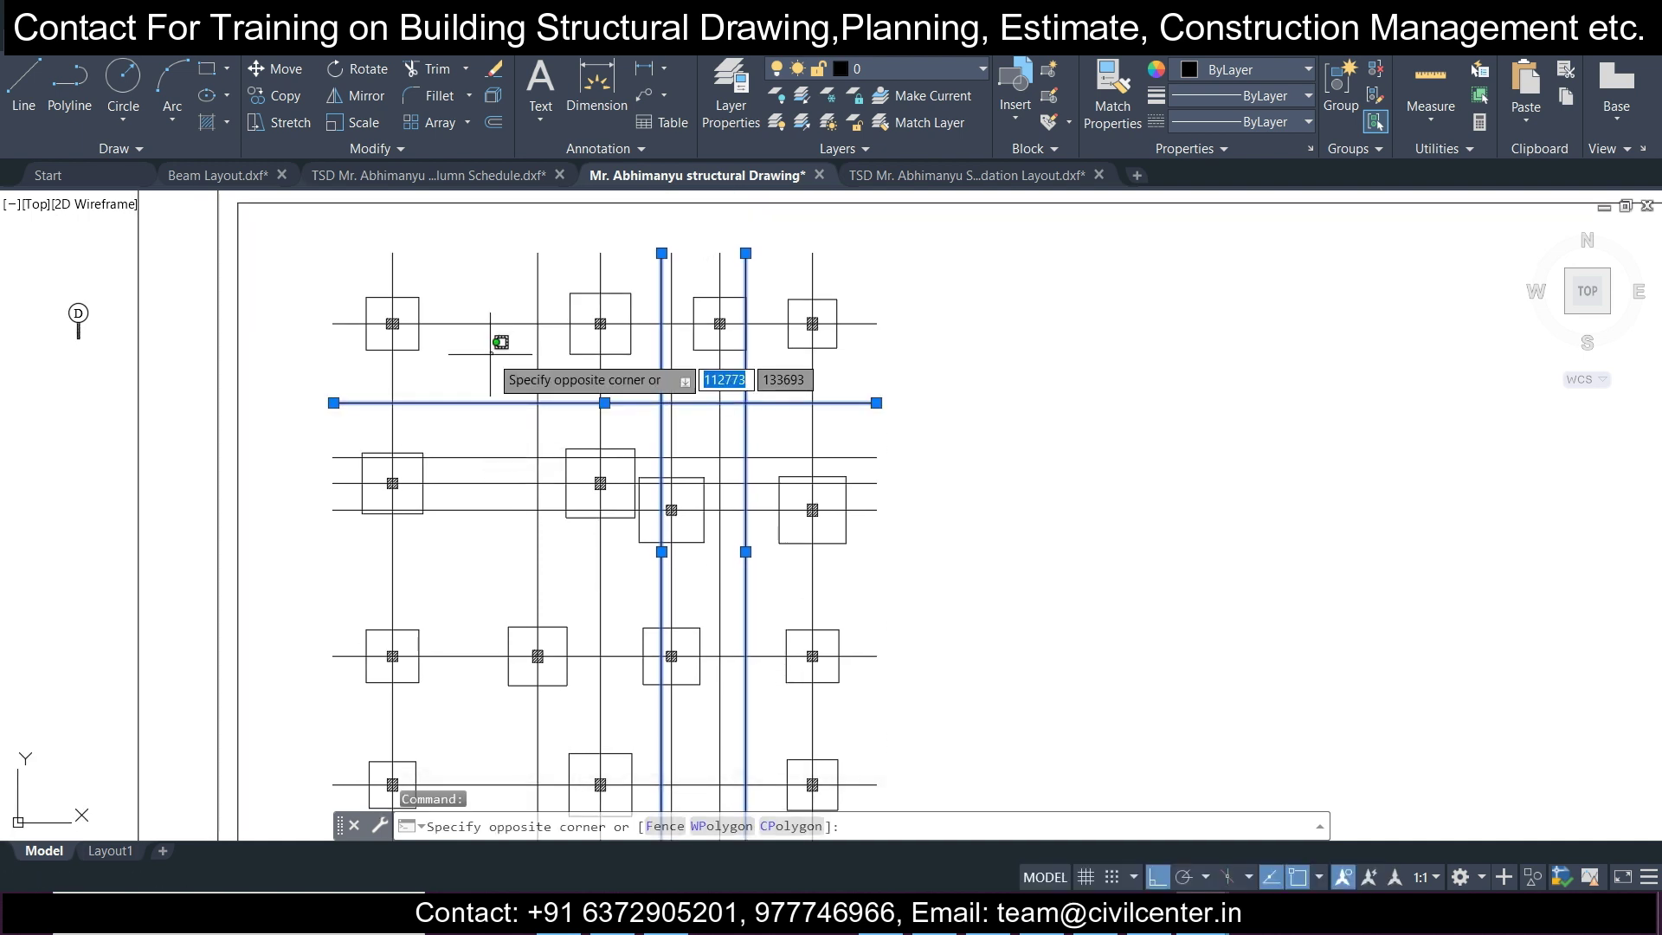
pyautogui.click(495, 456)
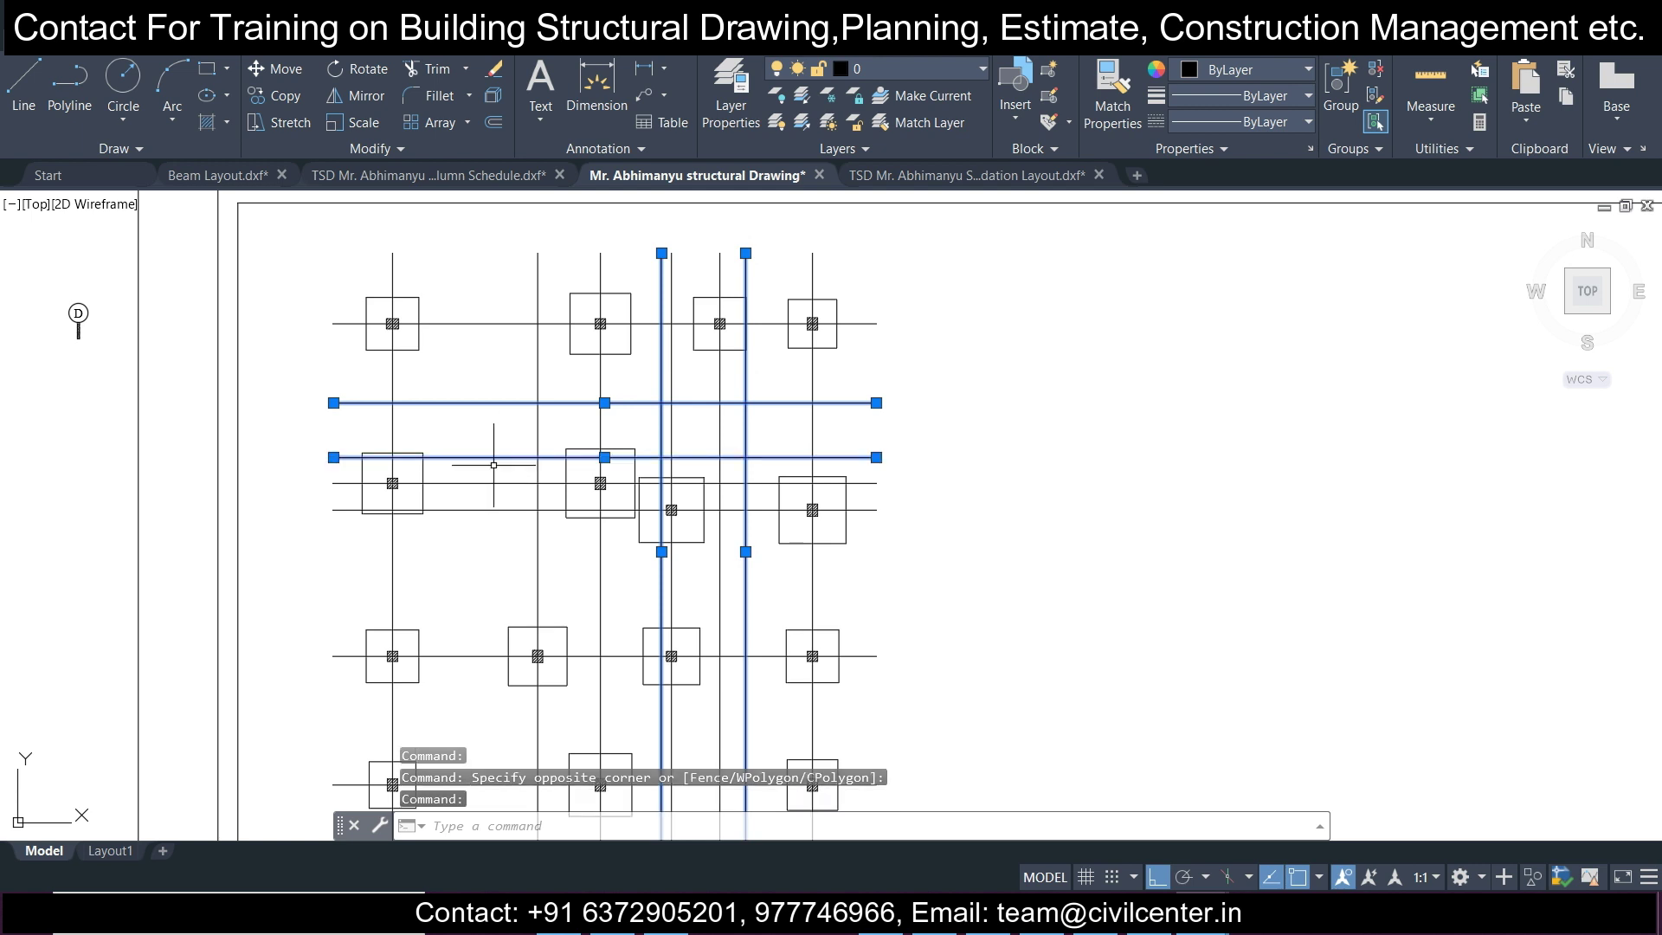
pyautogui.moveTo(483, 508)
pyautogui.mouseDown(button='middle')
pyautogui.moveTo(482, 557)
pyautogui.moveTo(488, 469)
pyautogui.moveTo(501, 547)
pyautogui.mouseUp(button='middle')
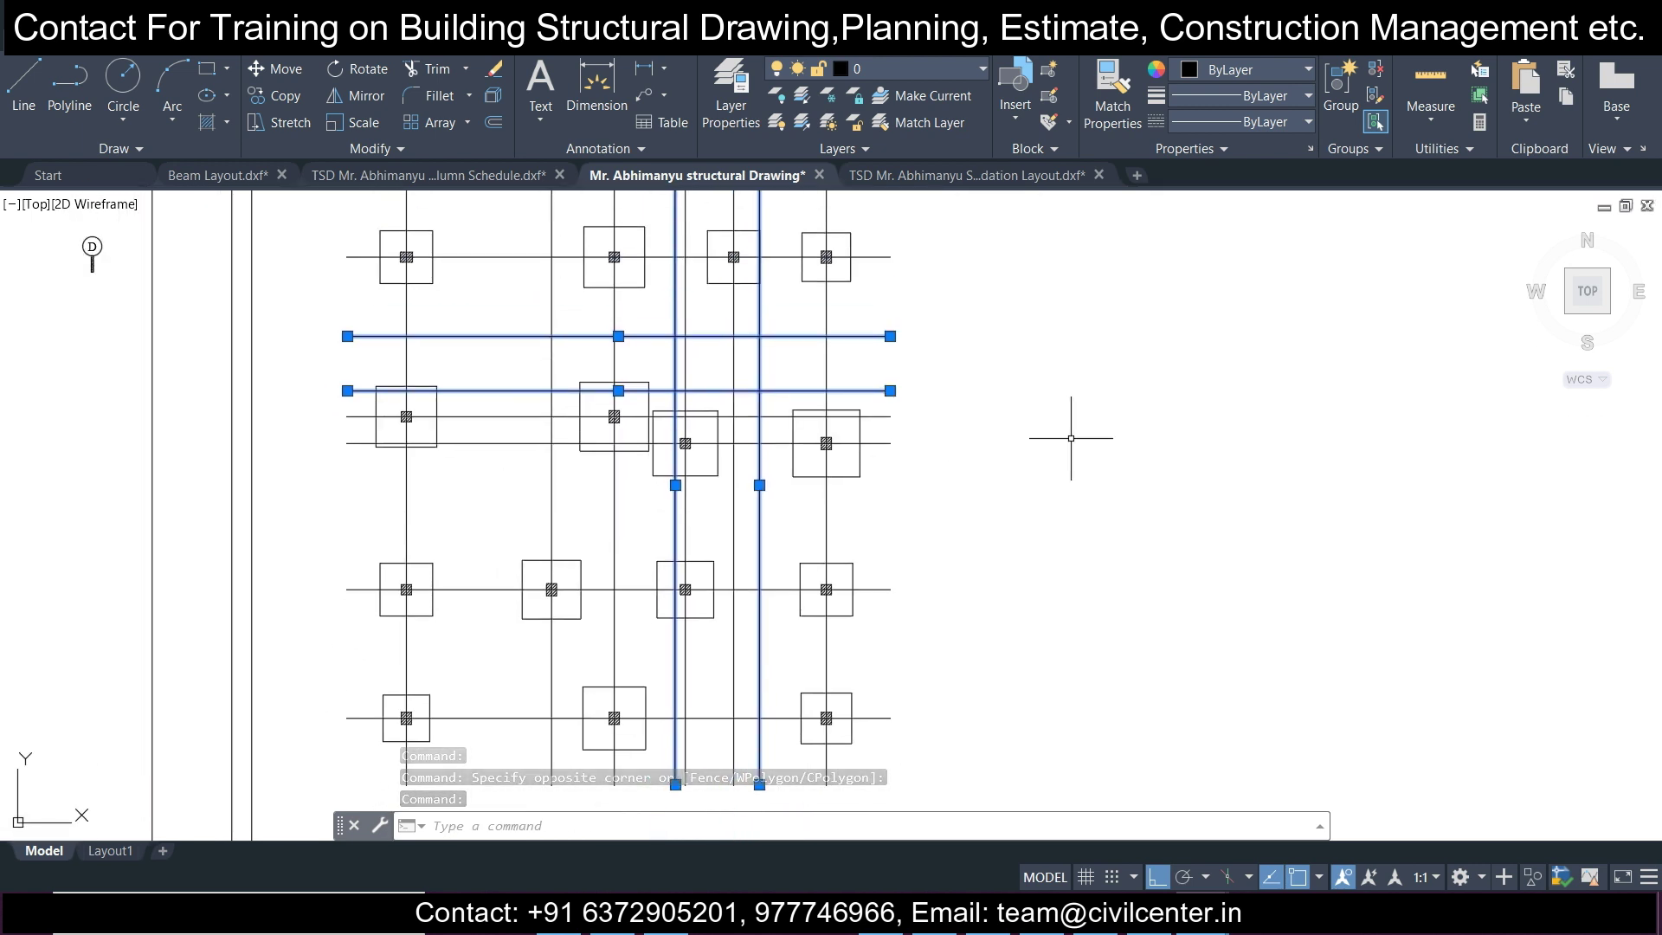
pyautogui.press('Delete')
pyautogui.scroll(-2, 891, 381)
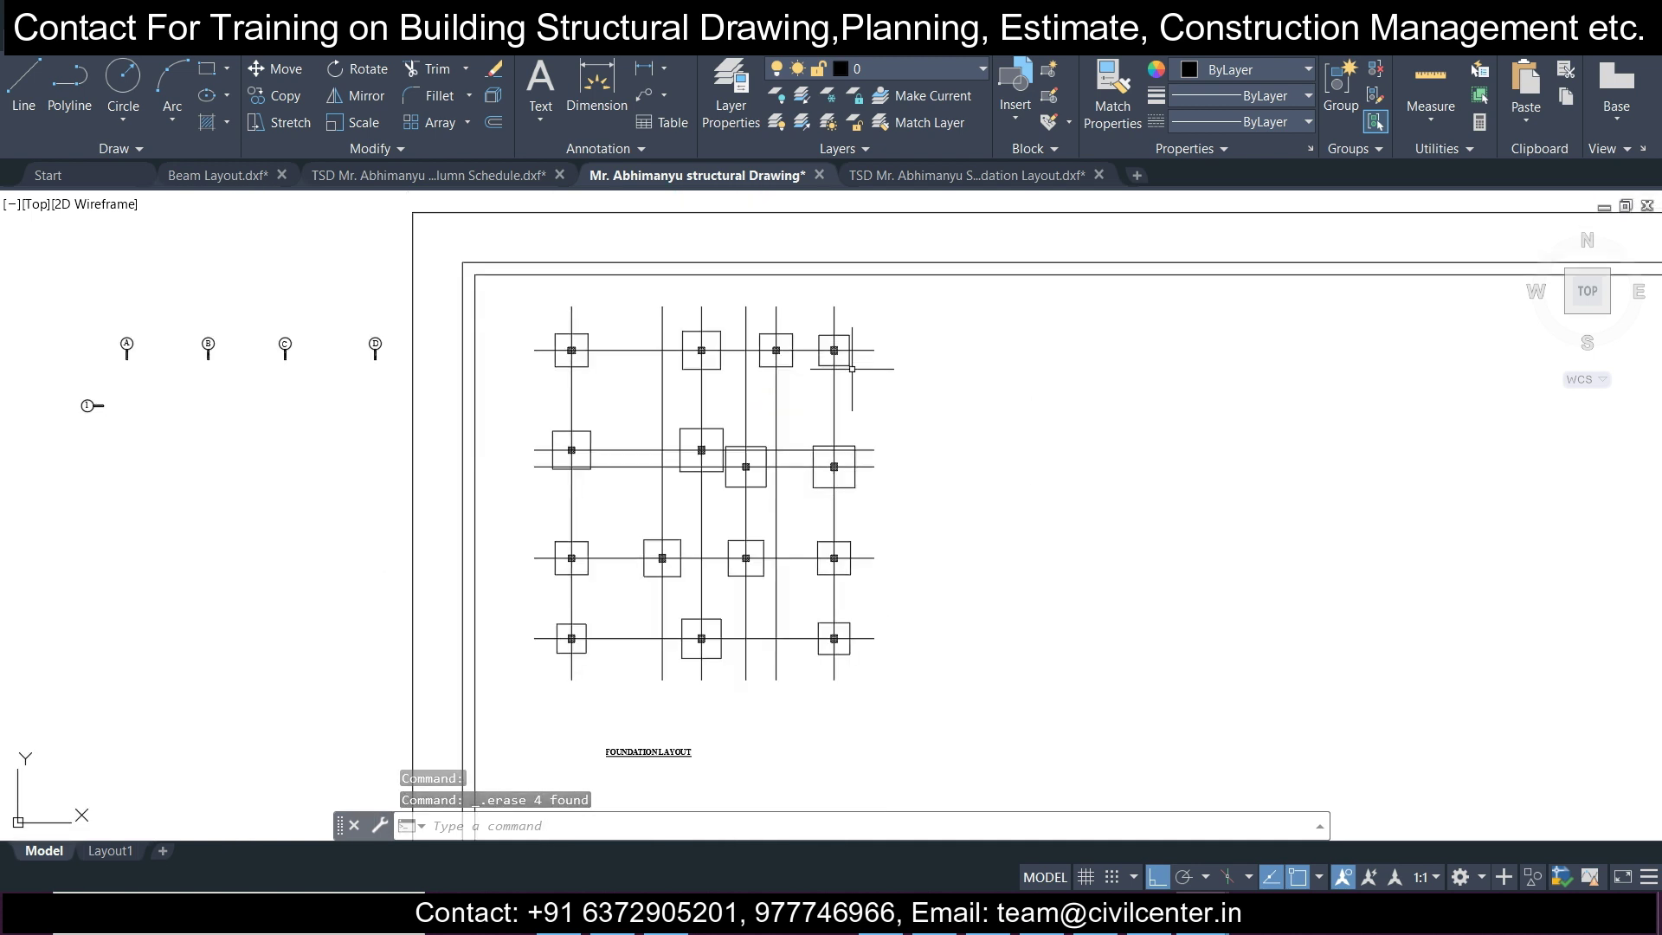
# Draw a rectangle around all the footings, about 12500 wide and 13500 high, crossing the ends of the grid lines.
pyautogui.scroll(2, 852, 369)
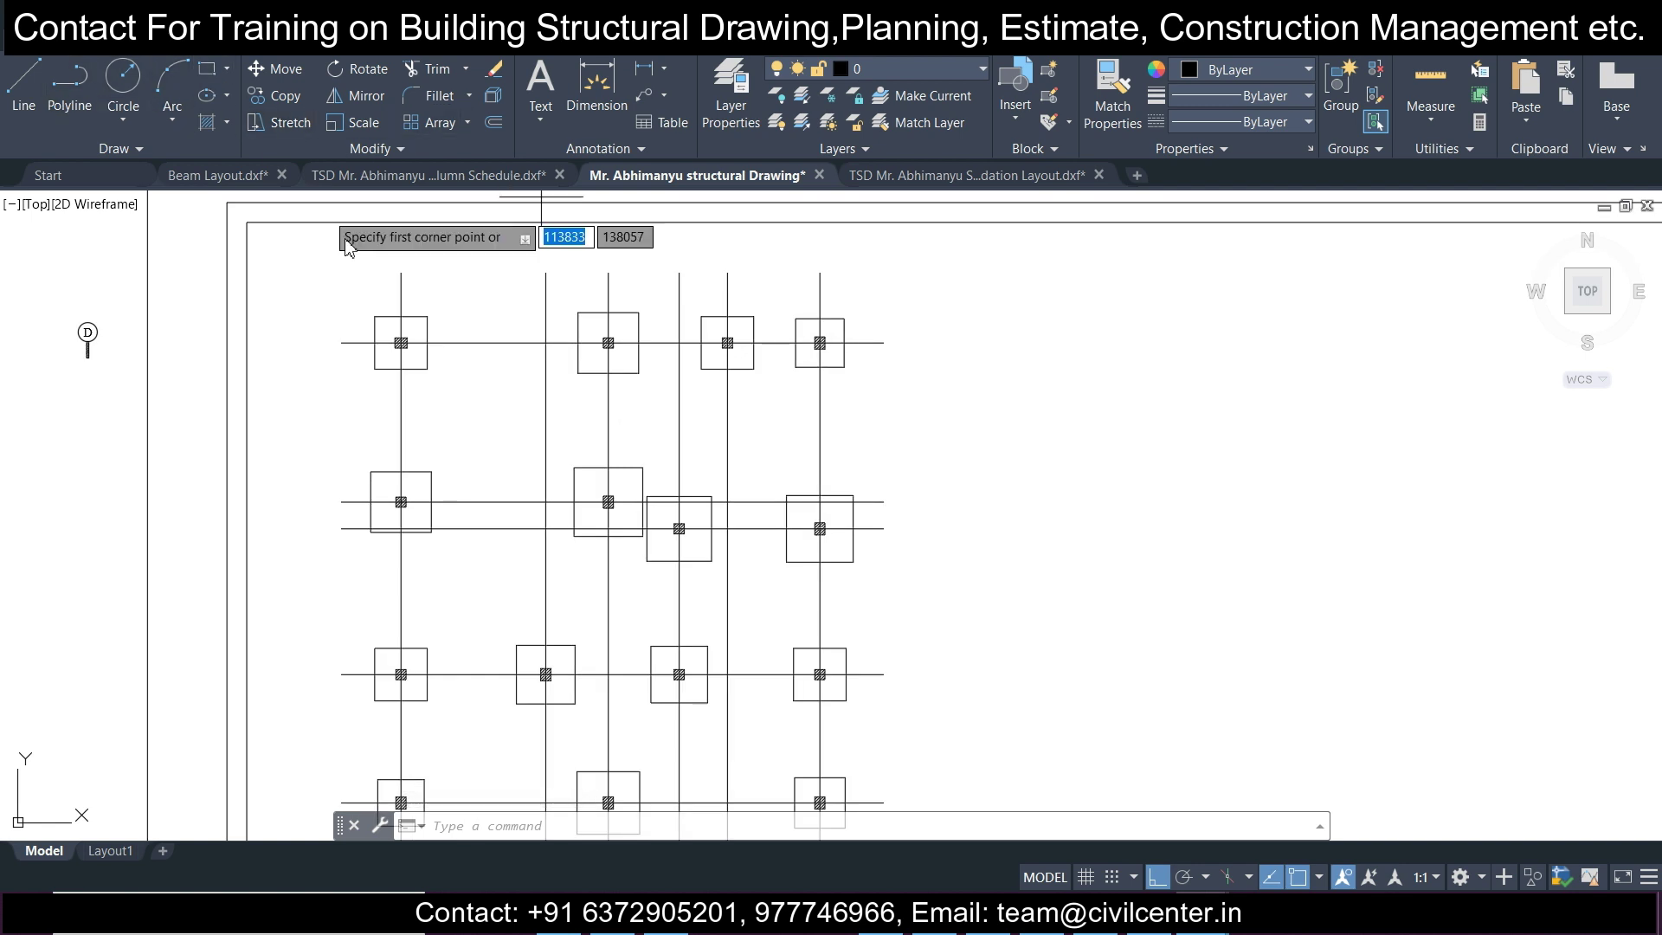
pyautogui.click(356, 302)
pyautogui.scroll(-4, 412, 361)
pyautogui.scroll(4, 539, 528)
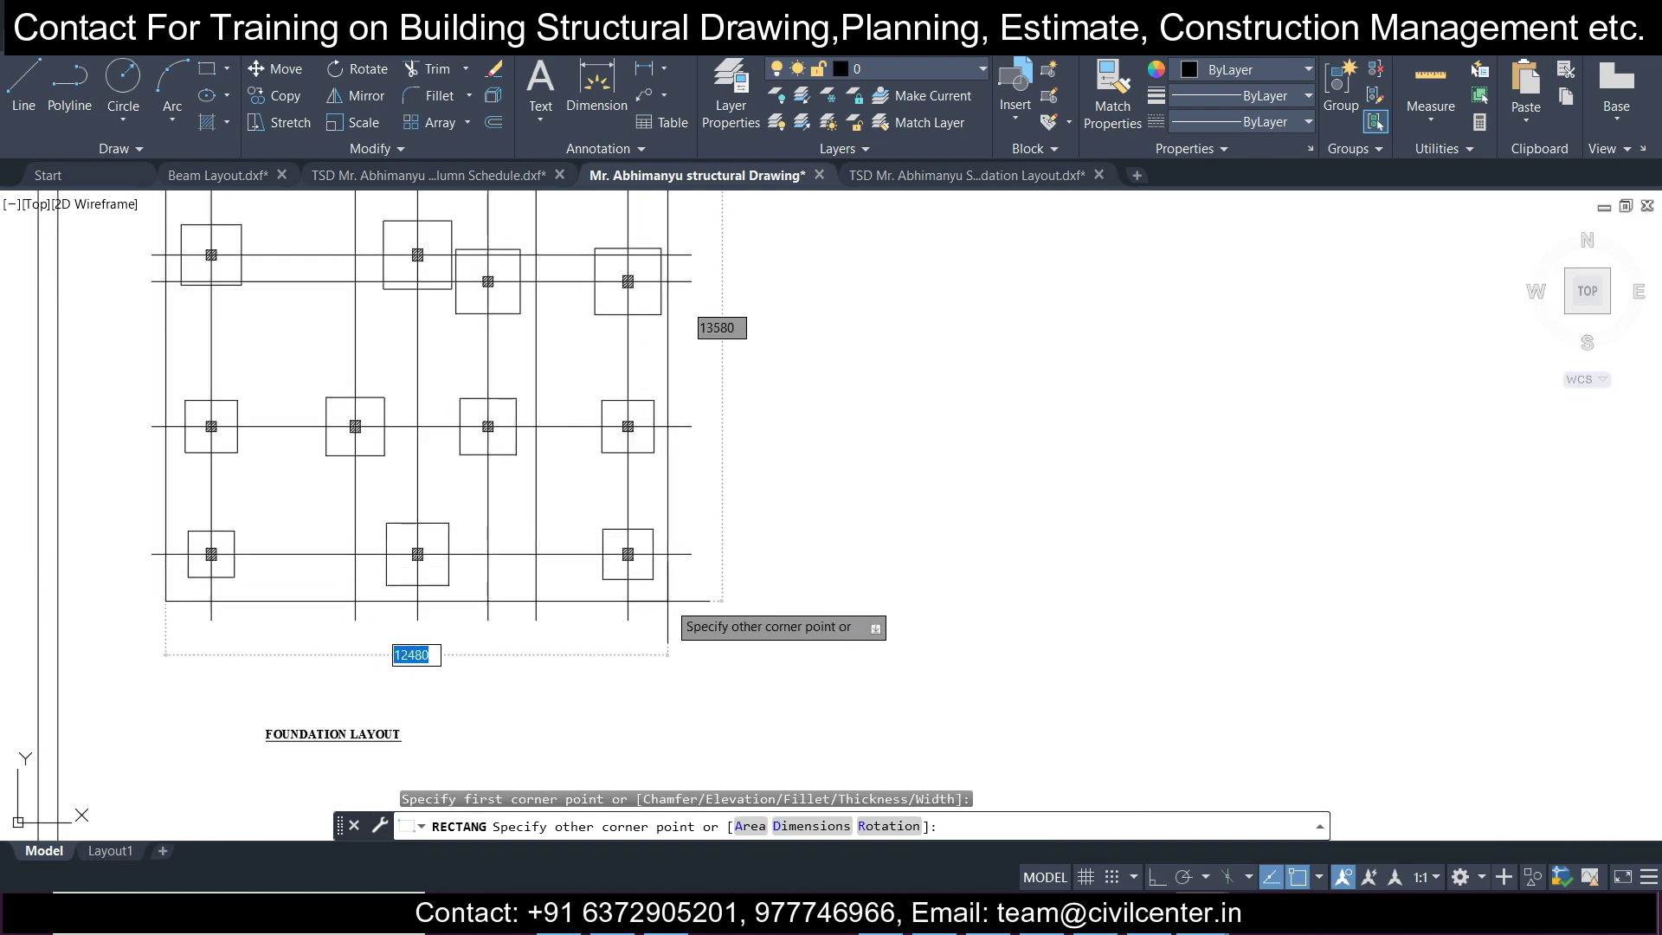
pyautogui.click(671, 591)
# Move the rectangle slightly to the right so it sits evenly around the footings.
pyautogui.click(692, 613)
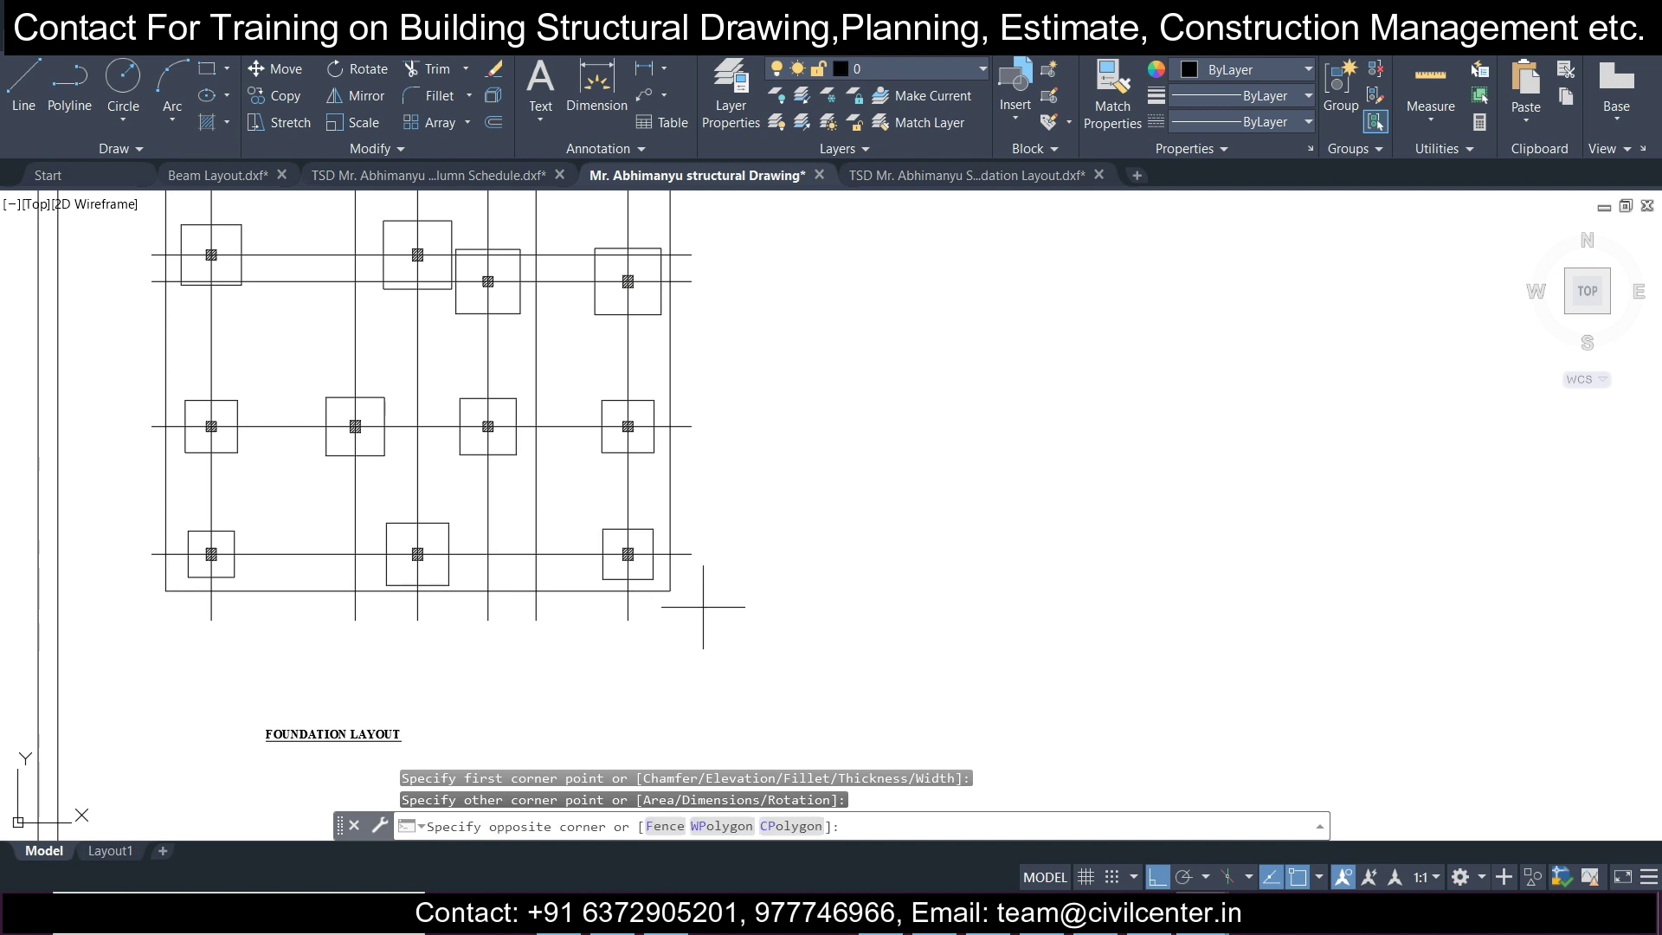
pyautogui.click(665, 585)
pyautogui.press('Return')
pyautogui.click(791, 588)
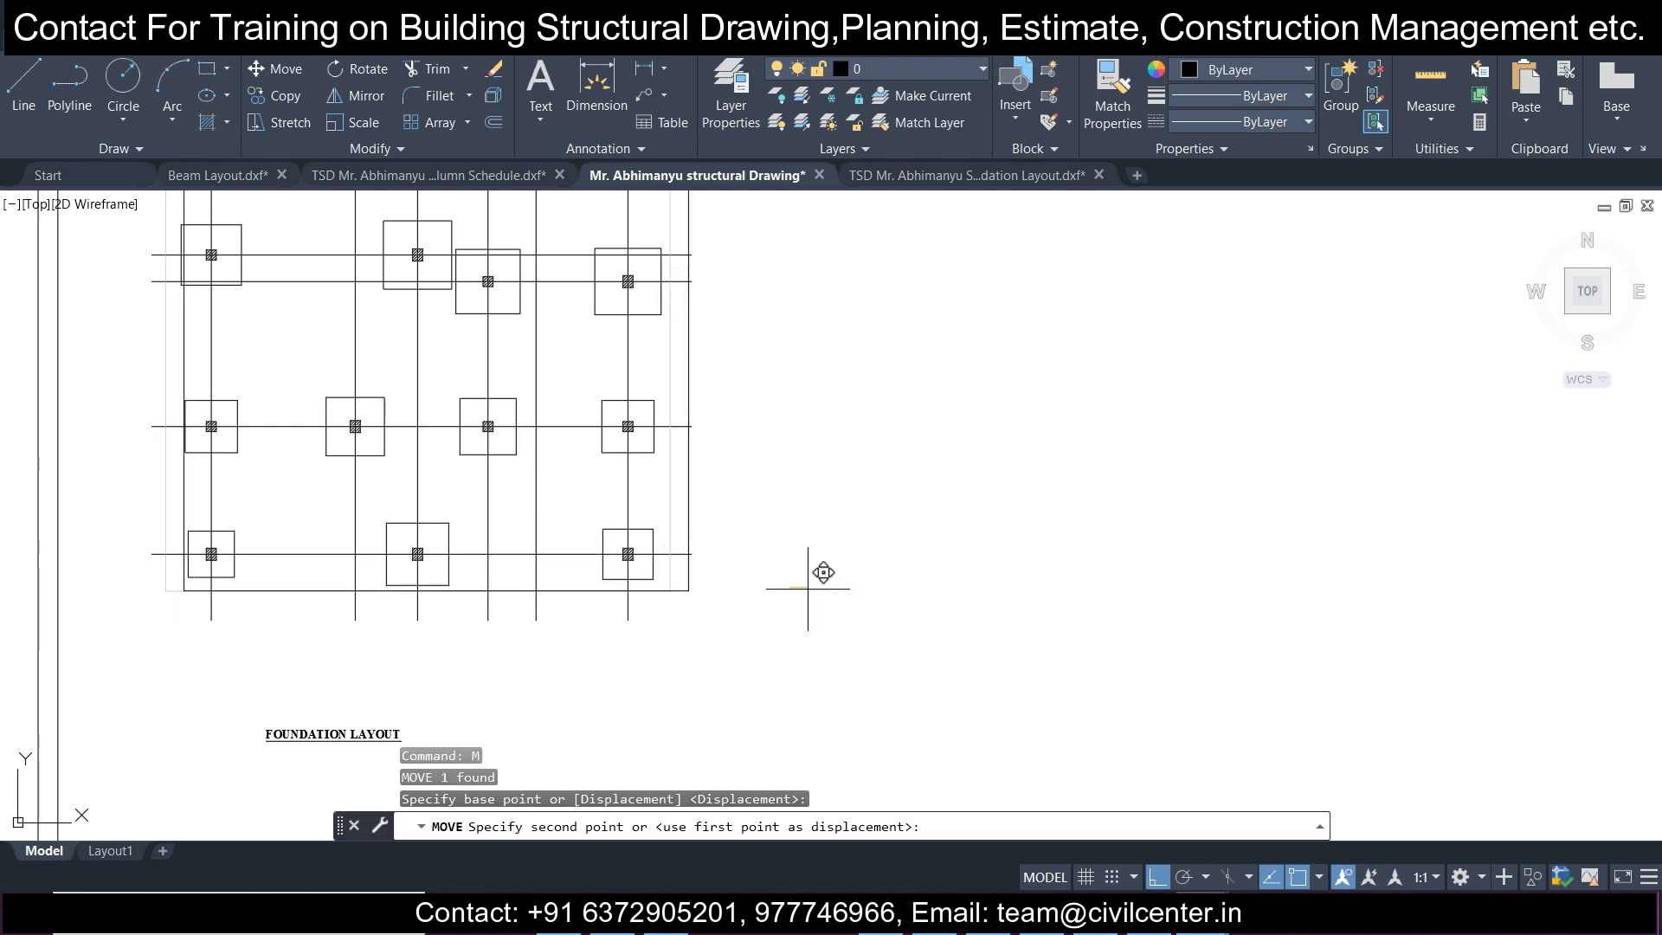
# Trim the grid line ends that project beyond the rectangle's bottom and left edges, using fence selections.
pyautogui.write('tr')
pyautogui.press('Return')
pyautogui.click(657, 612)
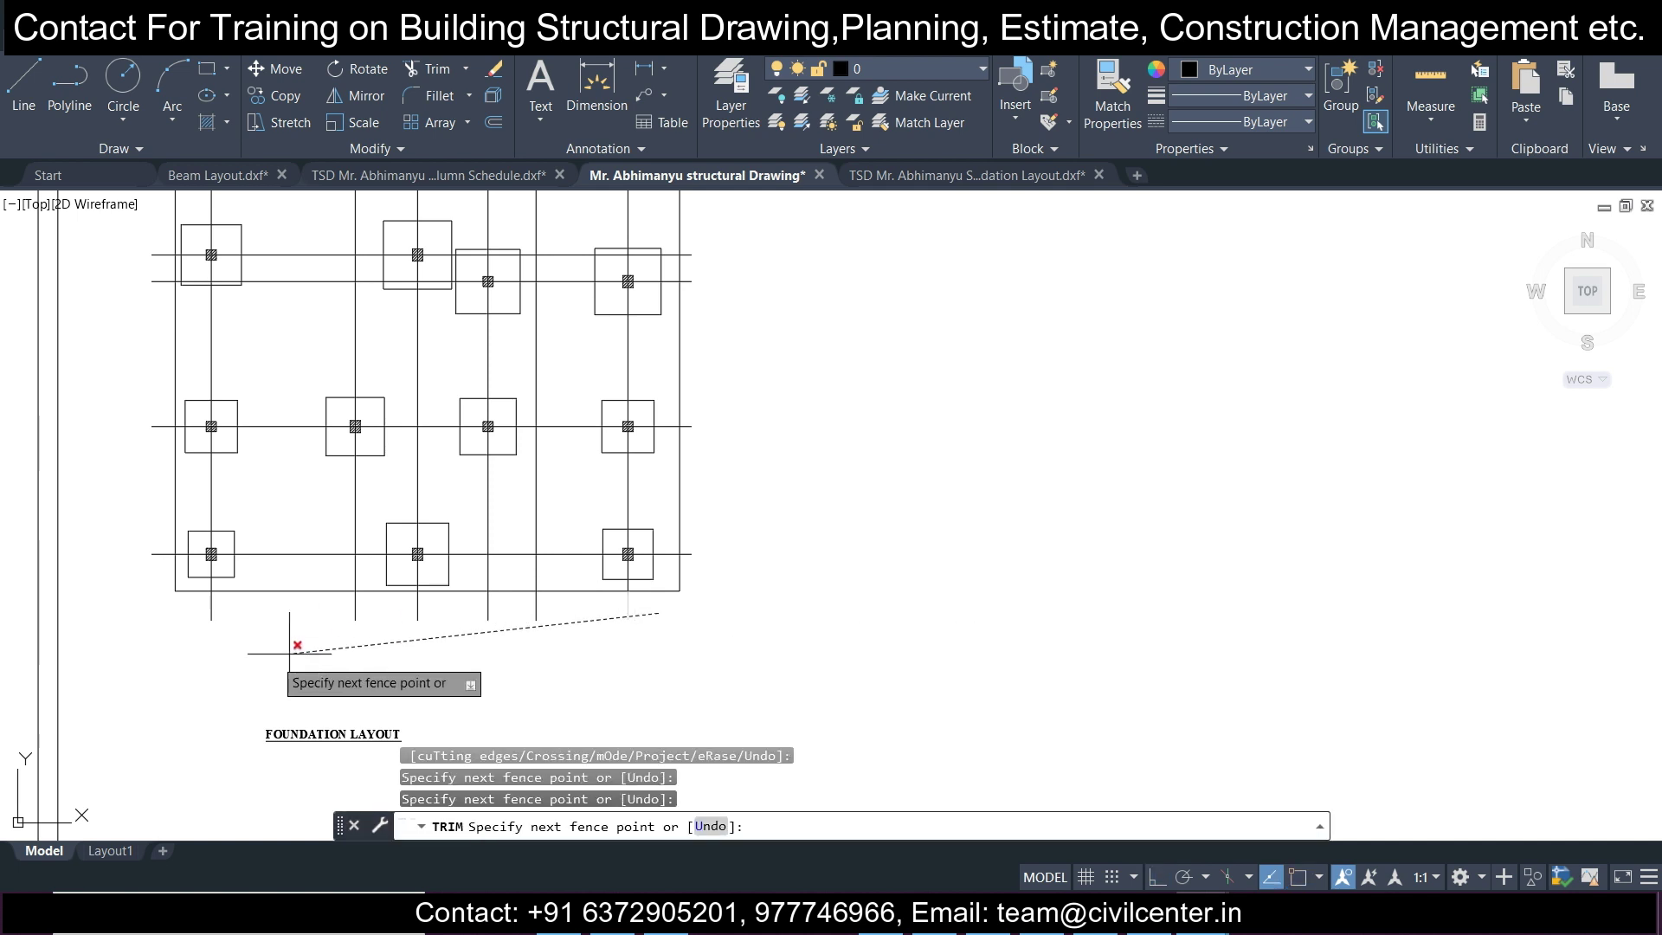
pyautogui.click(123, 614)
pyautogui.click(163, 586)
pyautogui.scroll(-2, 124, 530)
pyautogui.moveTo(147, 518); pyautogui.dragTo(275, 681, button='middle')
pyautogui.scroll(2, 277, 467)
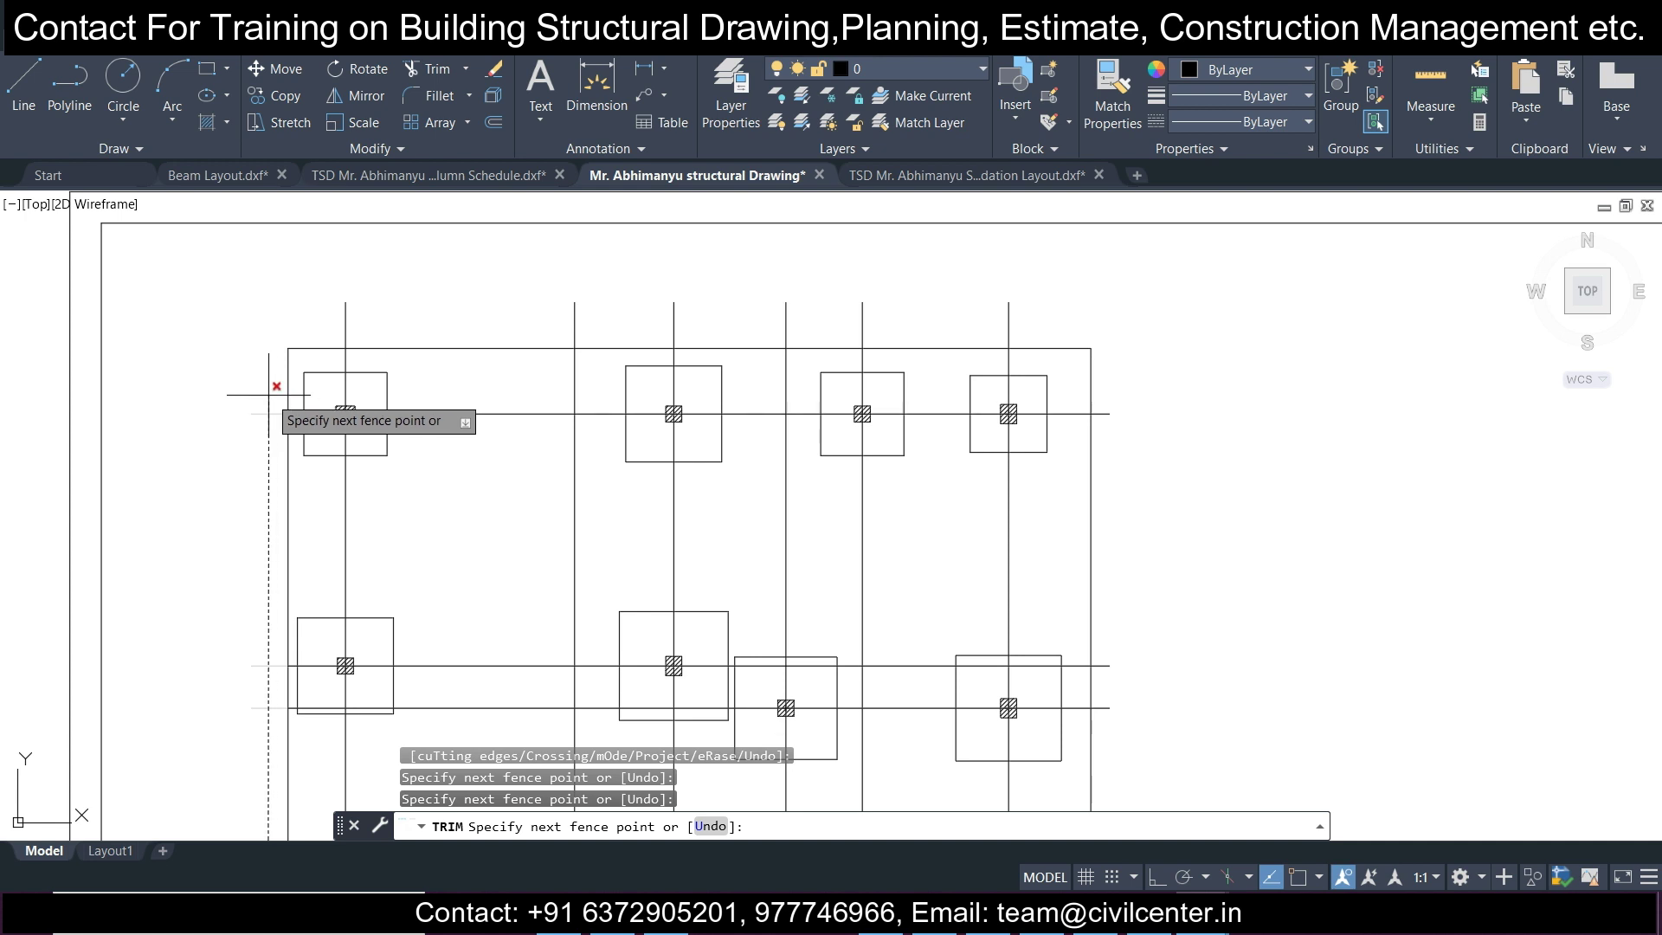
pyautogui.press('Return')
pyautogui.press('Escape')
# Delete the rectangle used as the trimming boundary around the foundation plan.
pyautogui.click(308, 434)
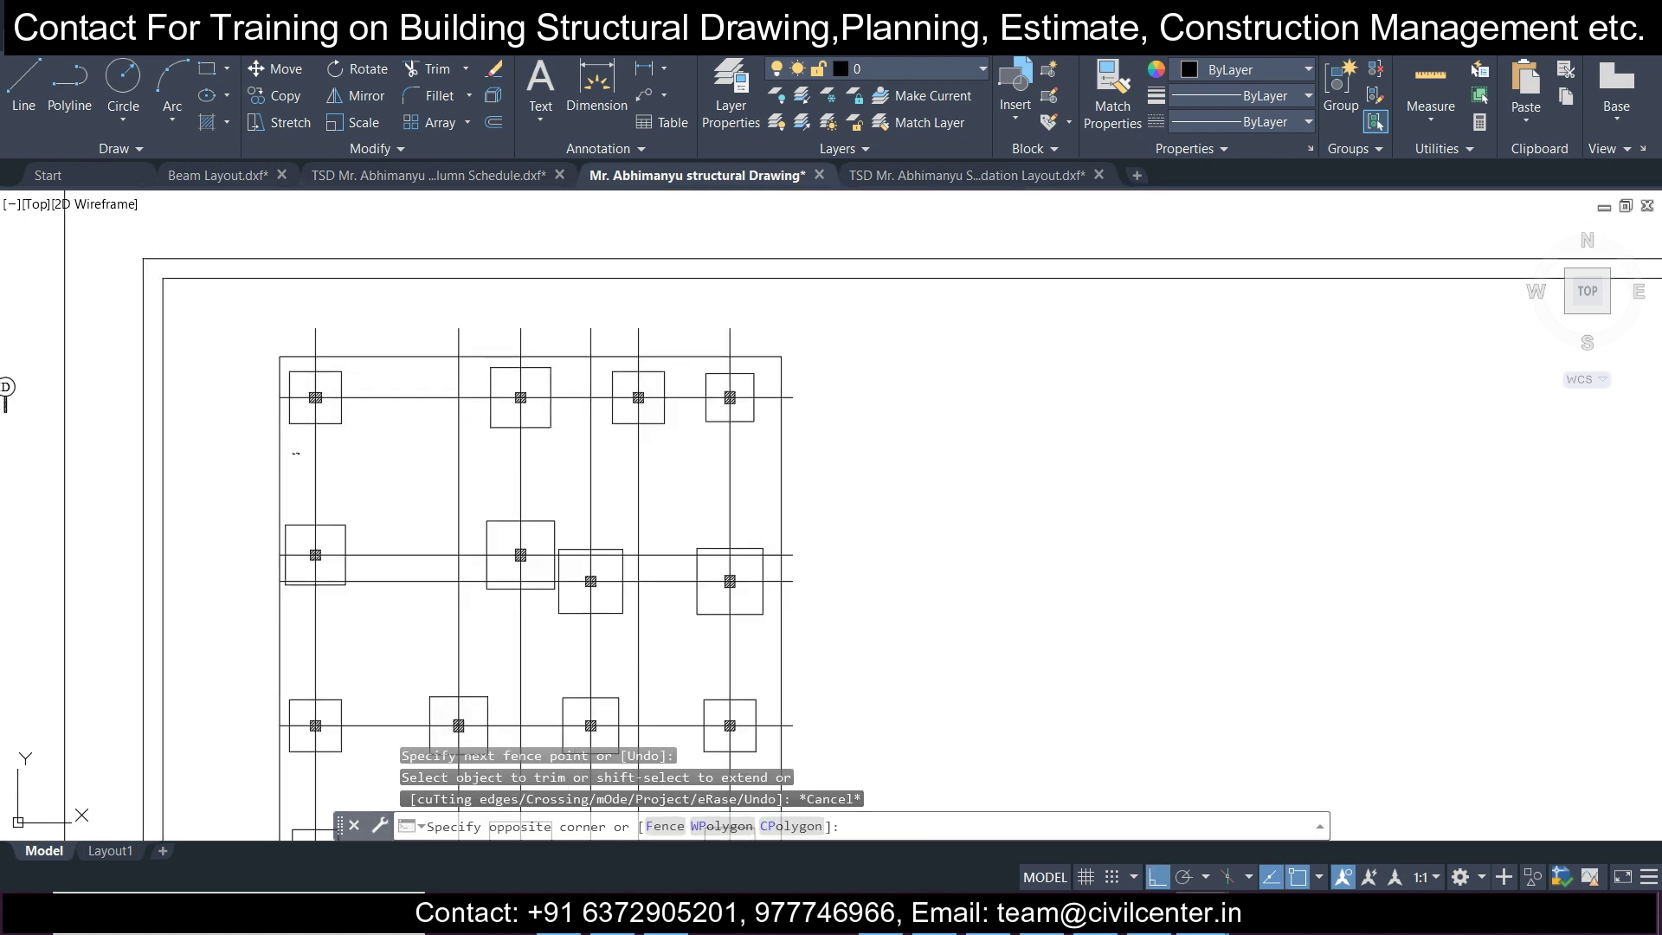
pyautogui.click(238, 455)
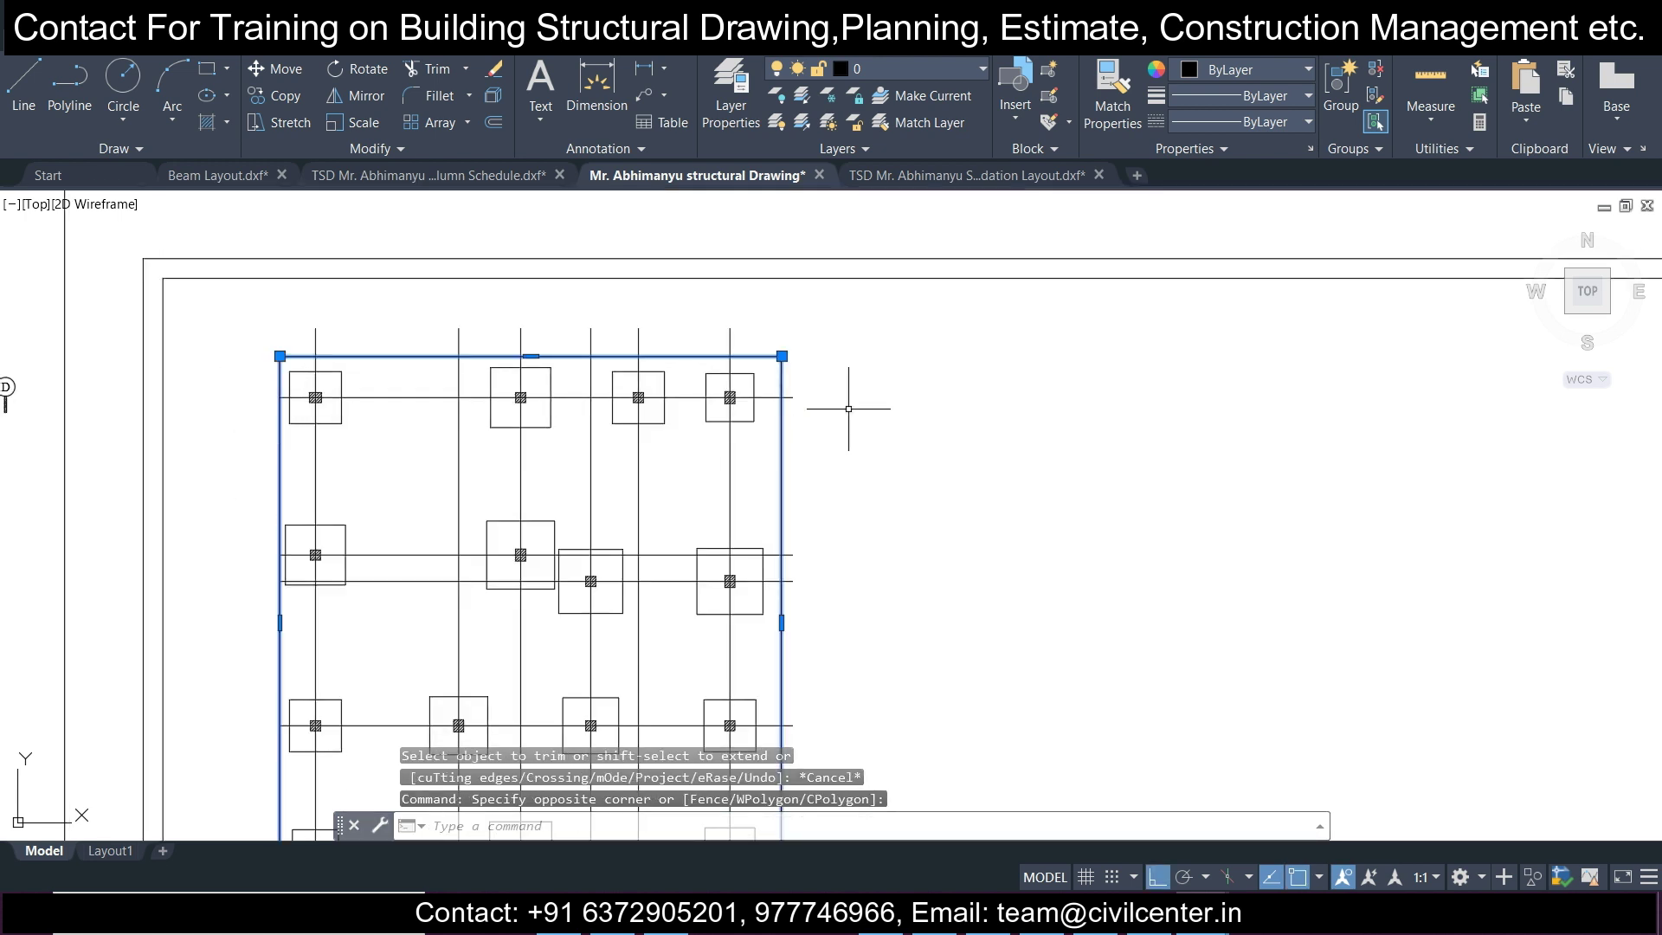
pyautogui.press('Delete')
pyautogui.scroll(-2, 745, 436)
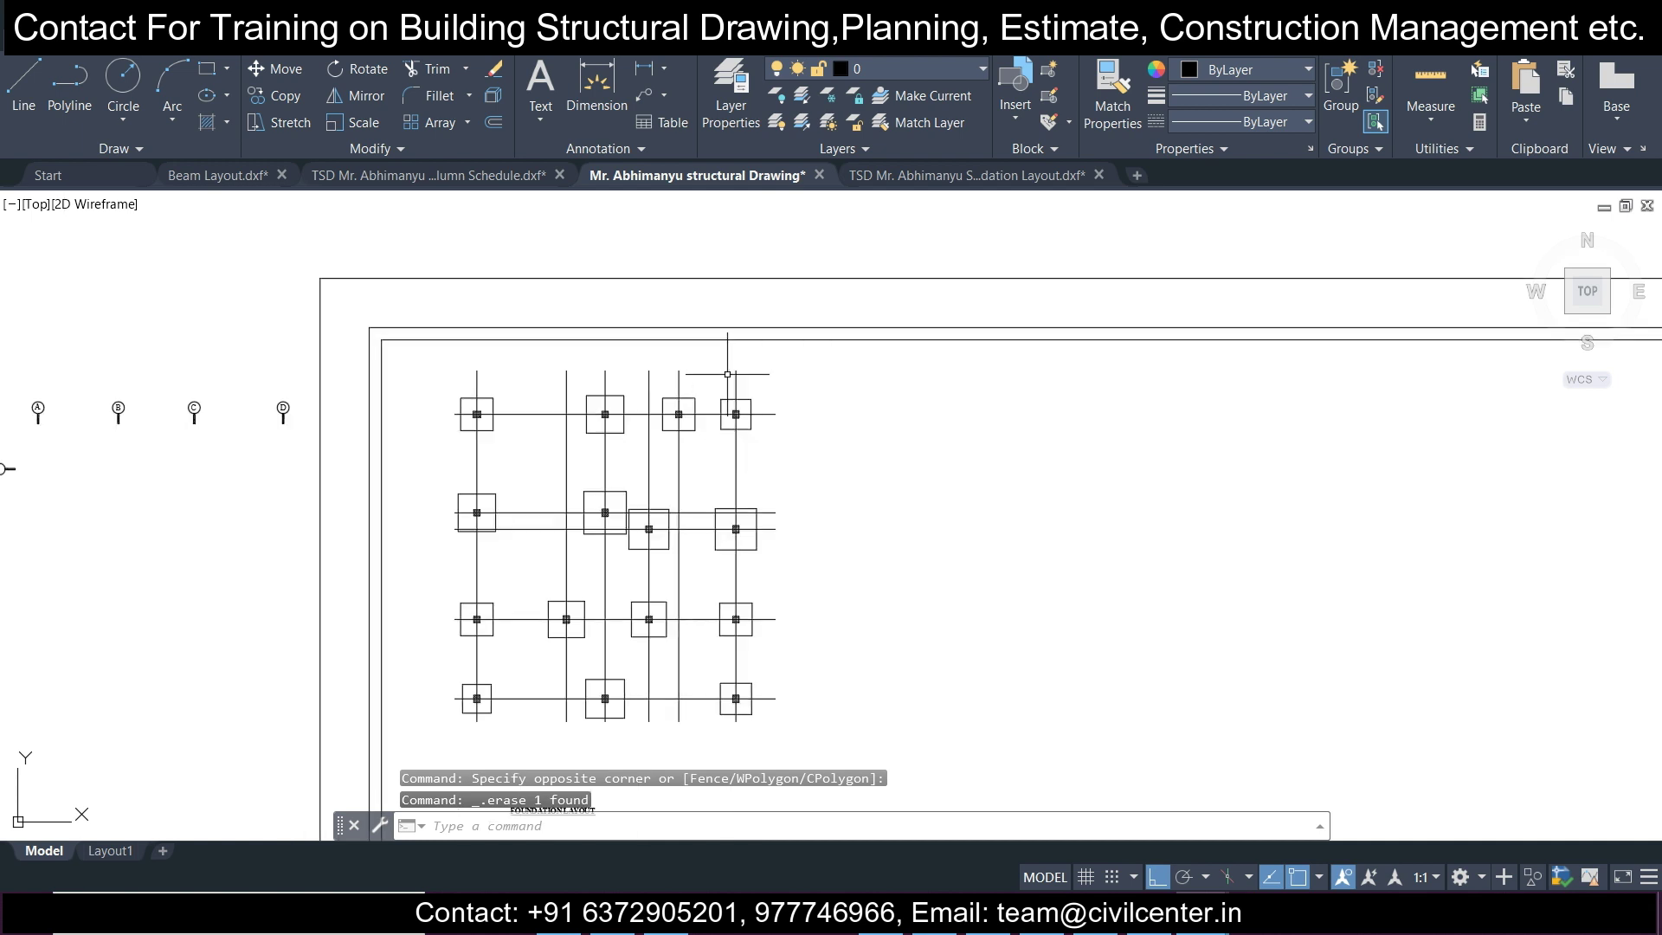
pyautogui.scroll(3, 740, 468)
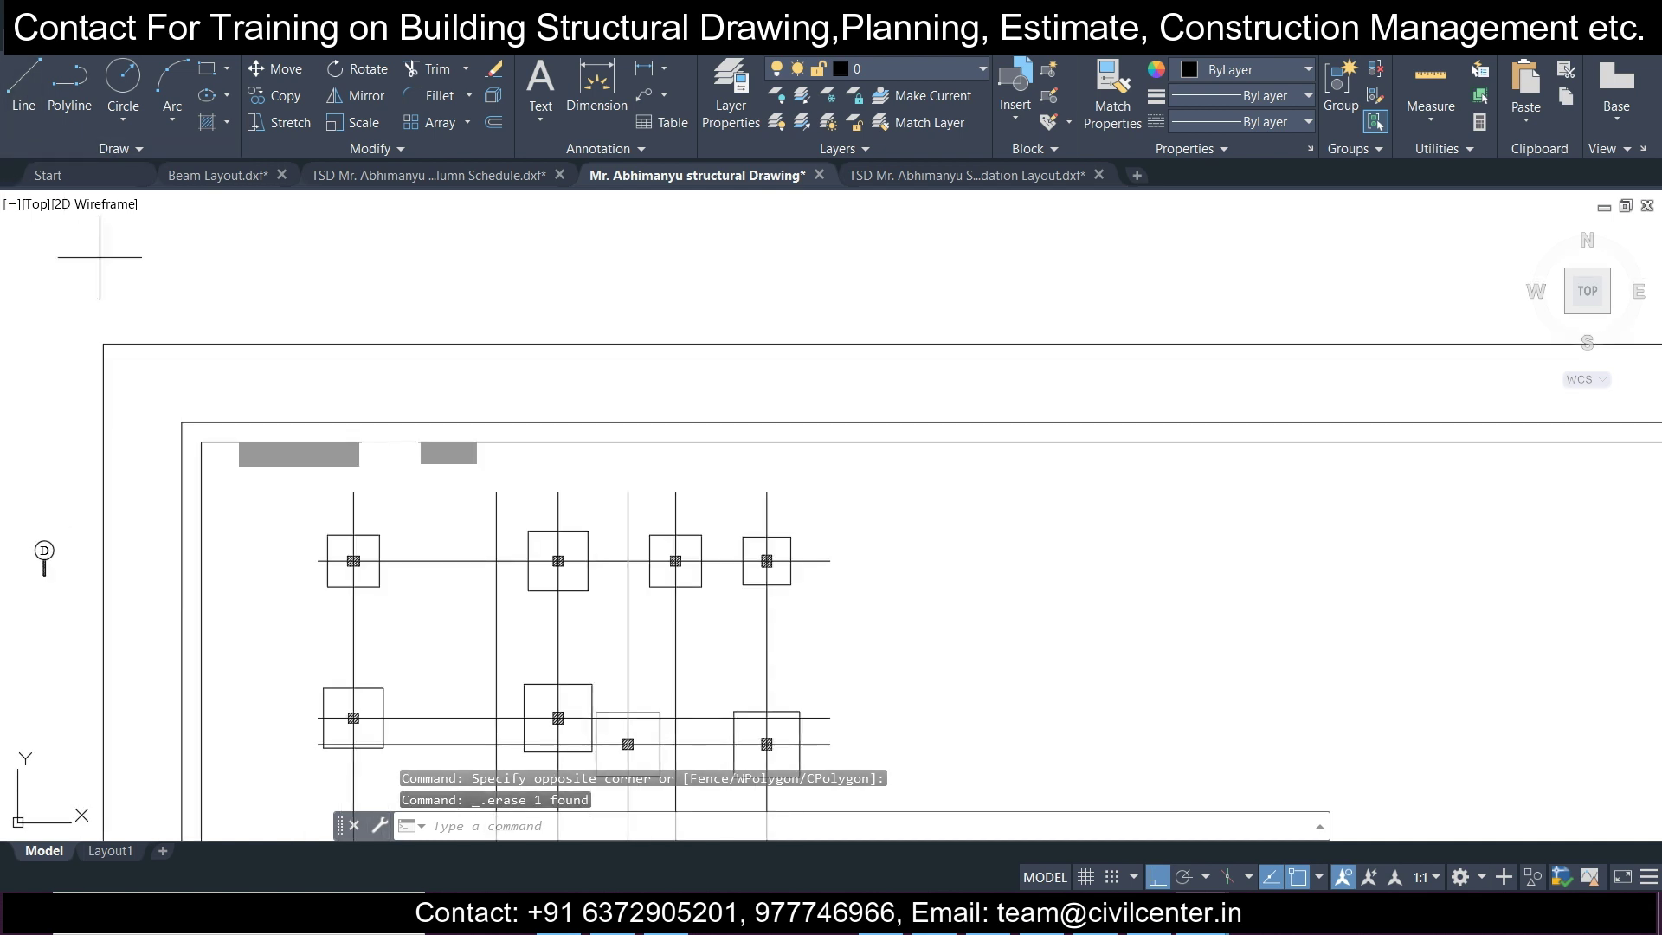
pyautogui.click(23, 86)
pyautogui.click(263, 451)
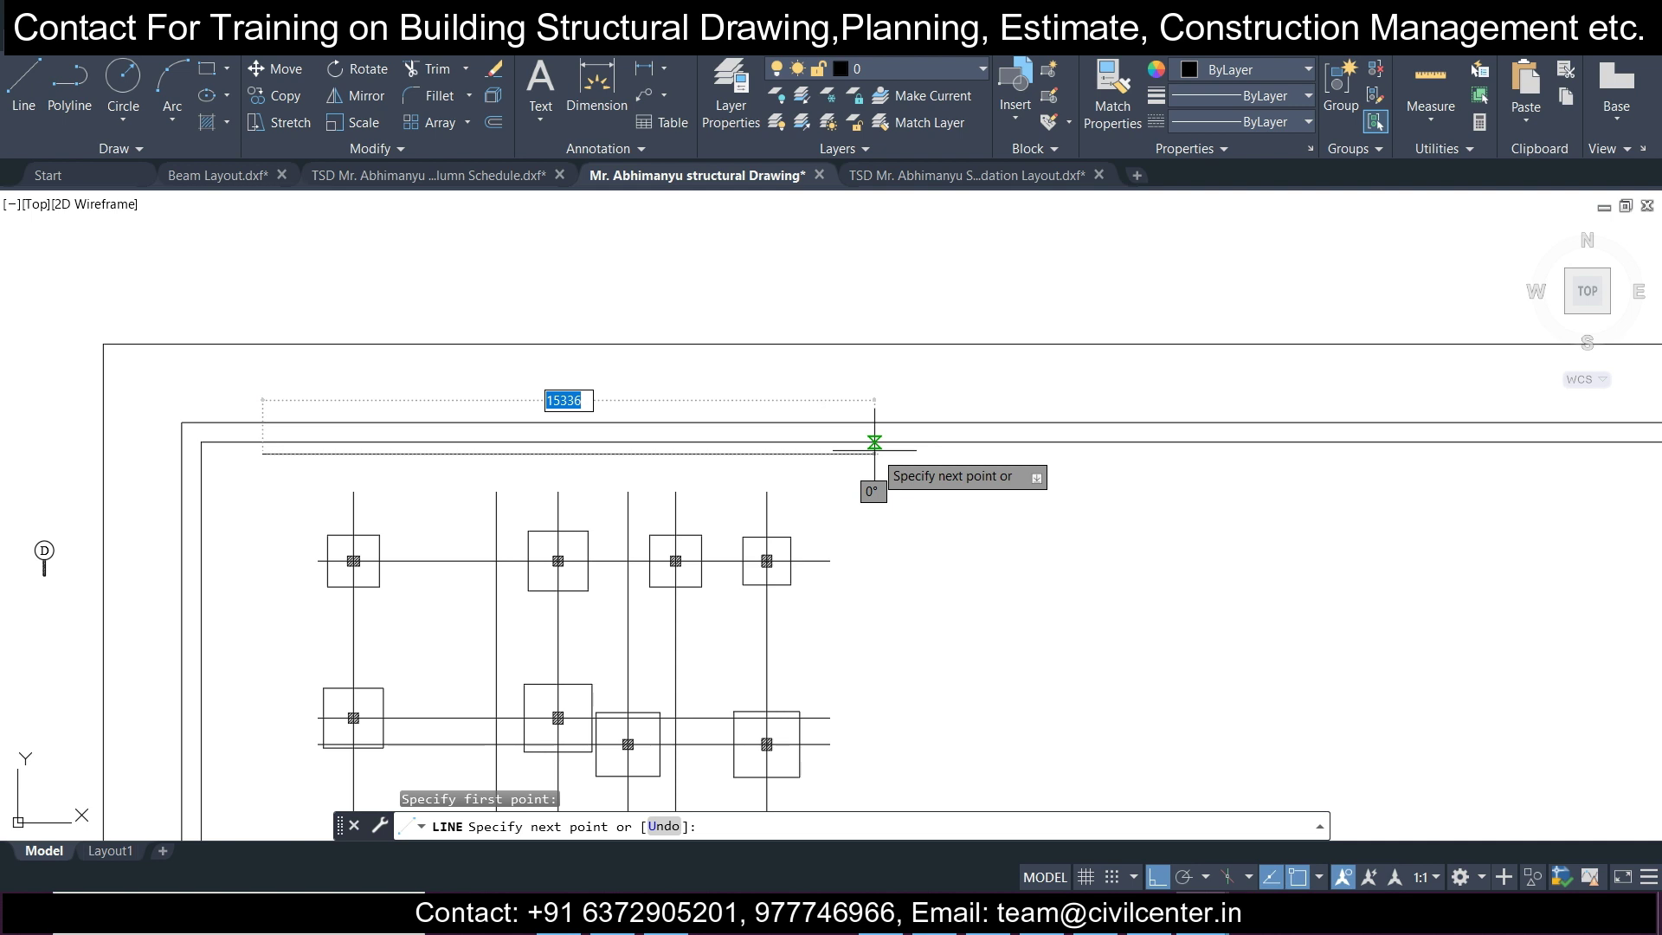
pyautogui.press('Escape')
pyautogui.click(363, 437)
pyautogui.click(352, 449)
pyautogui.press('Delete')
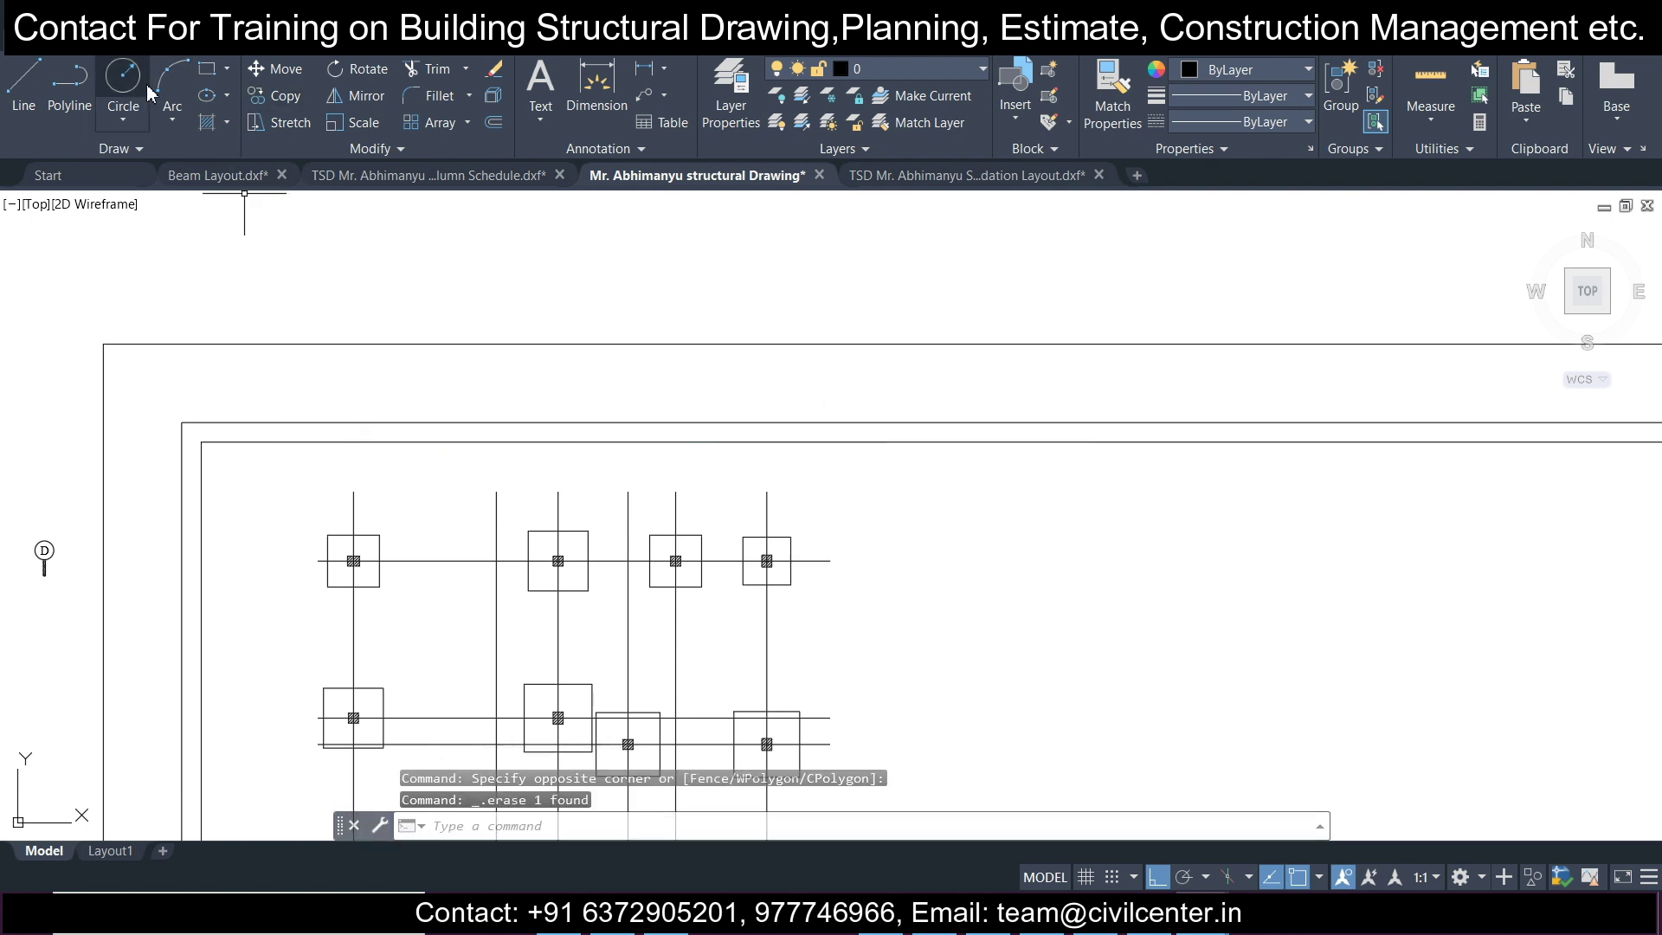
# Draw an L-shaped polyline running about 15000 above the foundation plan and down past its right side.
pyautogui.click(69, 86)
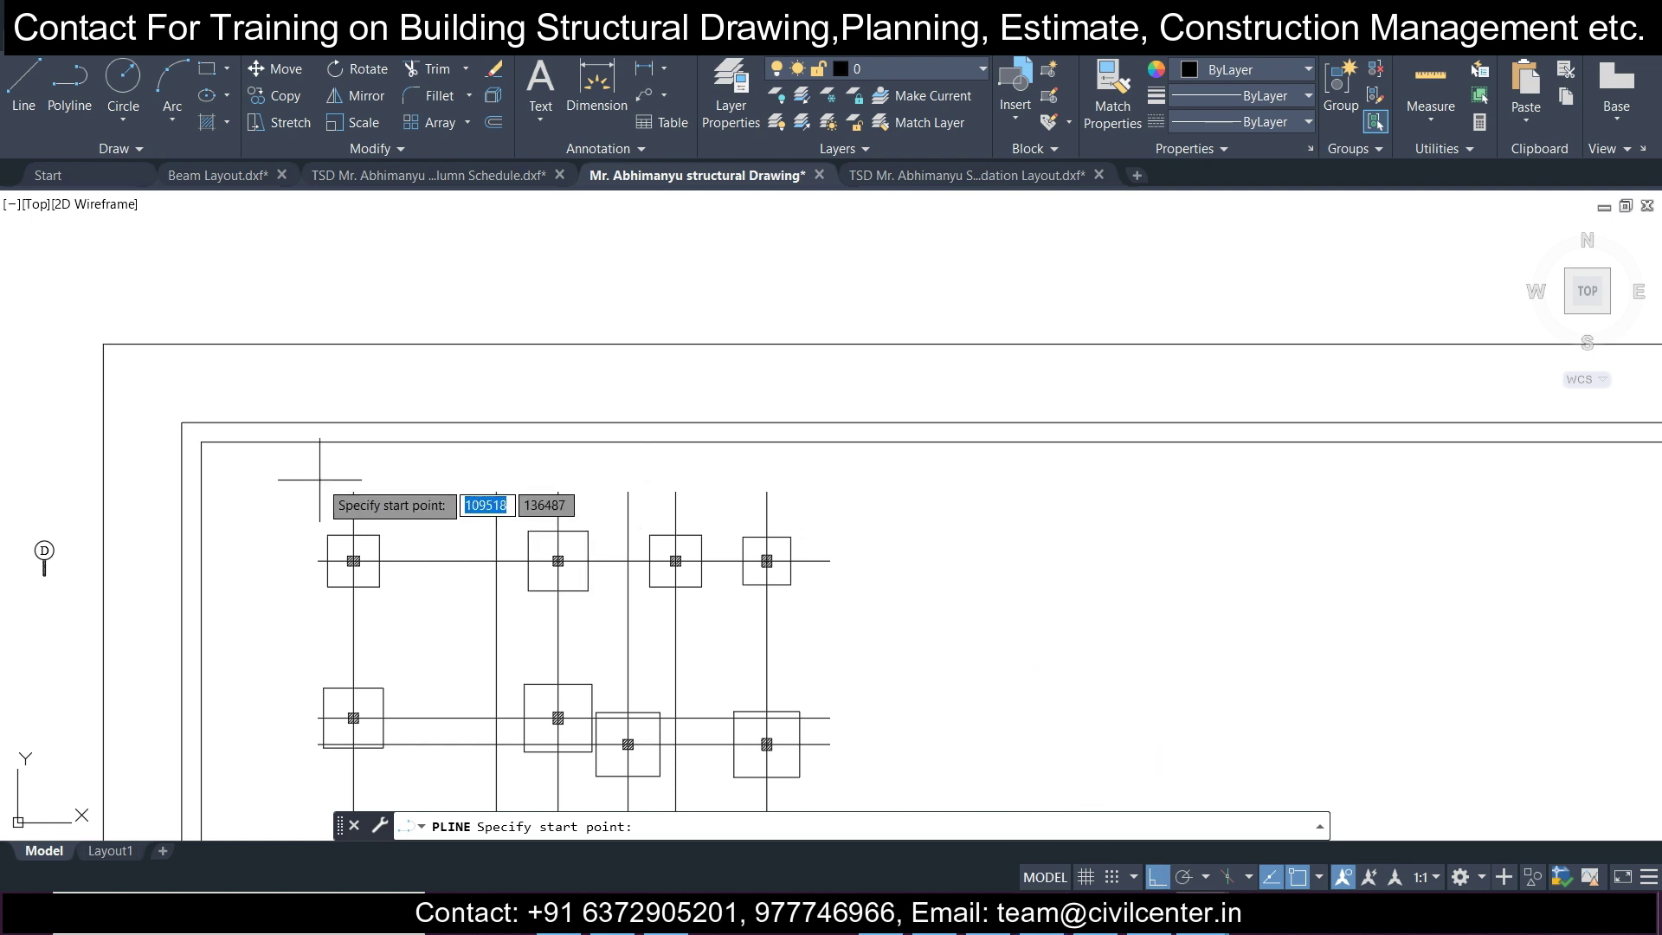
pyautogui.click(296, 460)
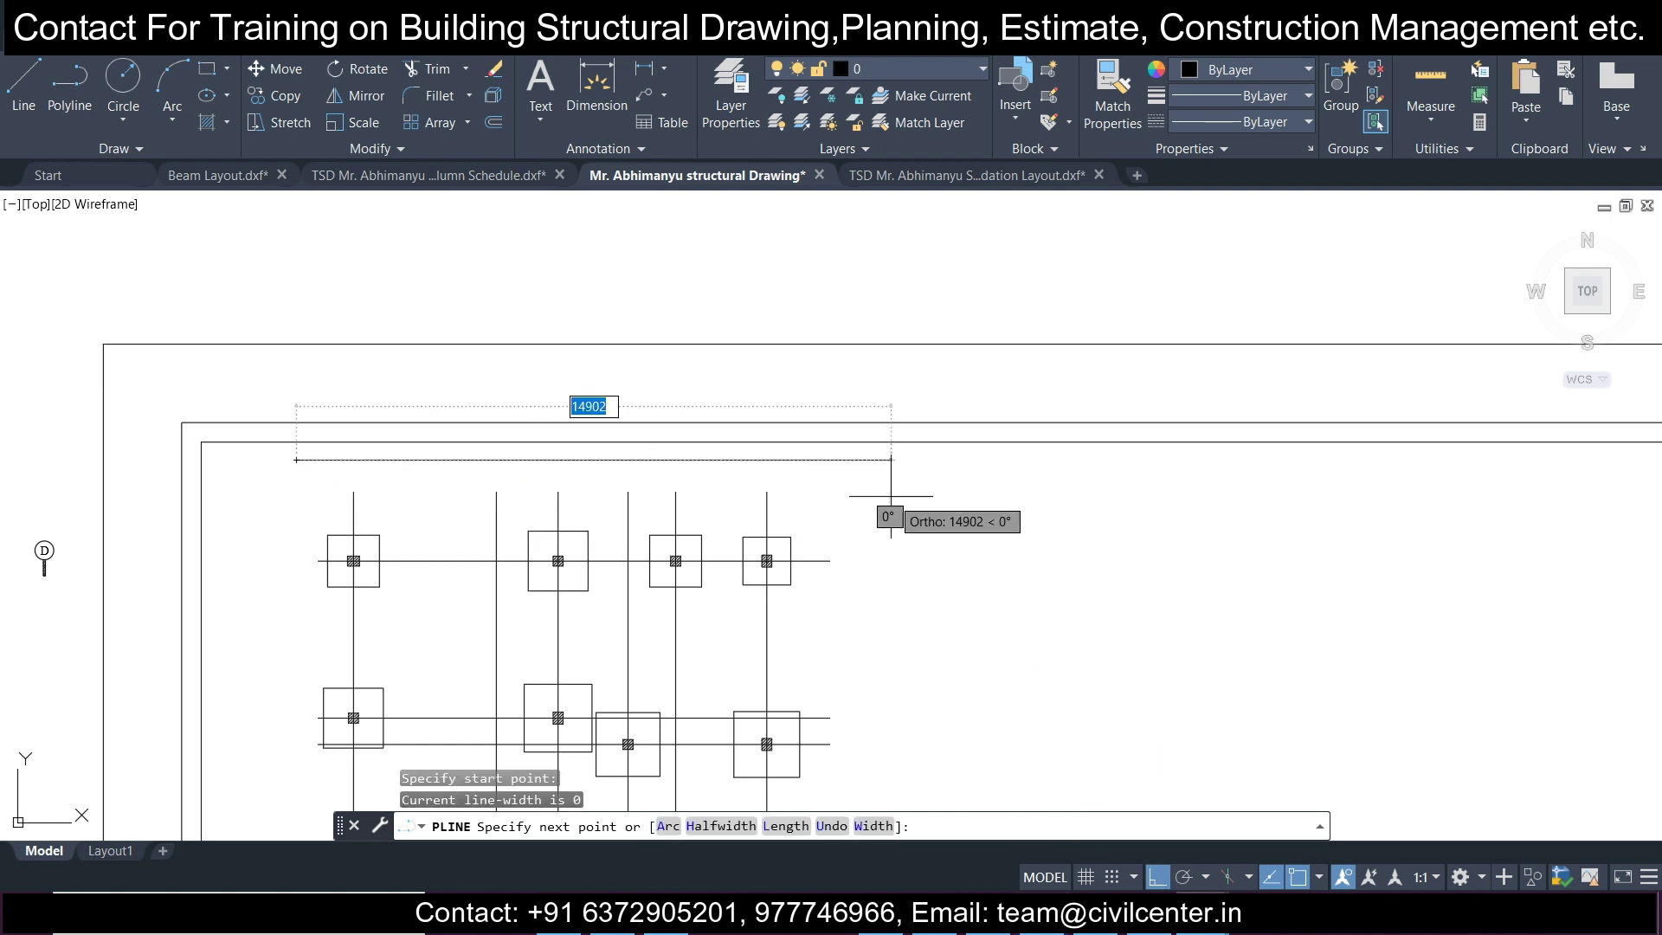
pyautogui.click(848, 468)
pyautogui.moveTo(883, 709); pyautogui.dragTo(894, 399, button='middle')
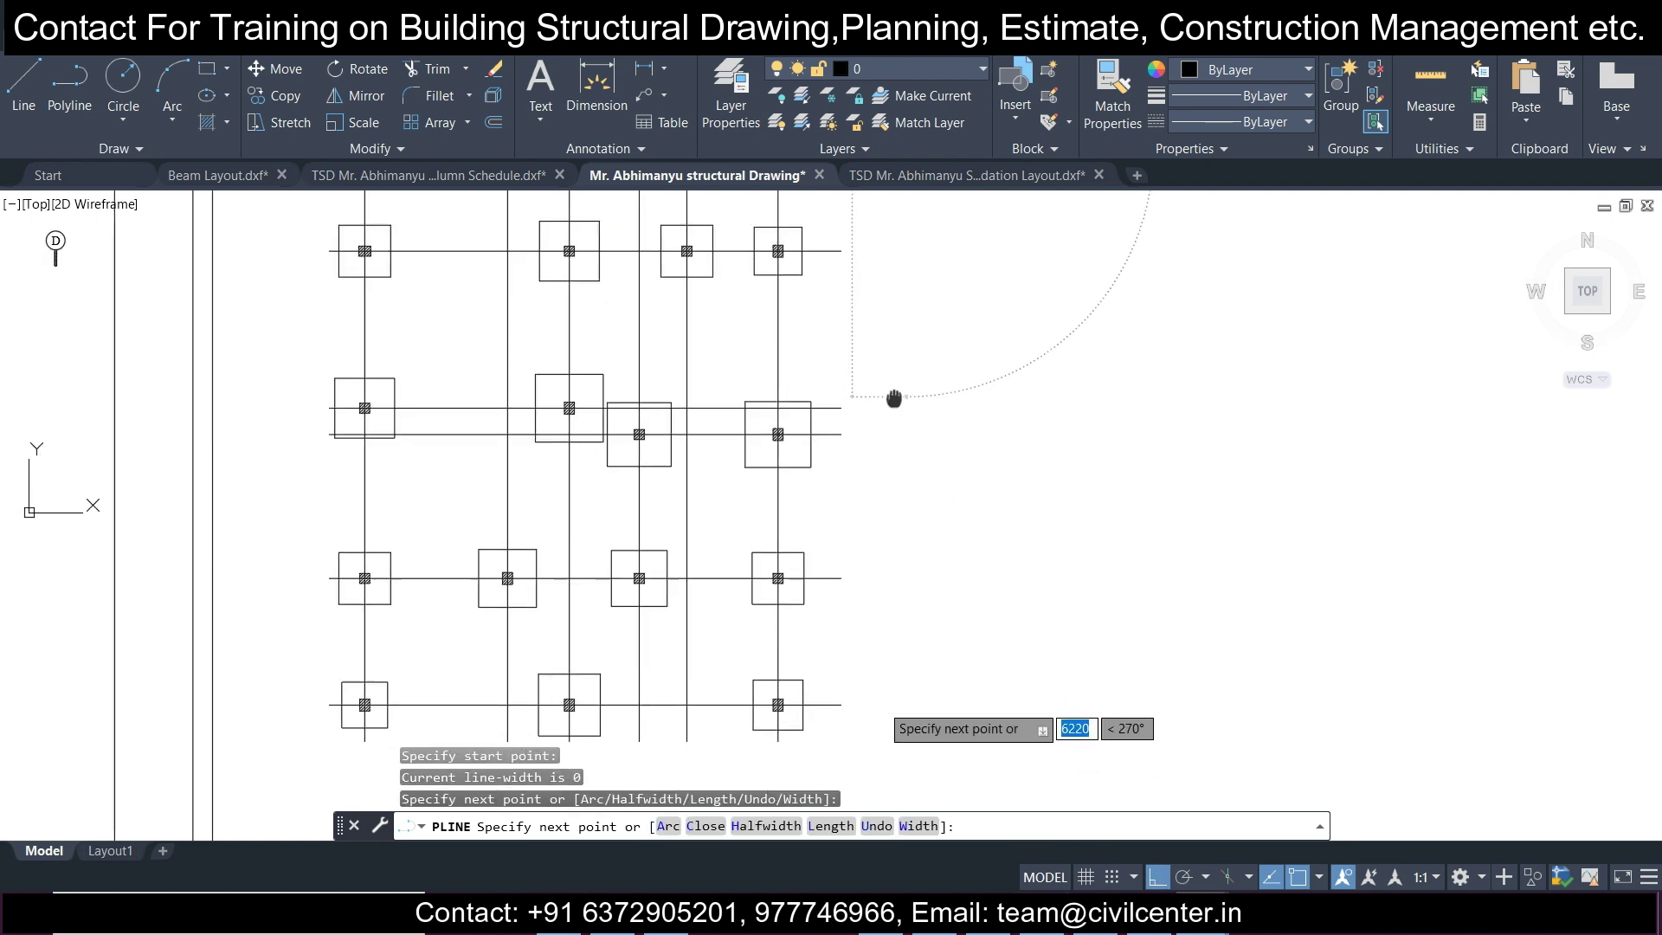
pyautogui.click(892, 788)
pyautogui.press('Escape')
pyautogui.scroll(-2, 839, 680)
# Extend the upper ends of the vertical grid lines and the right ends of the horizontal ones to the L-shaped polyline.
pyautogui.click(965, 592)
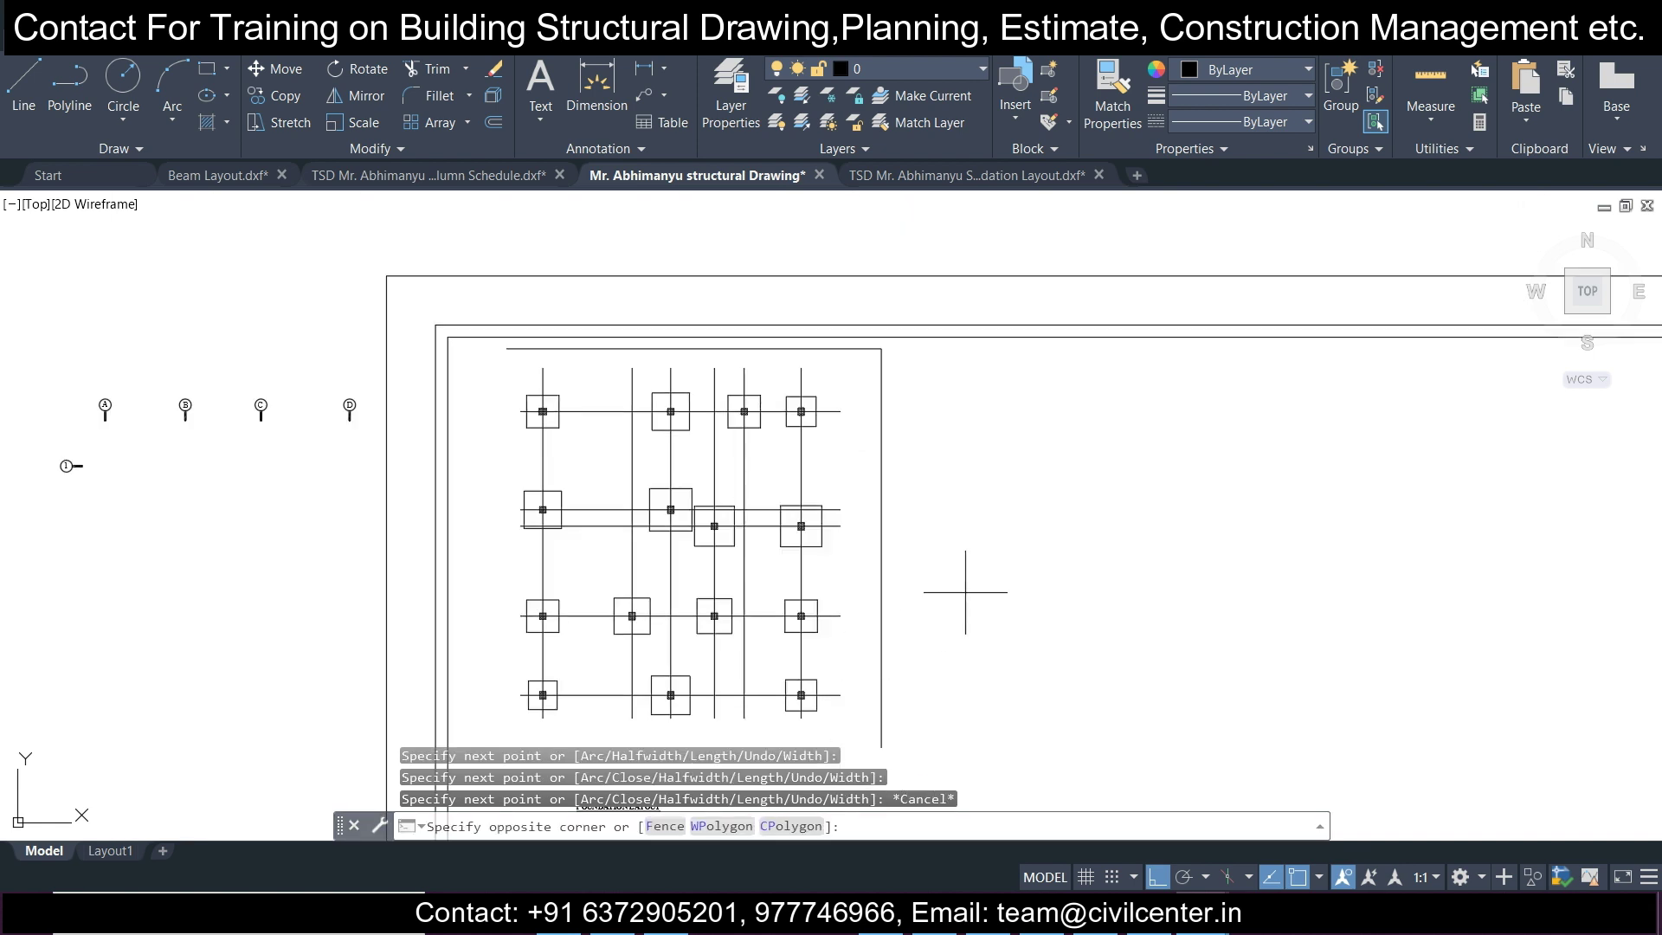
pyautogui.click(876, 455)
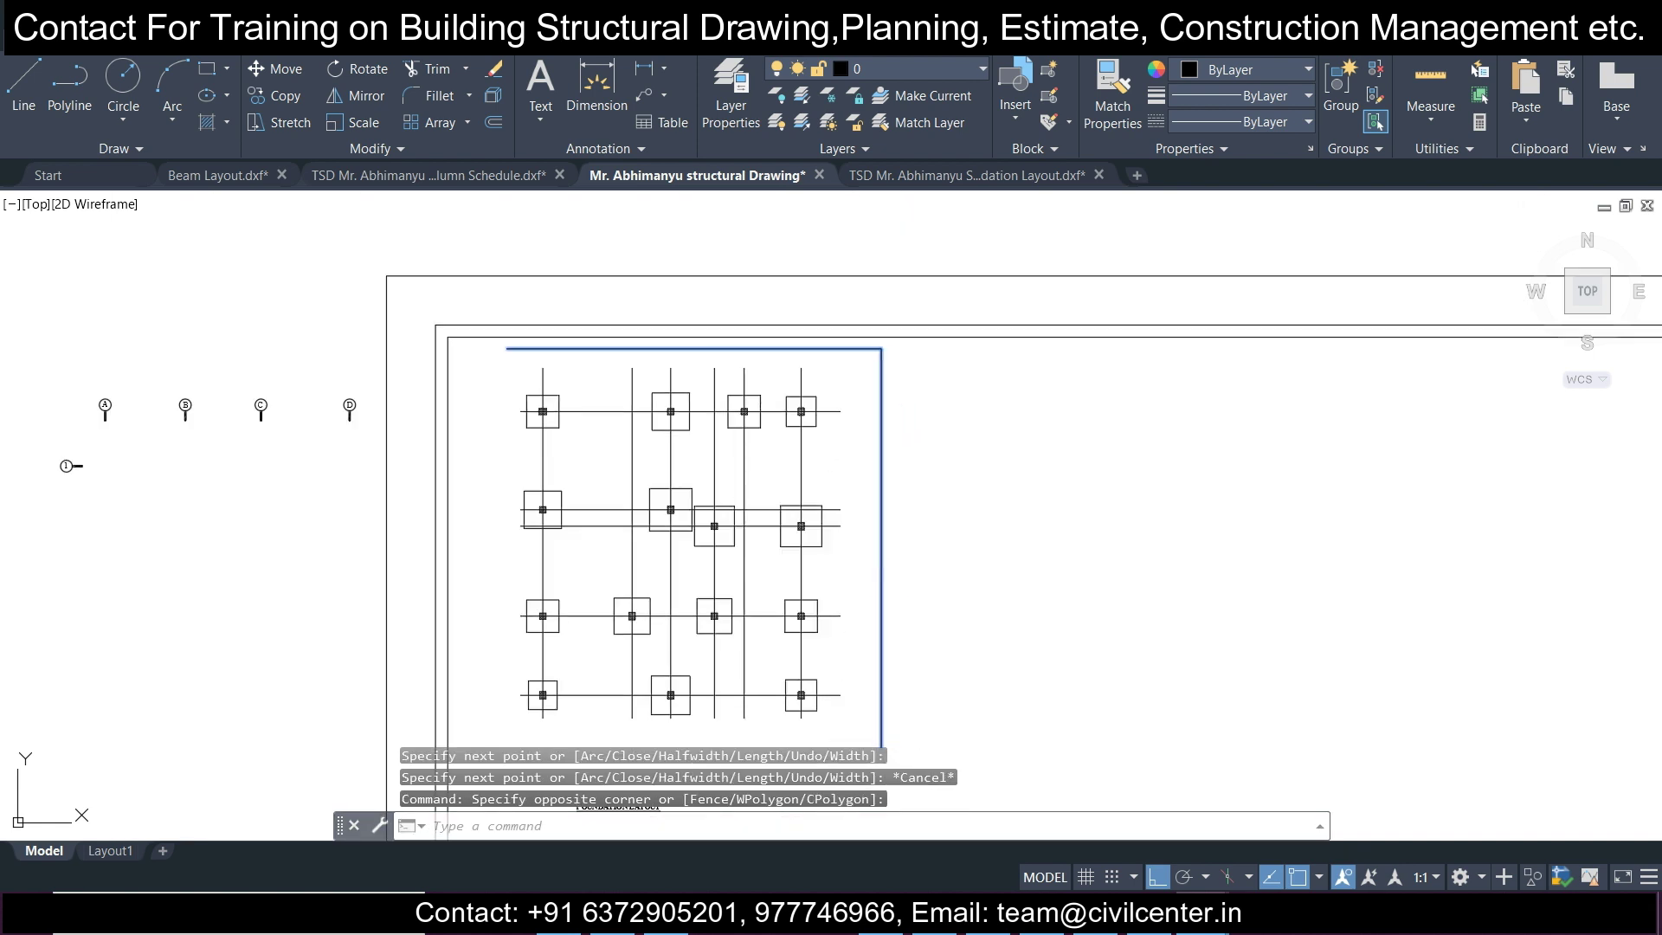
pyautogui.write('ex')
pyautogui.press('Return')
pyautogui.click(525, 374)
pyautogui.click(837, 384)
pyautogui.click(834, 389)
pyautogui.click(836, 711)
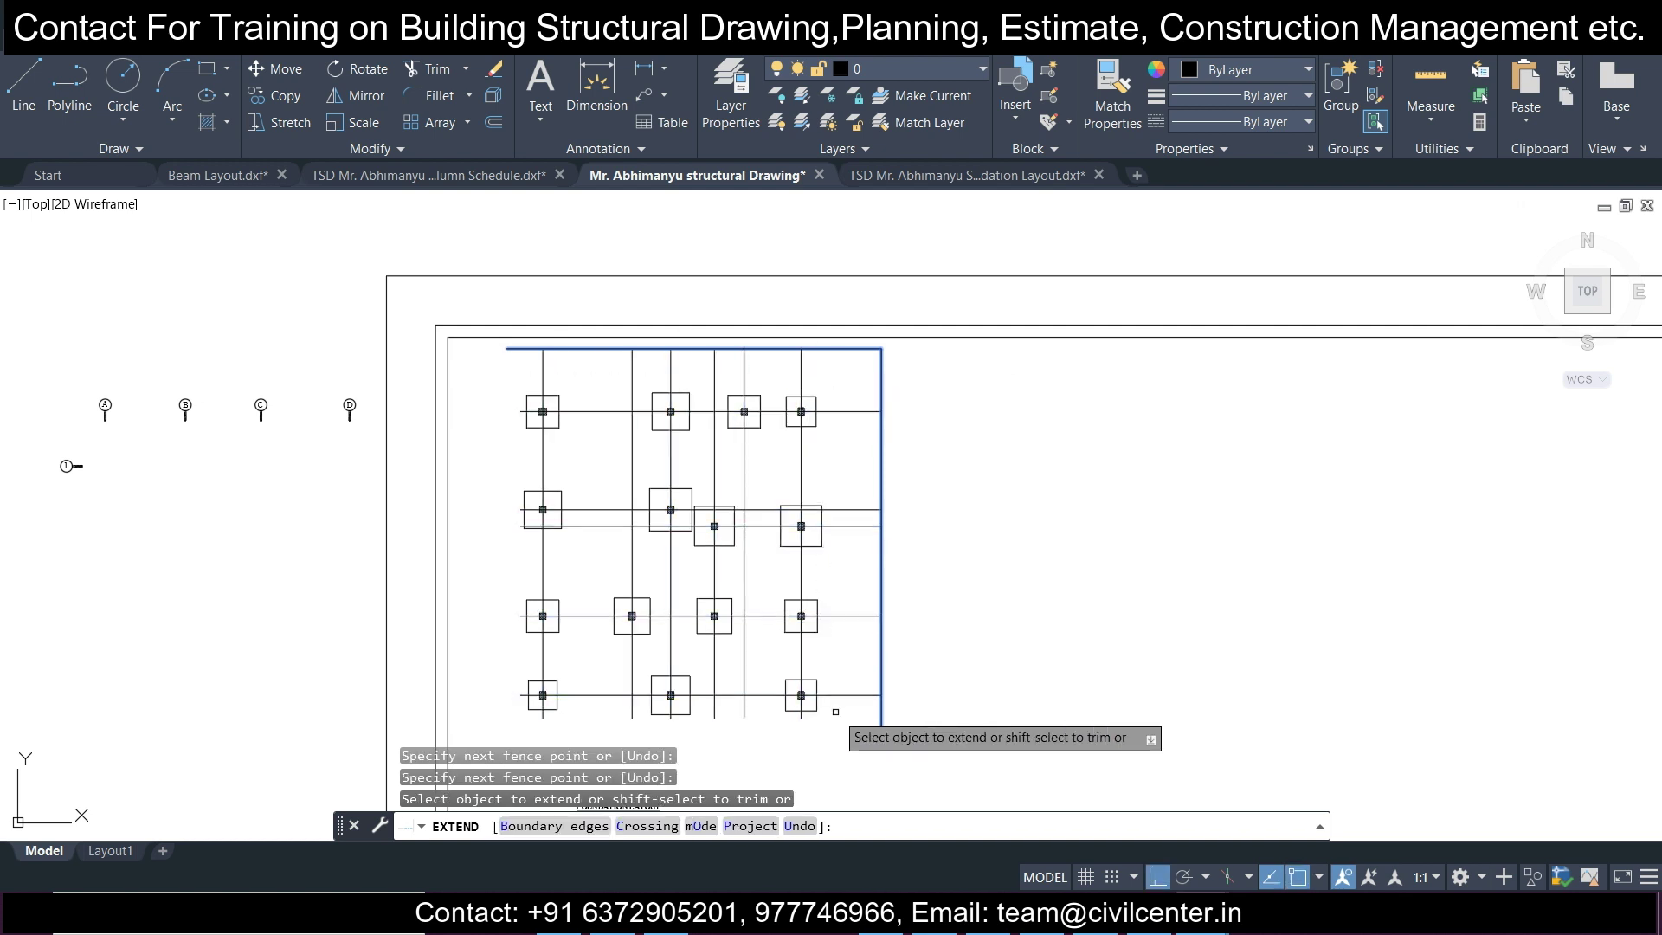
pyautogui.press('Escape')
pyautogui.click(917, 439)
pyautogui.click(857, 441)
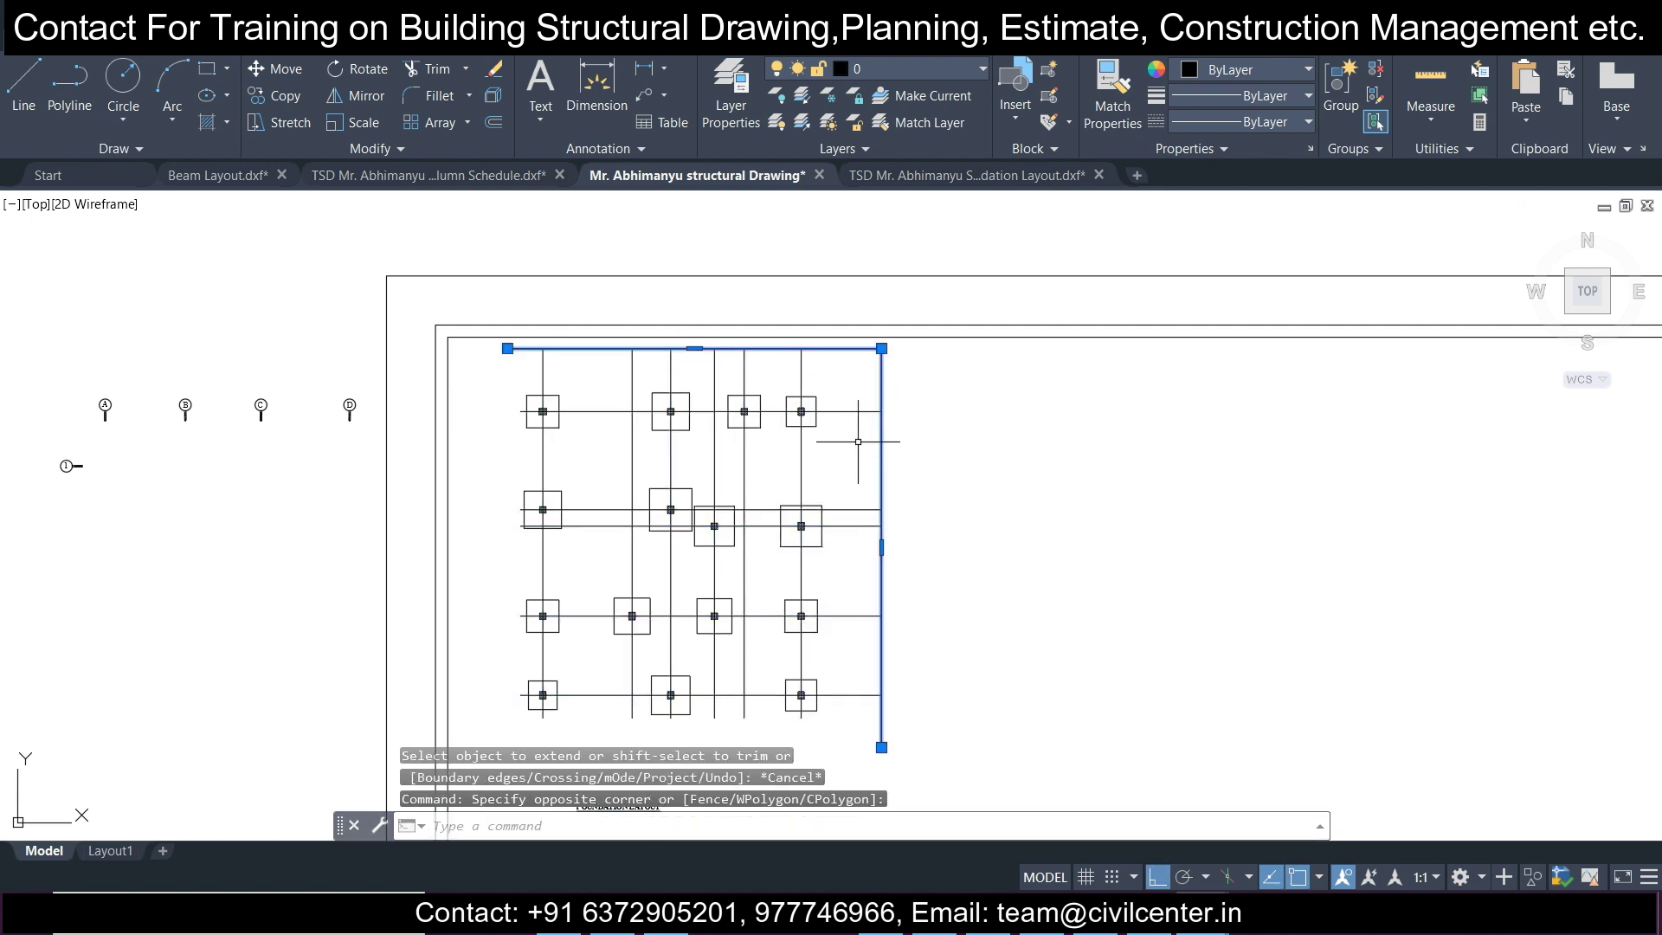
pyautogui.press('Escape')
# Add a linear dimension between the first and second vertical grid lines, just above the top footing row.
pyautogui.scroll(2, 572, 346)
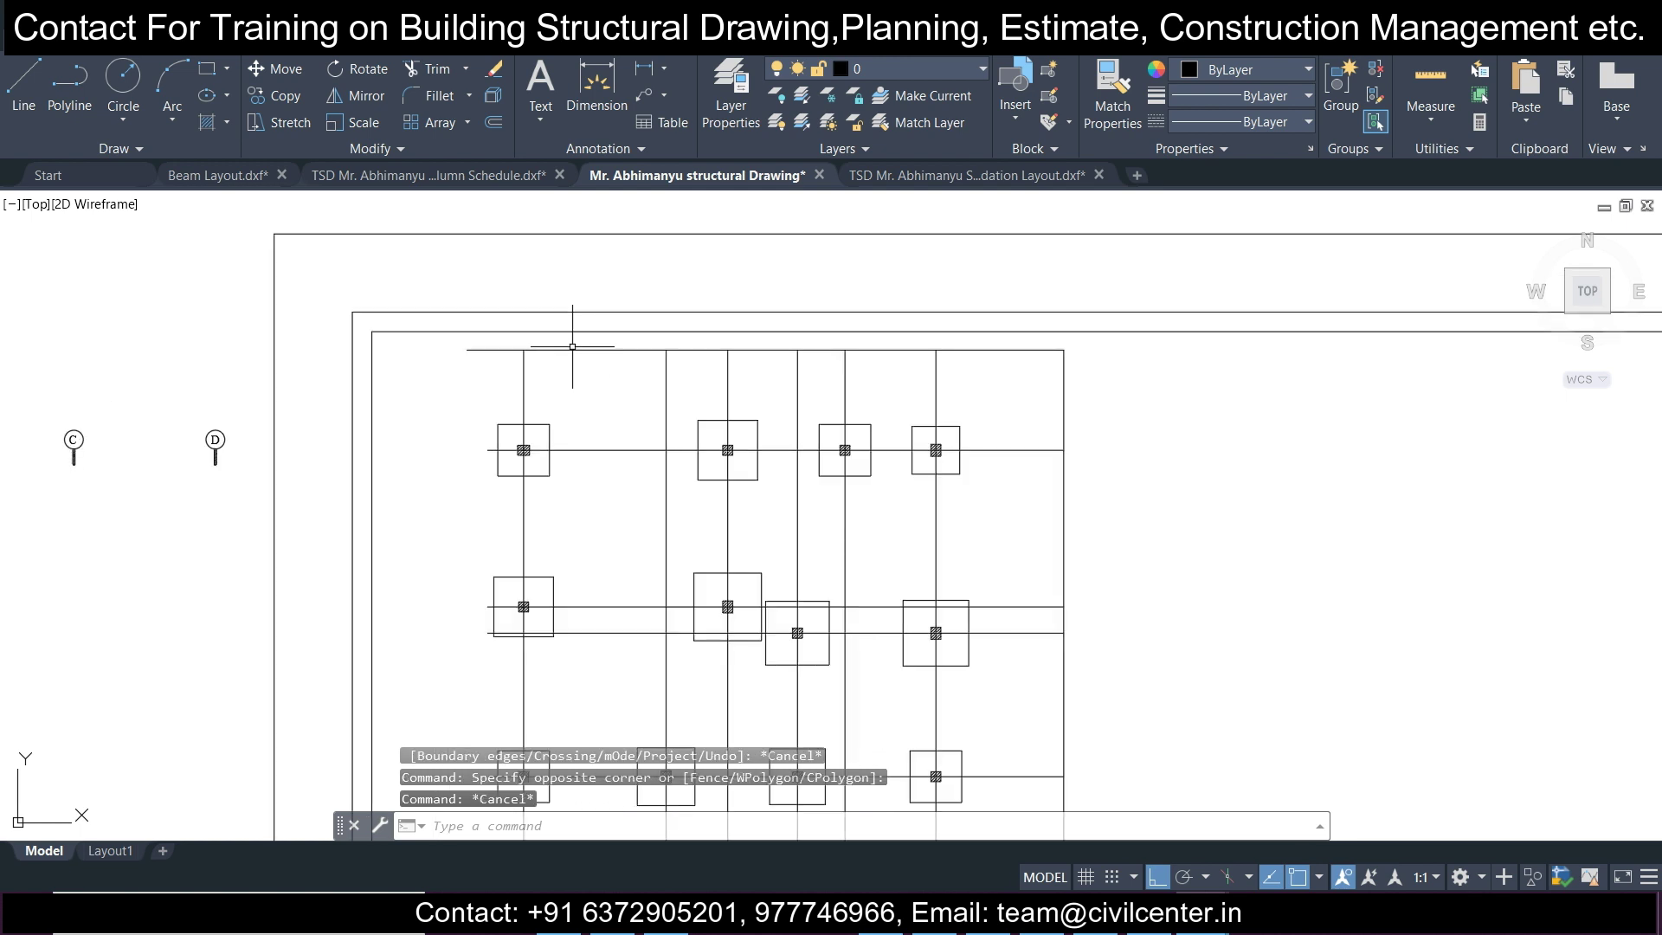
pyautogui.moveTo(572, 347); pyautogui.dragTo(565, 386, button='middle')
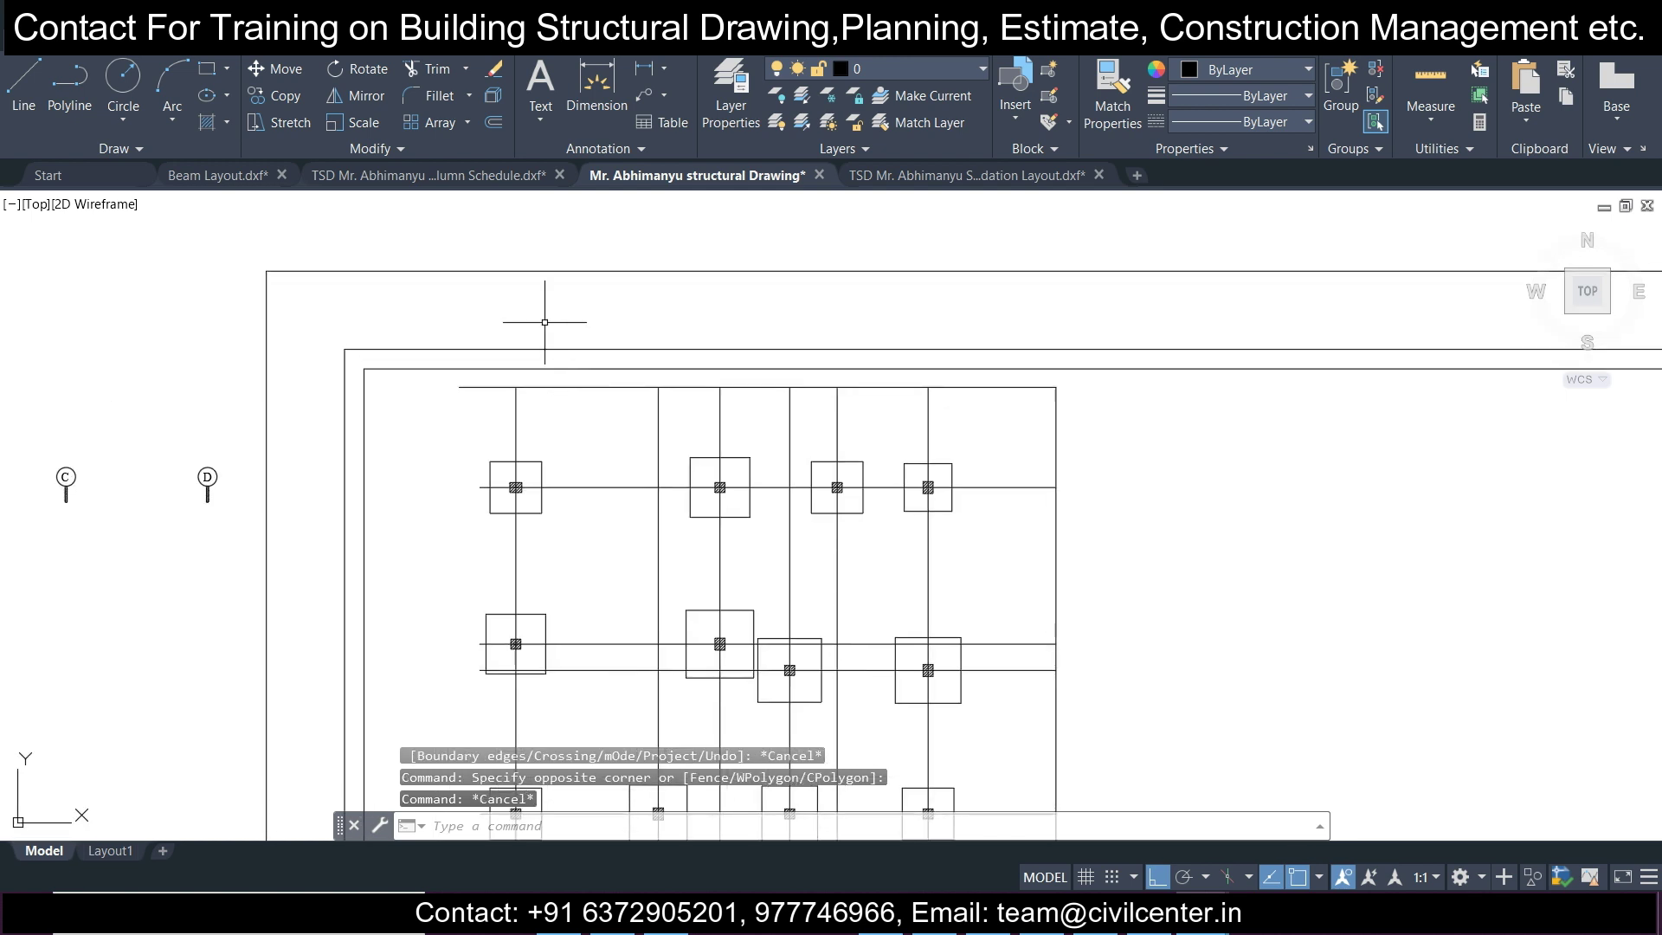
pyautogui.click(597, 82)
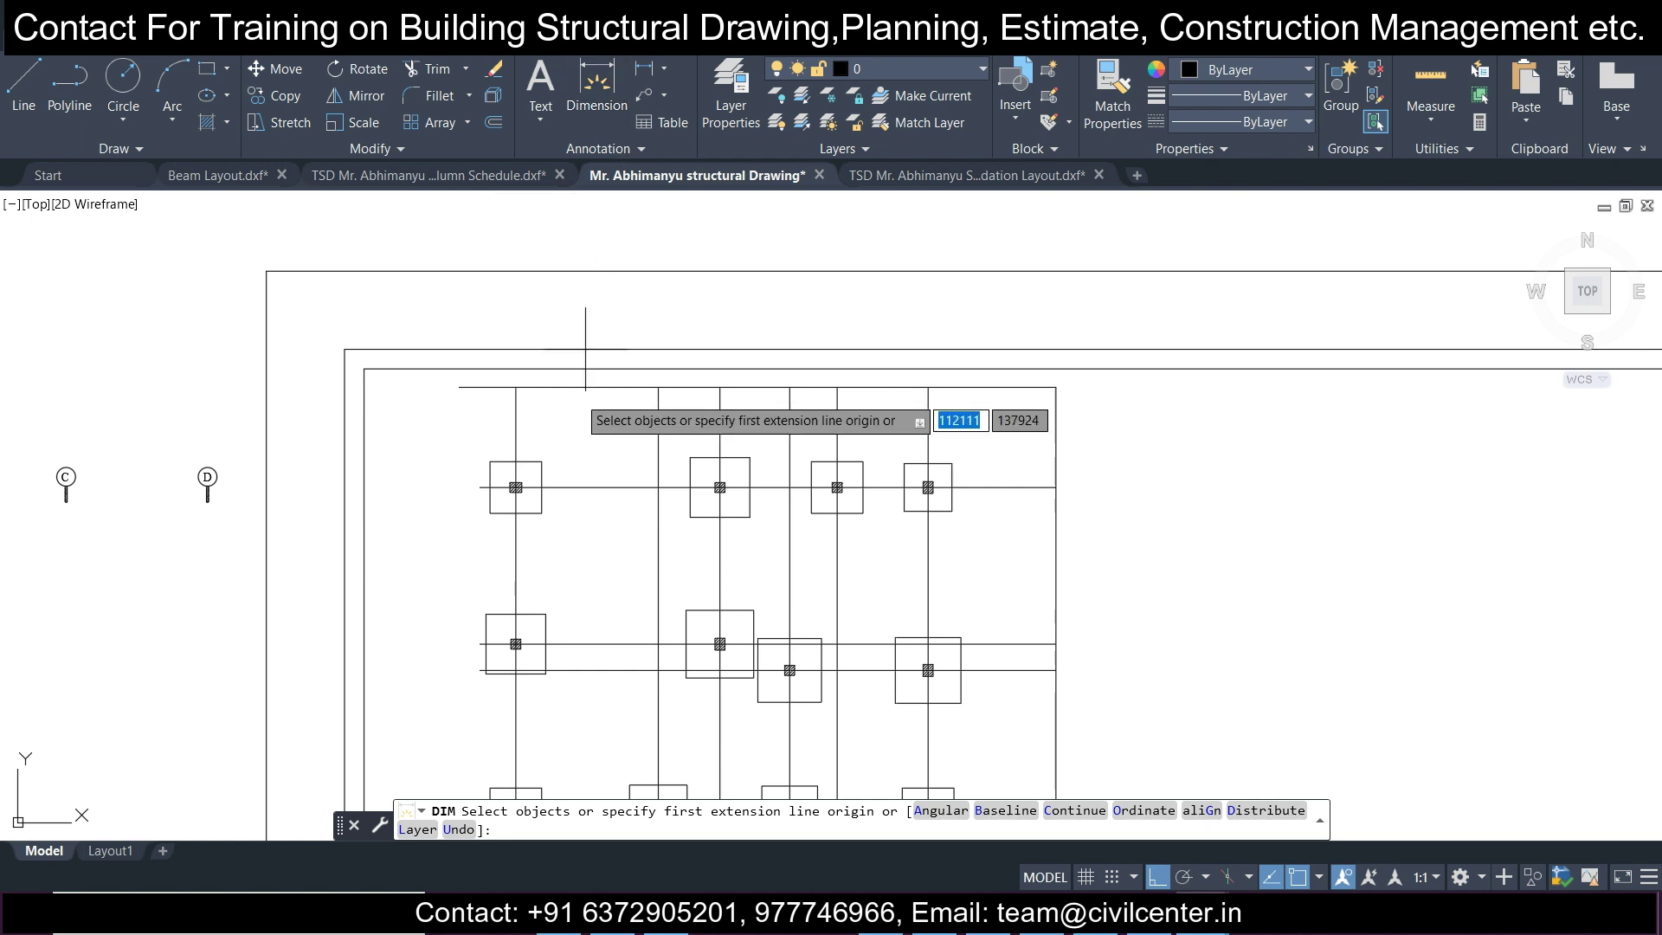
pyautogui.scroll(3, 585, 346)
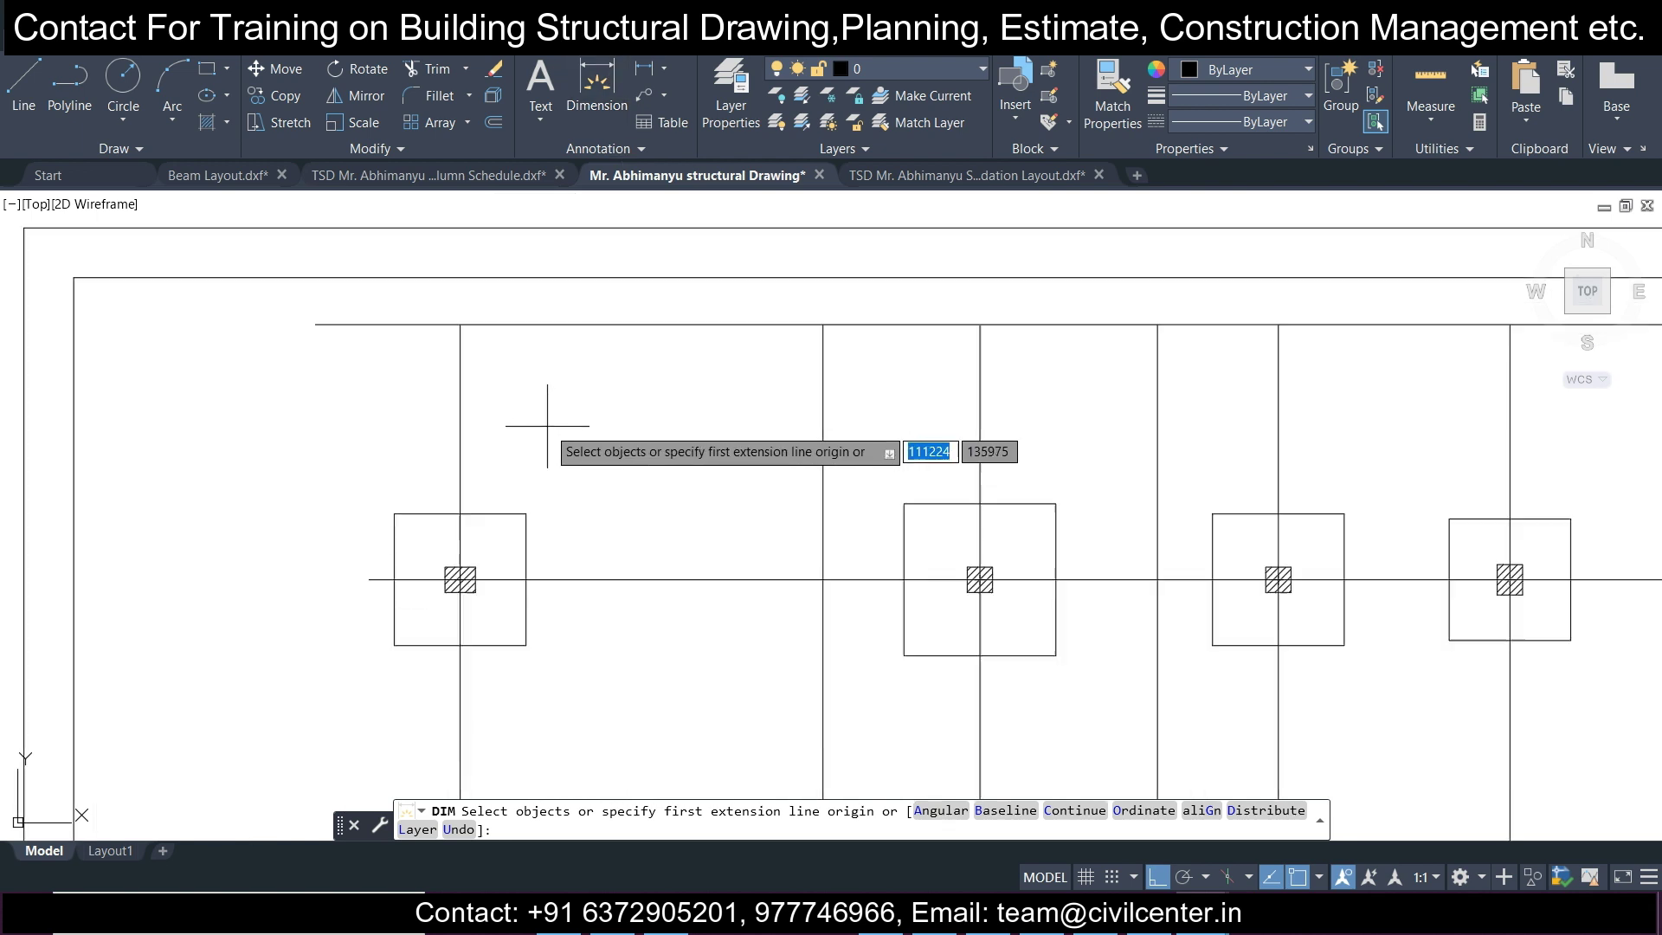
pyautogui.click(650, 70)
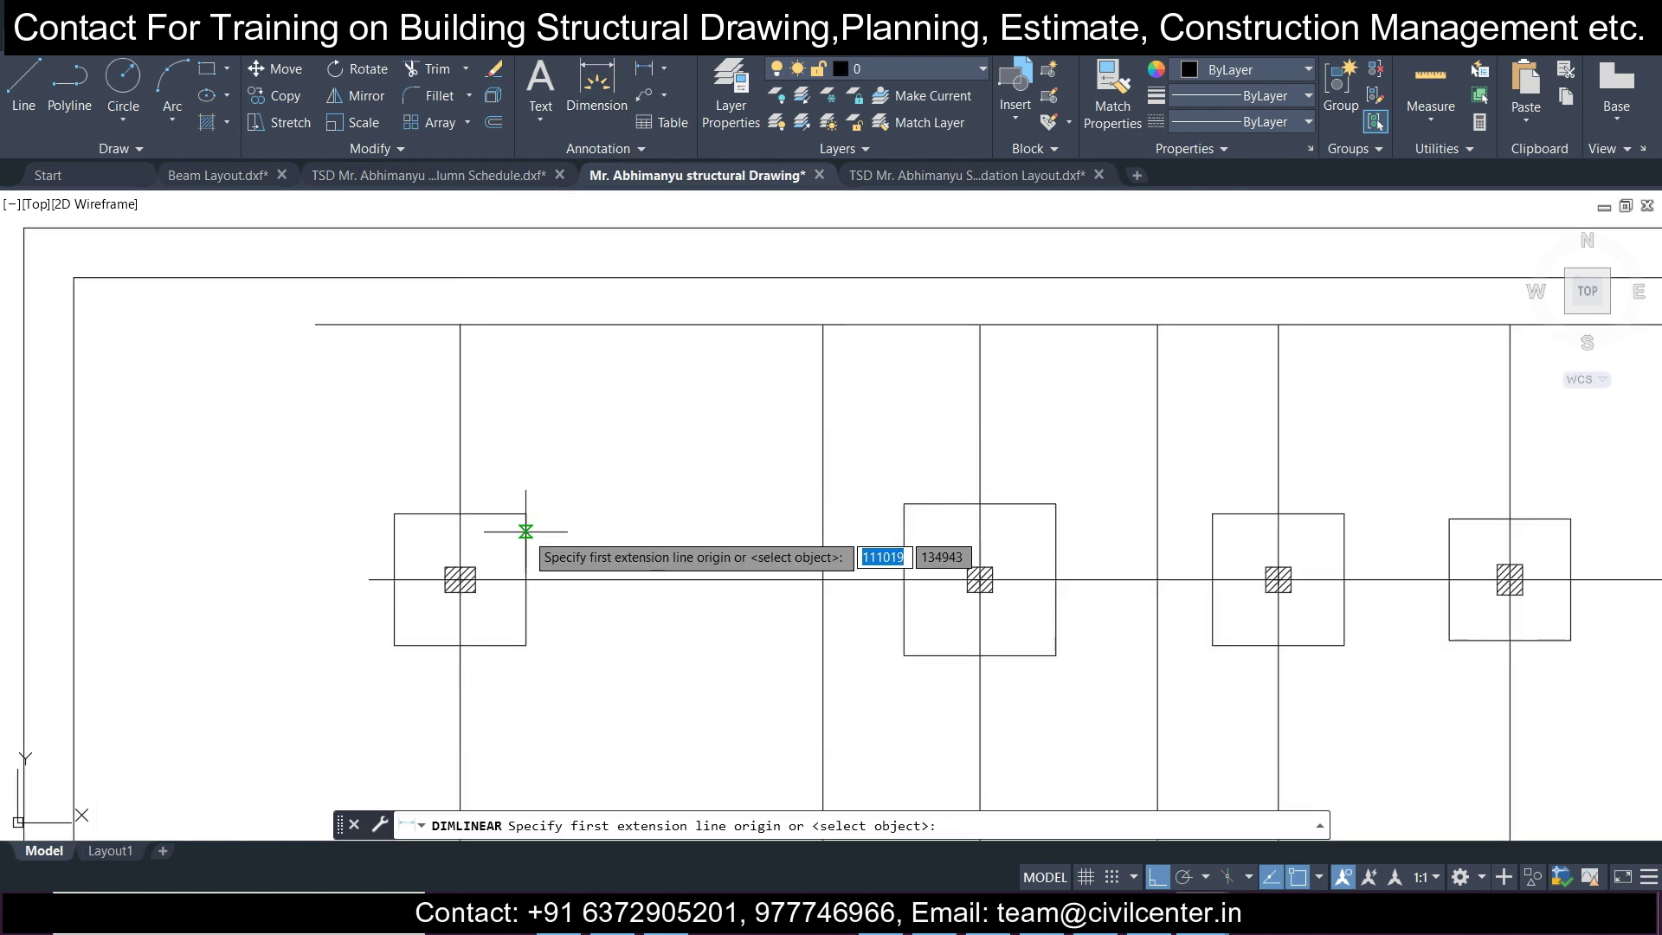
pyautogui.click(459, 492)
pyautogui.scroll(-5, 693, 476)
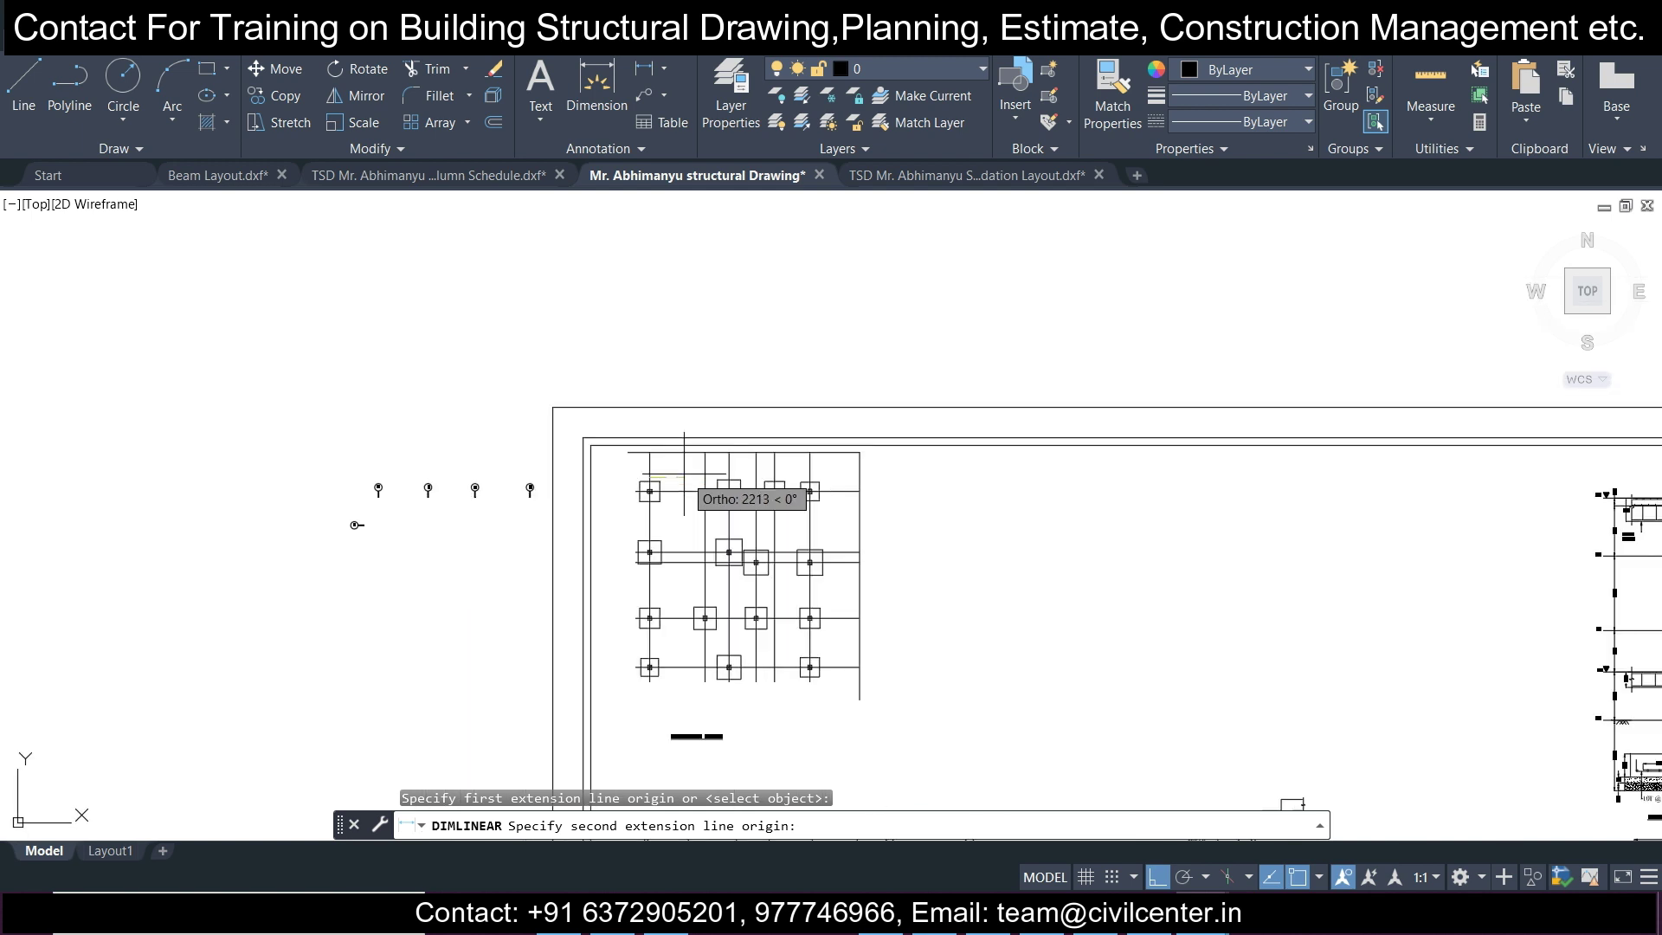
pyautogui.scroll(4, 684, 474)
pyautogui.click(795, 486)
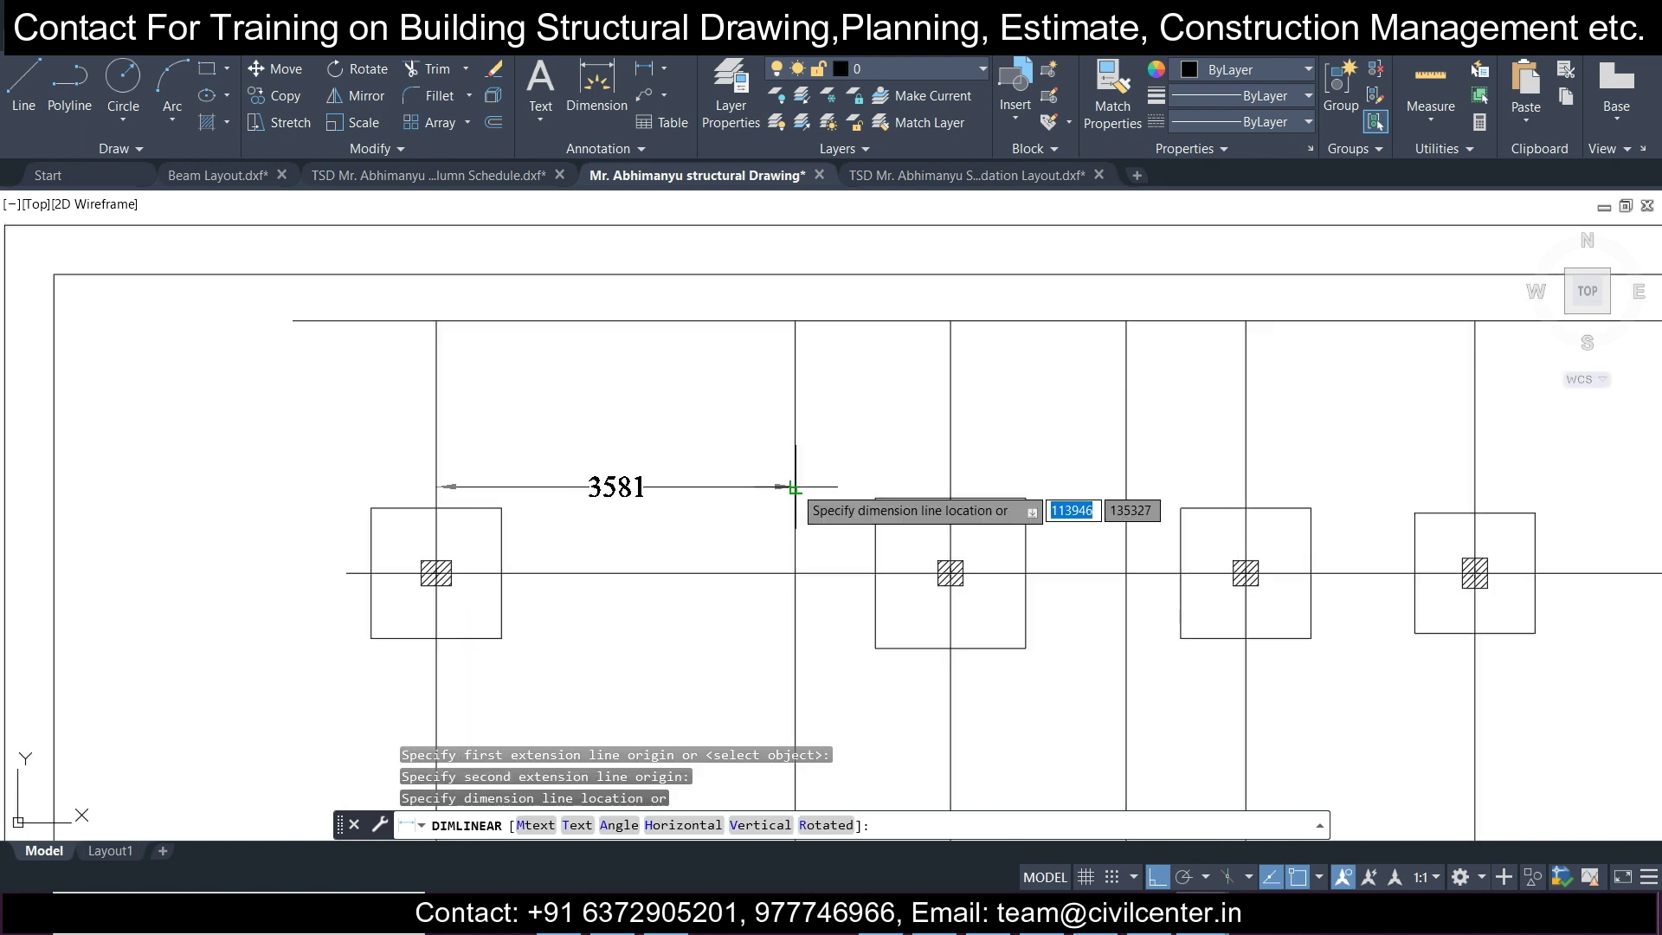
pyautogui.click(794, 486)
# Add linear dimensions from the first vertical grid line to the third and fourth ones, stacked above the existing dimension.
pyautogui.press('Return')
pyautogui.click(437, 463)
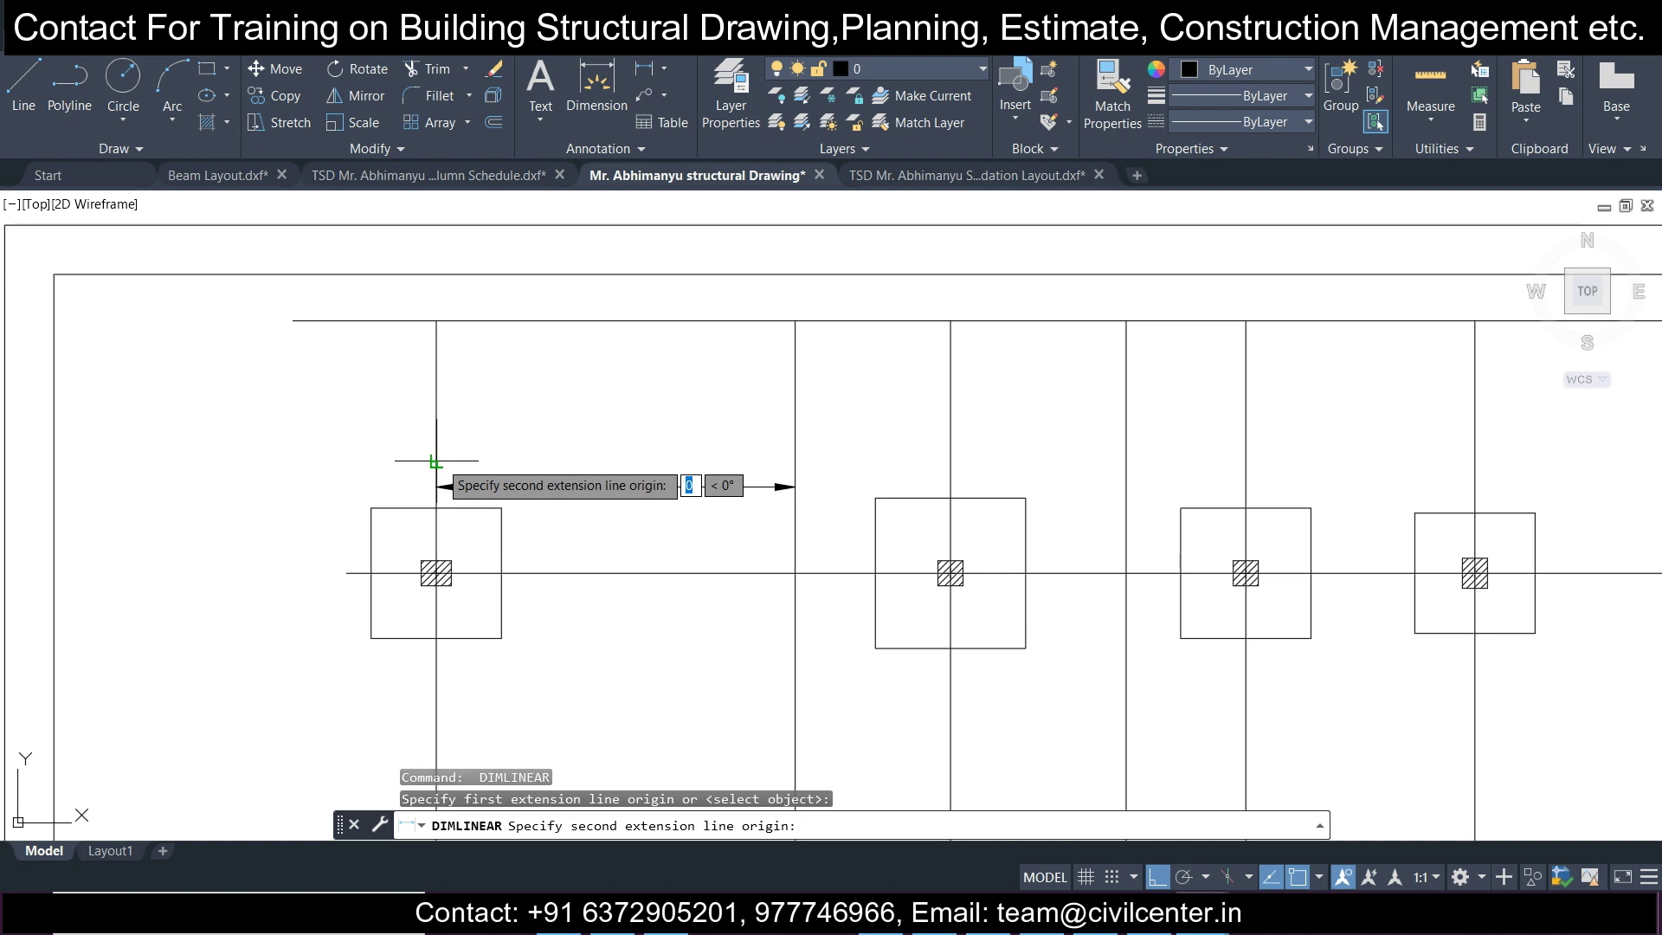
pyautogui.click(950, 461)
pyautogui.click(951, 459)
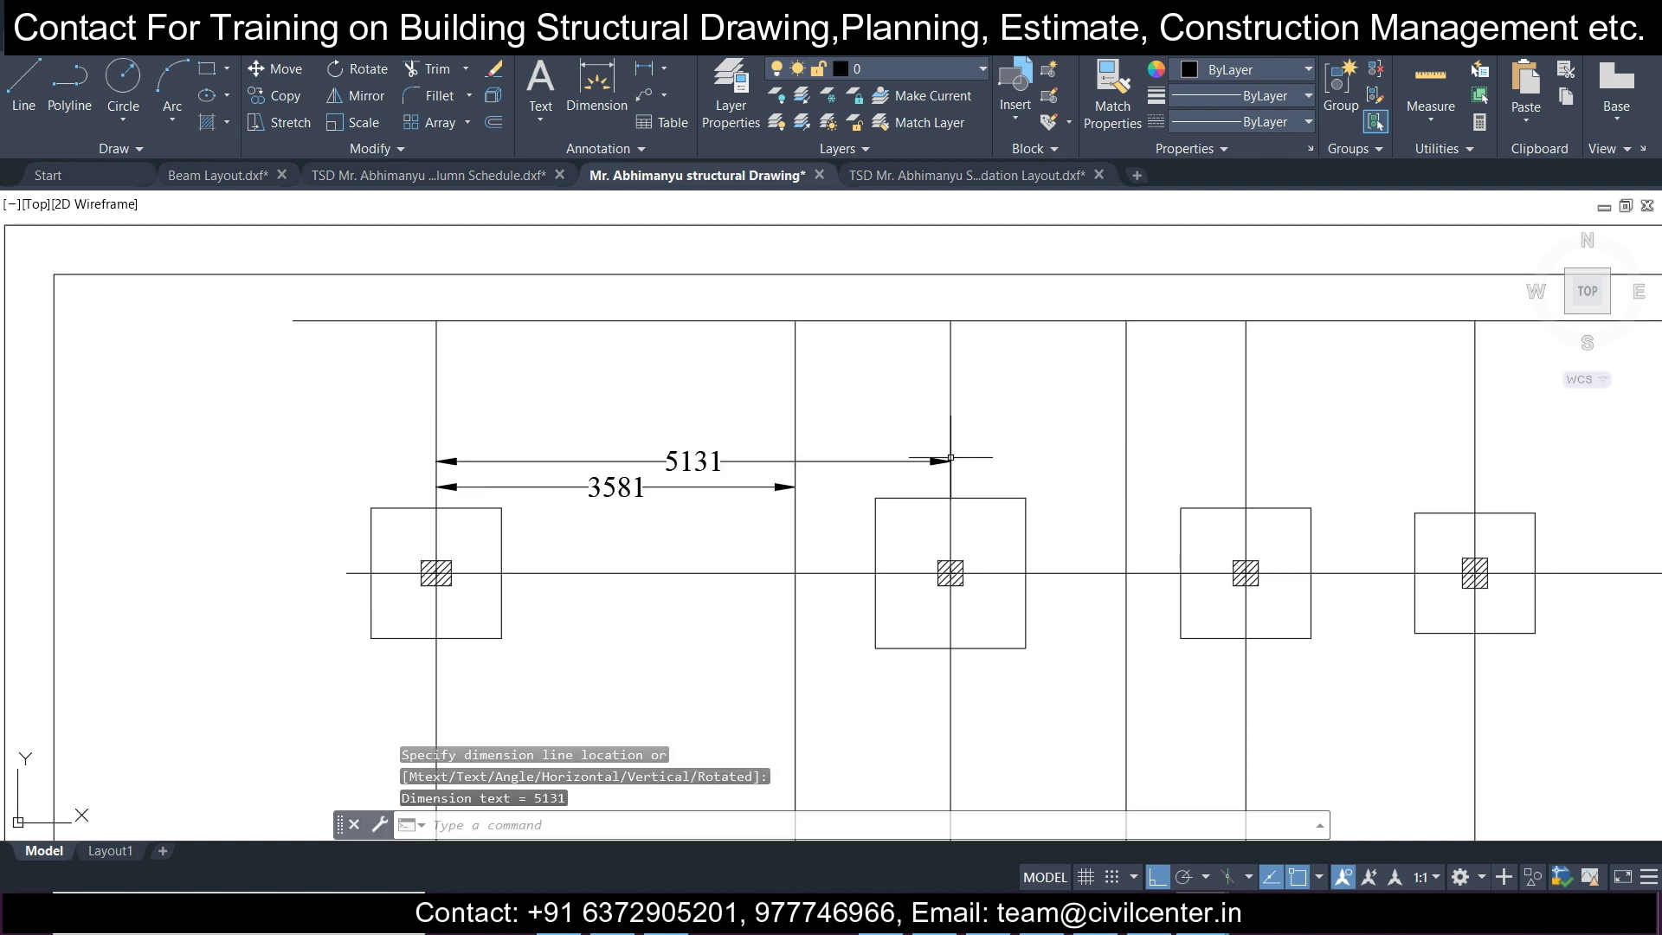
pyautogui.press('Return')
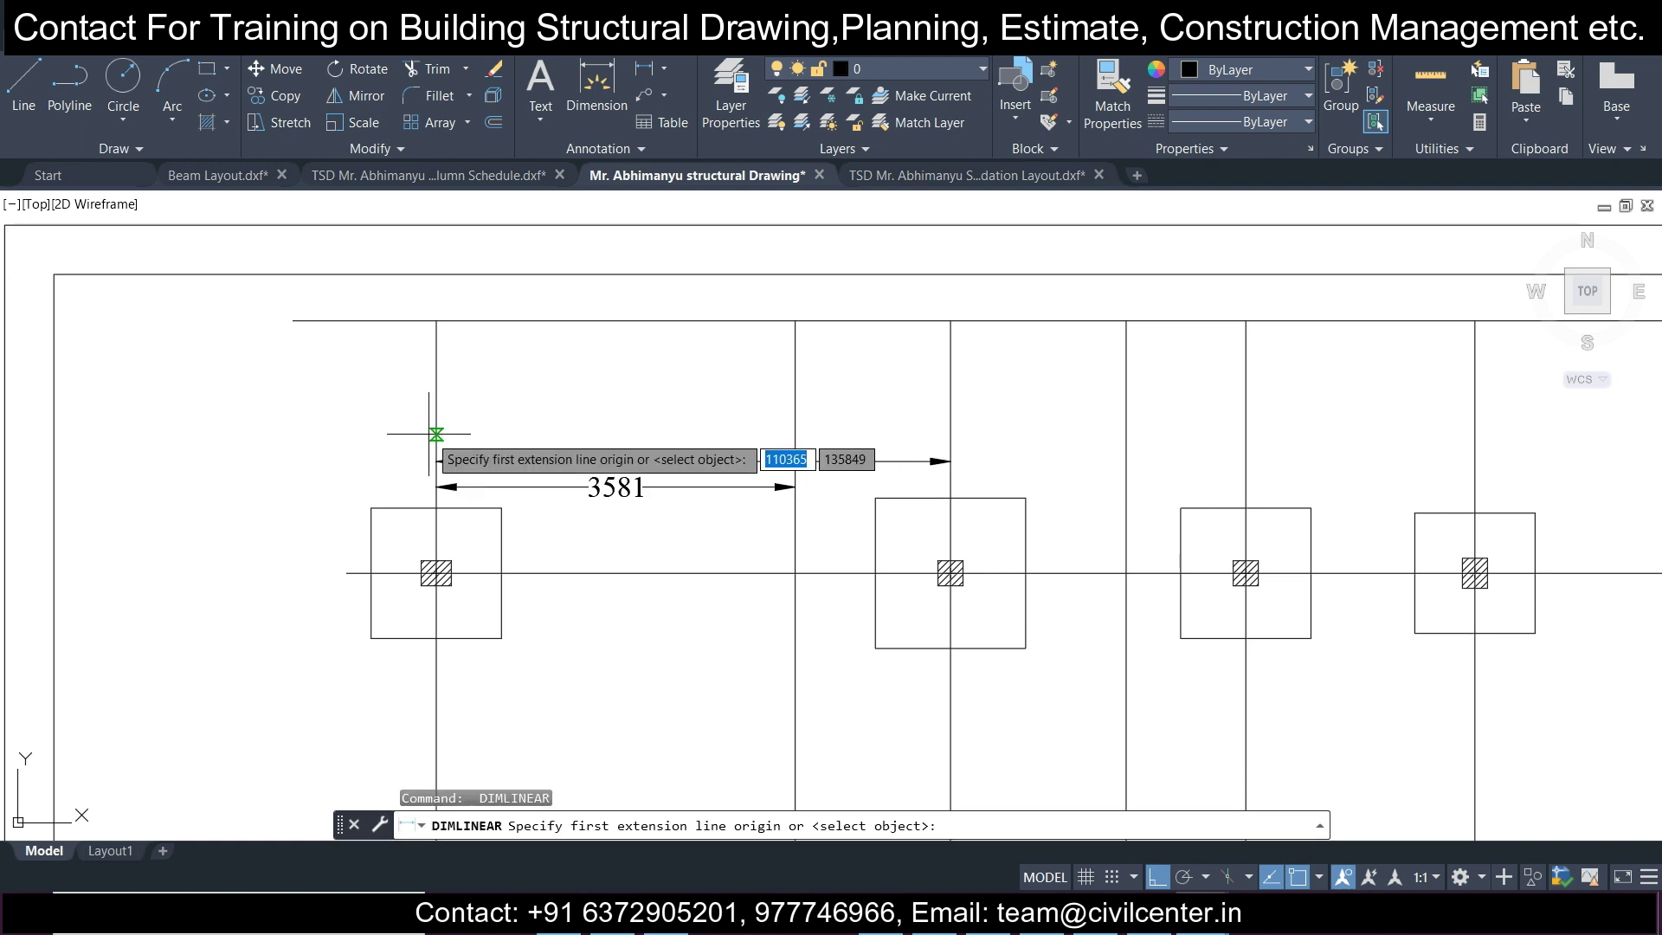
pyautogui.click(437, 434)
pyautogui.click(1115, 432)
pyautogui.click(1065, 430)
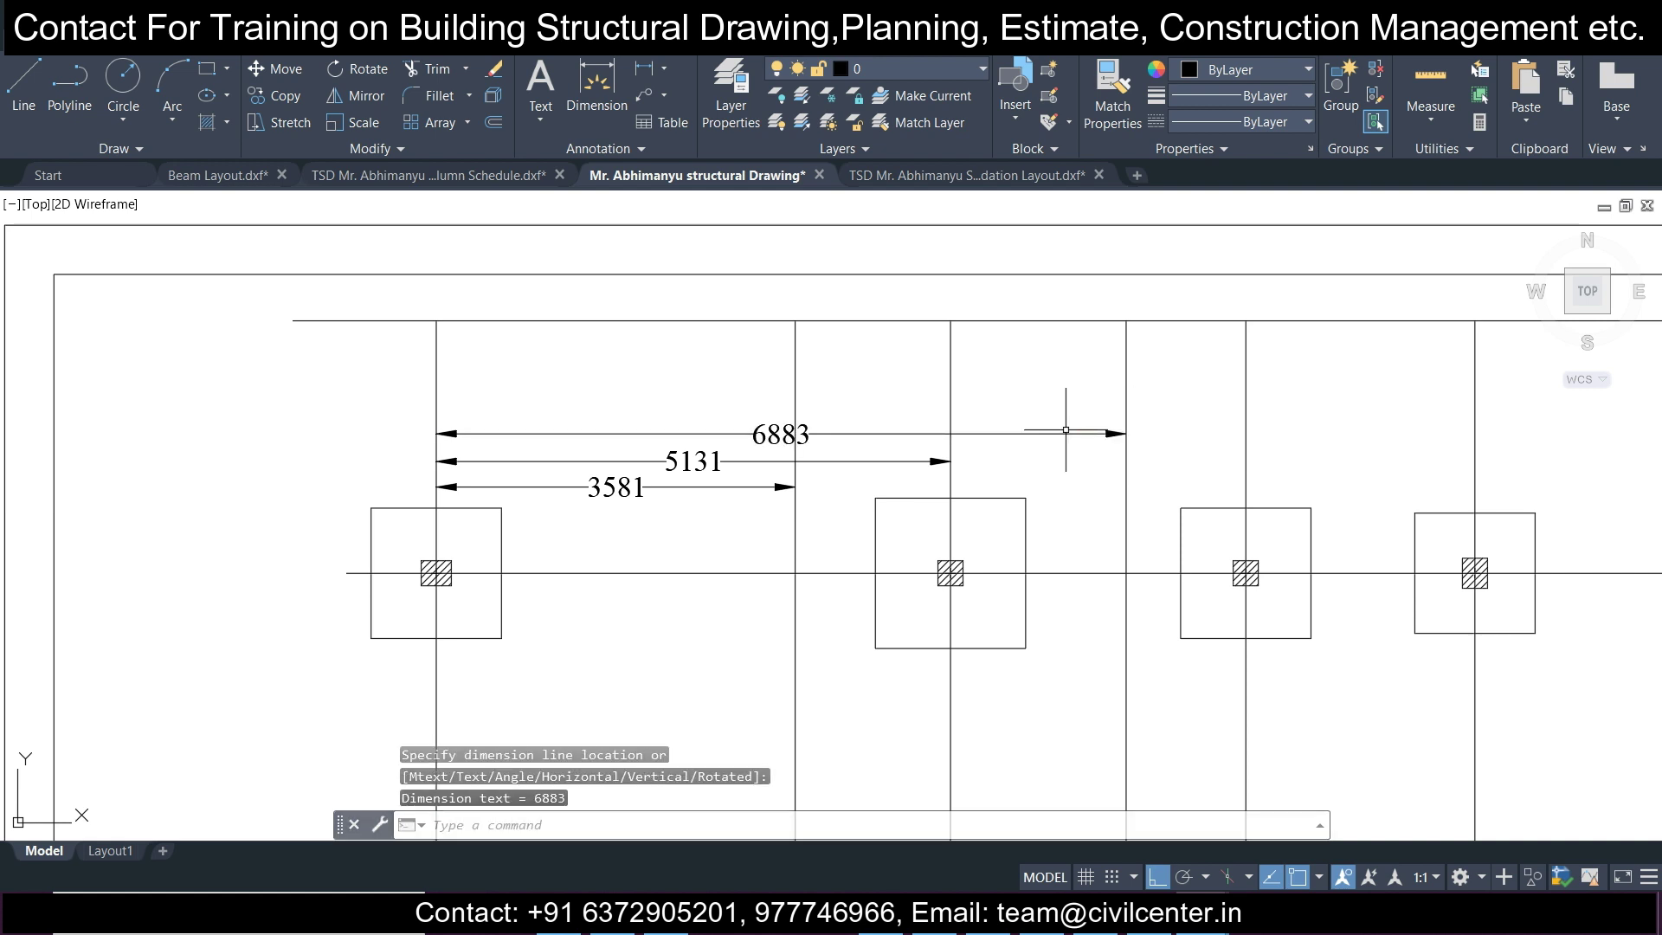
# Add linear dimensions from the first vertical grid line to the fifth and sixth ones, stacked above the previous dimensions.
pyautogui.press('Return')
pyautogui.click(437, 412)
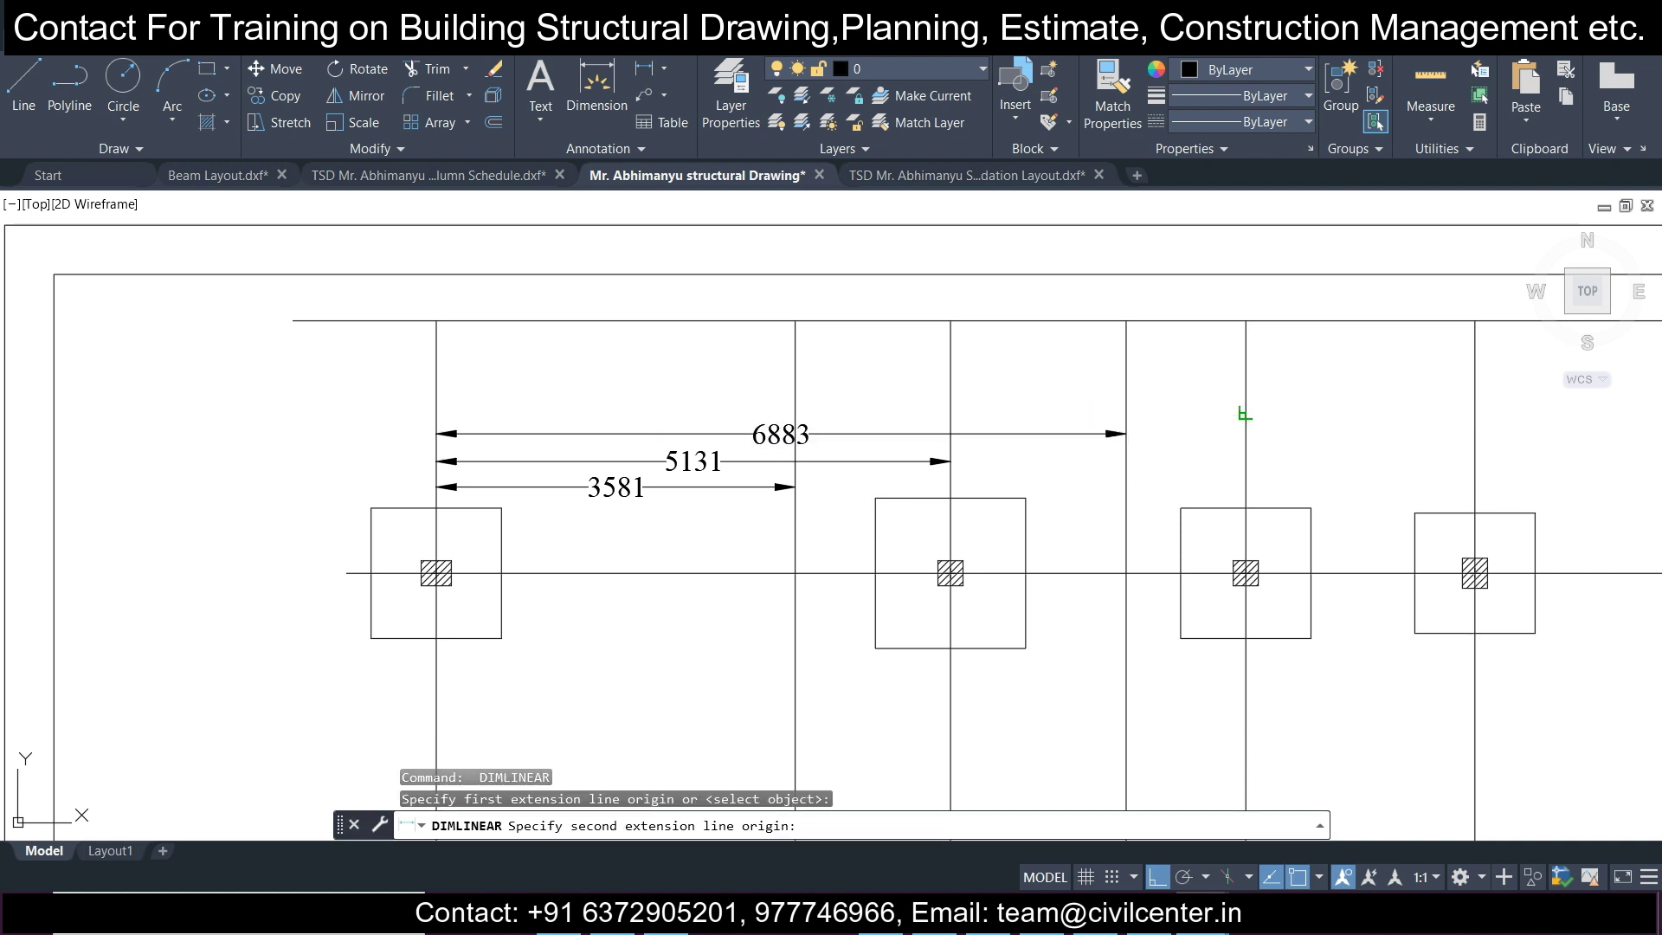
pyautogui.click(1244, 413)
pyautogui.click(1245, 408)
pyautogui.moveTo(1196, 415); pyautogui.dragTo(966, 433, button='middle')
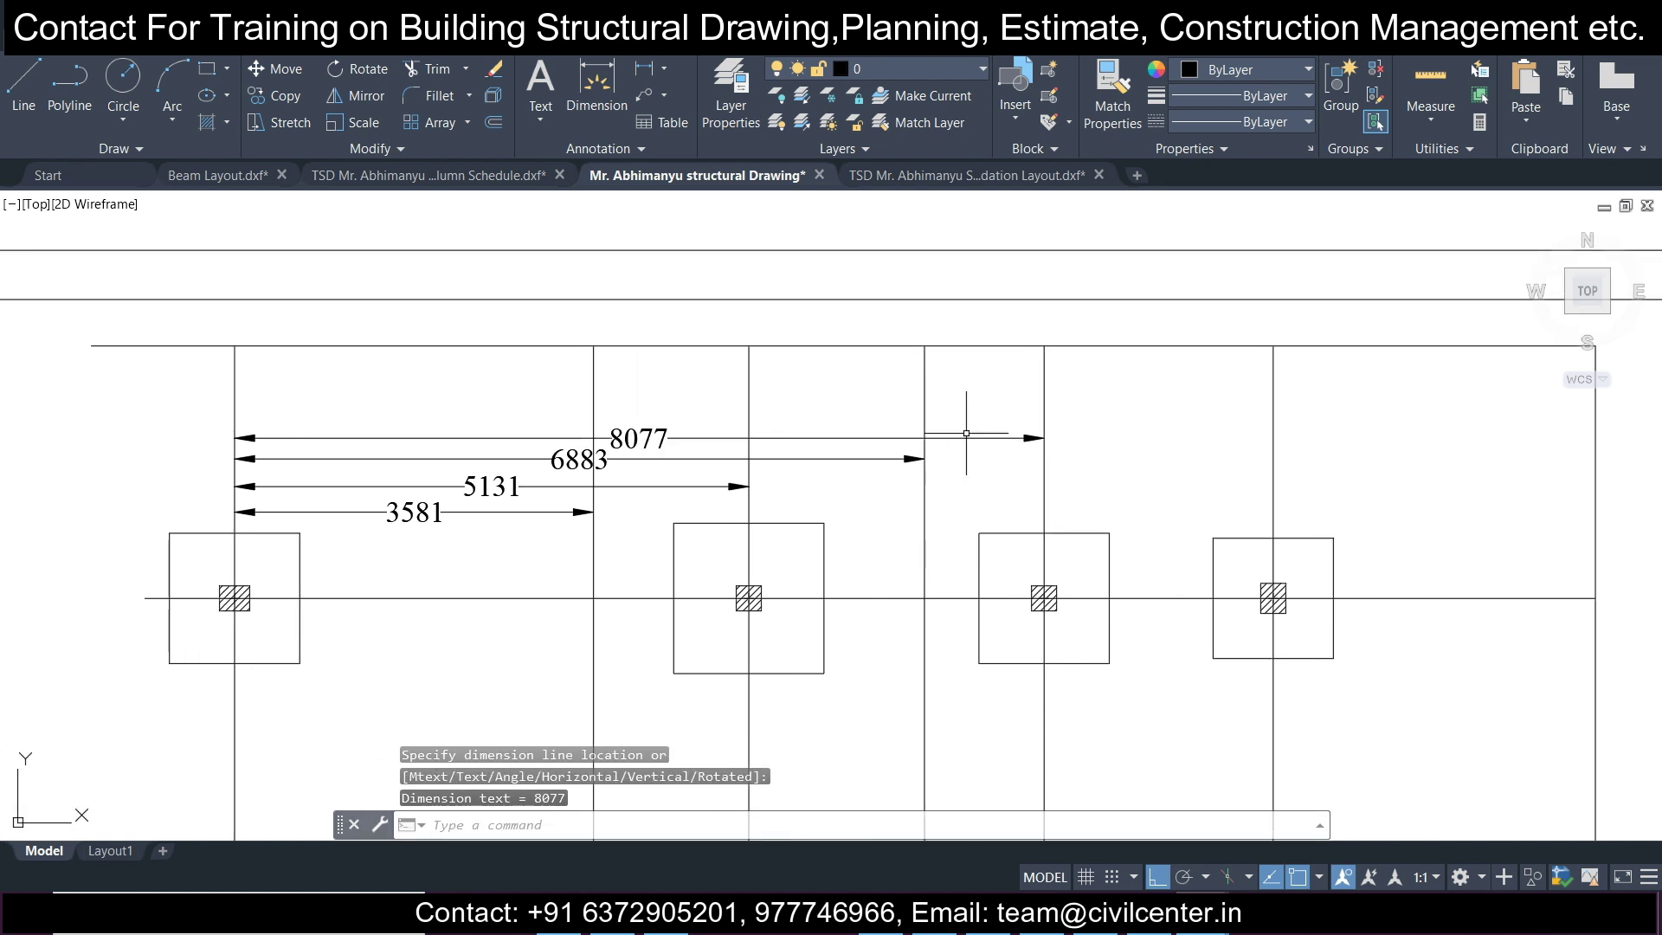
pyautogui.press('Return')
pyautogui.click(234, 413)
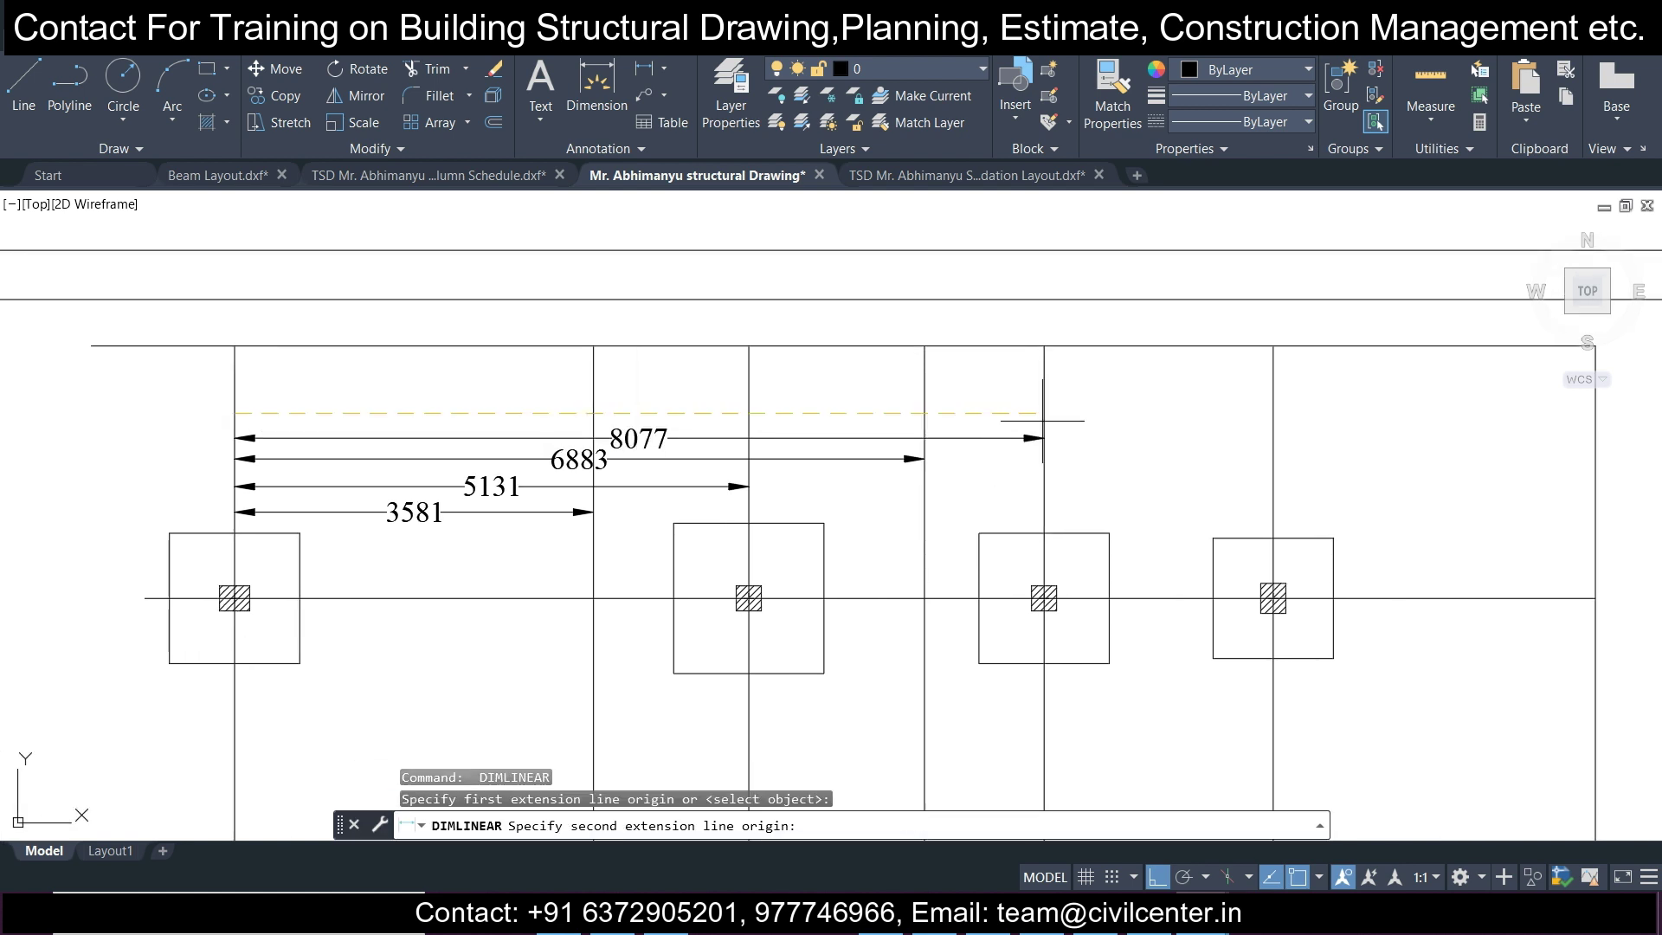
pyautogui.click(1270, 415)
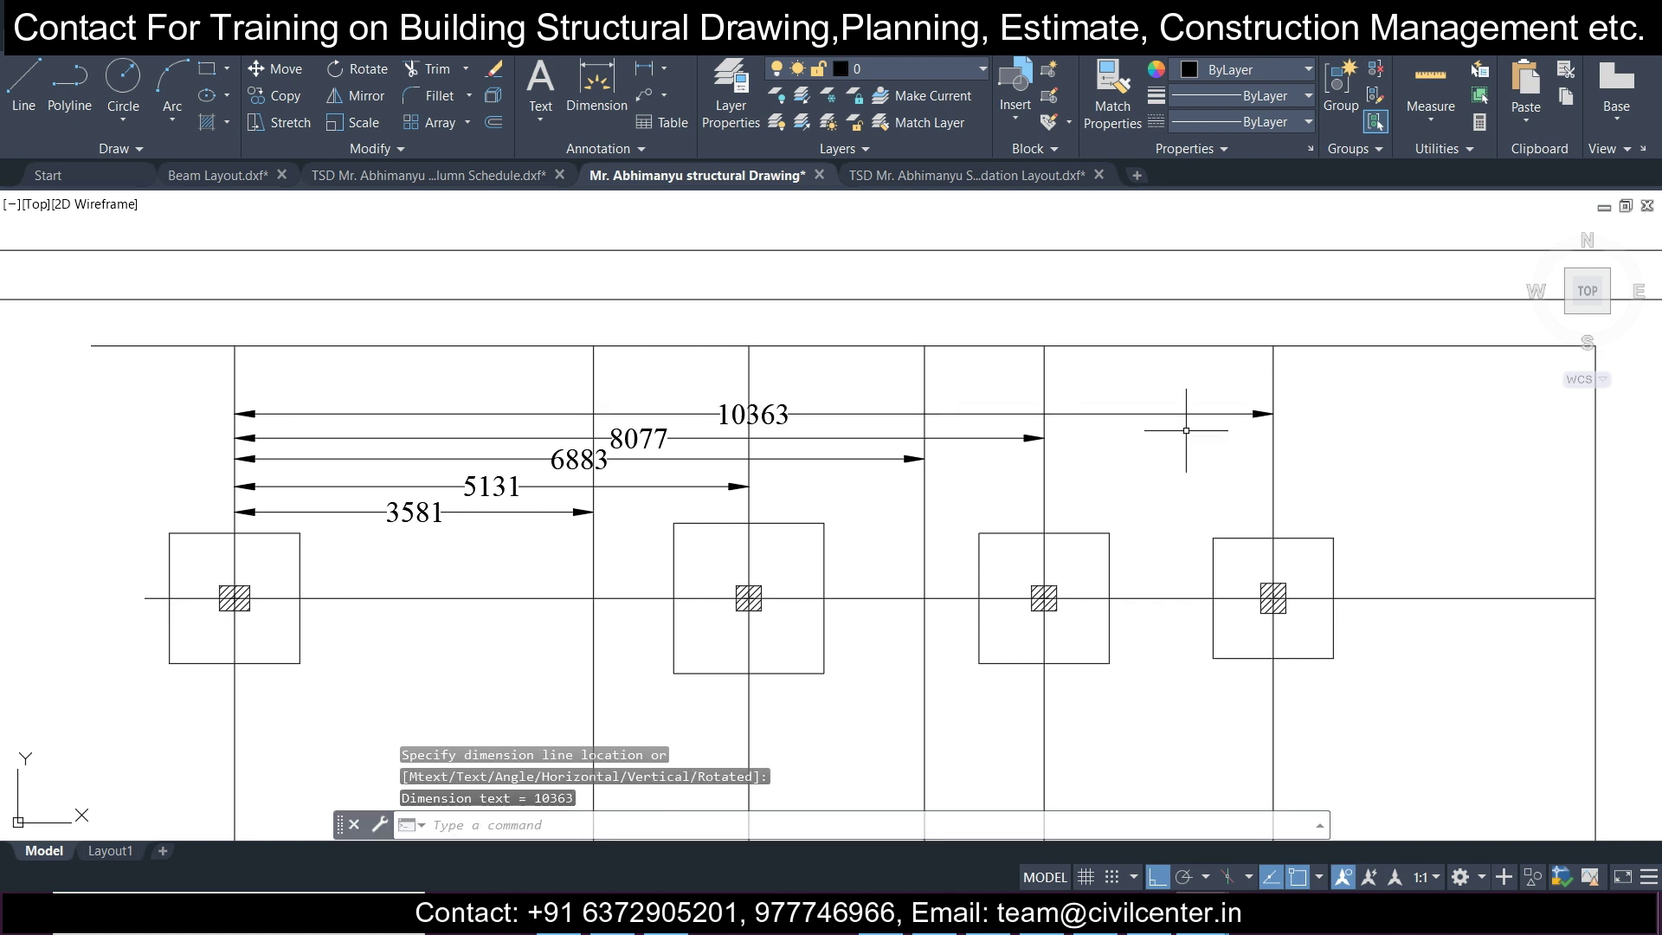
# Add a vertical linear dimension between the top and second horizontal grid lines, just right of the last footing column.
pyautogui.scroll(-5, 1263, 415)
pyautogui.scroll(4, 852, 422)
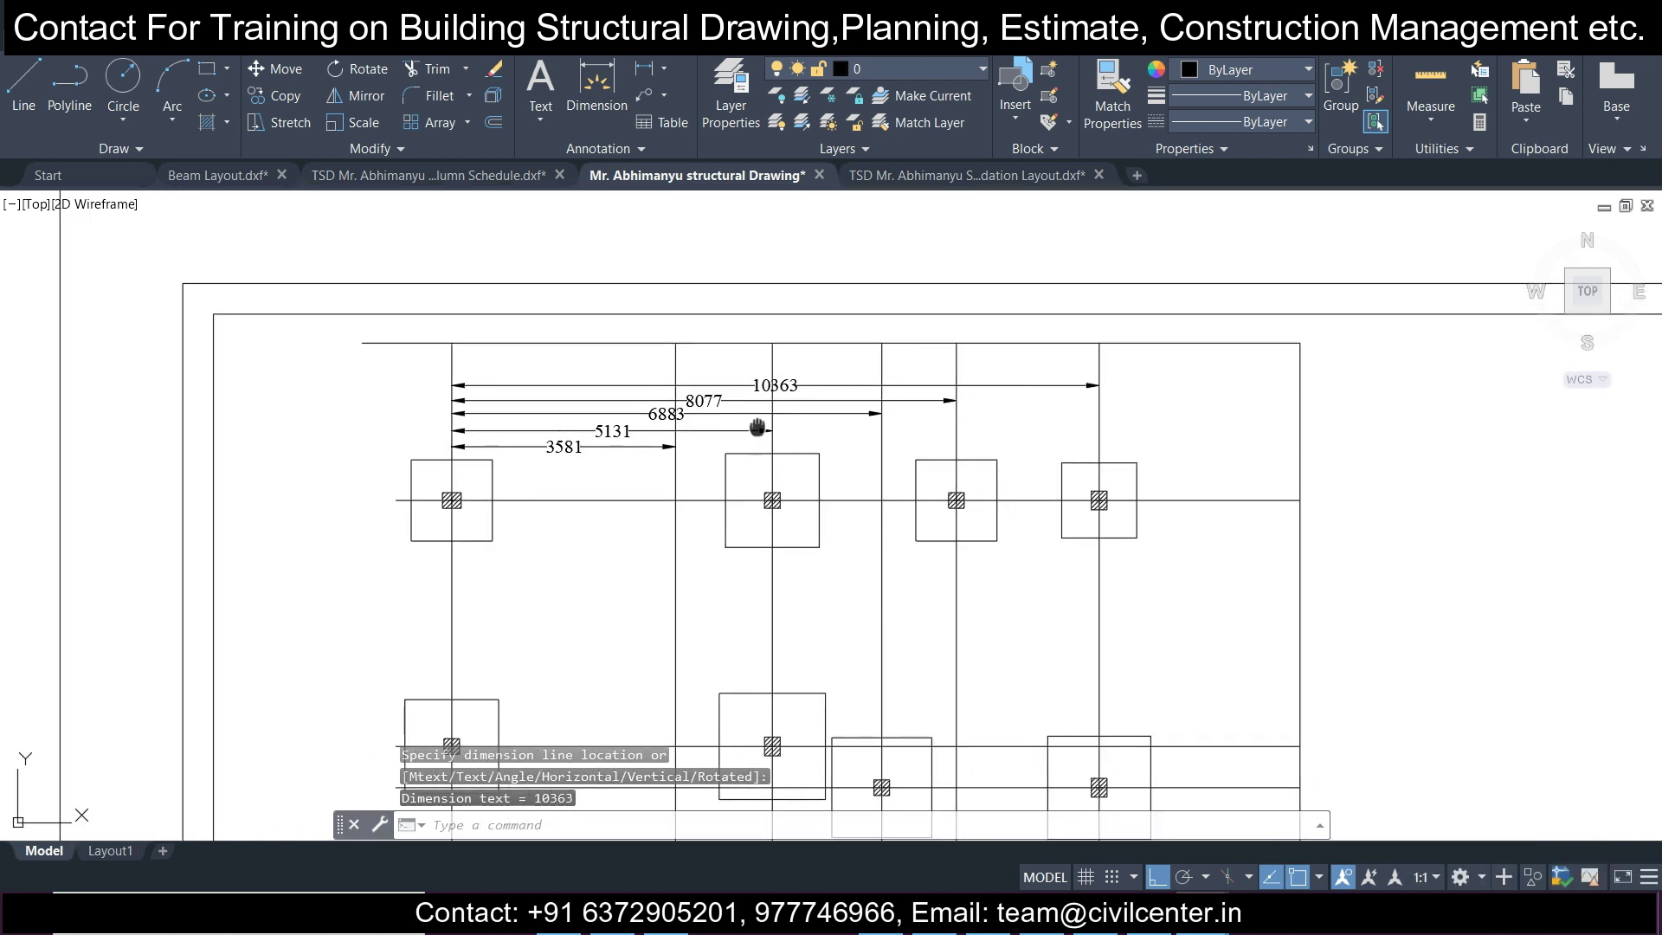
pyautogui.moveTo(540, 428); pyautogui.dragTo(463, 393, button='middle')
pyautogui.scroll(-1, 565, 379)
pyautogui.scroll(1, 565, 379)
pyautogui.moveTo(568, 464); pyautogui.dragTo(487, 363, button='middle')
pyautogui.moveTo(976, 389); pyautogui.dragTo(878, 335, button='middle')
pyautogui.press('Return')
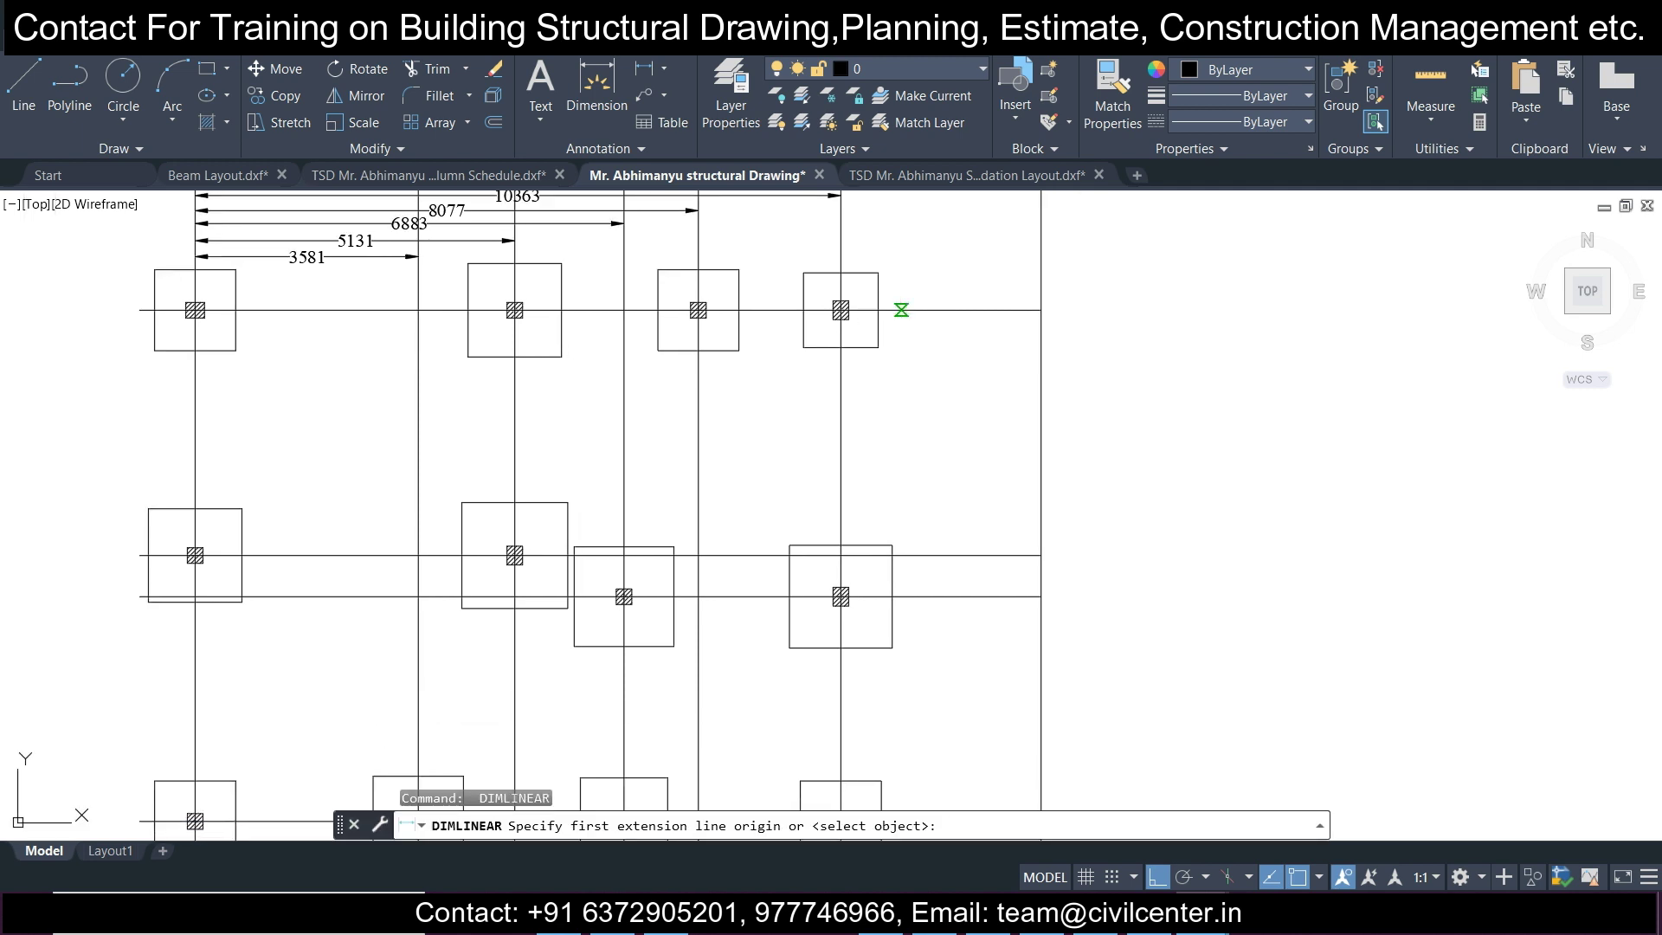
pyautogui.click(901, 309)
pyautogui.scroll(2, 914, 558)
pyautogui.click(902, 557)
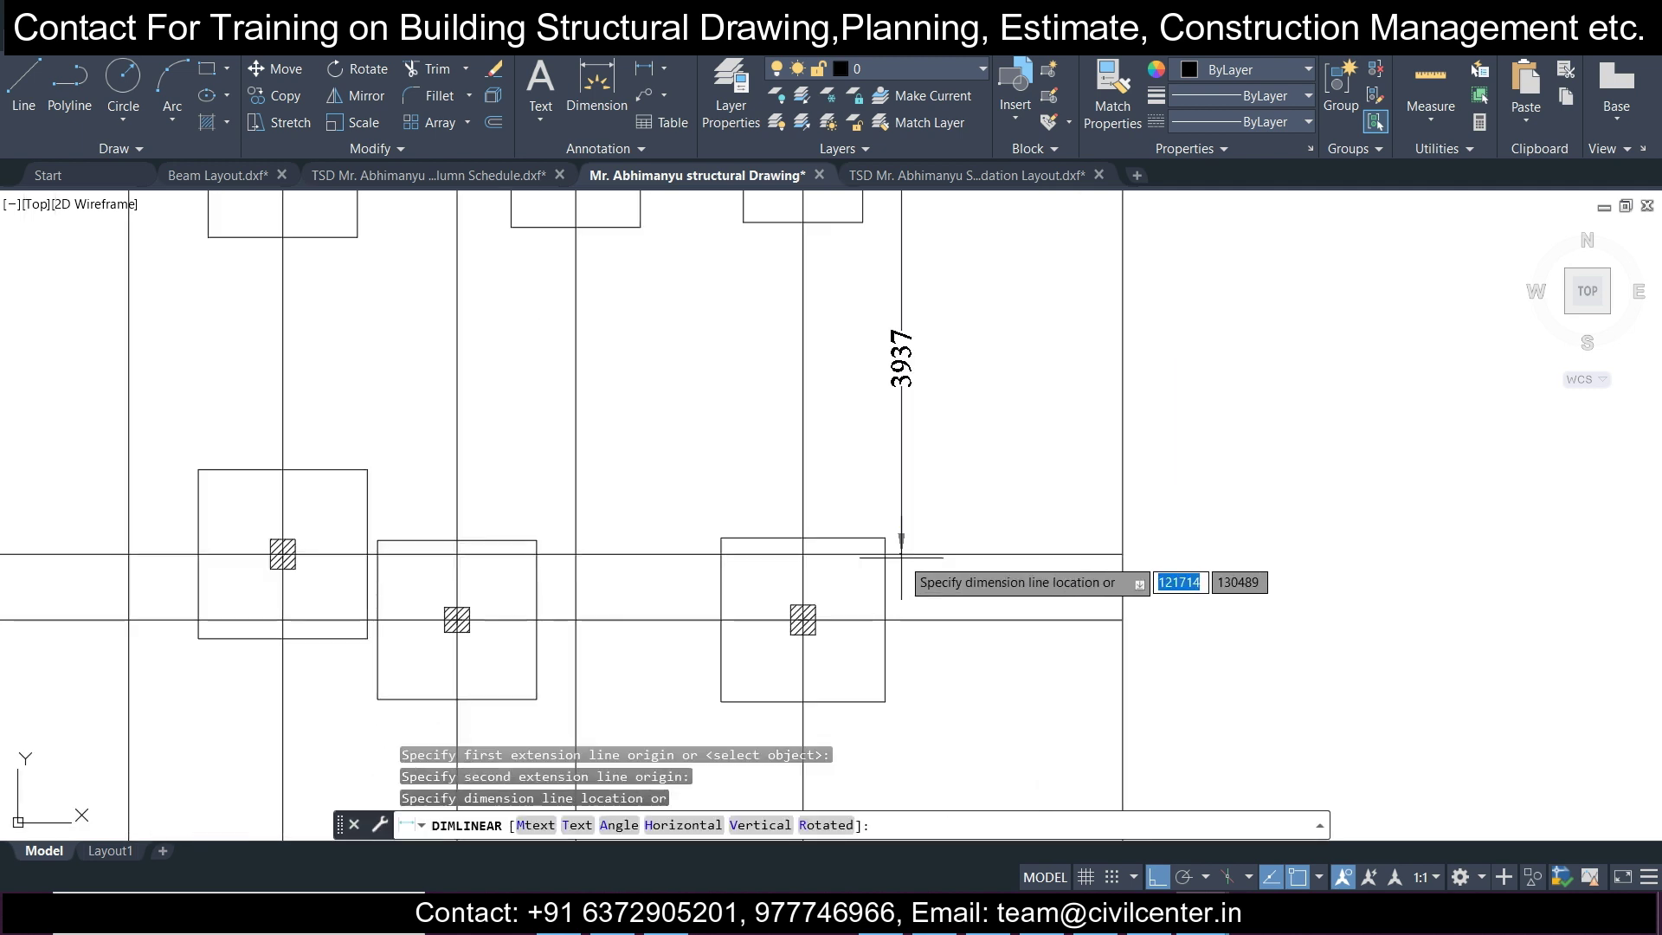
pyautogui.click(901, 557)
# Add a vertical linear dimension from the top horizontal grid line to the third one, outside the previous vertical dimension.
pyautogui.scroll(-3, 901, 557)
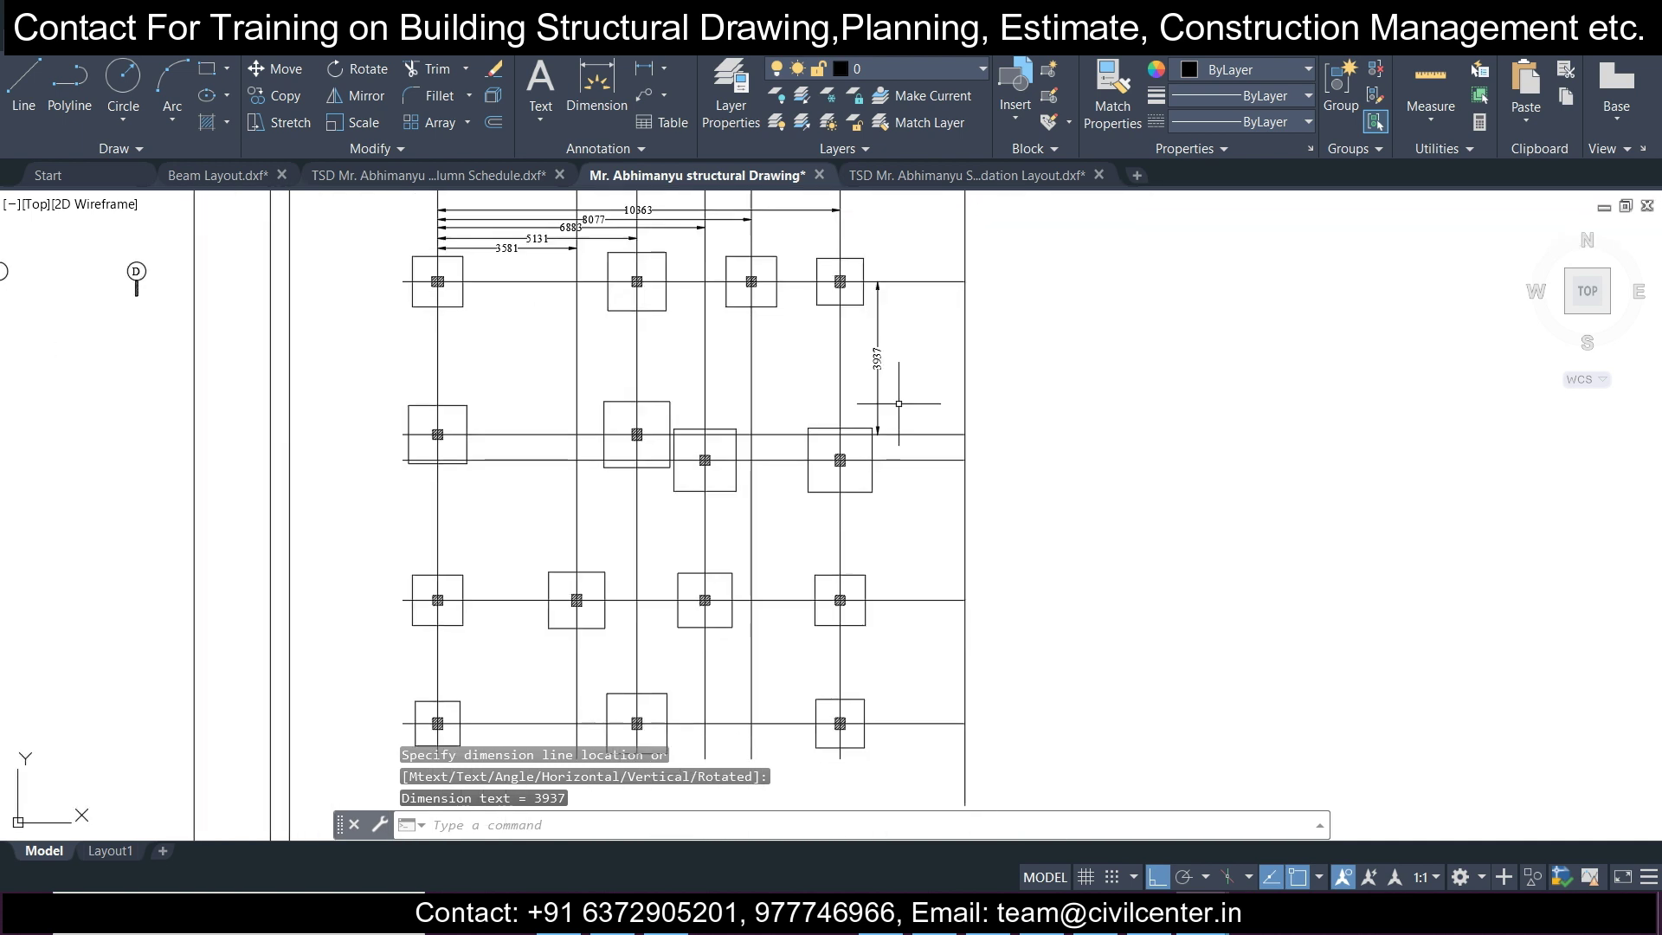
pyautogui.press('Return')
pyautogui.scroll(4, 900, 340)
pyautogui.click(865, 257)
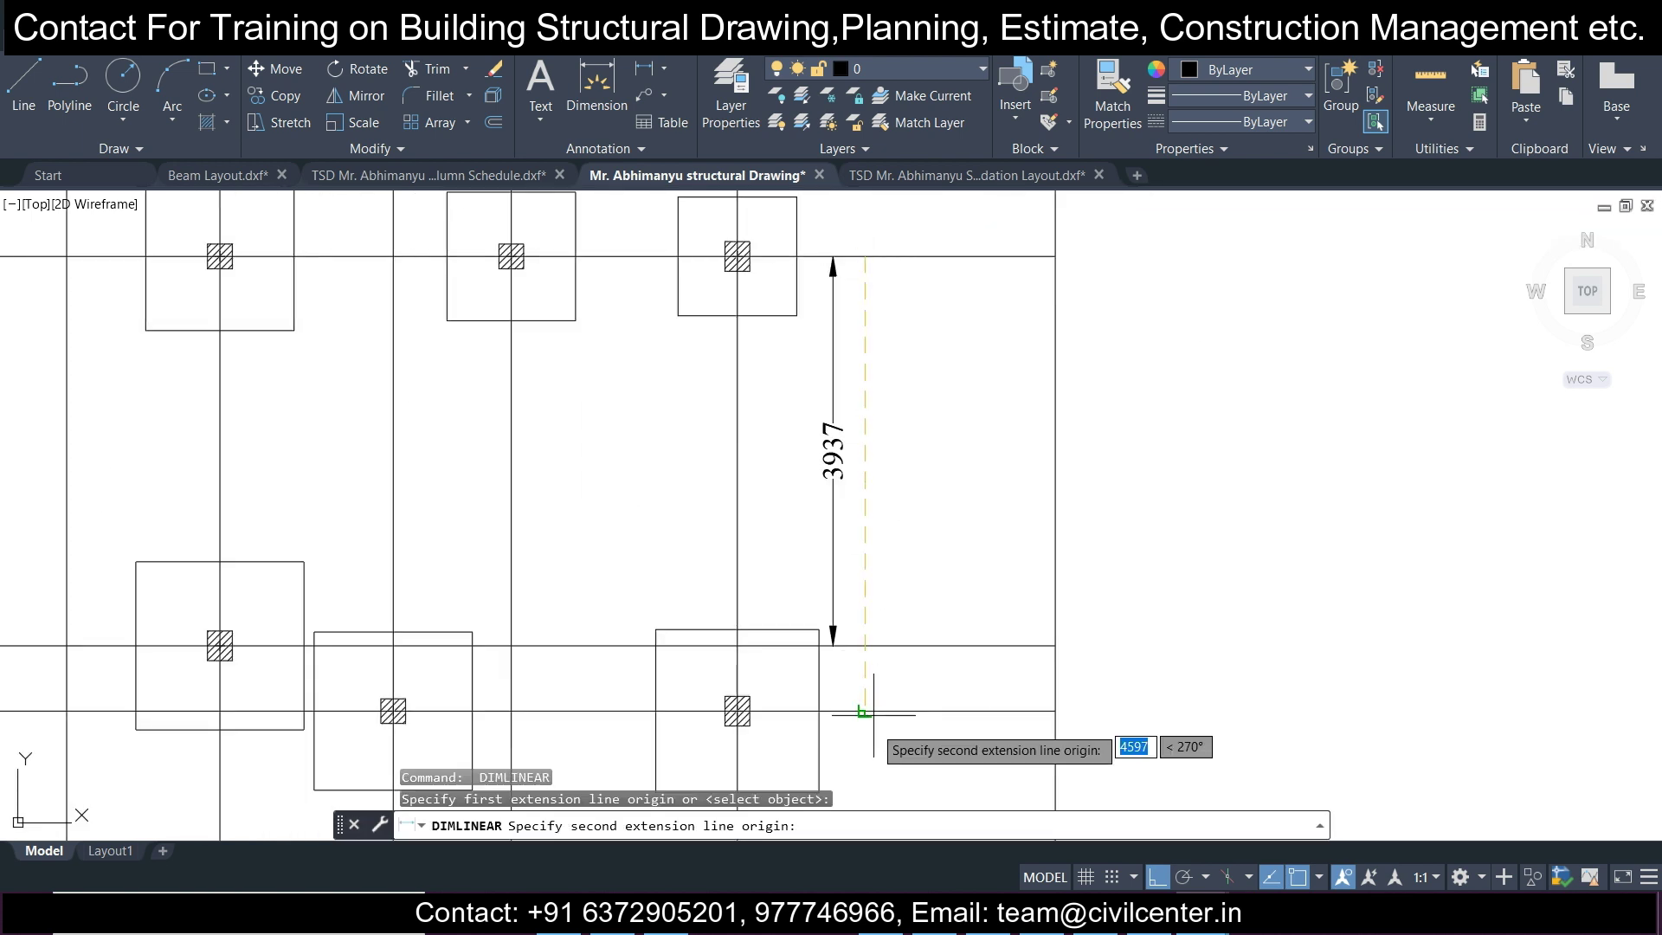
pyautogui.click(864, 712)
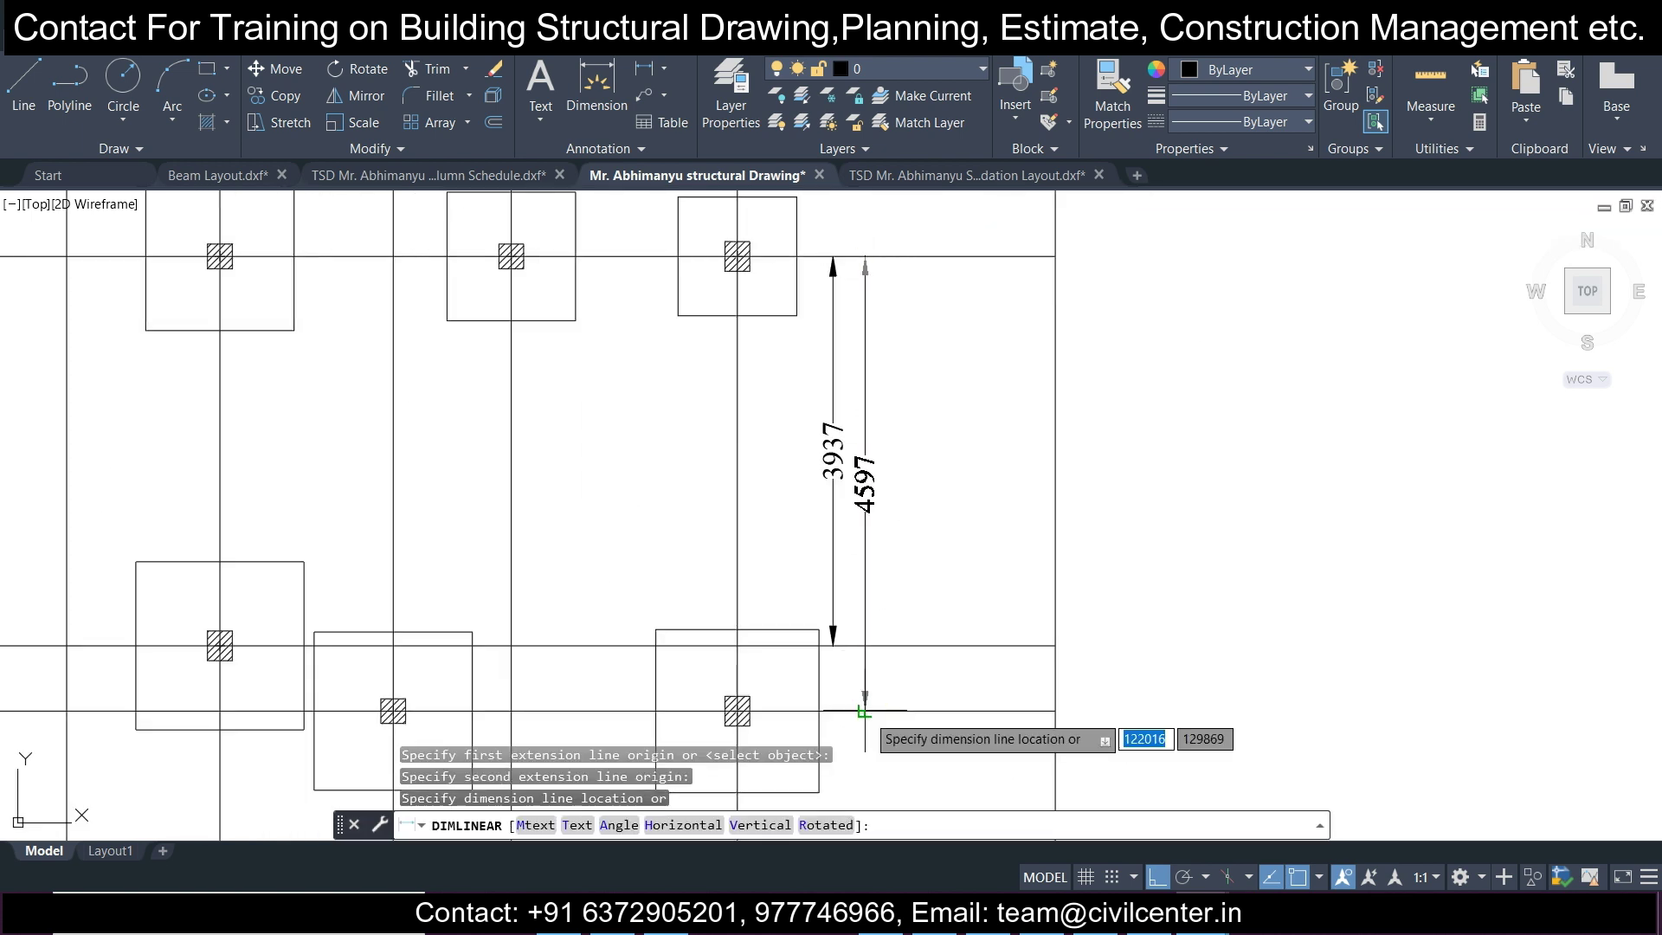
pyautogui.click(864, 711)
# Add a vertical linear dimension from the top horizontal grid line to the fourth one, outside the previous two.
pyautogui.scroll(-4, 889, 585)
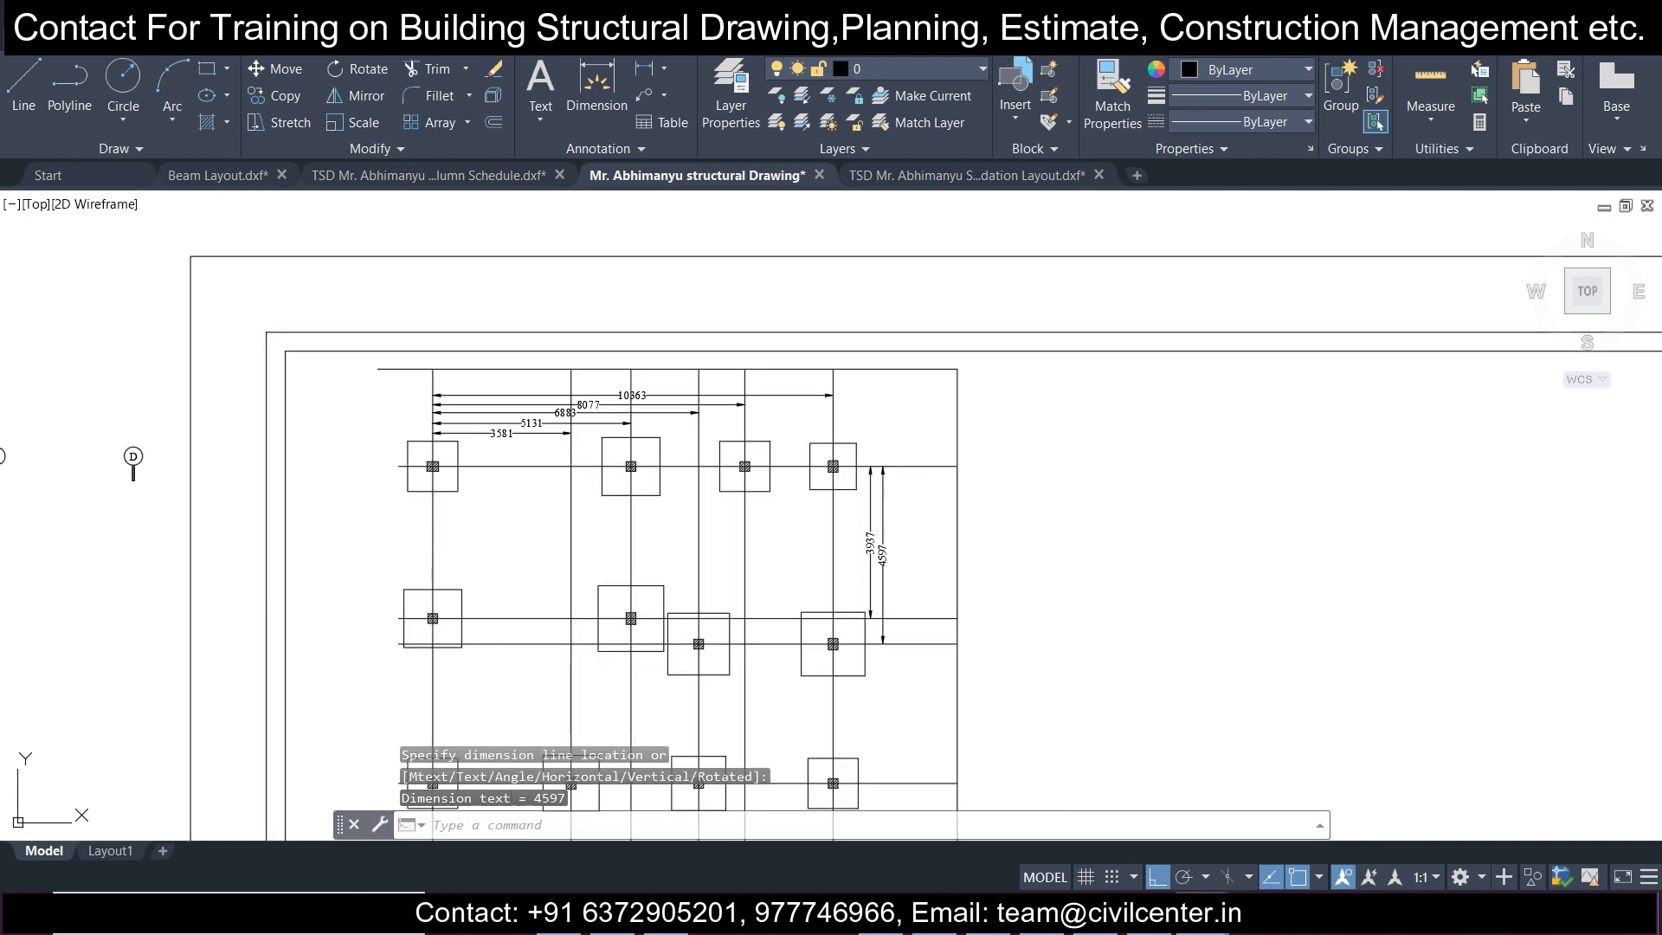
pyautogui.press('space')
pyautogui.click(906, 467)
pyautogui.scroll(5, 879, 638)
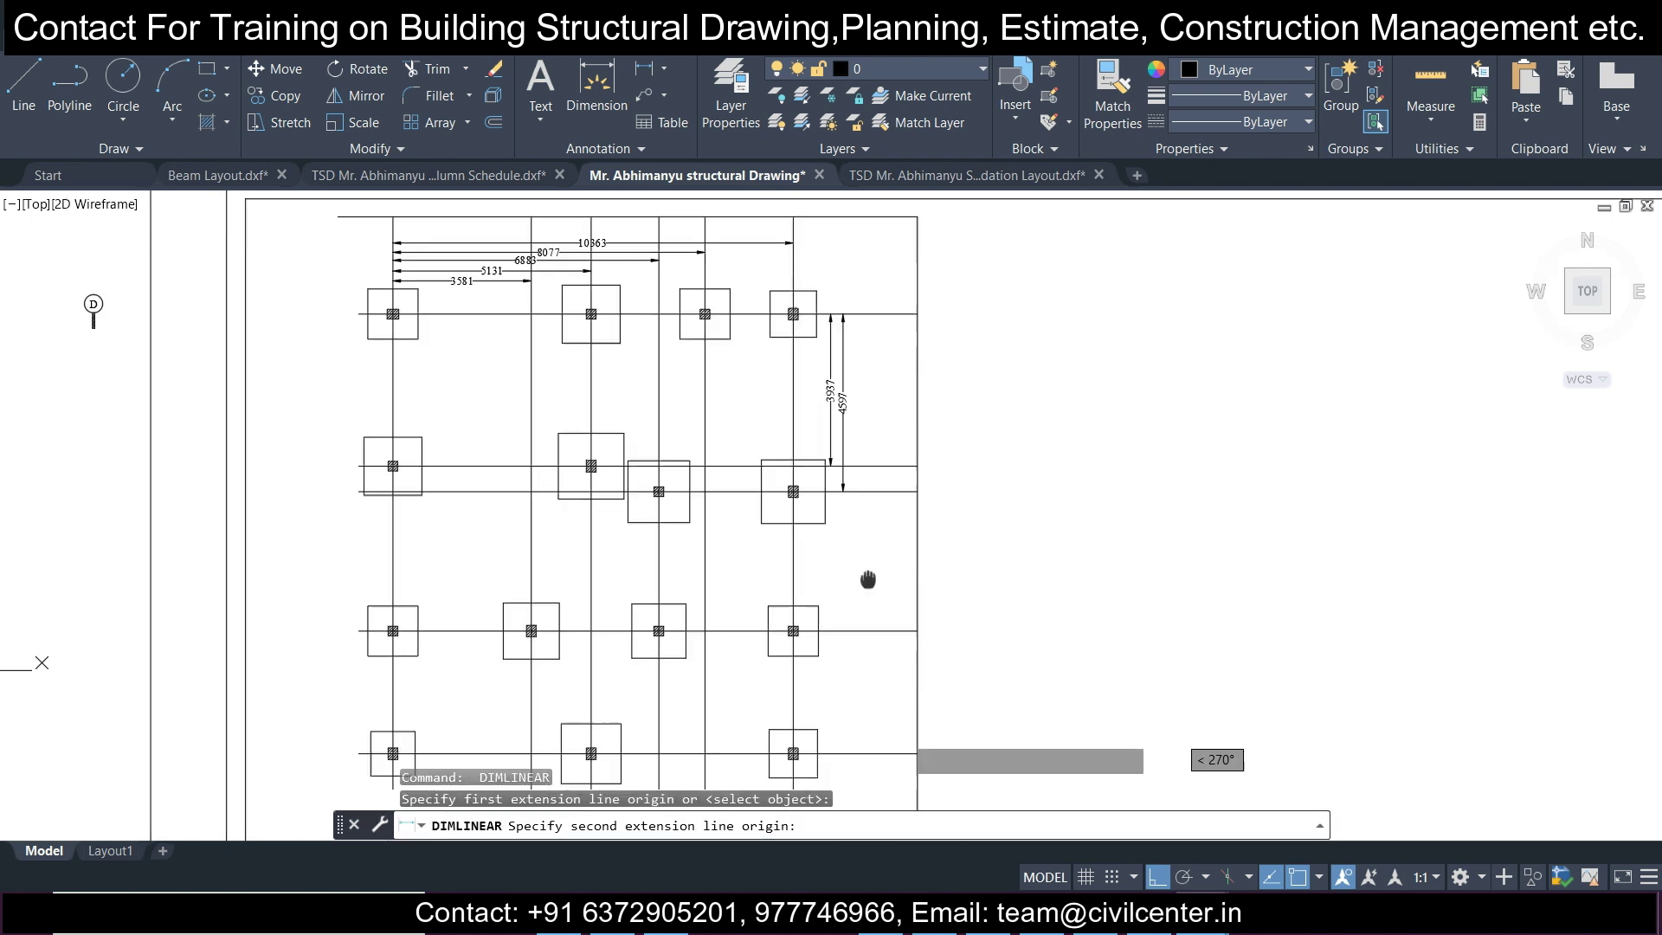
pyautogui.click(852, 624)
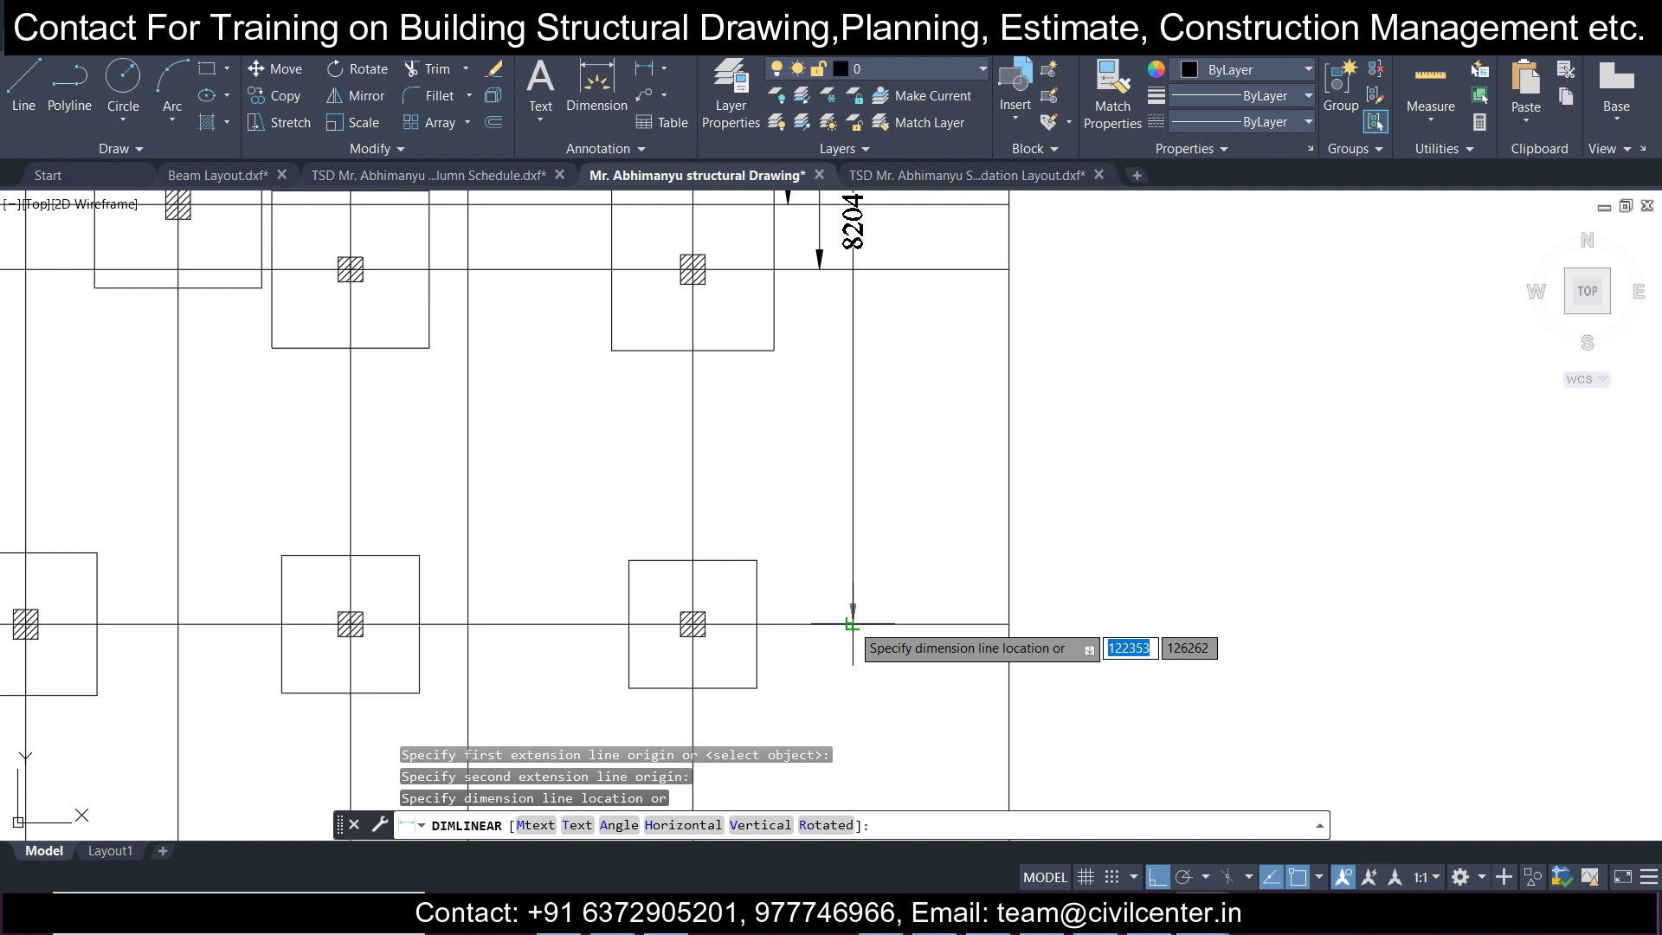
pyautogui.click(852, 623)
# Add an overall vertical linear dimension from the top horizontal grid line to the bottom one, outside the other vertical dimensions.
pyautogui.scroll(-5, 853, 623)
pyautogui.scroll(4, 883, 576)
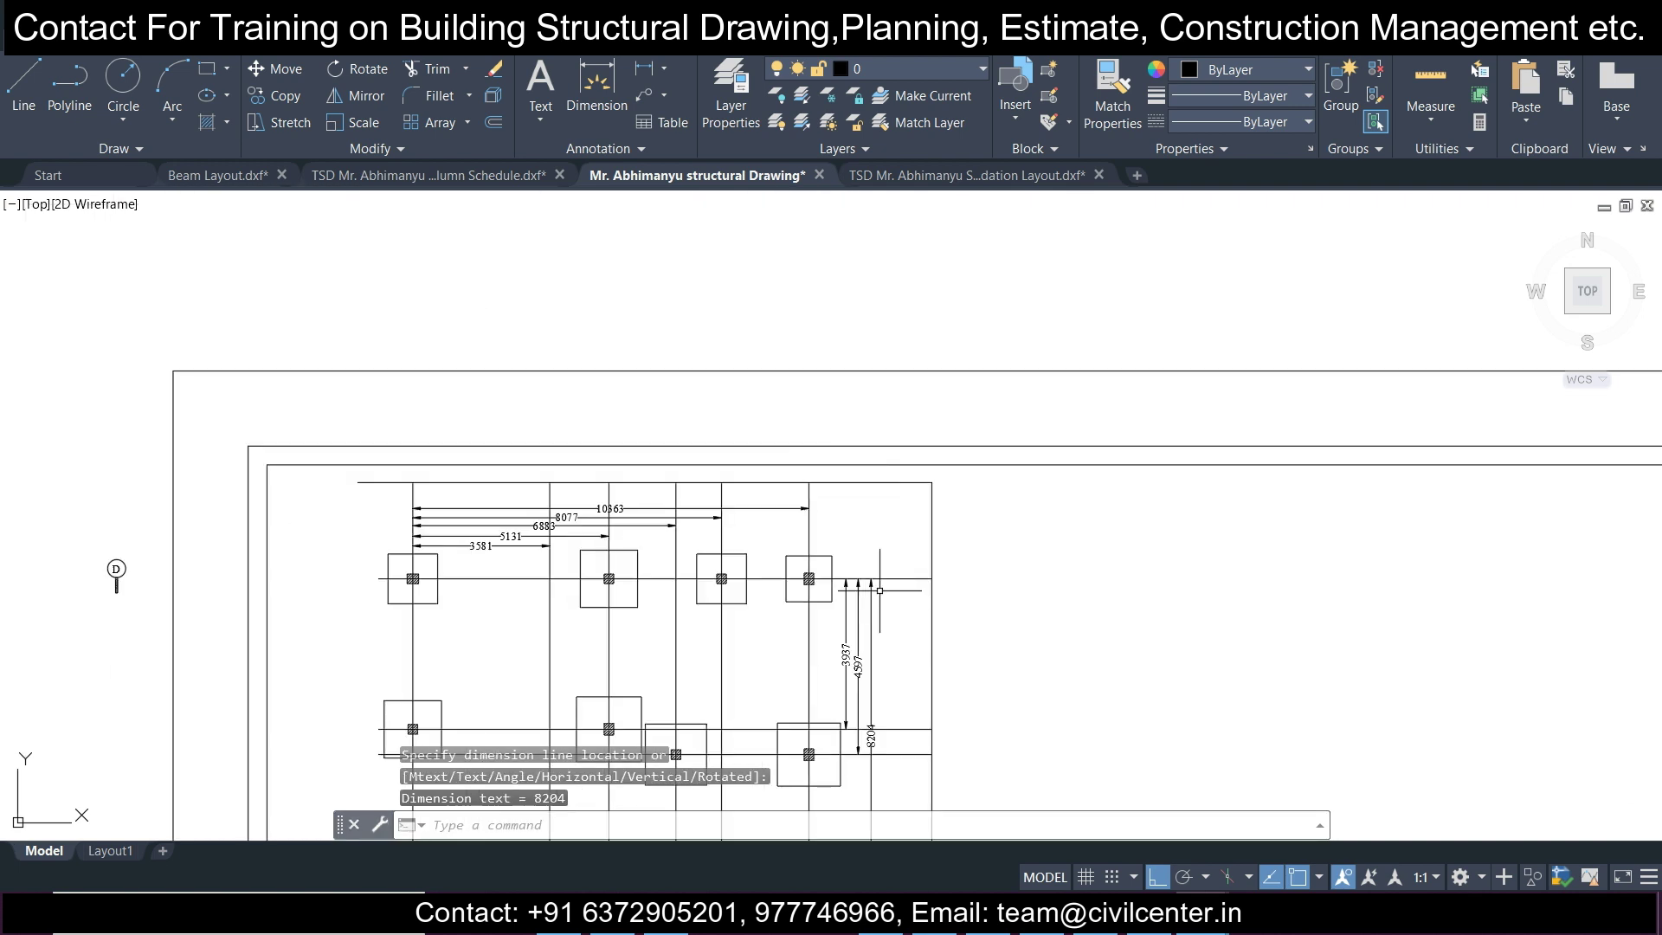
pyautogui.press('space')
pyautogui.click(883, 575)
pyautogui.scroll(-5, 883, 576)
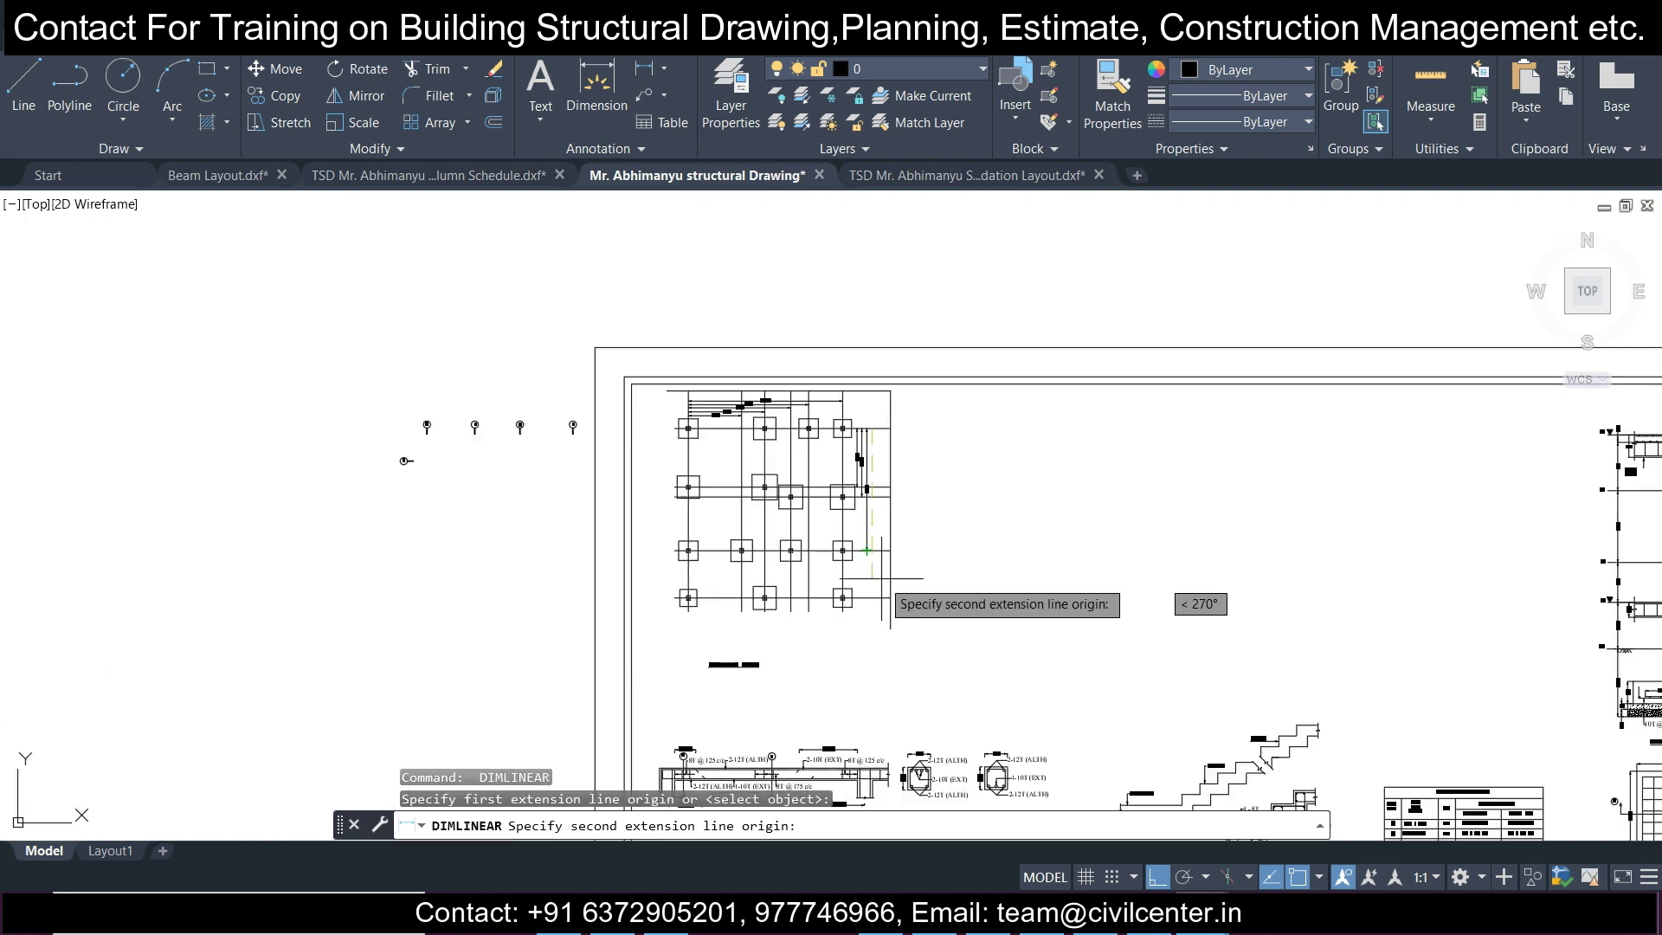
pyautogui.scroll(6, 849, 554)
pyautogui.click(821, 571)
pyautogui.click(825, 569)
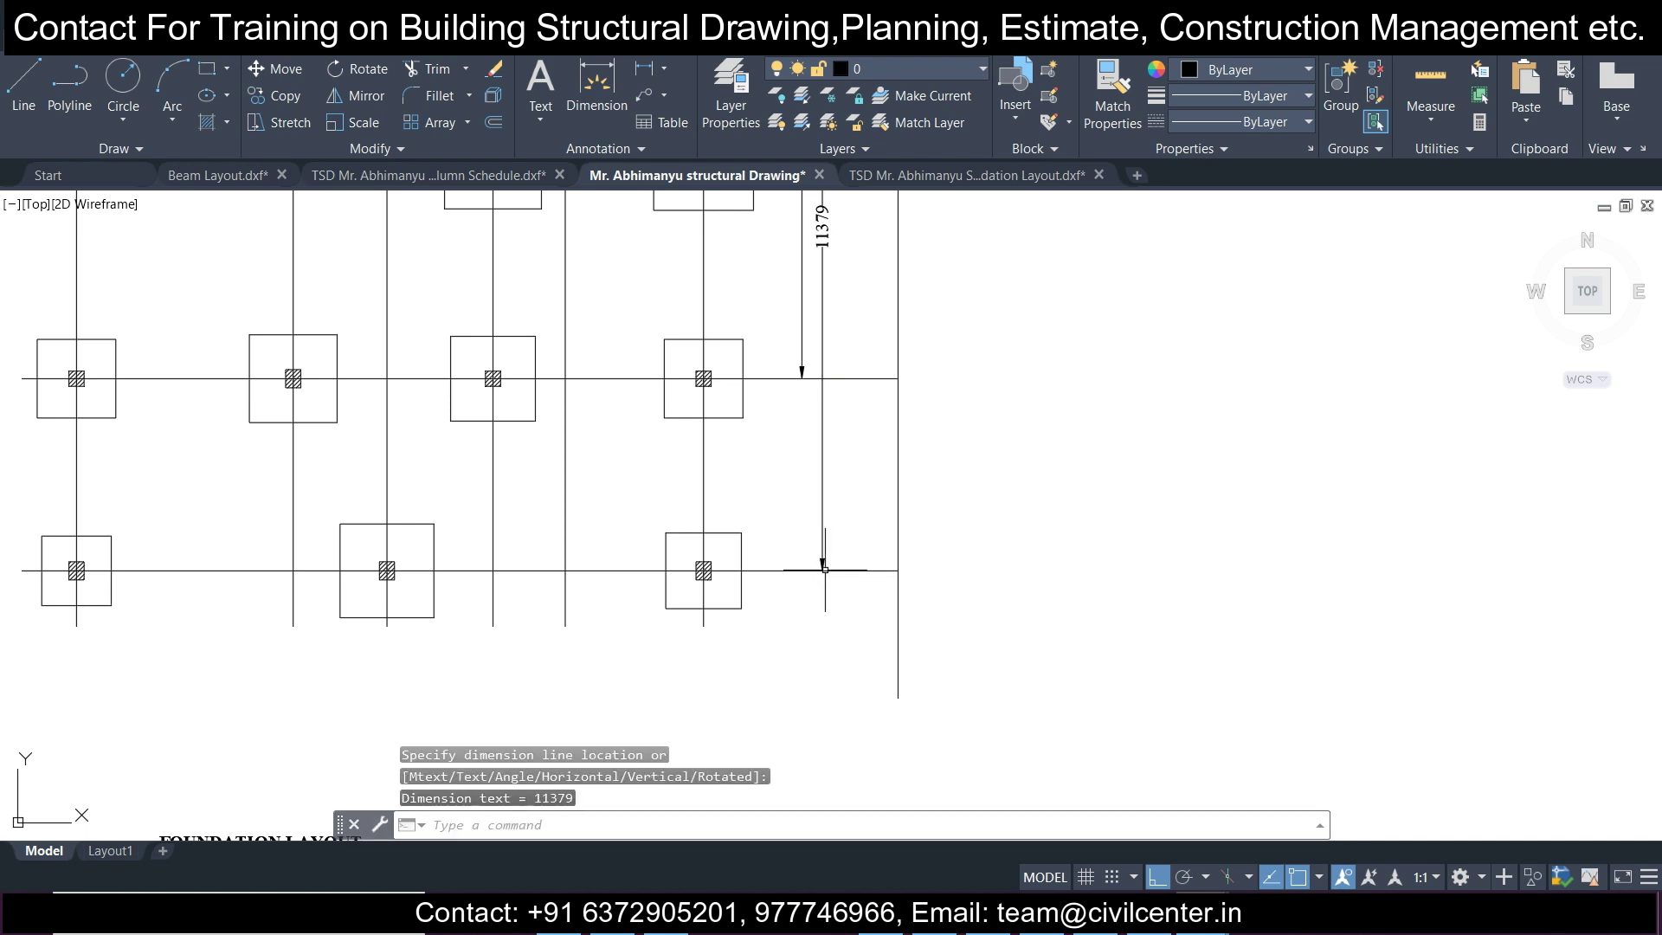
# Stretch the L-shaped polyline's top segment down and its right segment inward, to just outside the outermost dimensions.
pyautogui.scroll(-5, 918, 613)
pyautogui.click(917, 636)
pyautogui.click(897, 621)
pyautogui.moveTo(815, 375); pyautogui.dragTo(806, 467, button='middle')
pyautogui.scroll(4, 805, 466)
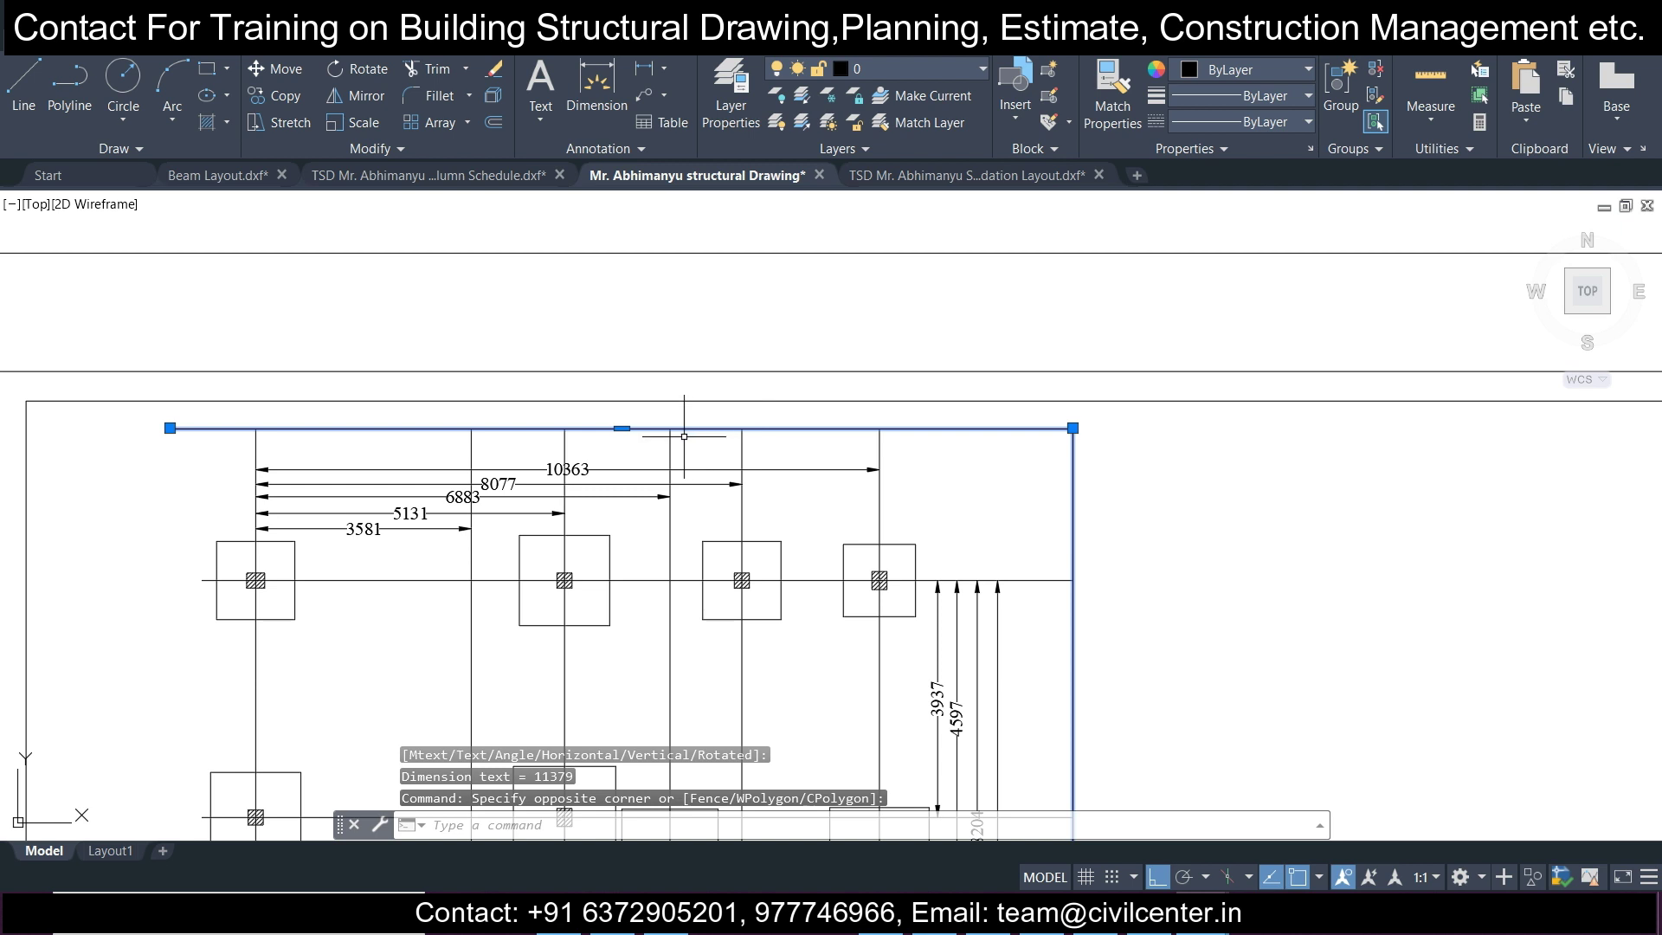
pyautogui.click(622, 427)
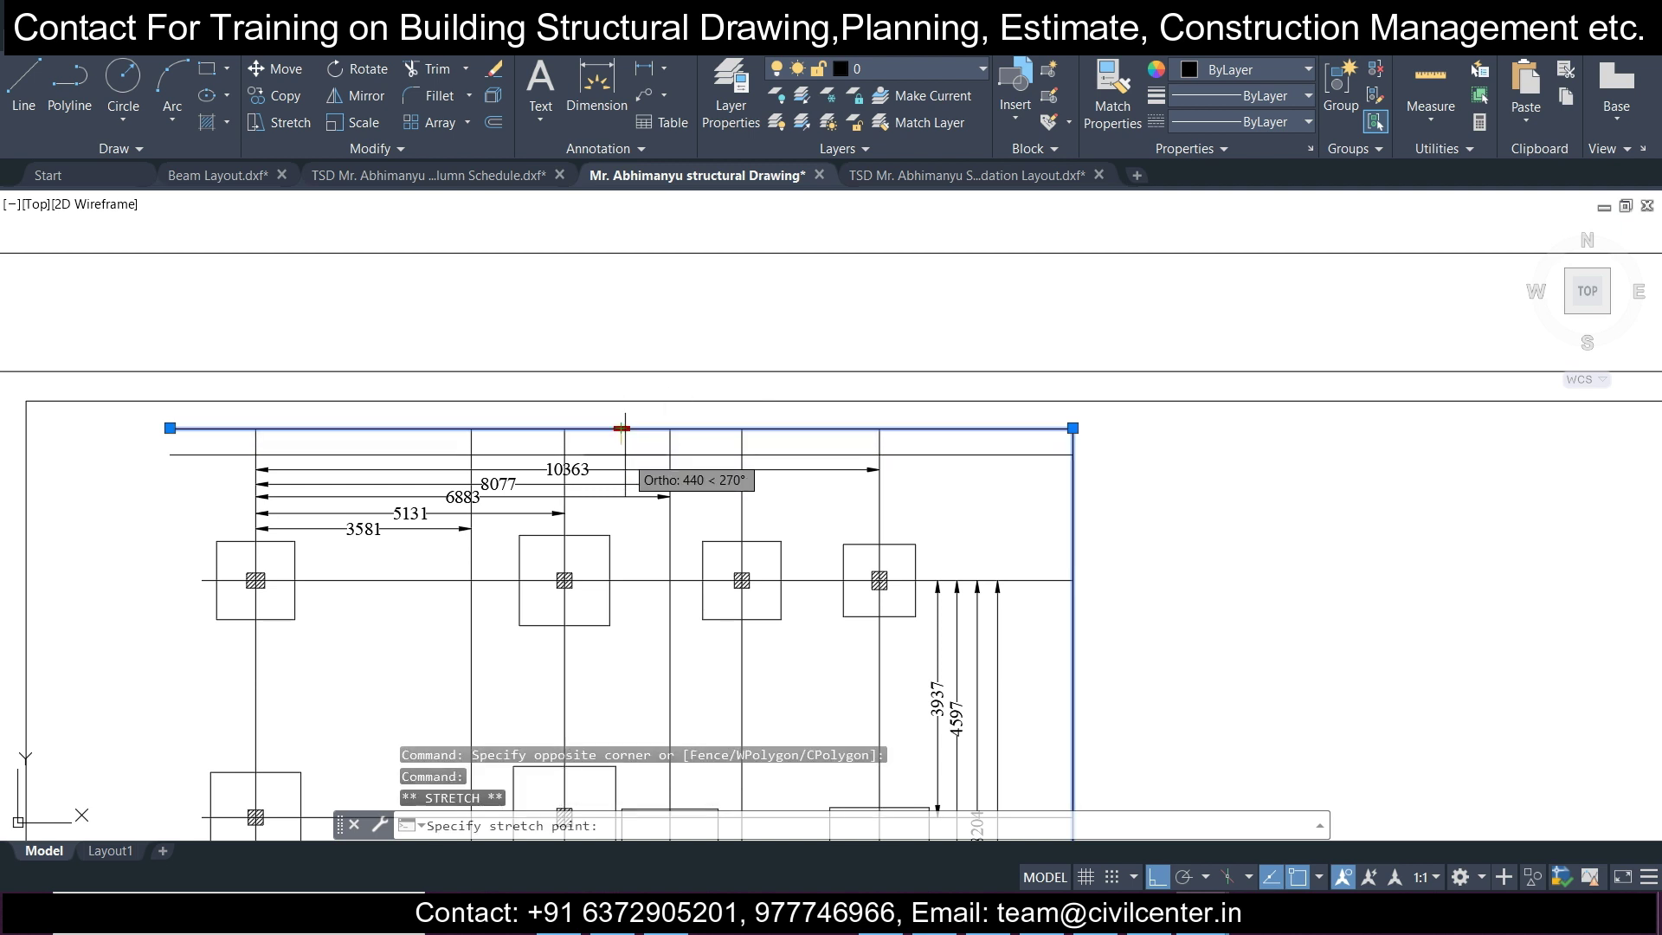
pyautogui.scroll(-3, 827, 467)
pyautogui.scroll(4, 886, 575)
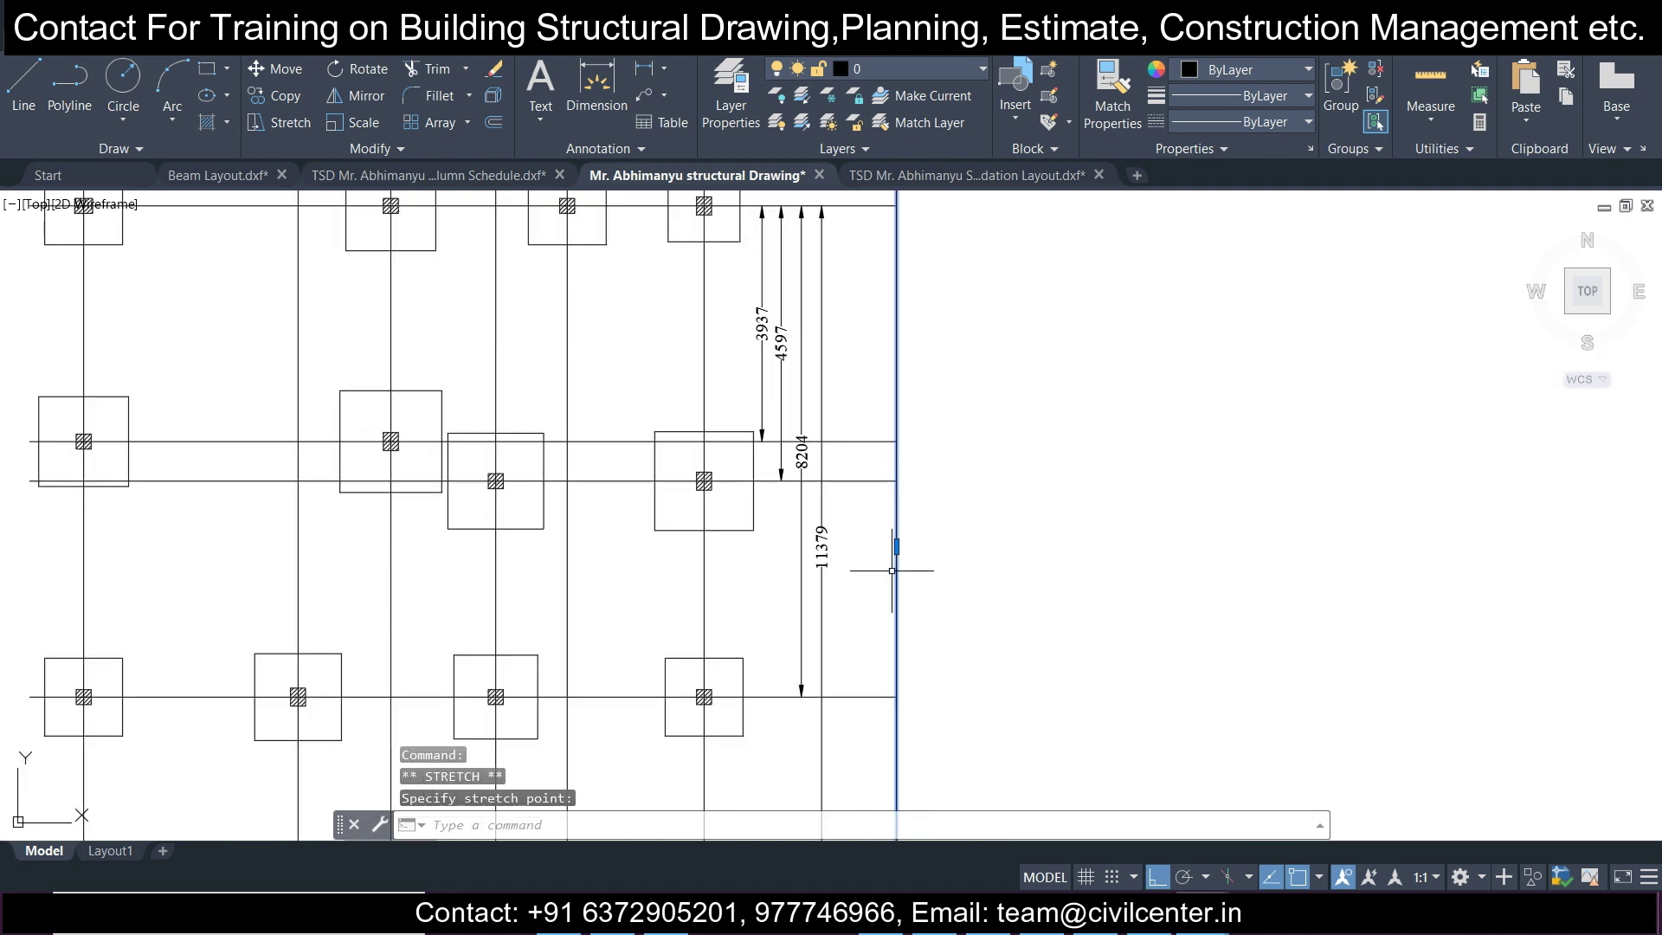
pyautogui.click(897, 546)
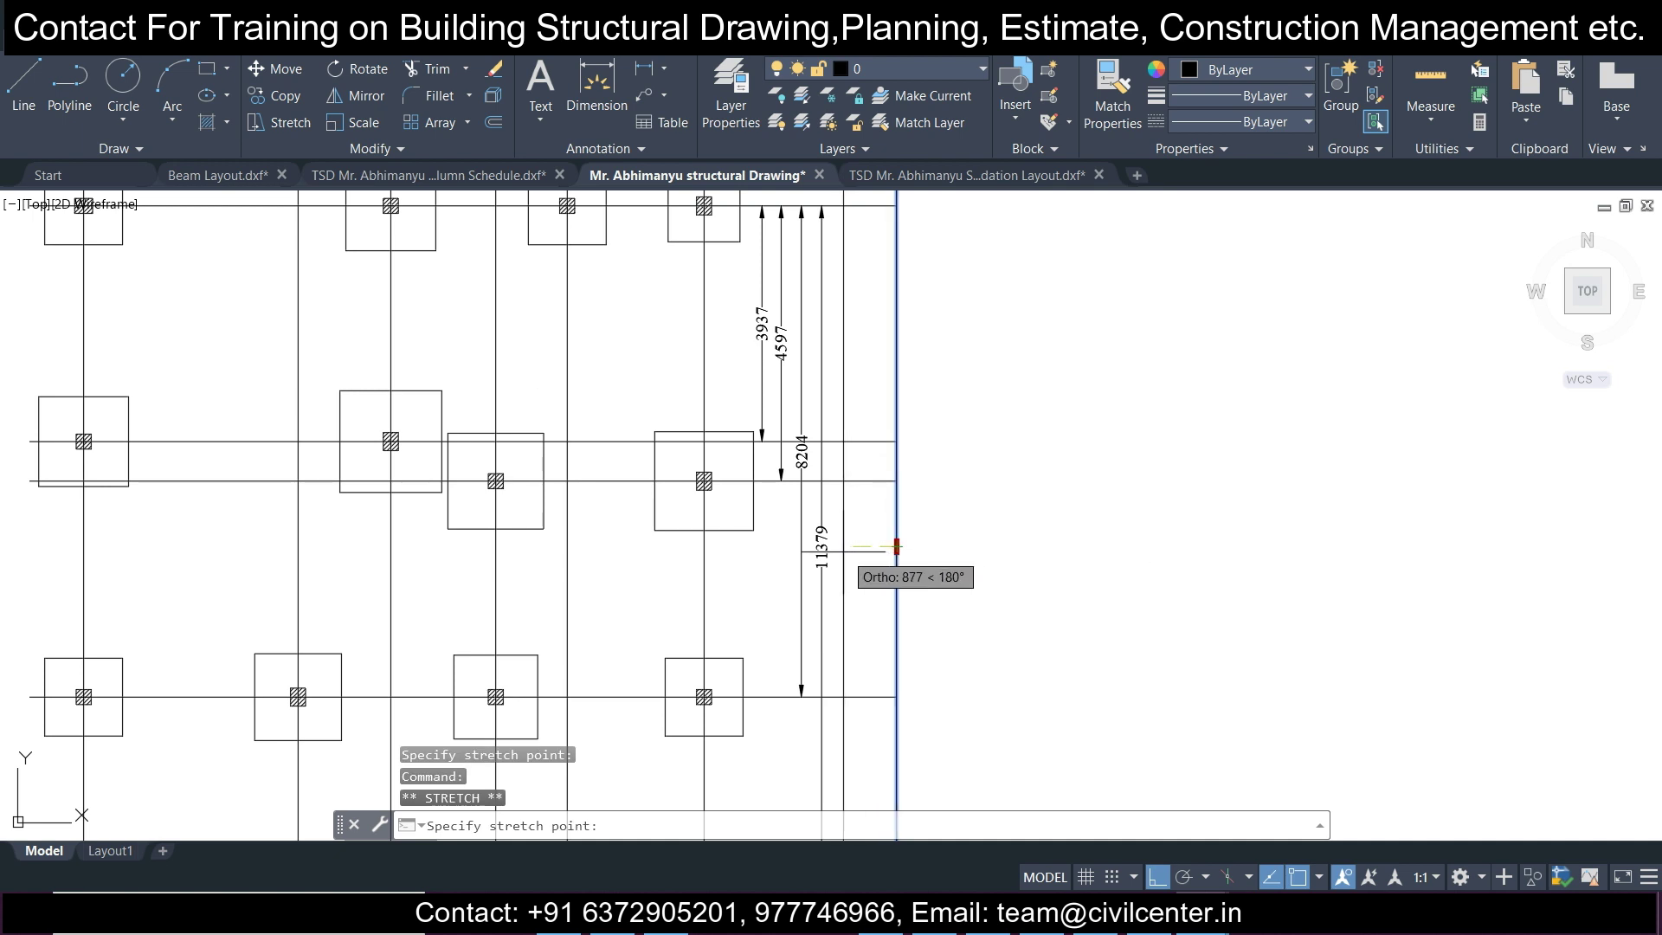
pyautogui.click(851, 546)
# Trim the vertical and horizontal grid line ends that extend beyond the L-shaped polyline, using fence selections.
pyautogui.scroll(-4, 907, 508)
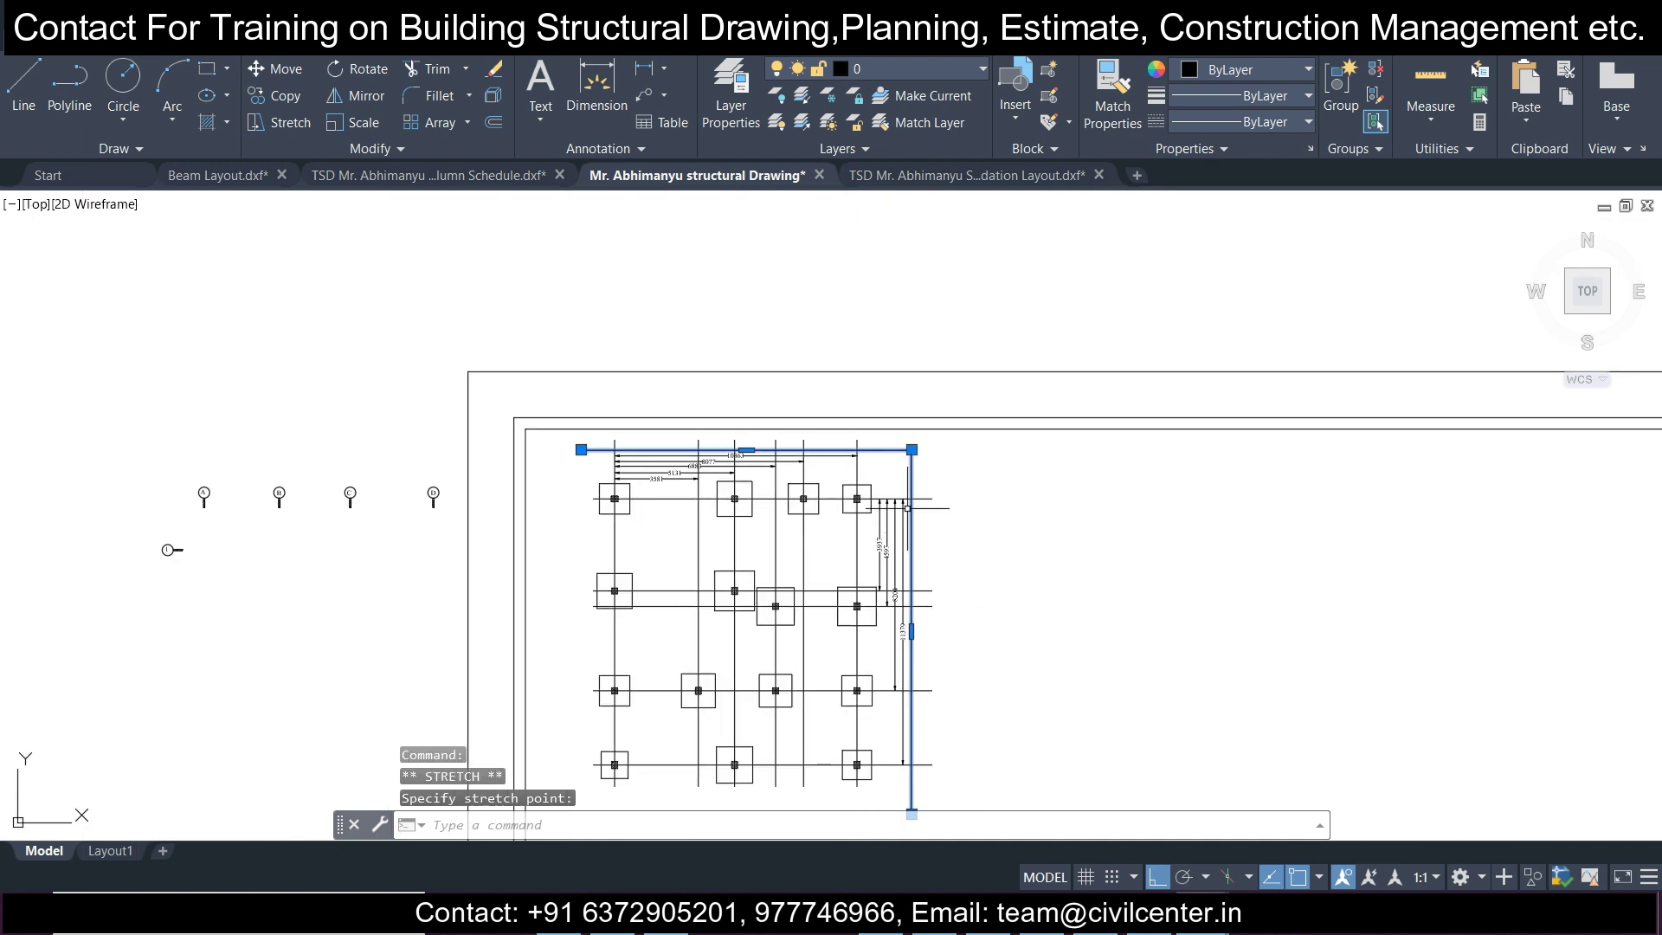
pyautogui.scroll(2, 879, 460)
pyautogui.press('Return')
pyautogui.click(860, 425)
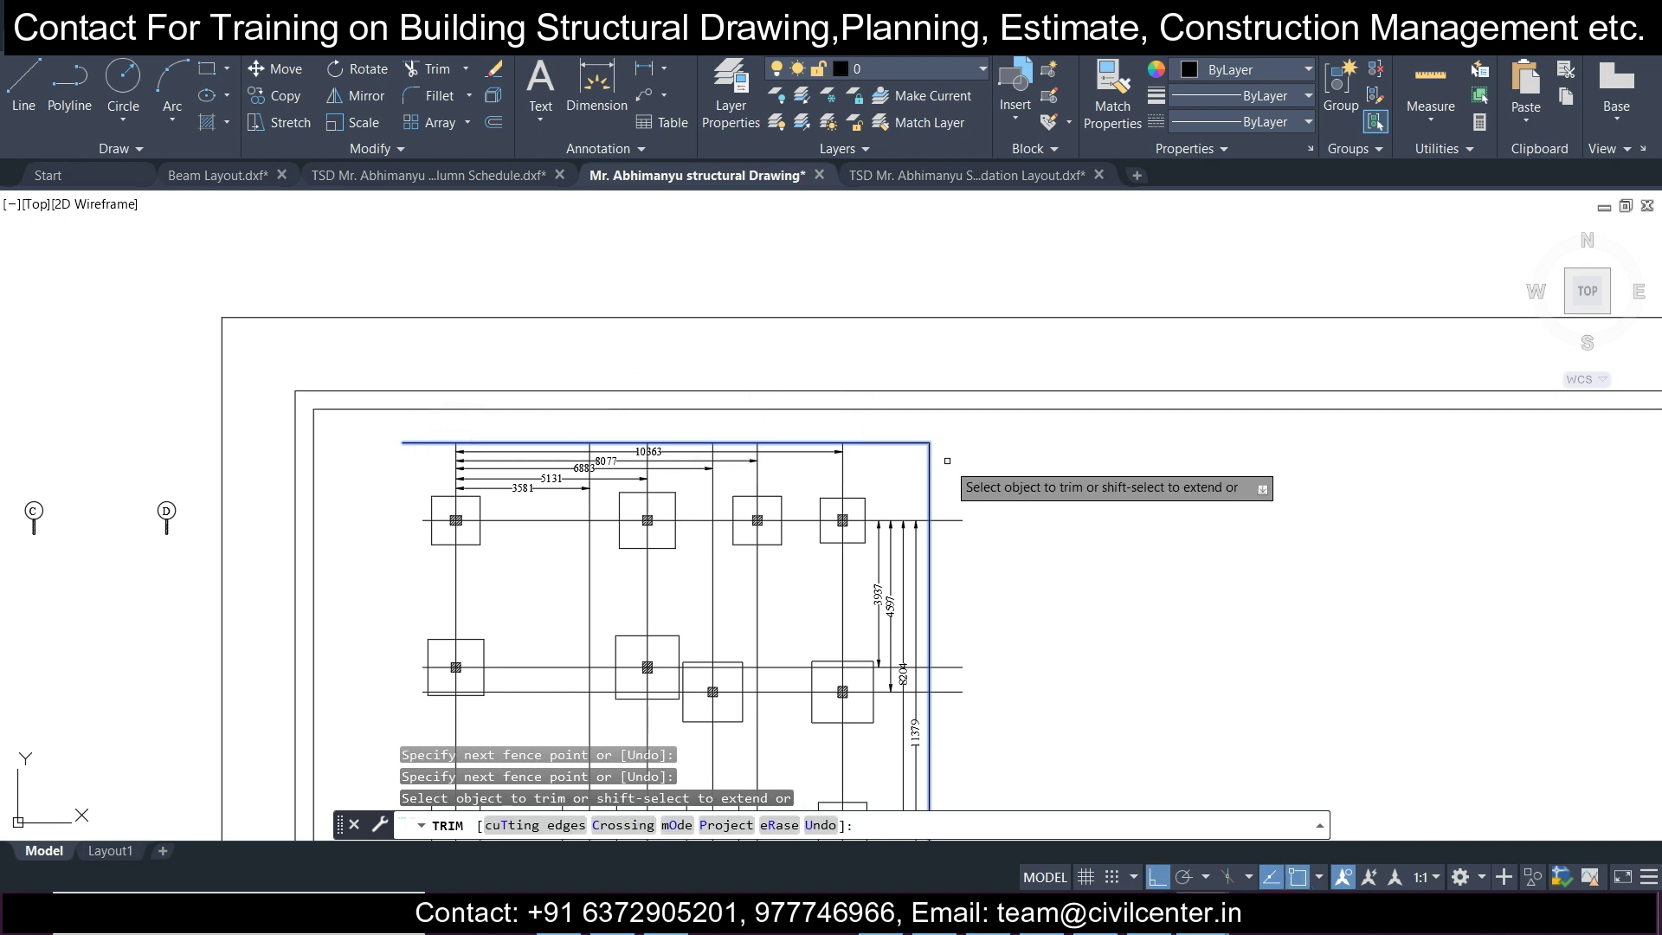
pyautogui.click(948, 463)
pyautogui.moveTo(961, 636); pyautogui.dragTo(899, 353, button='middle')
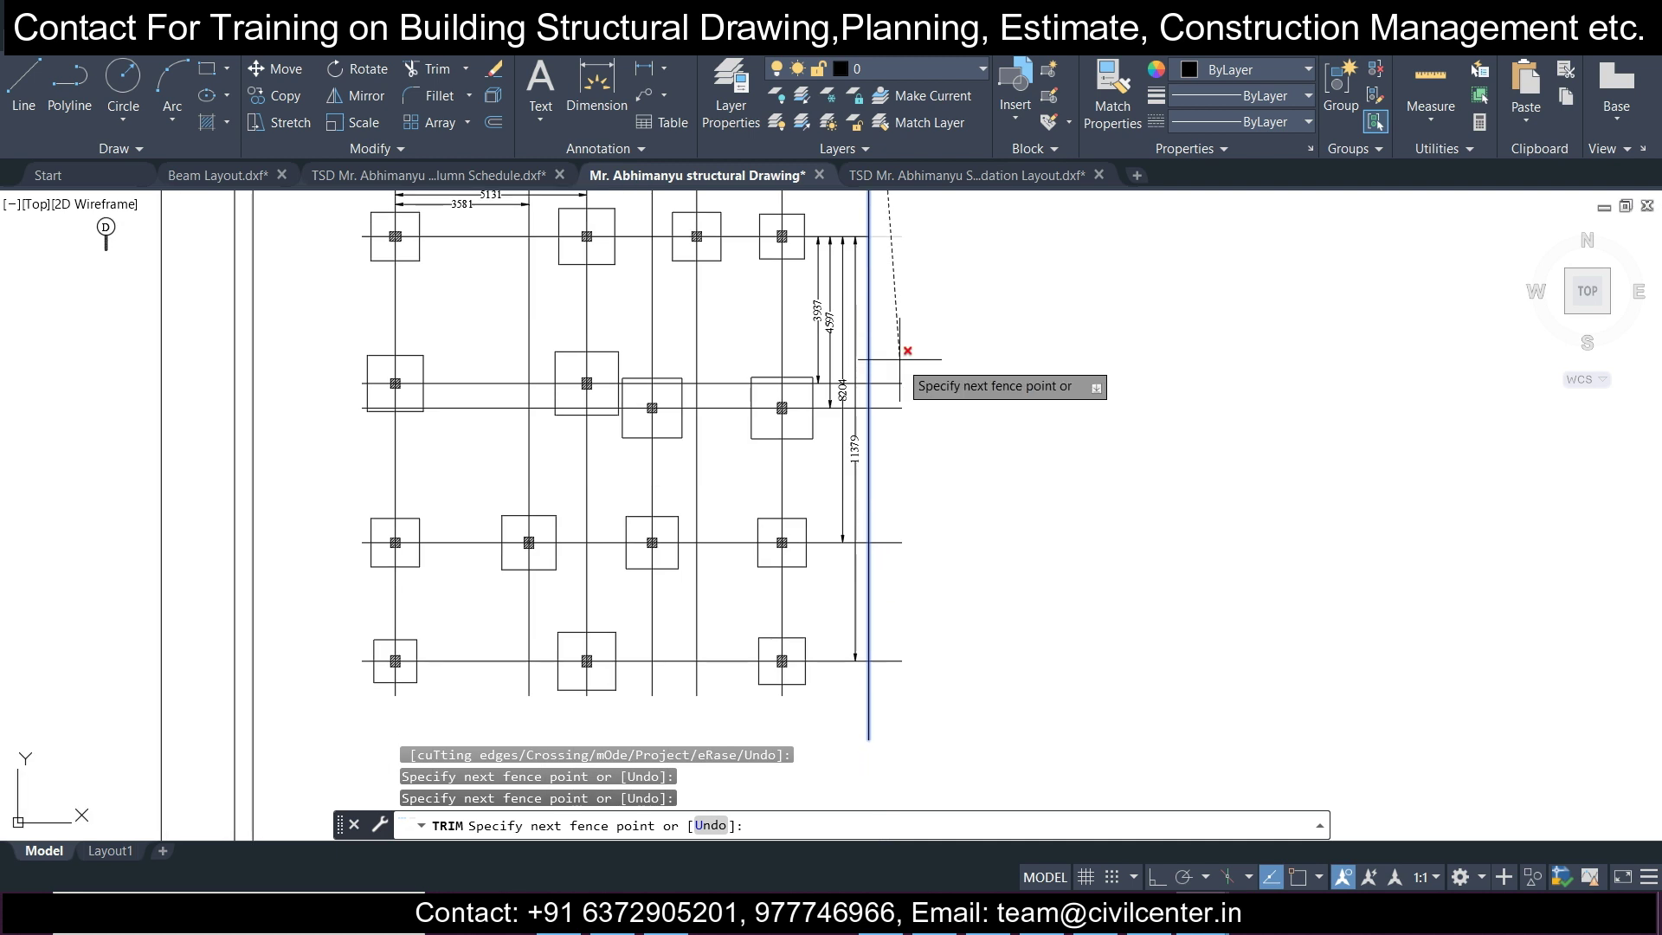
pyautogui.click(900, 724)
pyautogui.press('Return')
pyautogui.press('Escape')
# Delete the L-shaped polyline used as the trimming boundary around the foundation plan.
pyautogui.click(900, 724)
pyautogui.click(840, 713)
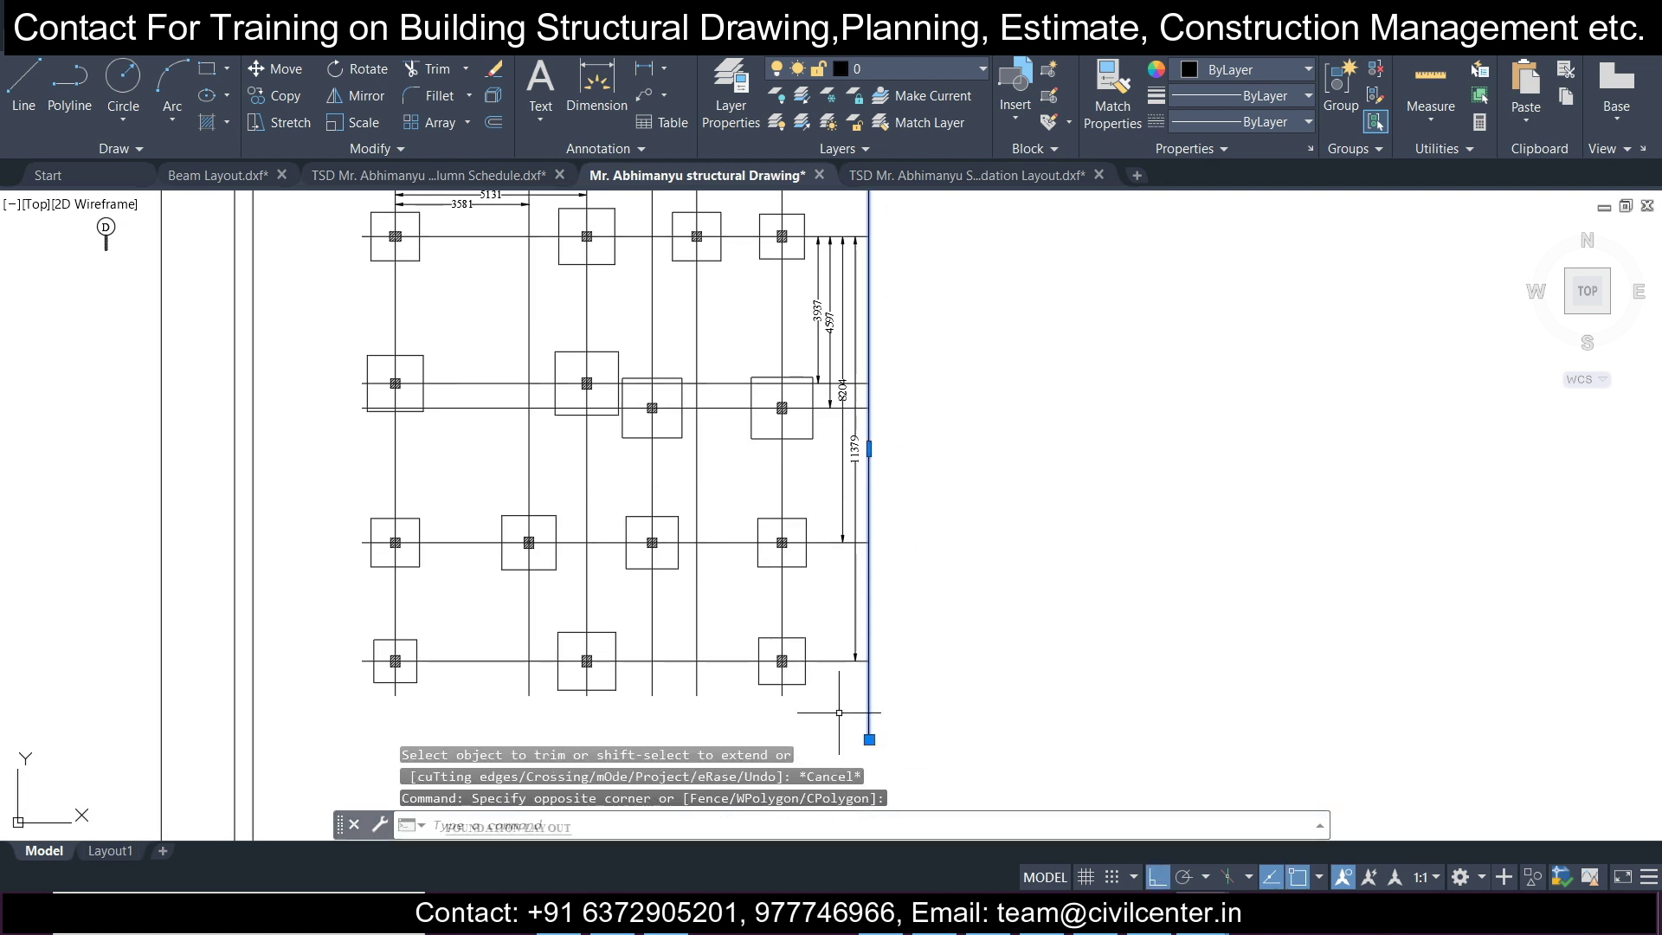
pyautogui.press('Delete')
# Change the linetype of all vertical and horizontal grid lines in the foundation plan to ACAD_ISO03W100.
pyautogui.scroll(-3, 839, 713)
pyautogui.scroll(3, 718, 521)
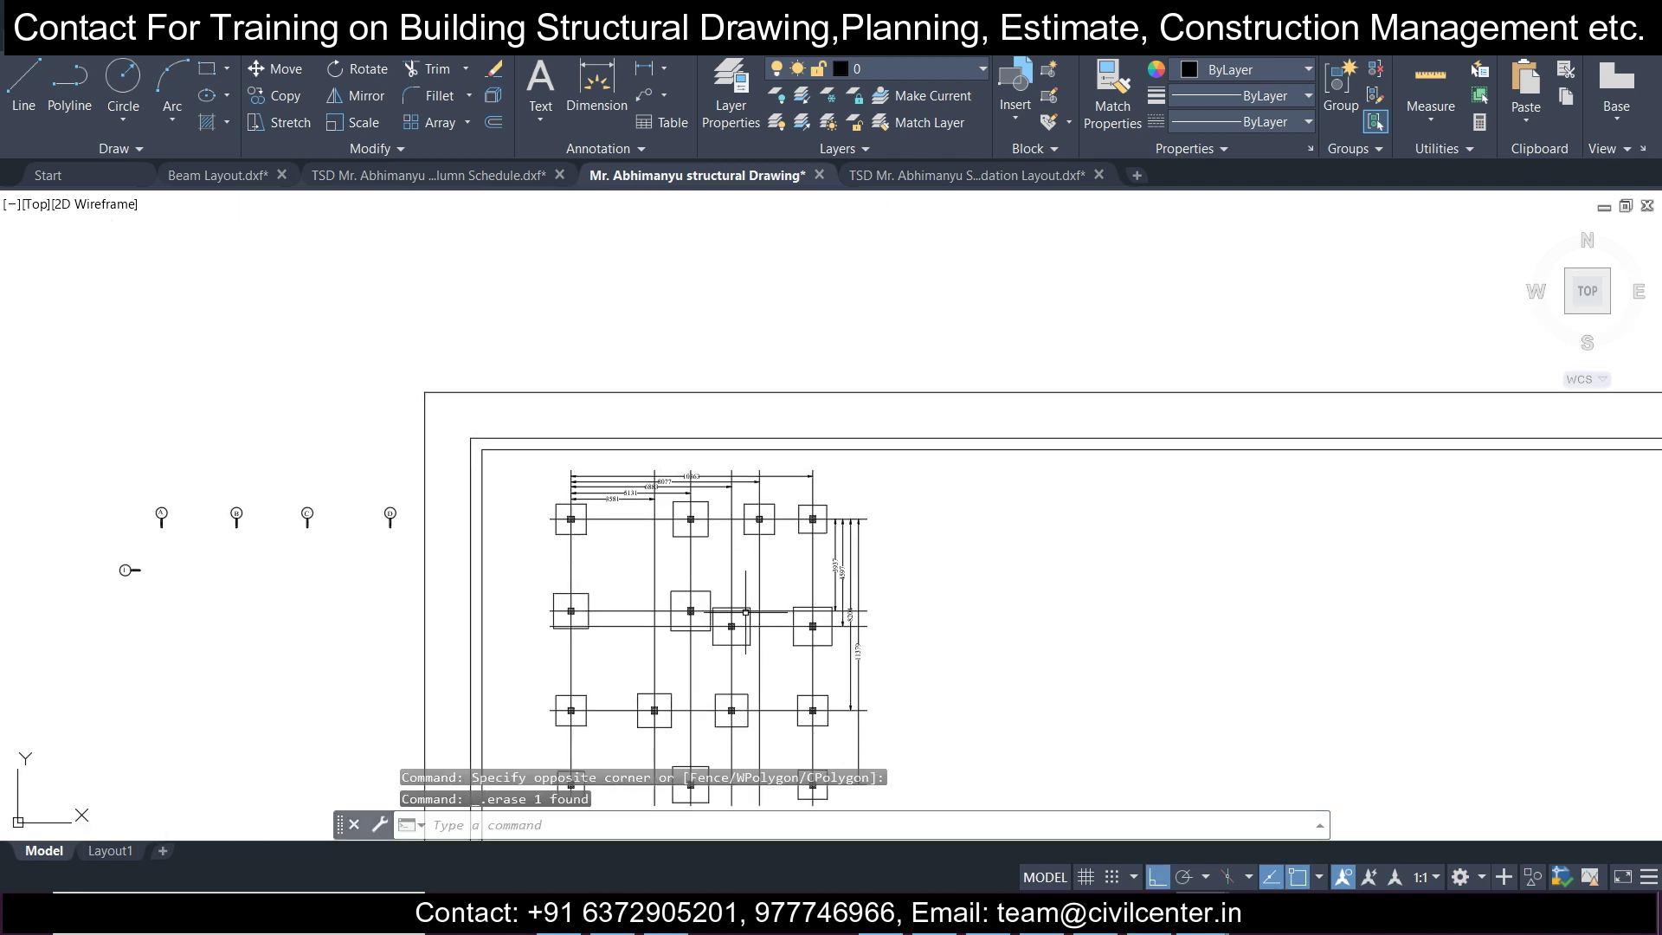
pyautogui.click(854, 672)
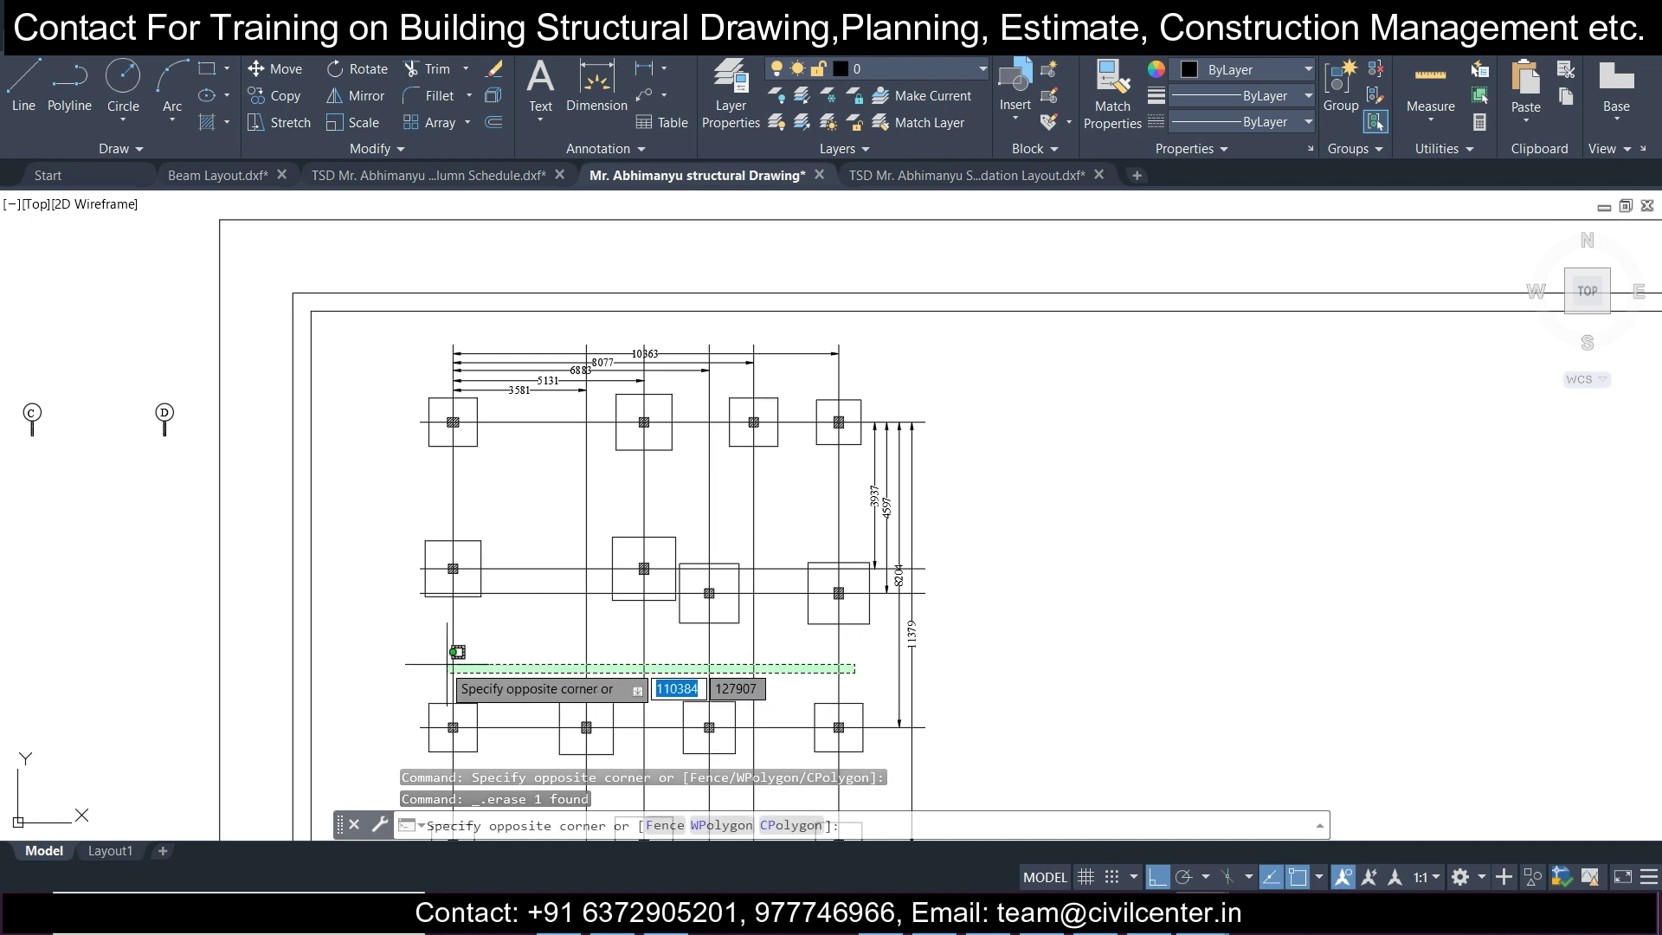
pyautogui.click(404, 641)
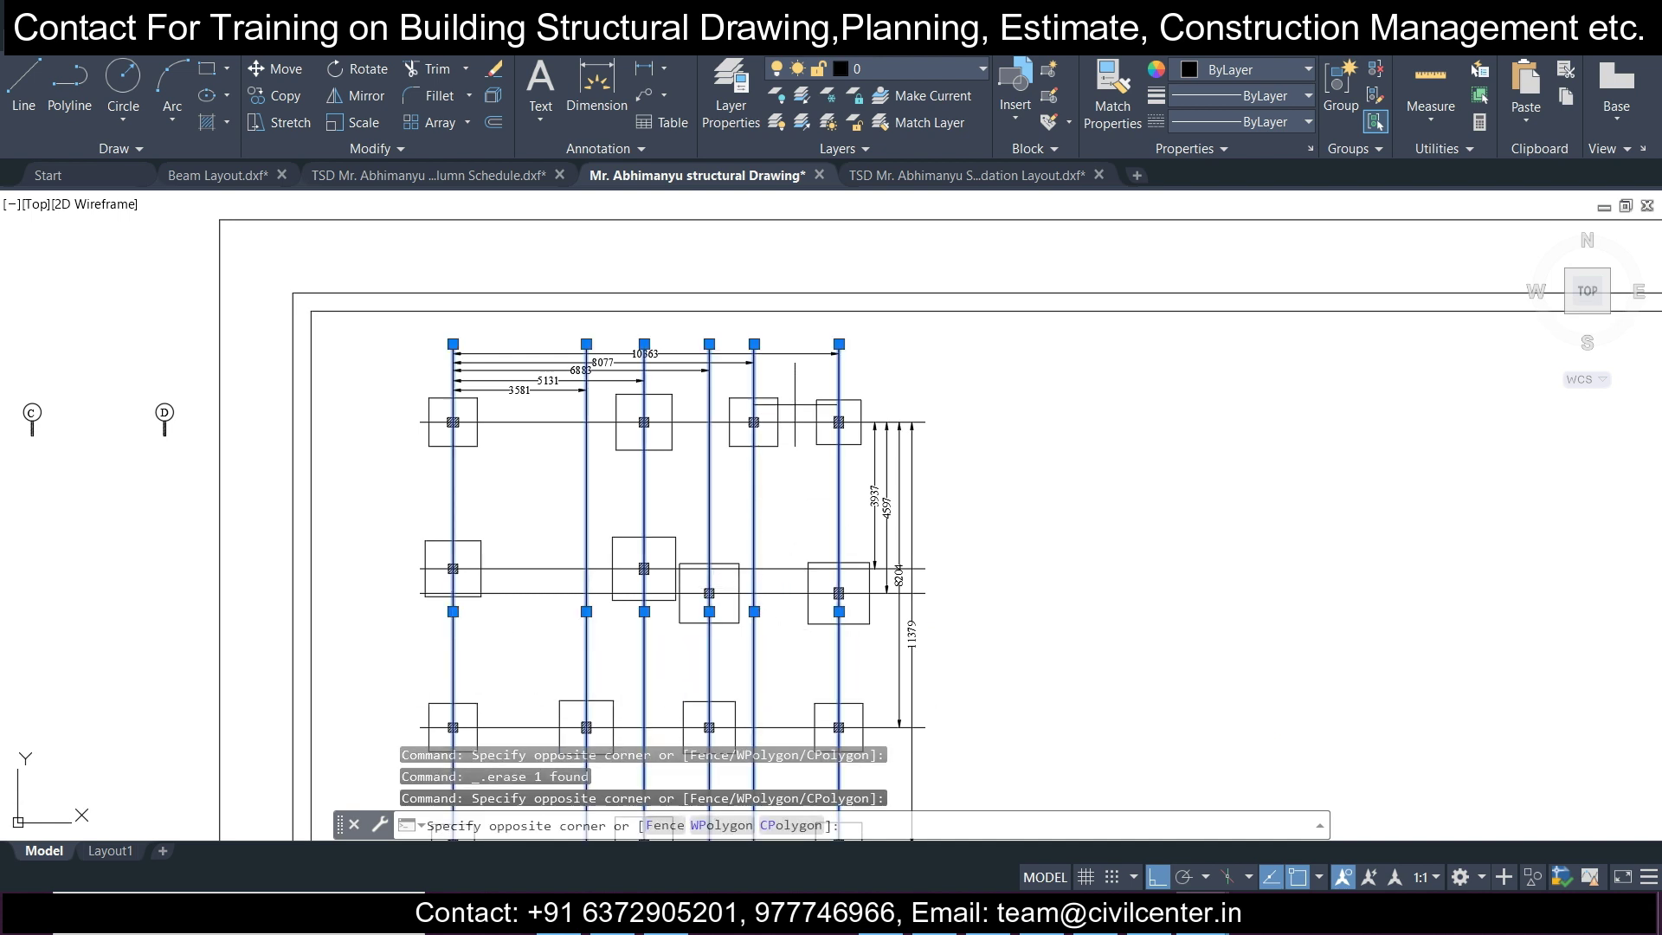
pyautogui.scroll(-5, 736, 636)
pyautogui.scroll(6, 831, 658)
pyautogui.click(803, 624)
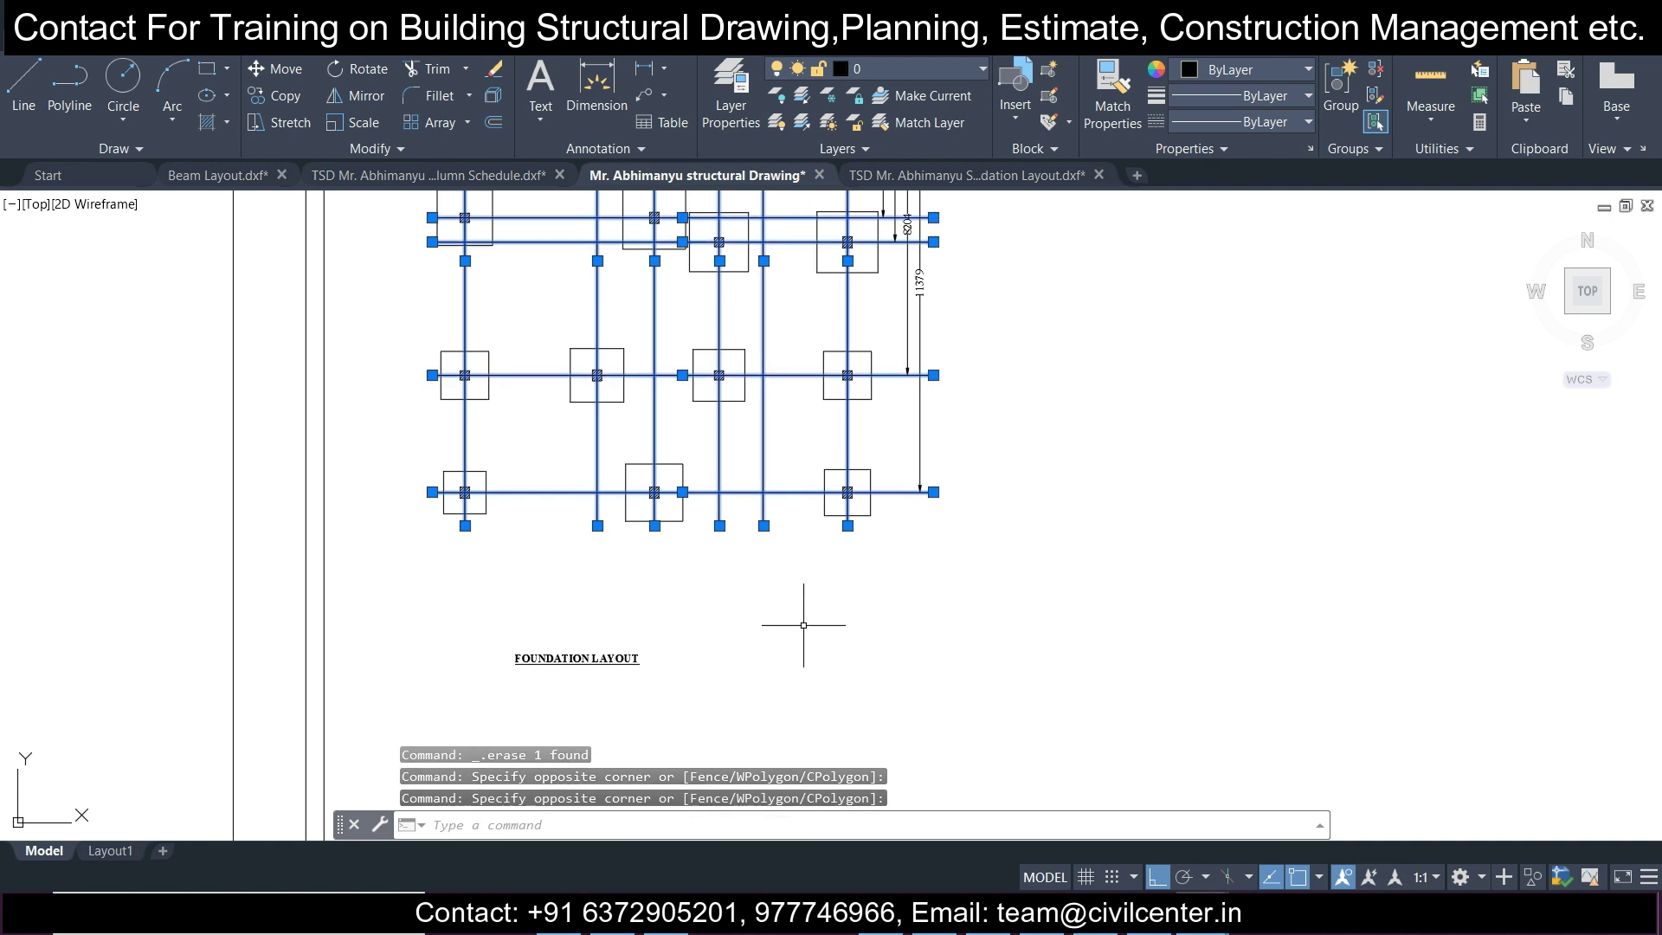
pyautogui.click(1285, 99)
pyautogui.click(1285, 99)
pyautogui.click(1300, 126)
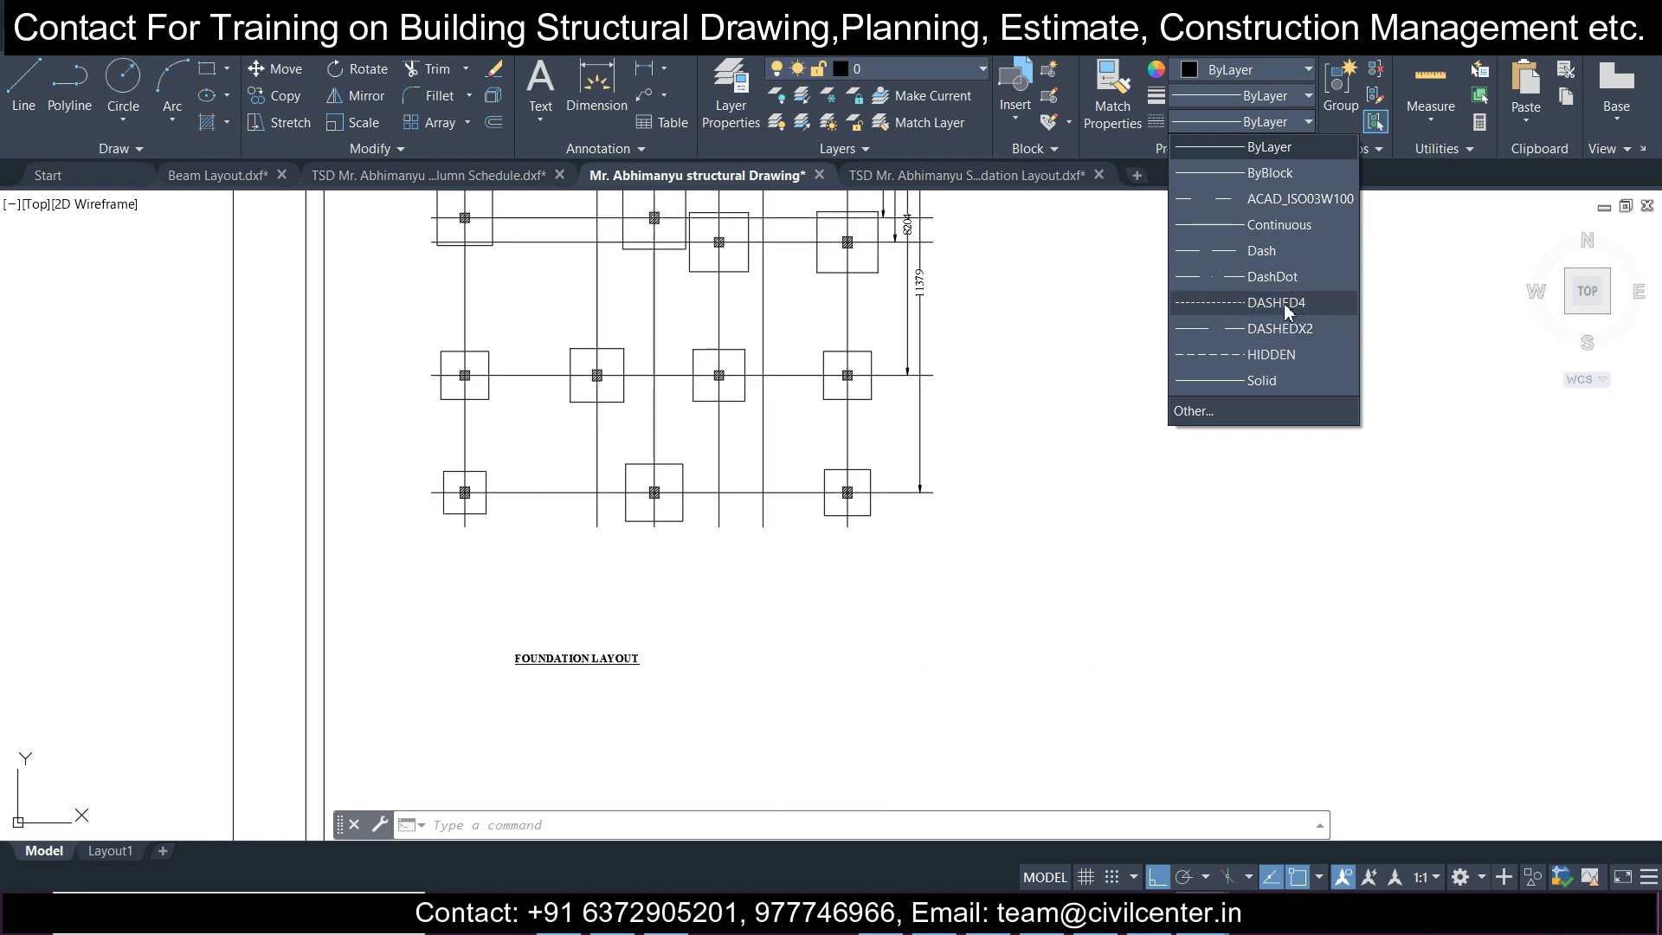
pyautogui.click(1295, 199)
pyautogui.moveTo(1143, 315); pyautogui.dragTo(1099, 494, button='middle')
pyautogui.press('Escape')
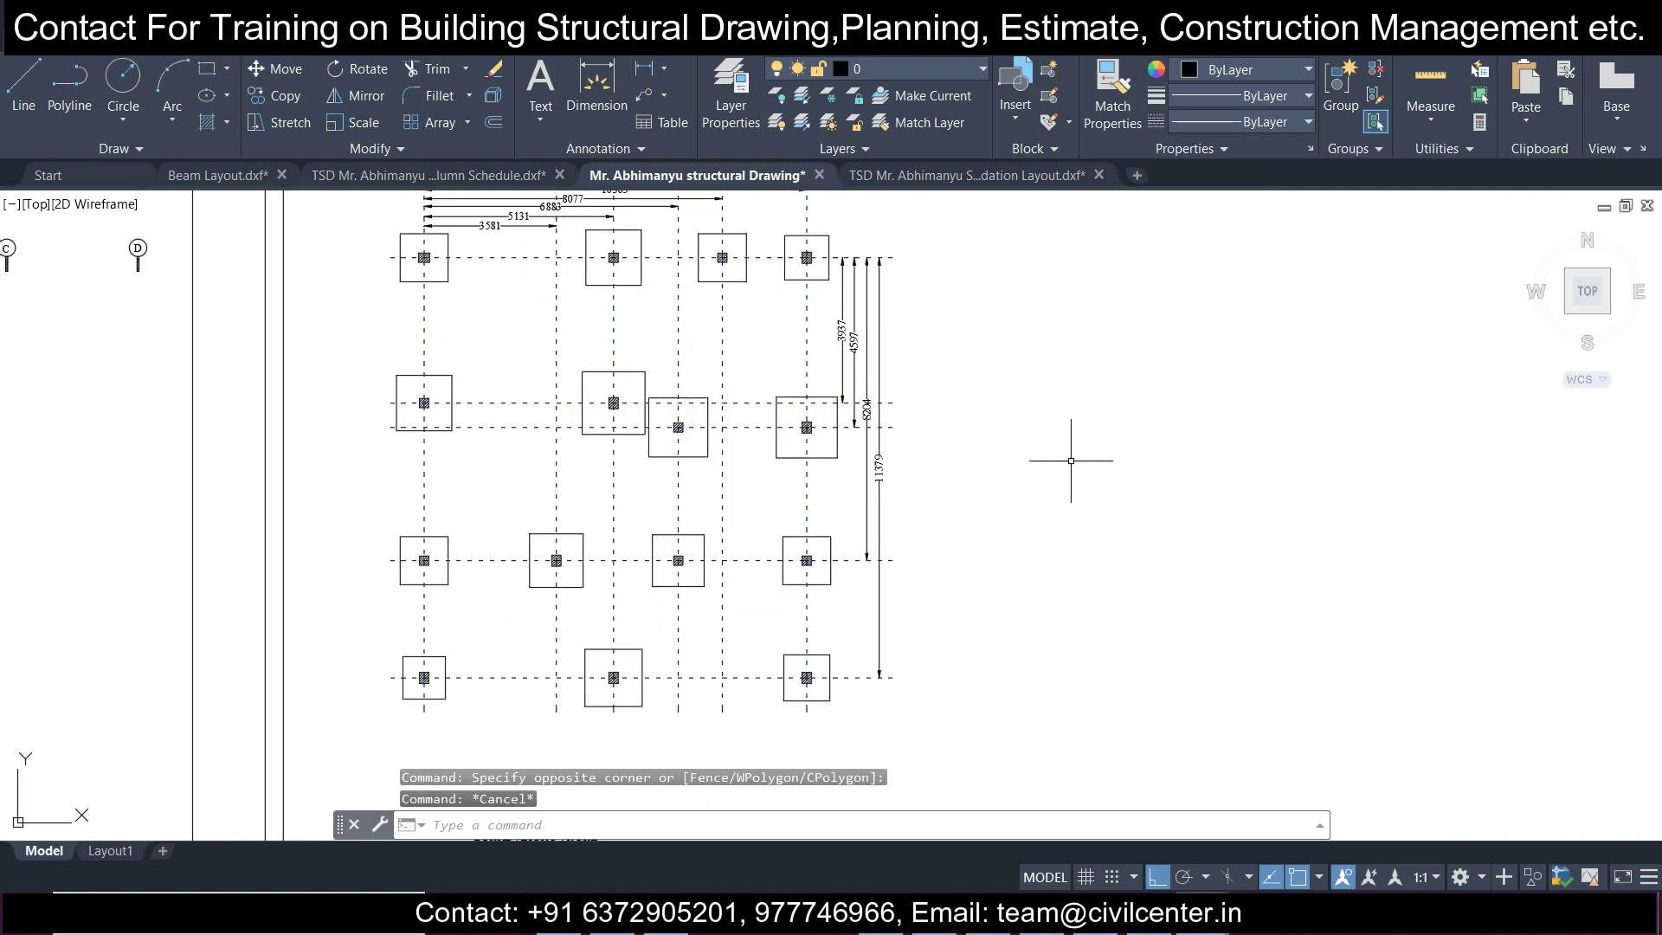
pyautogui.scroll(-2, 1009, 438)
pyautogui.scroll(2, 987, 423)
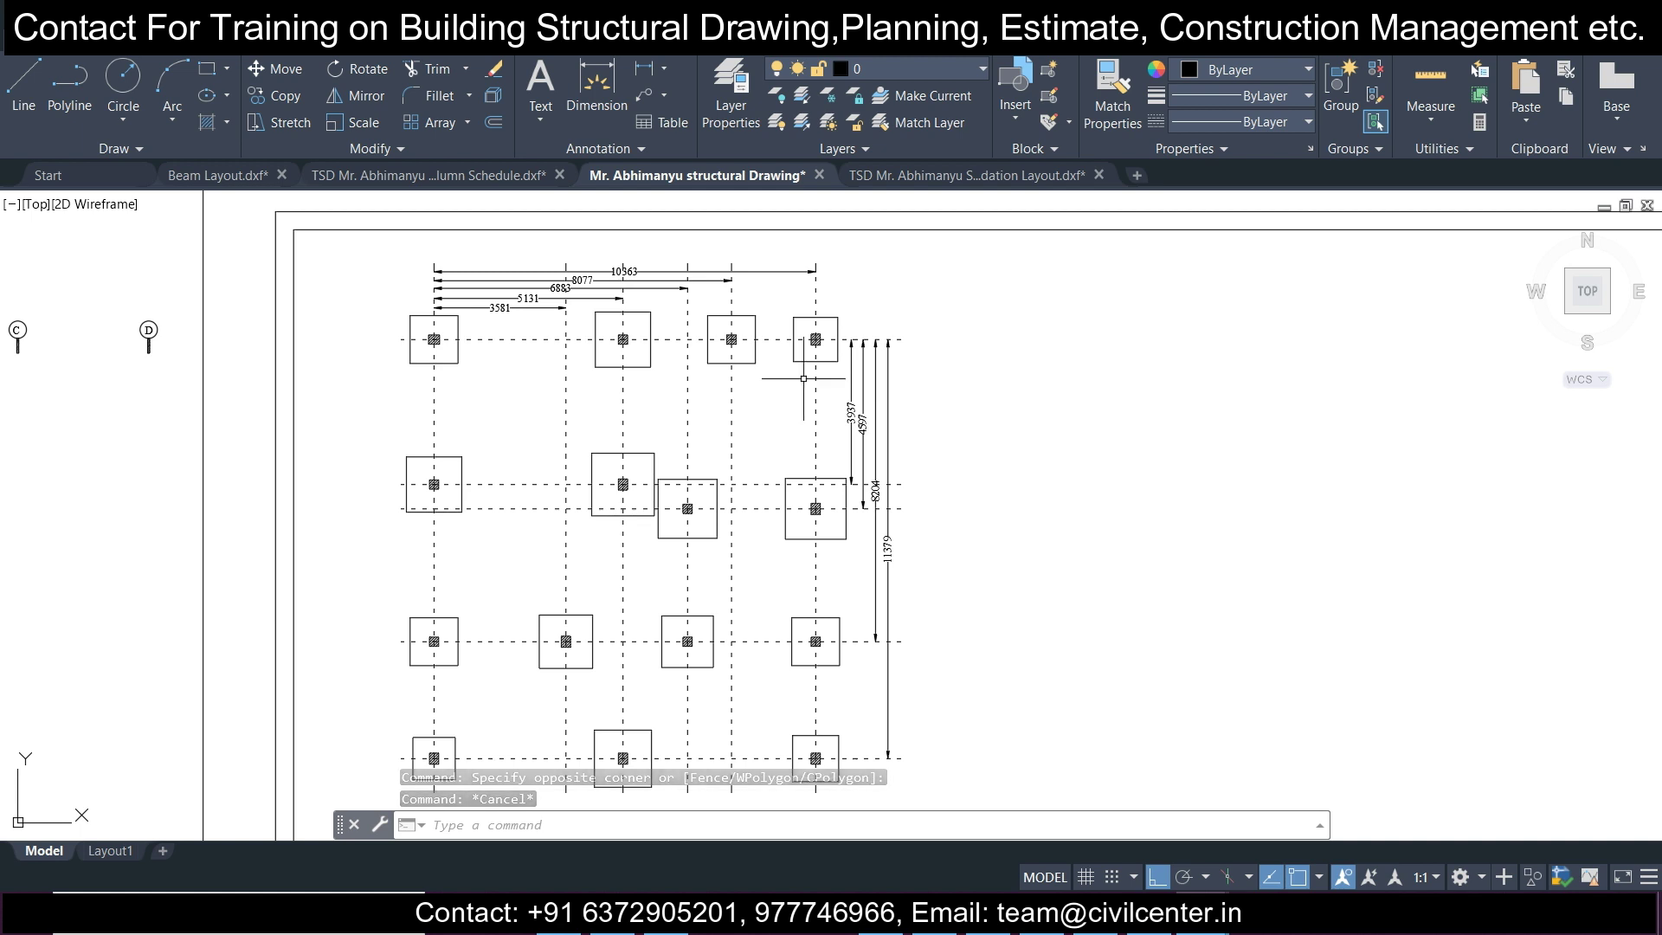
# Draw a 400-diameter circle beside the existing grid bubble A.
pyautogui.scroll(-2, 118, 386)
pyautogui.scroll(4, 112, 415)
pyautogui.scroll(-3, 170, 400)
pyautogui.scroll(2, 291, 409)
pyautogui.scroll(6, 122, 467)
pyautogui.click(189, 416)
pyautogui.click(404, 631)
pyautogui.press('Escape')
pyautogui.scroll(2, 260, 478)
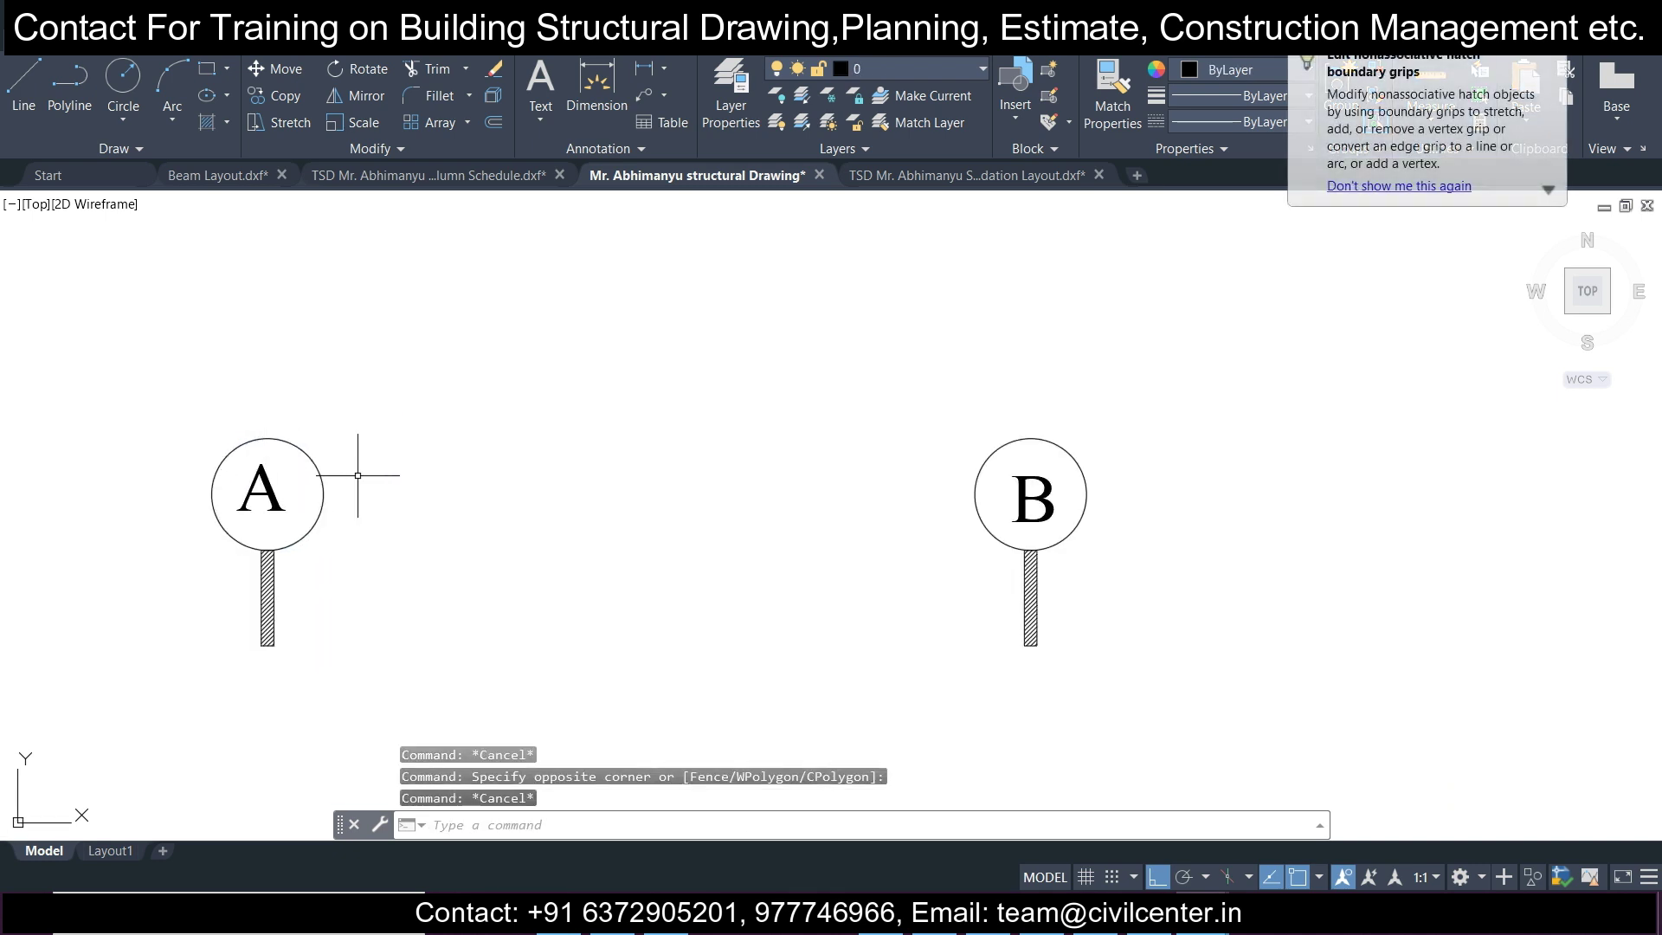
pyautogui.click(125, 115)
pyautogui.click(142, 153)
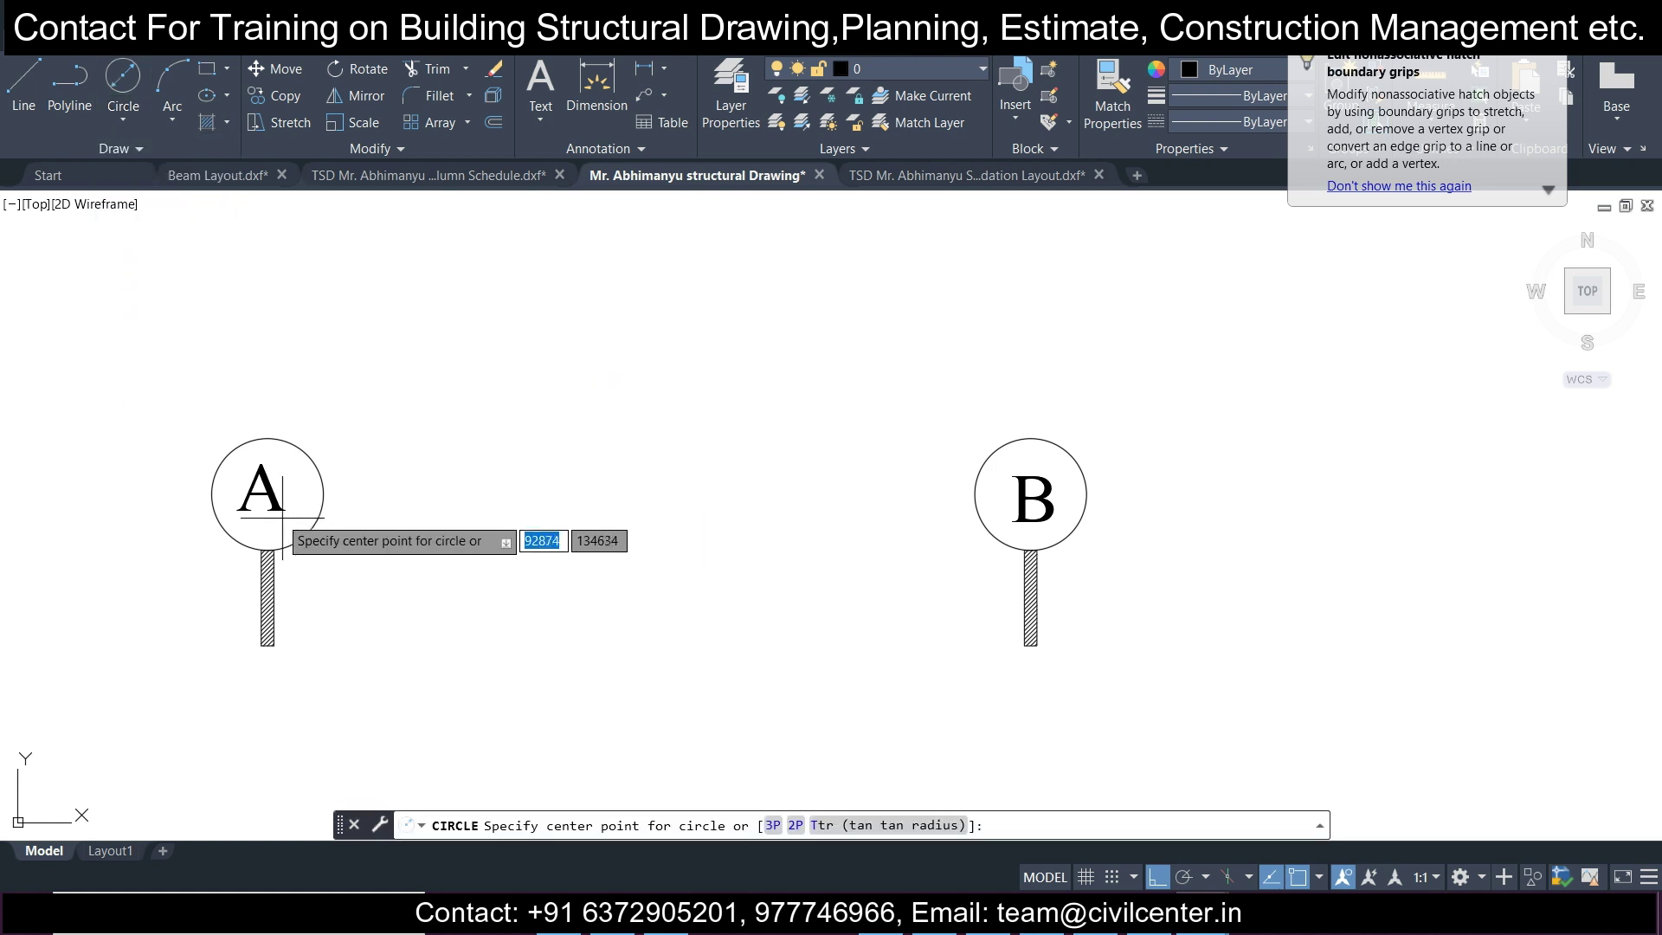
pyautogui.click(473, 482)
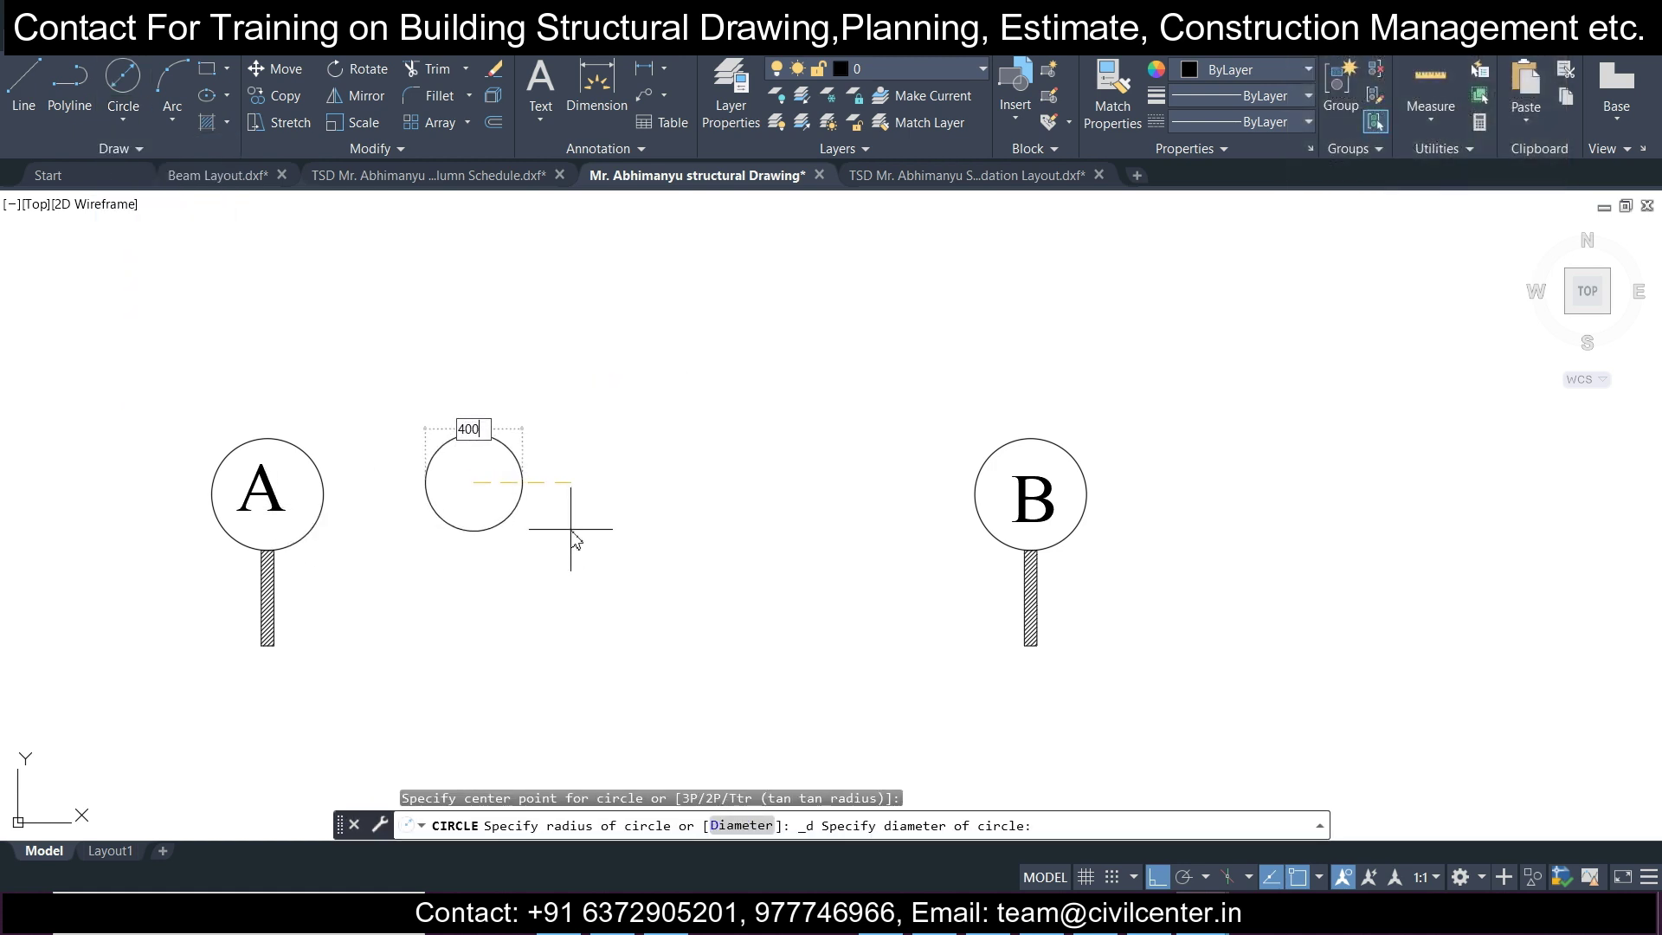
pyautogui.press('Return')
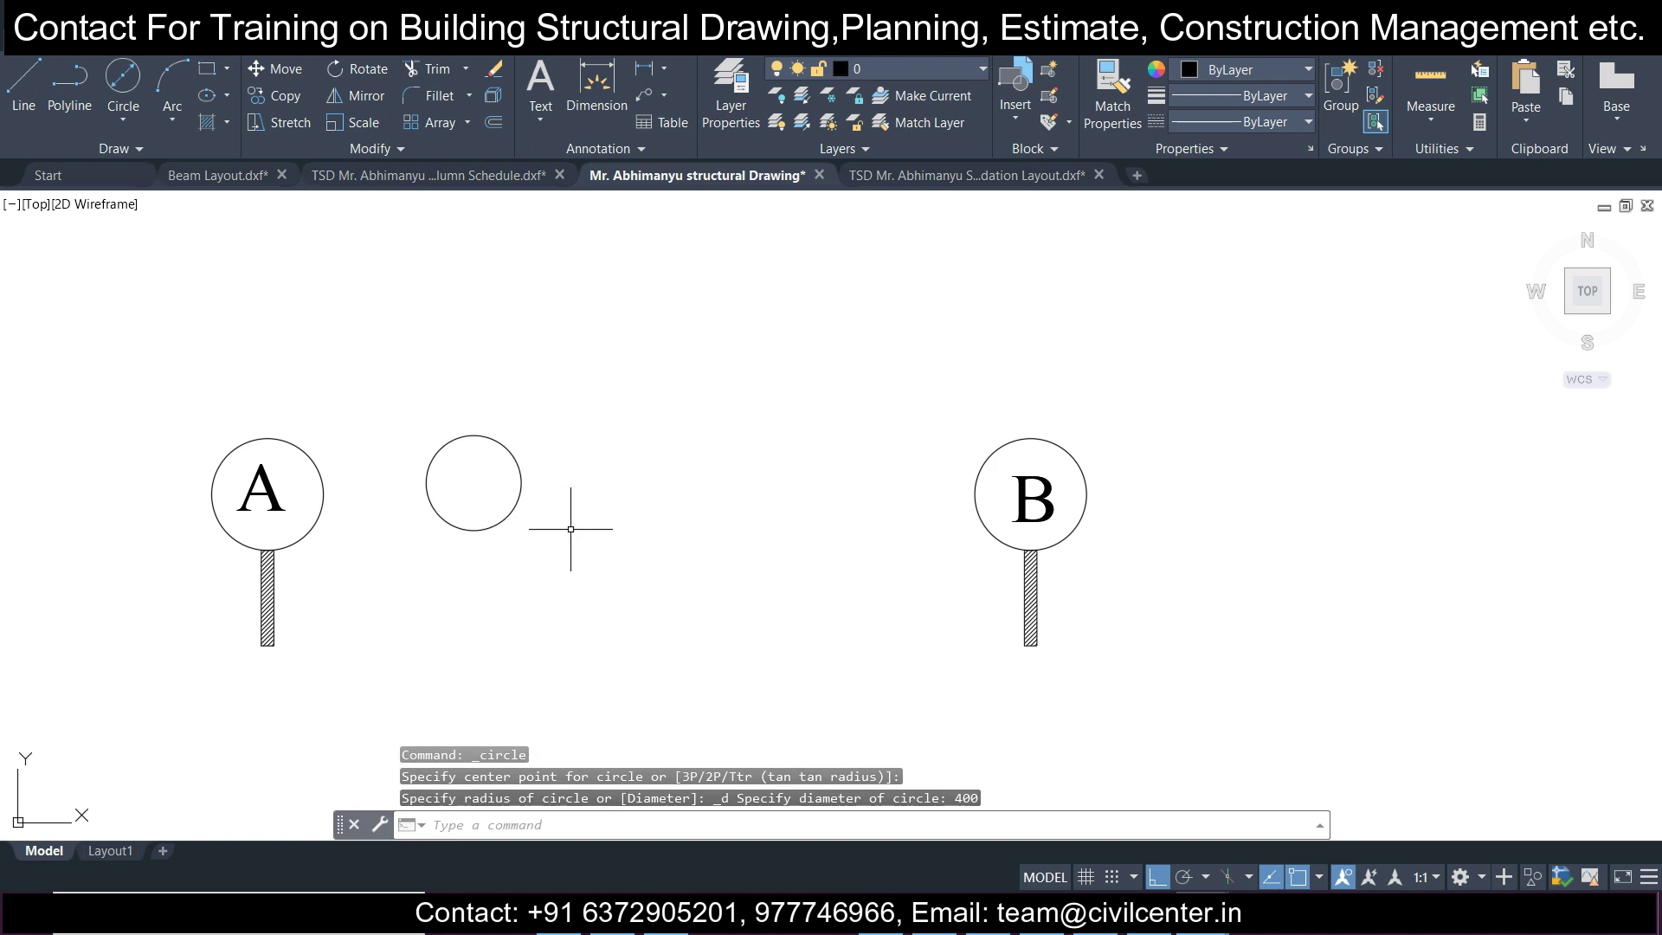
# Draw a 100 by 500 rectangle starting from the bottom point of the new circle.
pyautogui.click(208, 70)
pyautogui.click(473, 530)
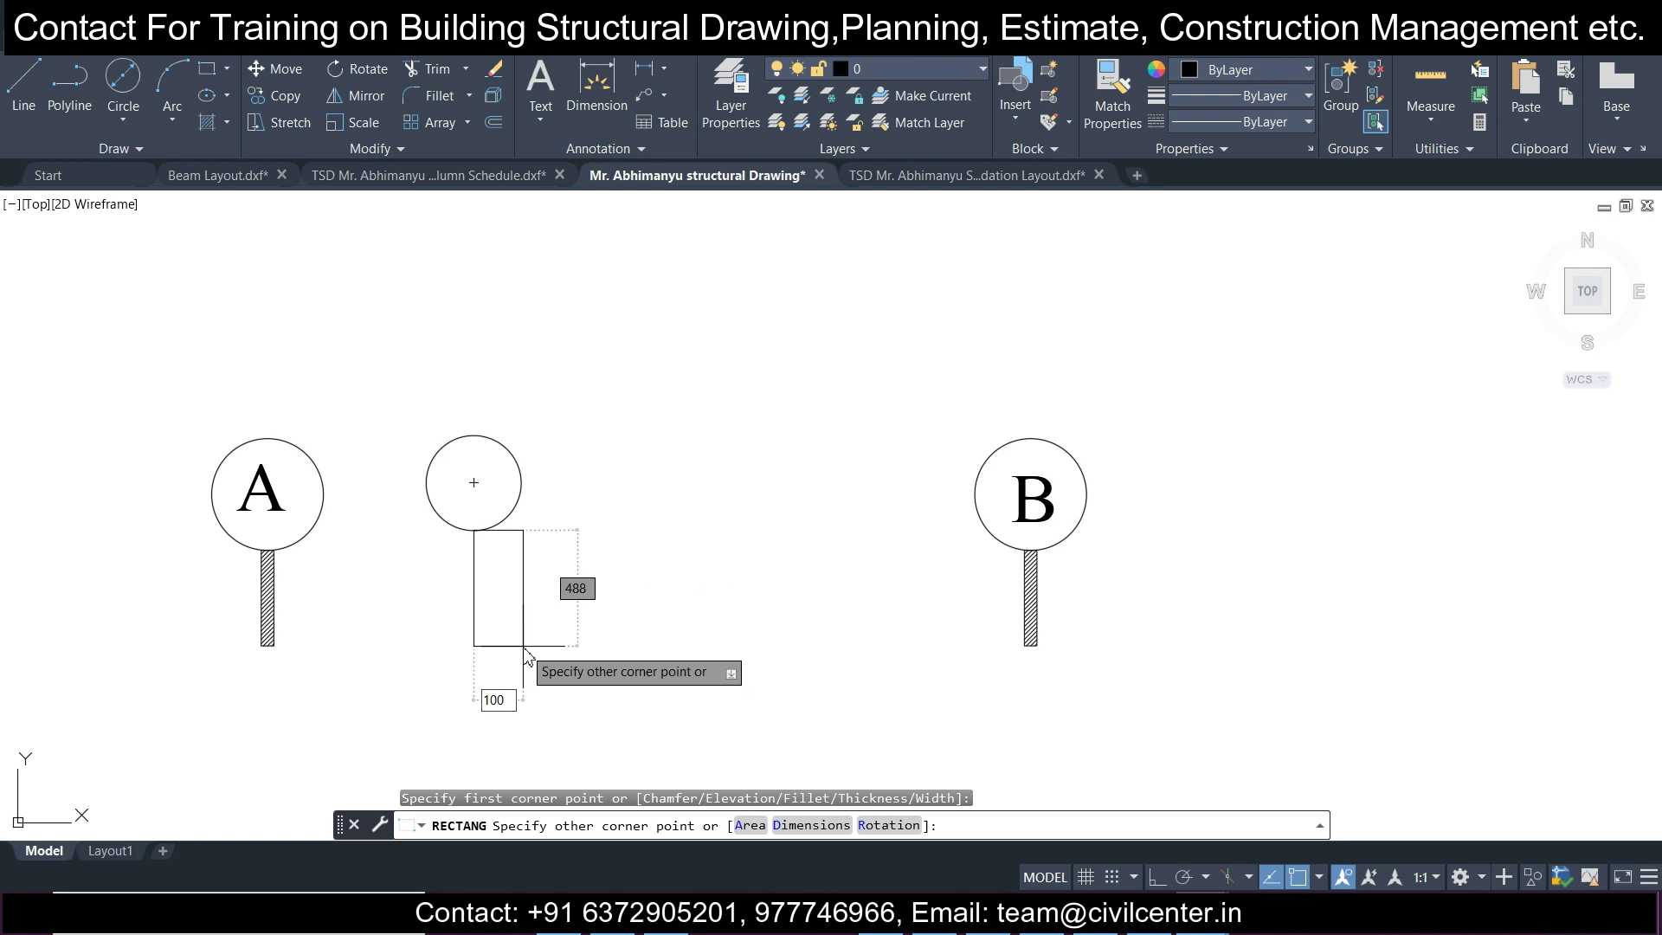
pyautogui.write('100')
pyautogui.press('Tab')
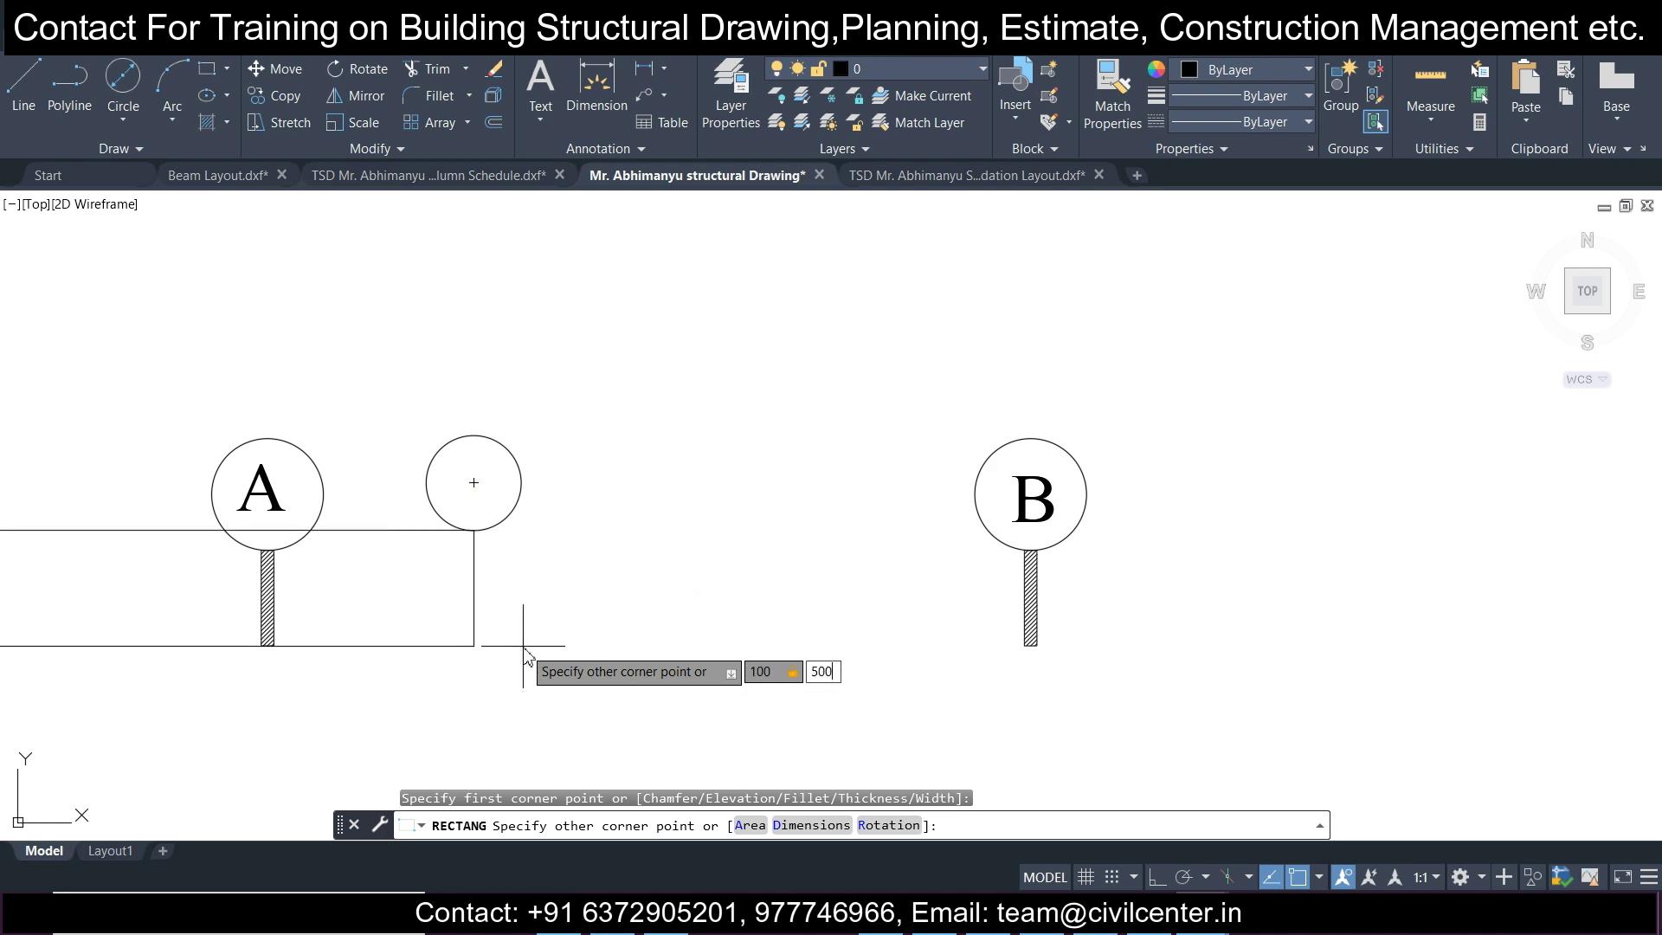
pyautogui.press('Return')
# Stretch the rectangle's right edge 50 inward to make it narrower.
pyautogui.click(528, 424)
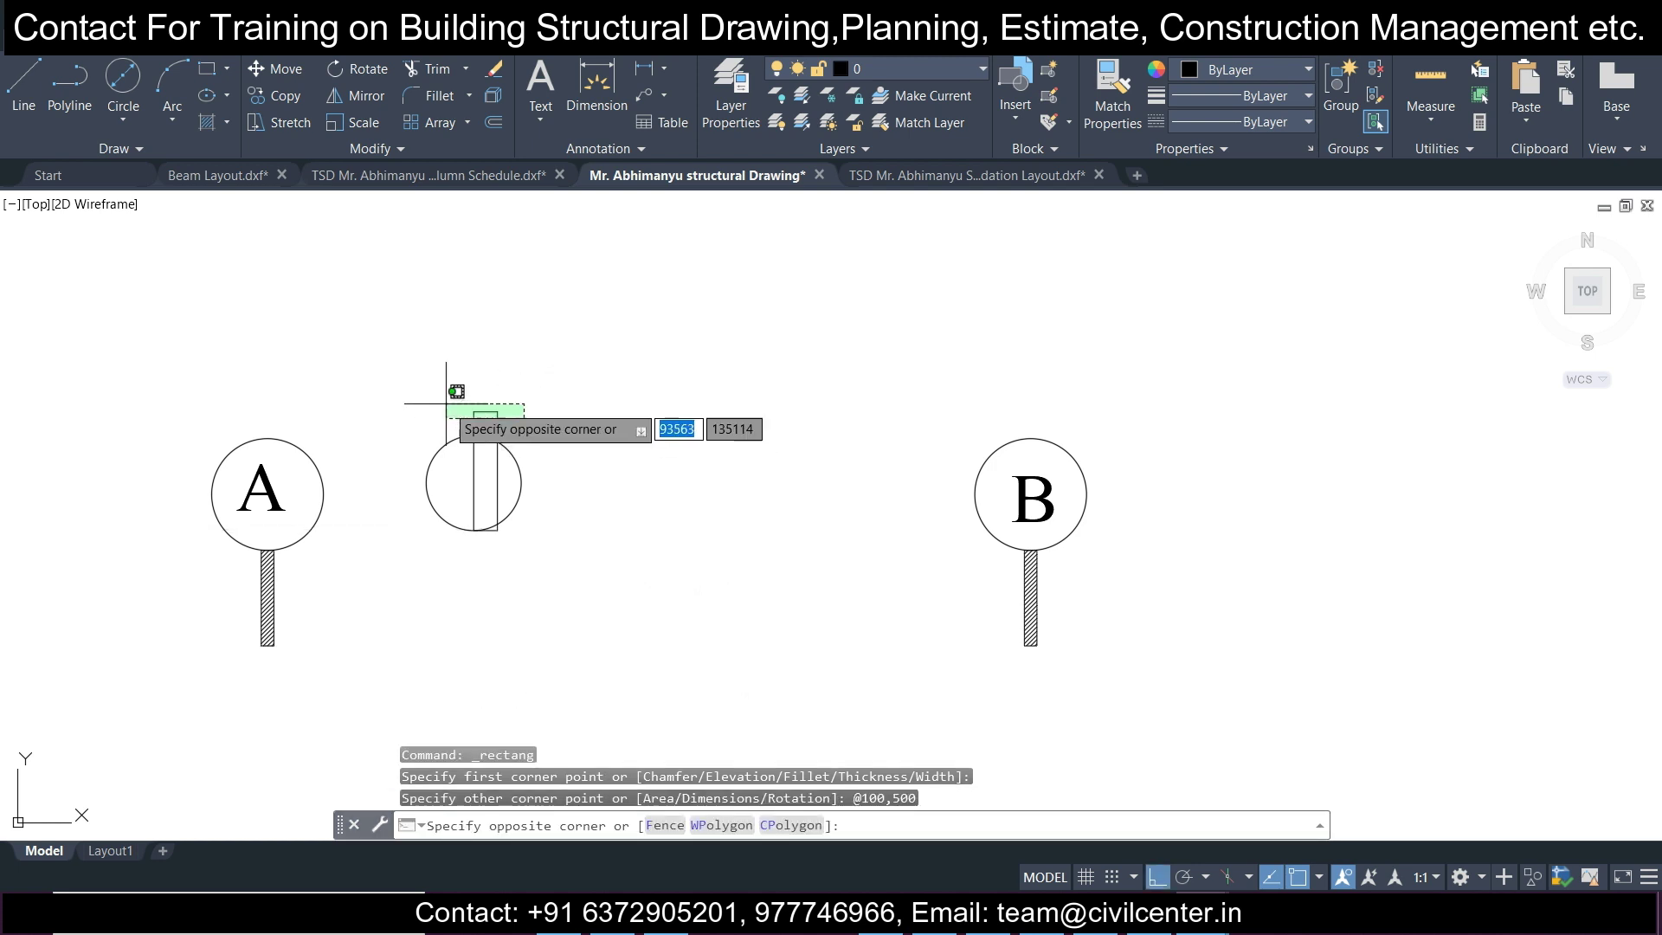
pyautogui.click(453, 386)
pyautogui.scroll(5, 482, 416)
pyautogui.scroll(-5, 485, 413)
pyautogui.moveTo(495, 406)
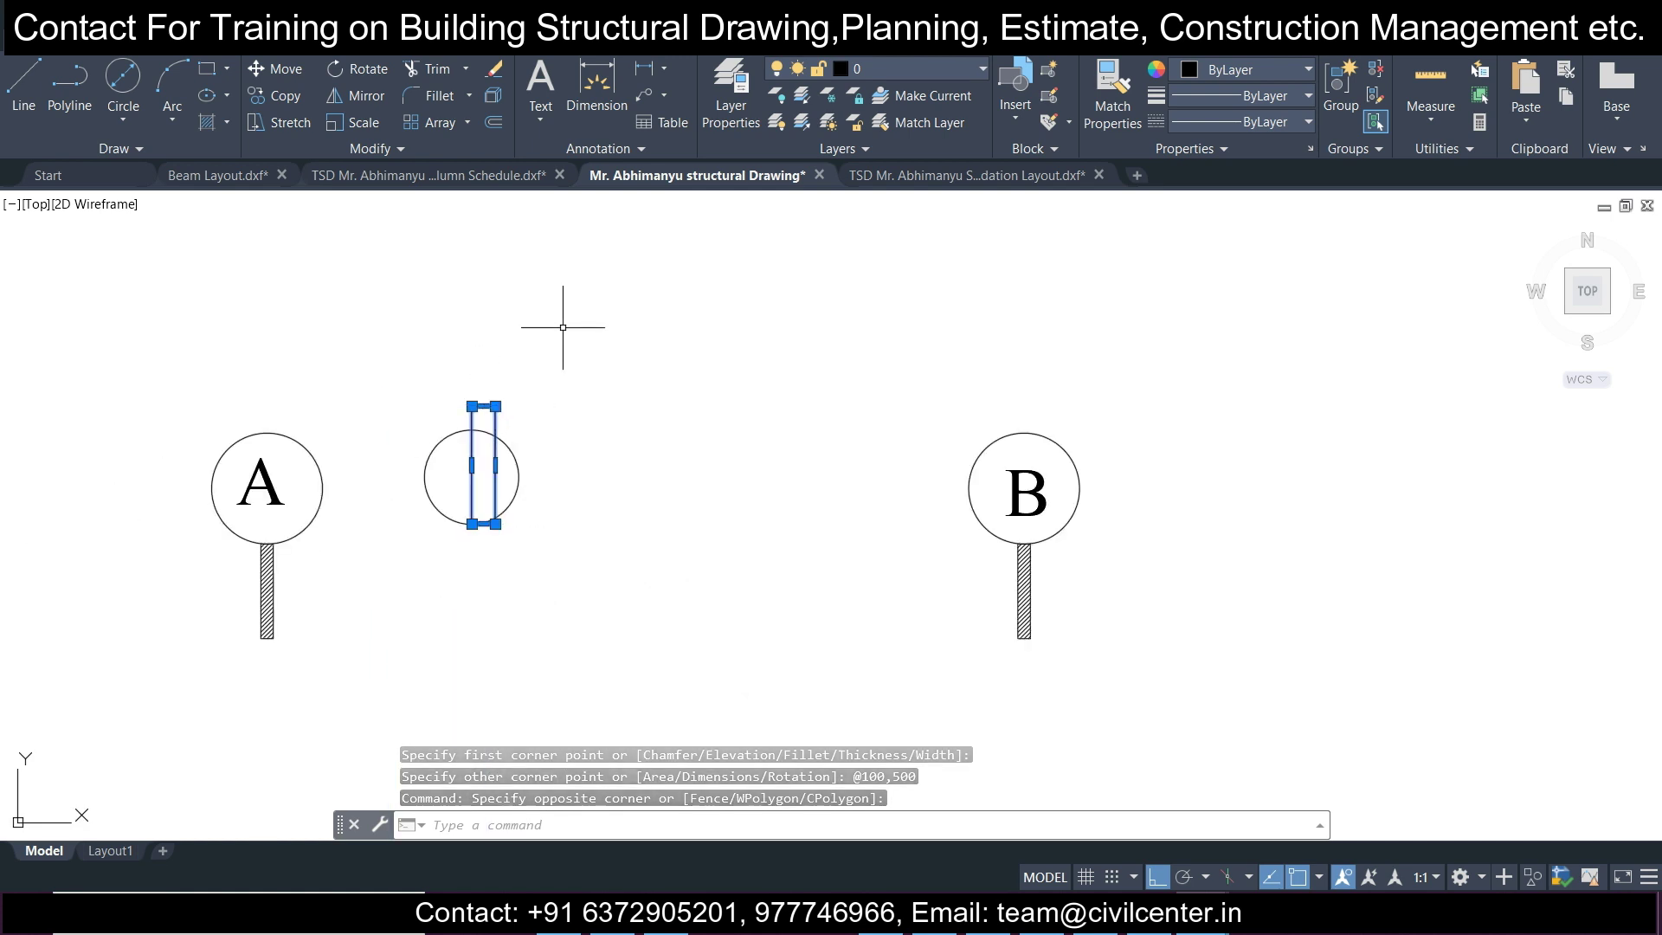
pyautogui.scroll(6, 499, 385)
pyautogui.click(478, 707)
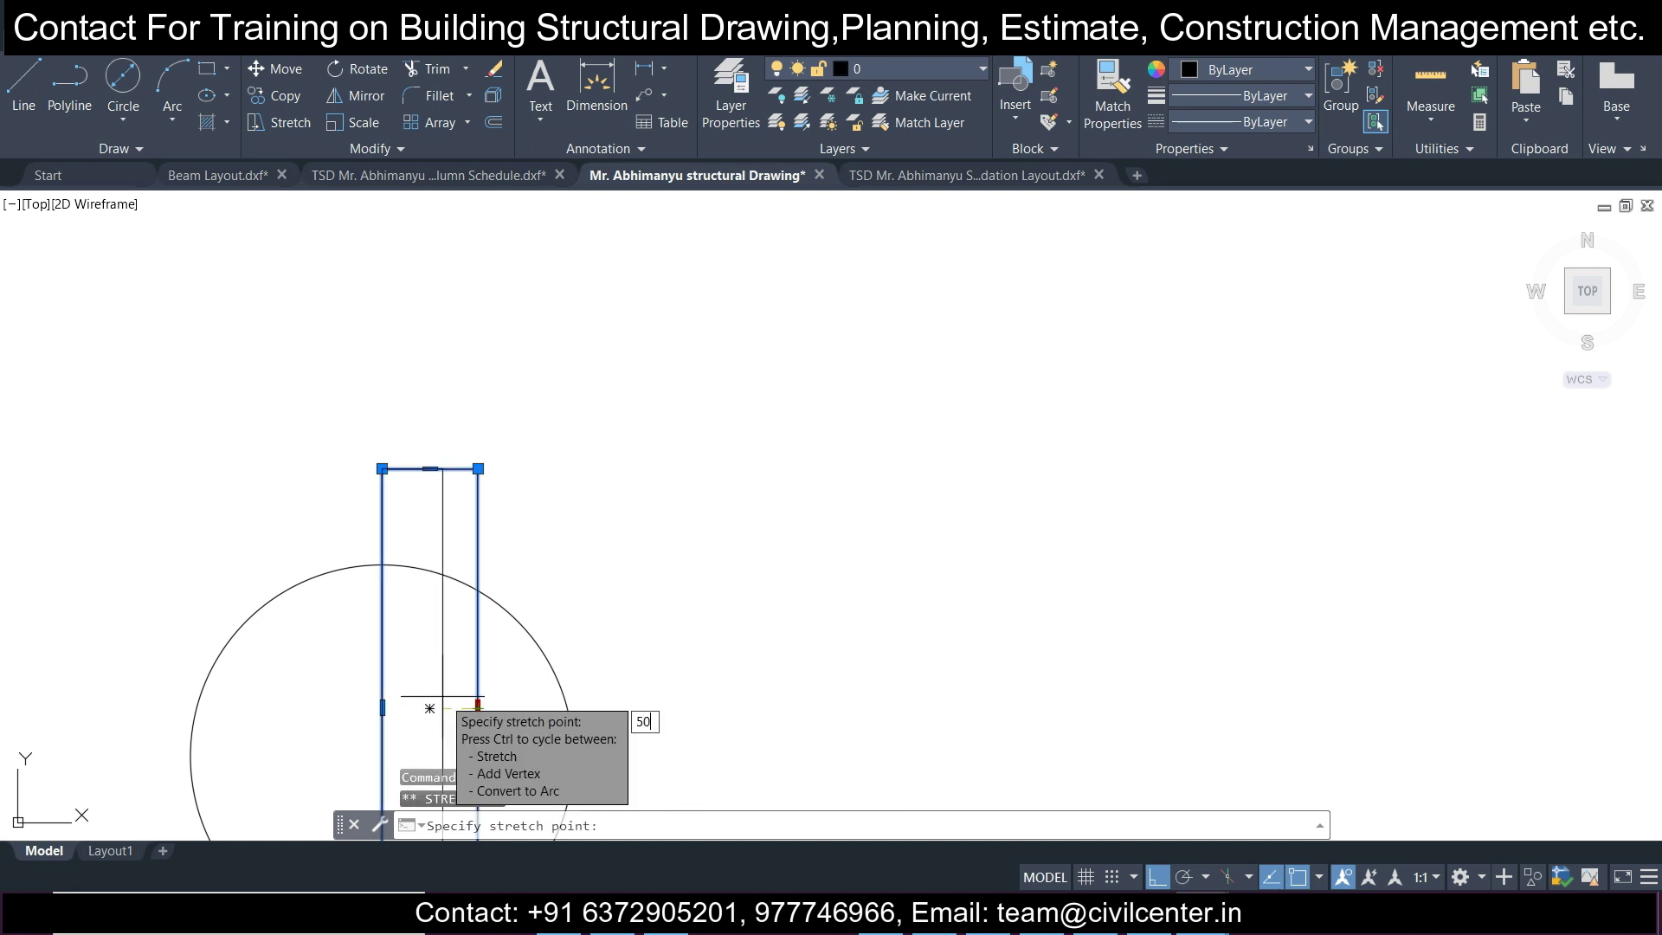
pyautogui.press('Return')
pyautogui.scroll(-4, 466, 483)
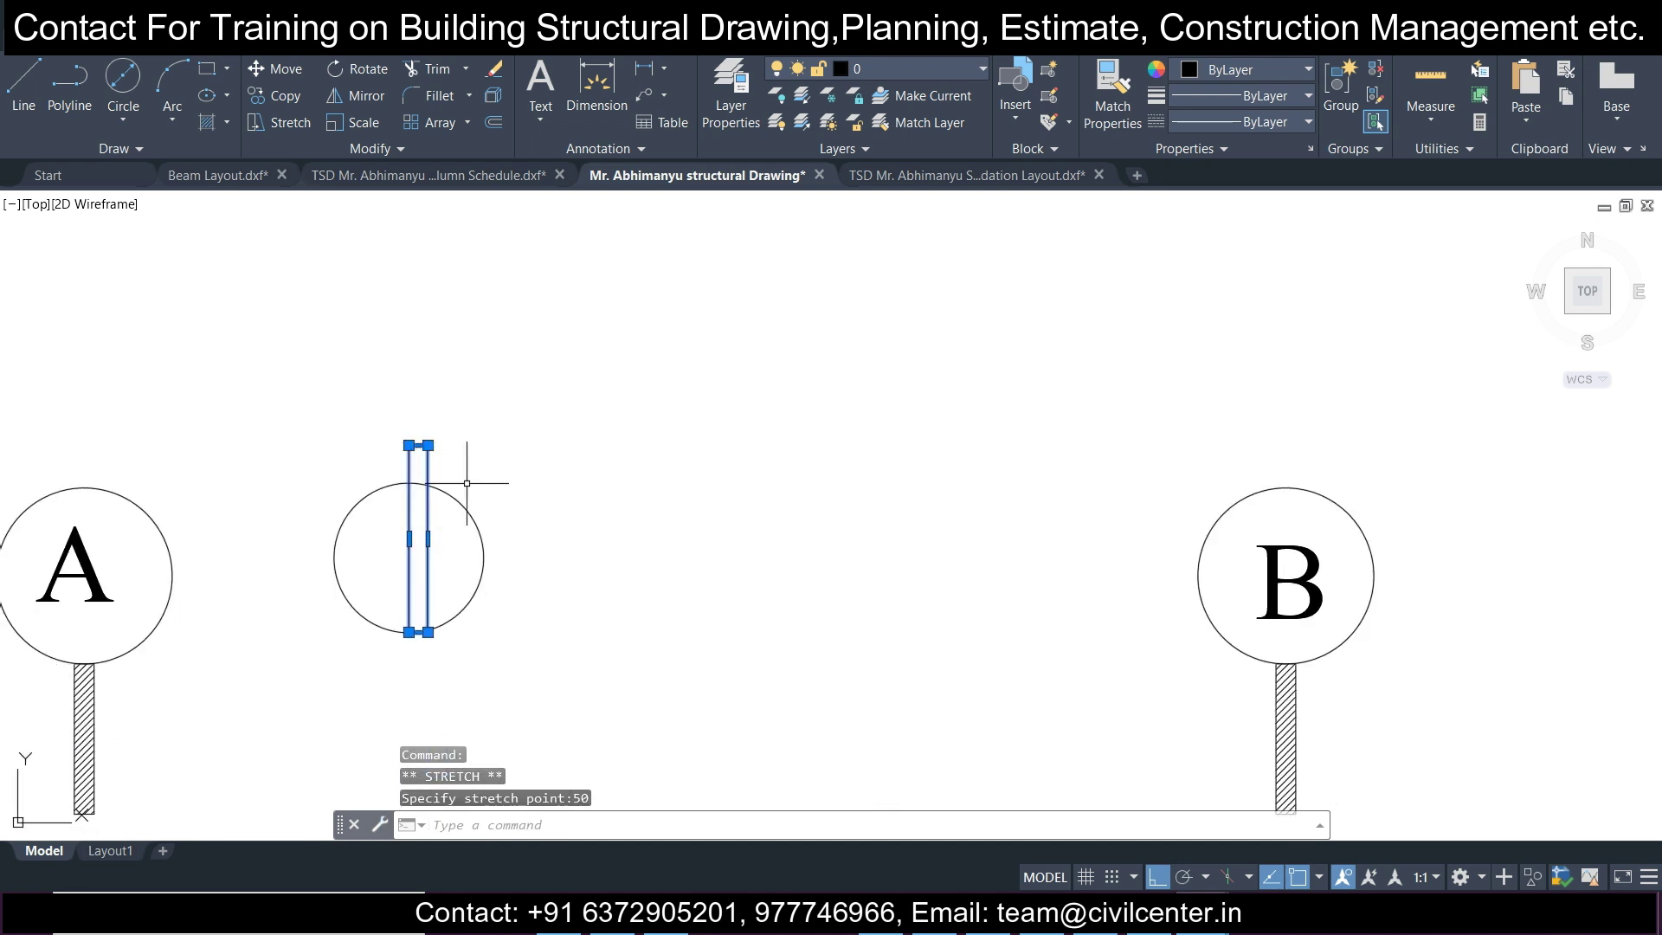
# Move the narrow rectangle straight down to just below the circle as the bubble's stem.
pyautogui.write('m')
pyautogui.press('Return')
pyautogui.click(558, 485)
pyautogui.click(559, 680)
pyautogui.moveTo(556, 645); pyautogui.dragTo(576, 488, button='middle')
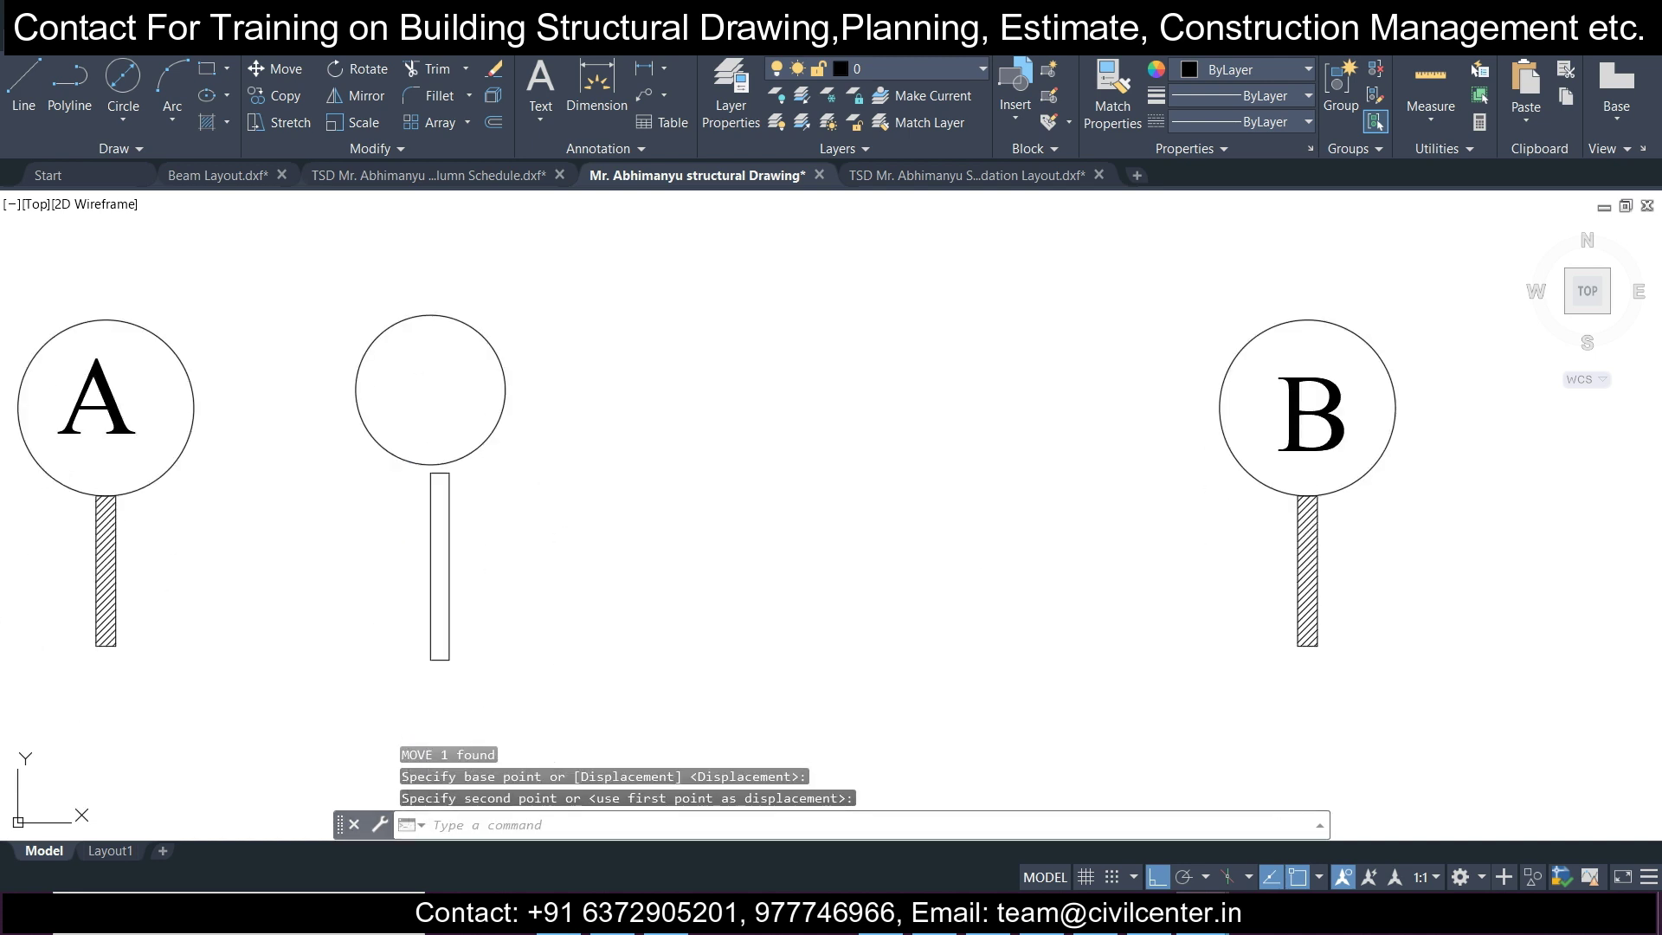
# Hatch the inside of the narrow rectangle with the ANSI36 pattern.
pyautogui.write('h')
pyautogui.press('Return')
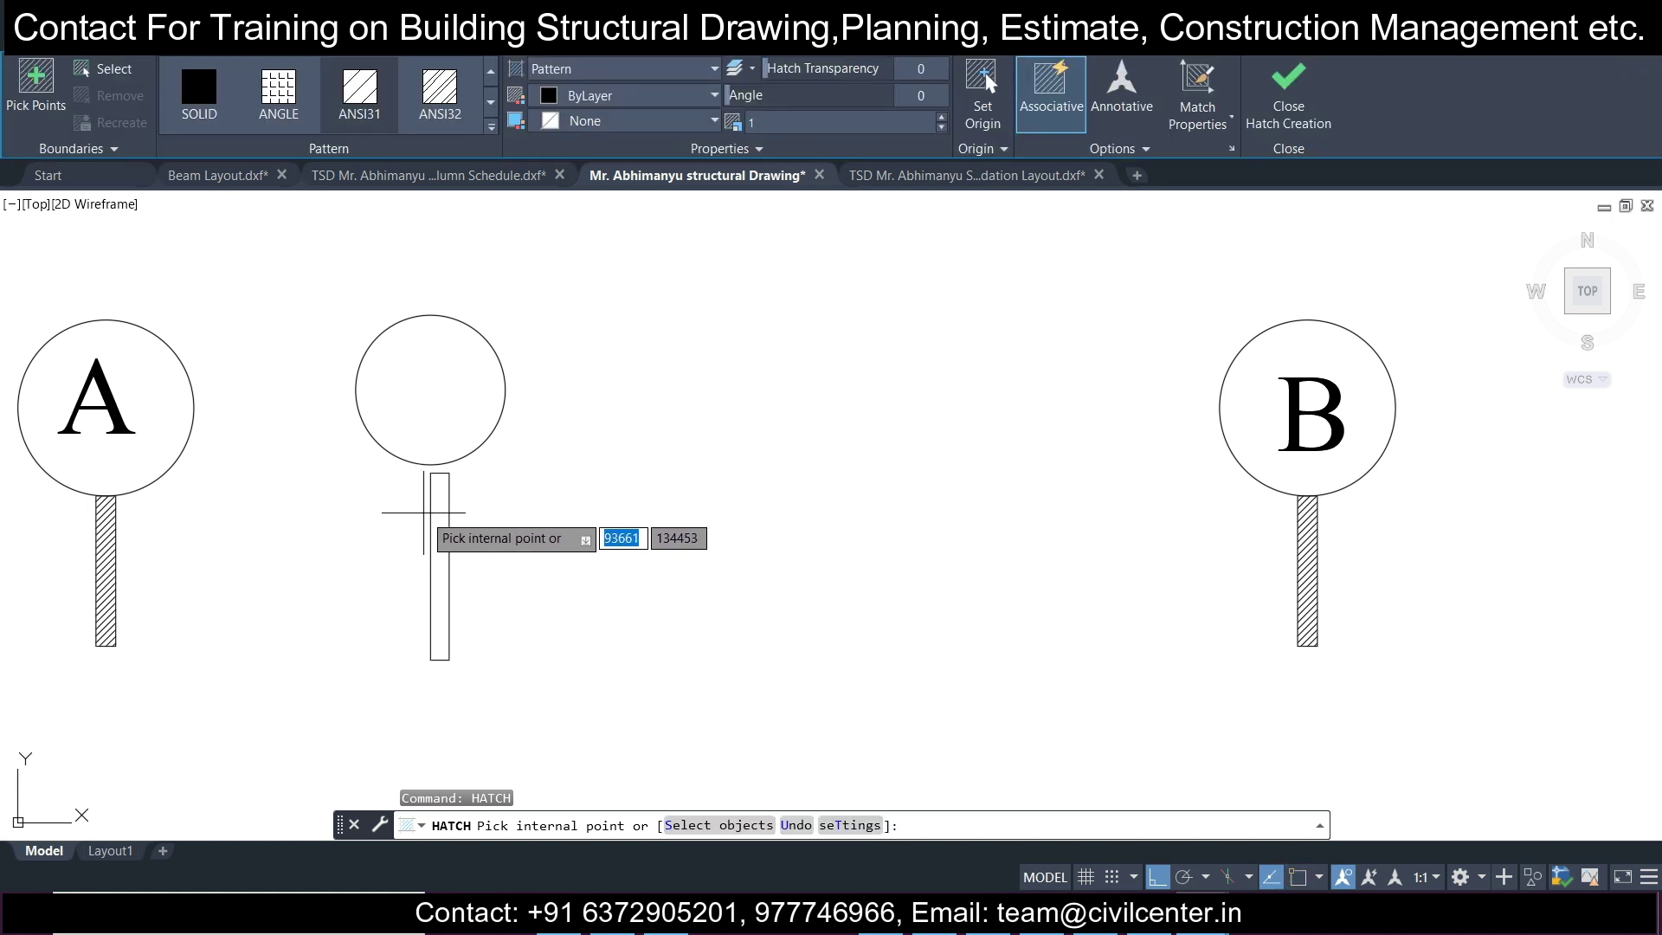
pyautogui.click(438, 523)
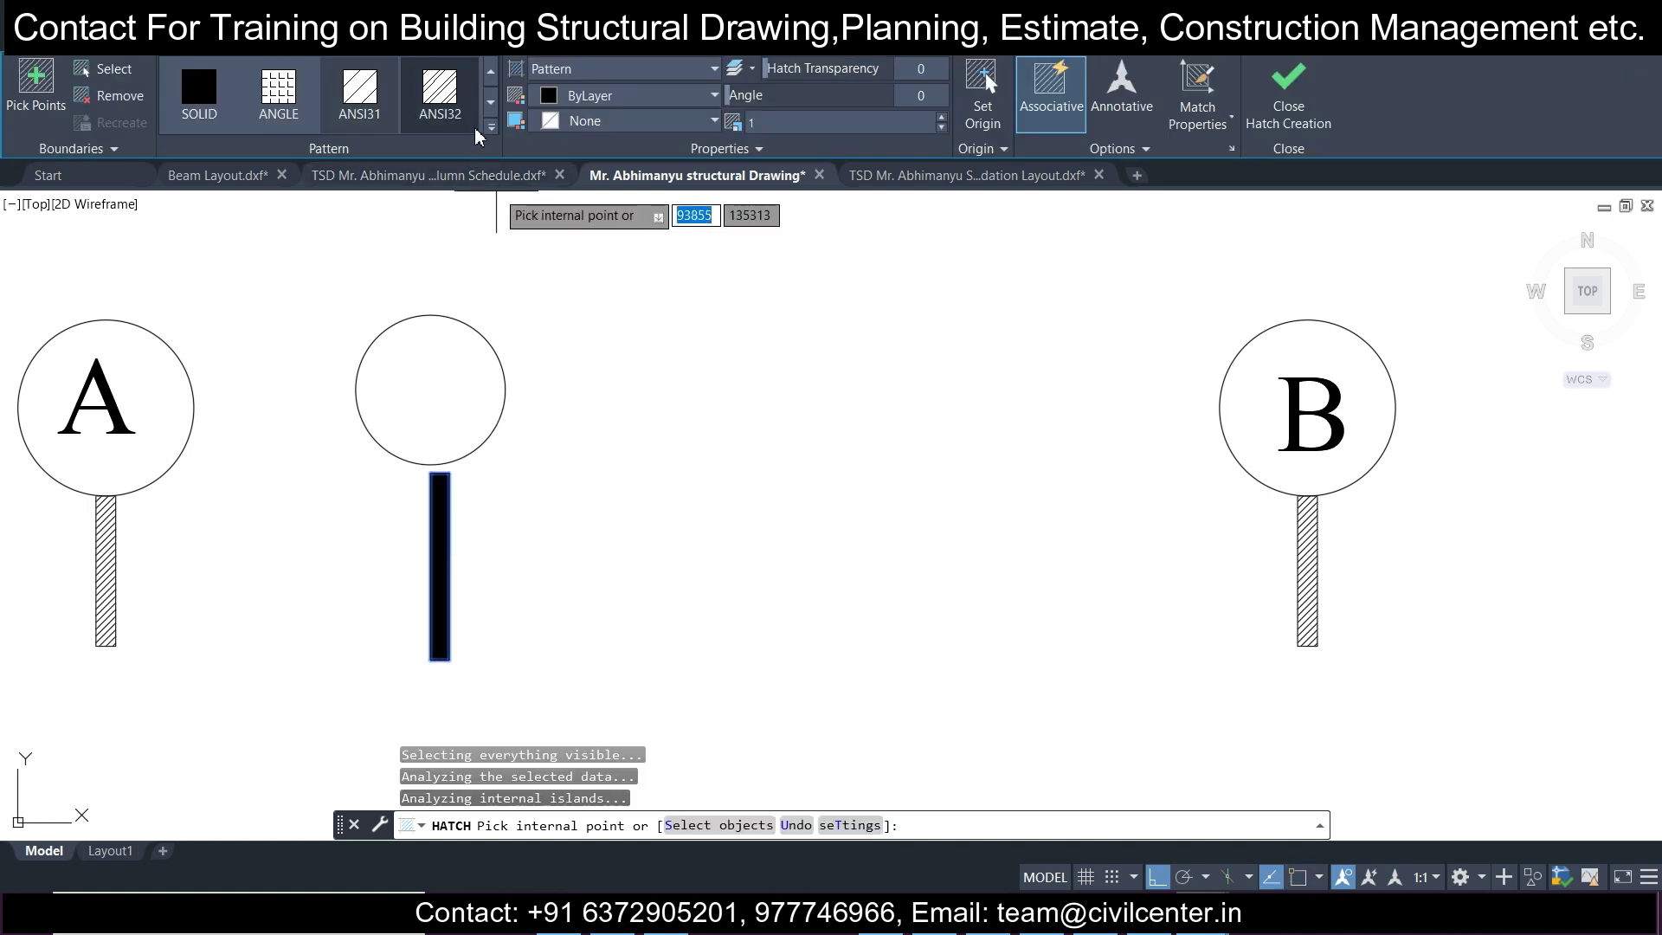
pyautogui.click(440, 95)
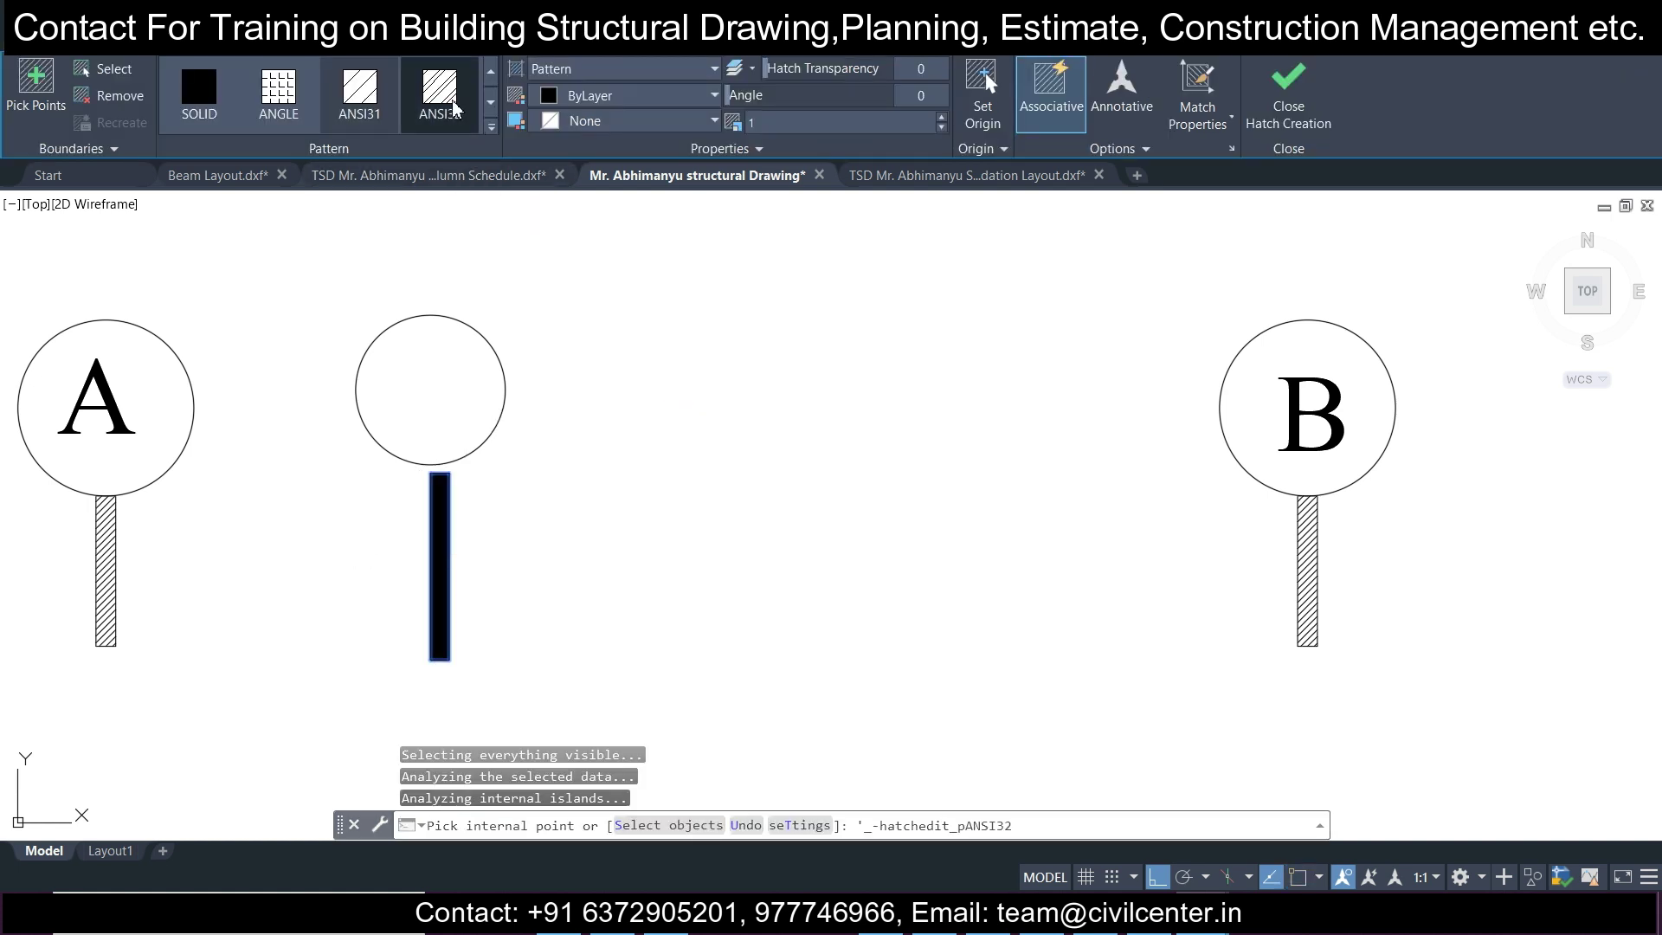
pyautogui.click(491, 127)
pyautogui.click(438, 173)
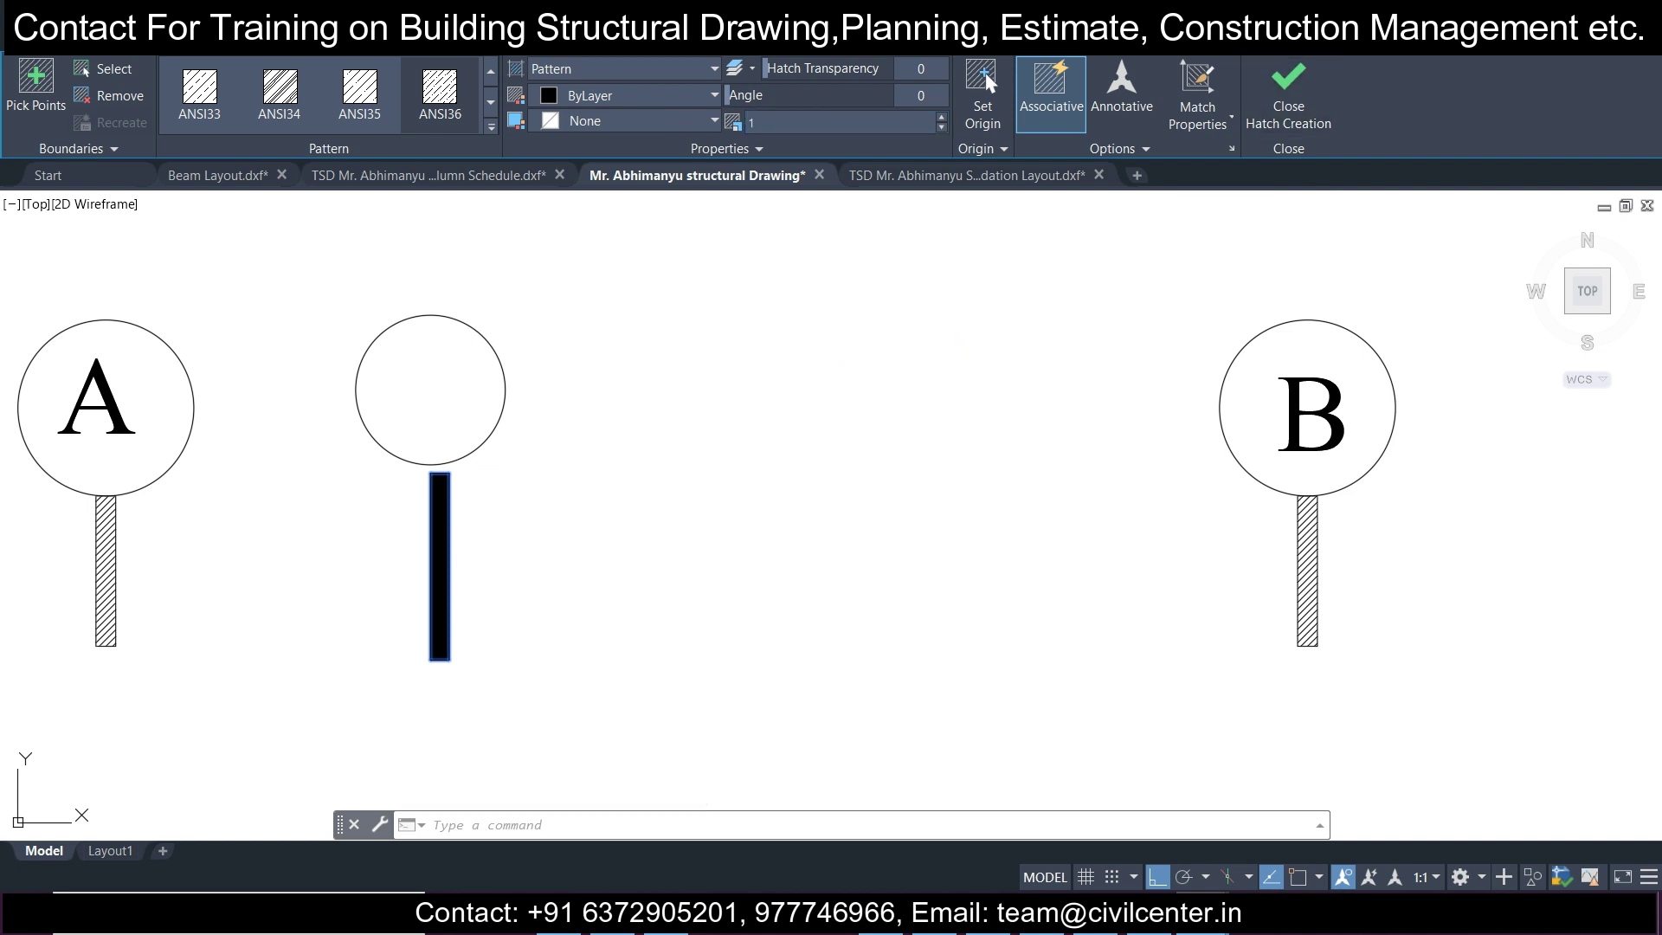
# Set the stem's hatch scale to 70 and finish the hatch.
pyautogui.click(596, 372)
pyautogui.click(1014, 482)
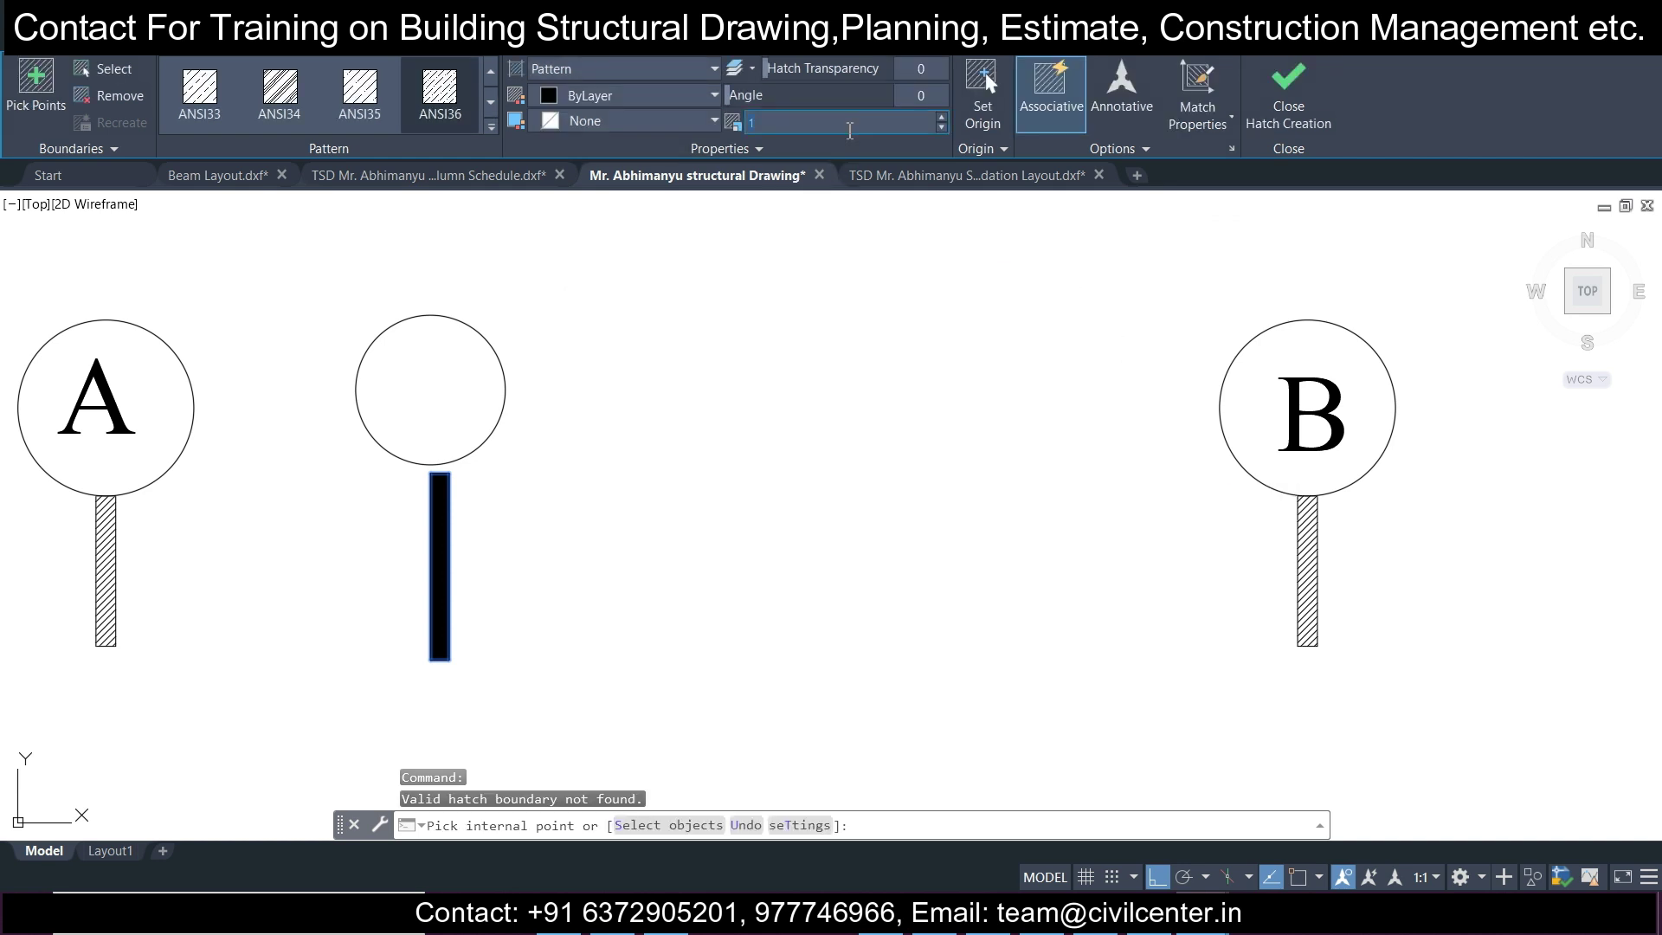
pyautogui.click(869, 276)
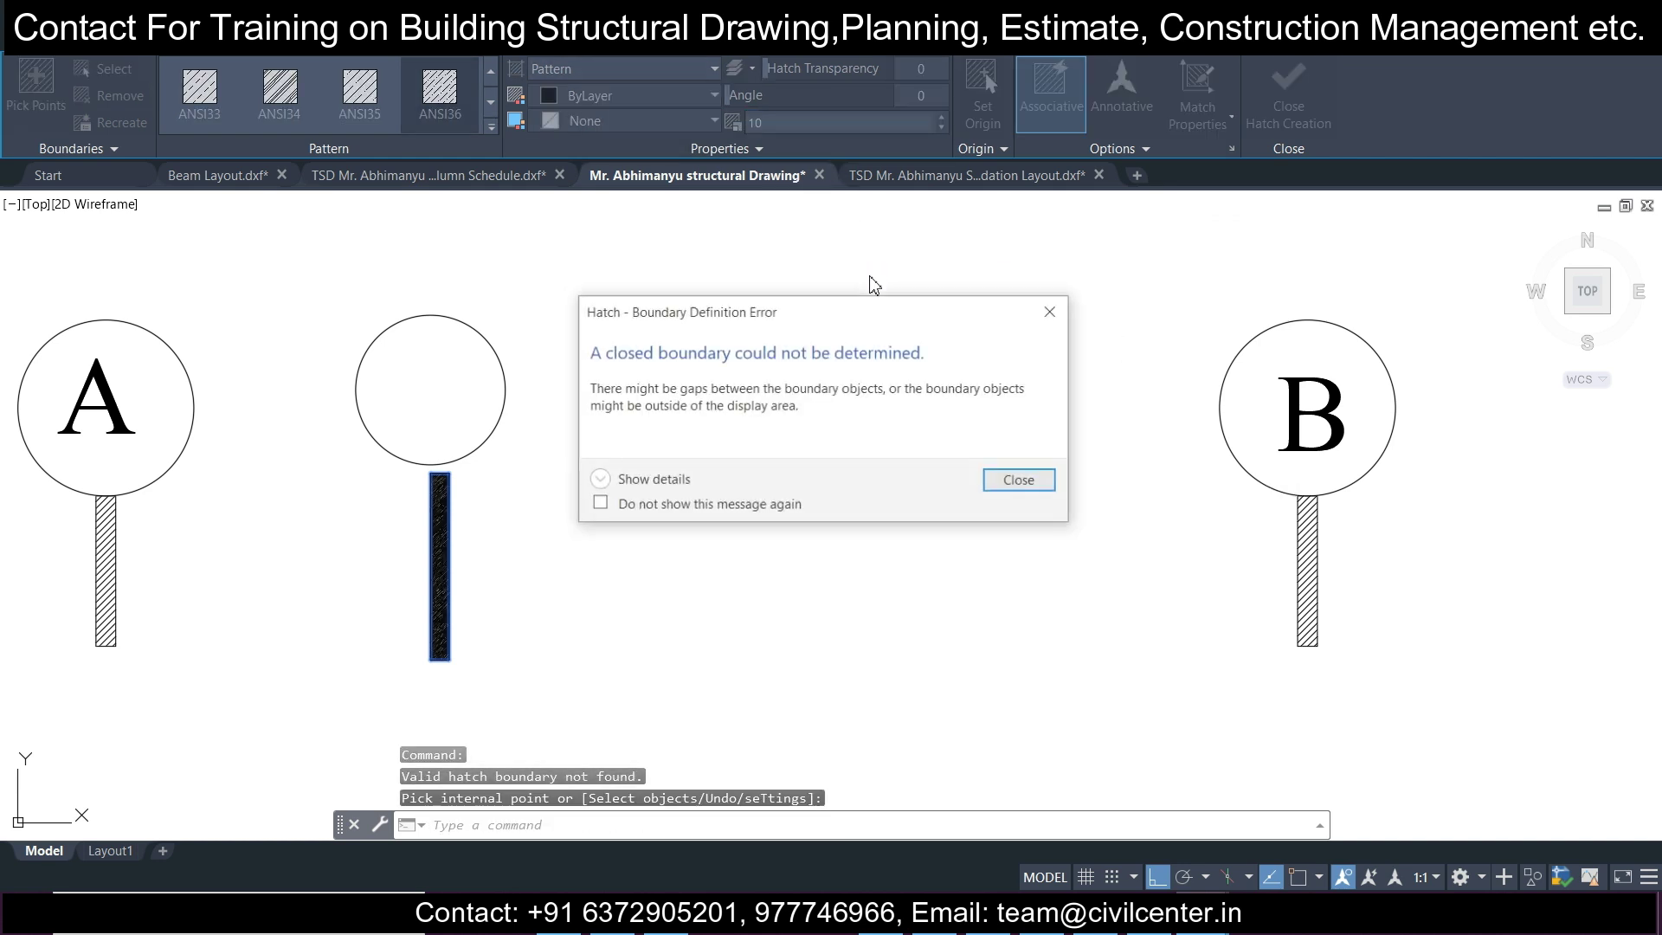
pyautogui.click(1039, 487)
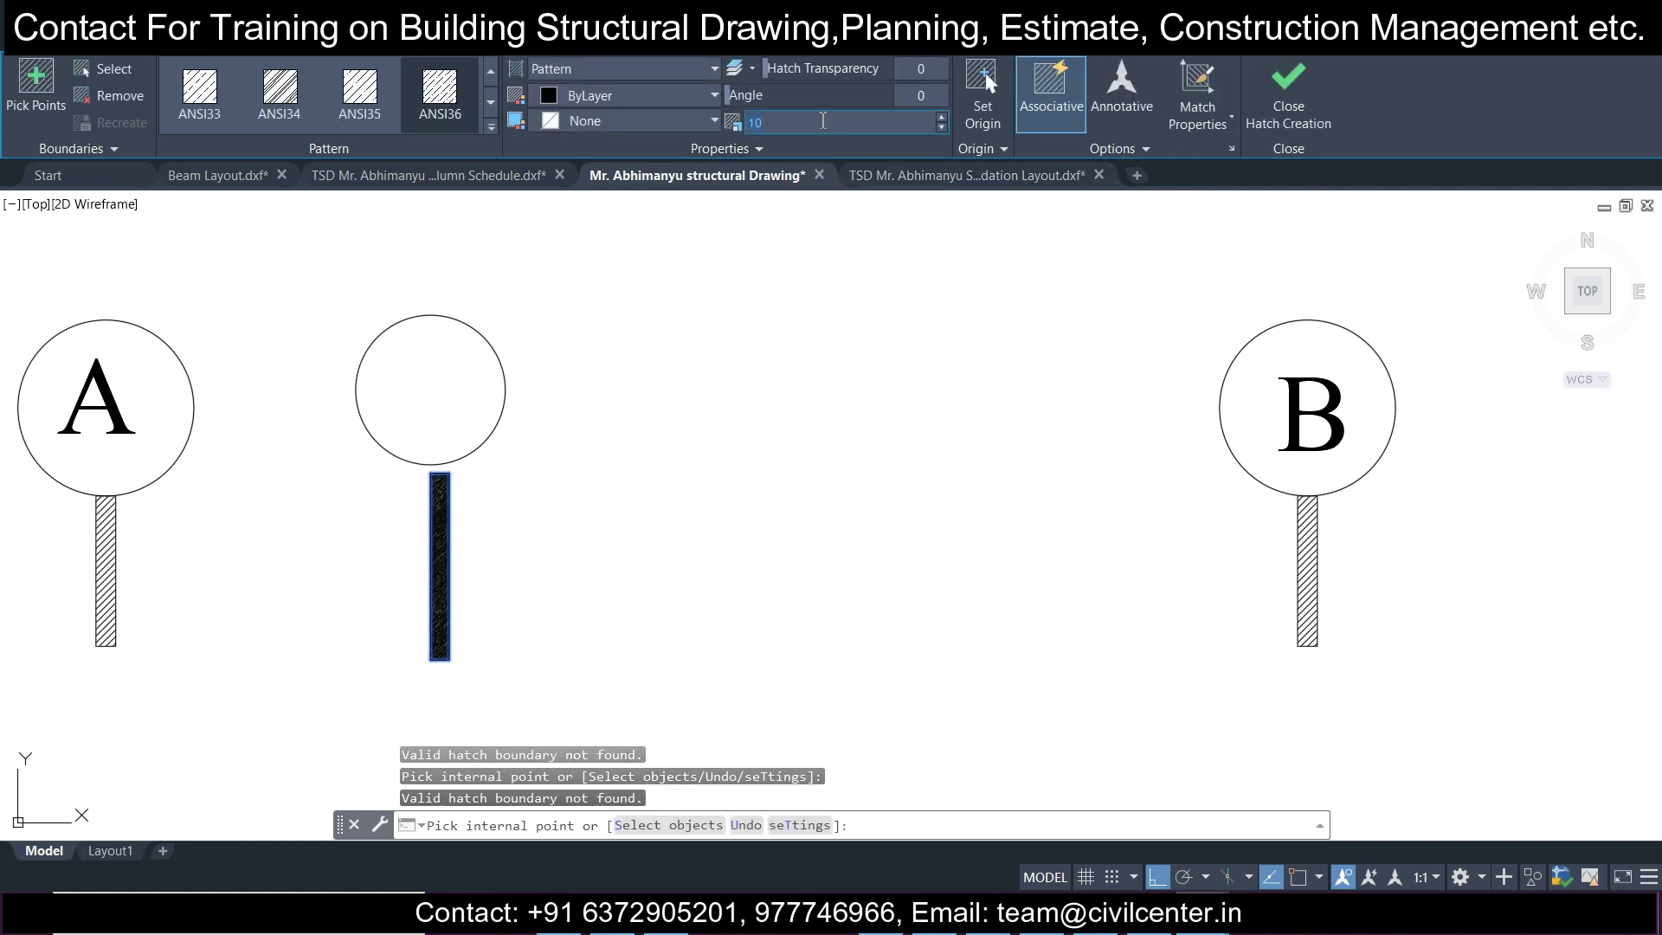
pyautogui.click(765, 375)
pyautogui.click(1055, 487)
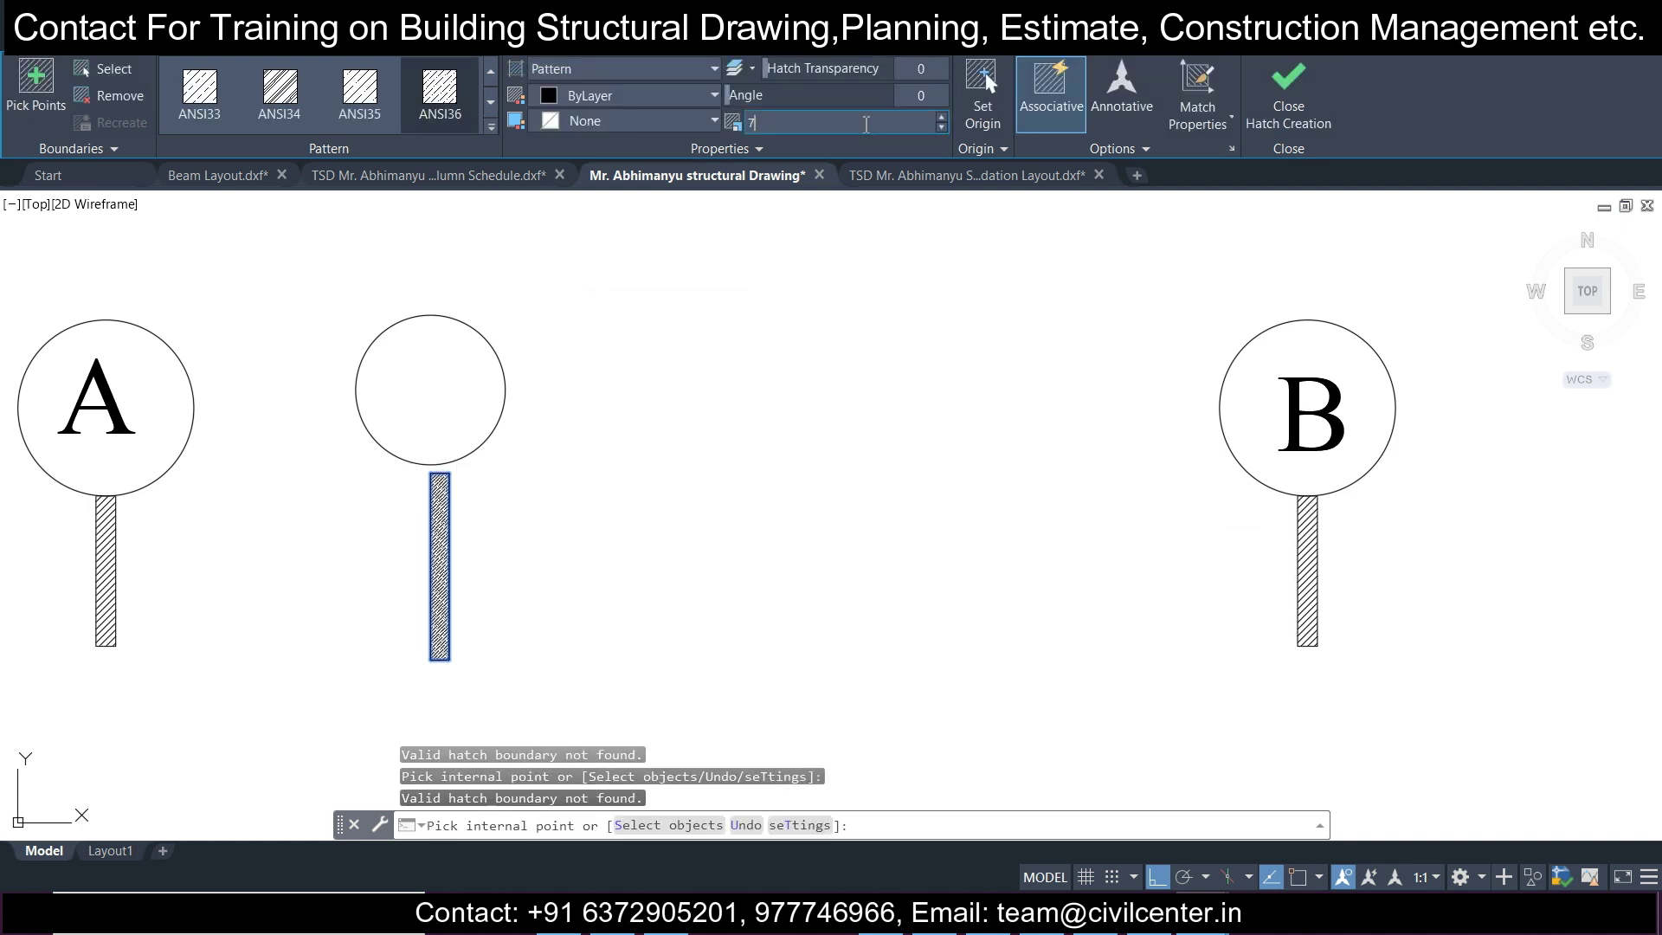
pyautogui.click(704, 458)
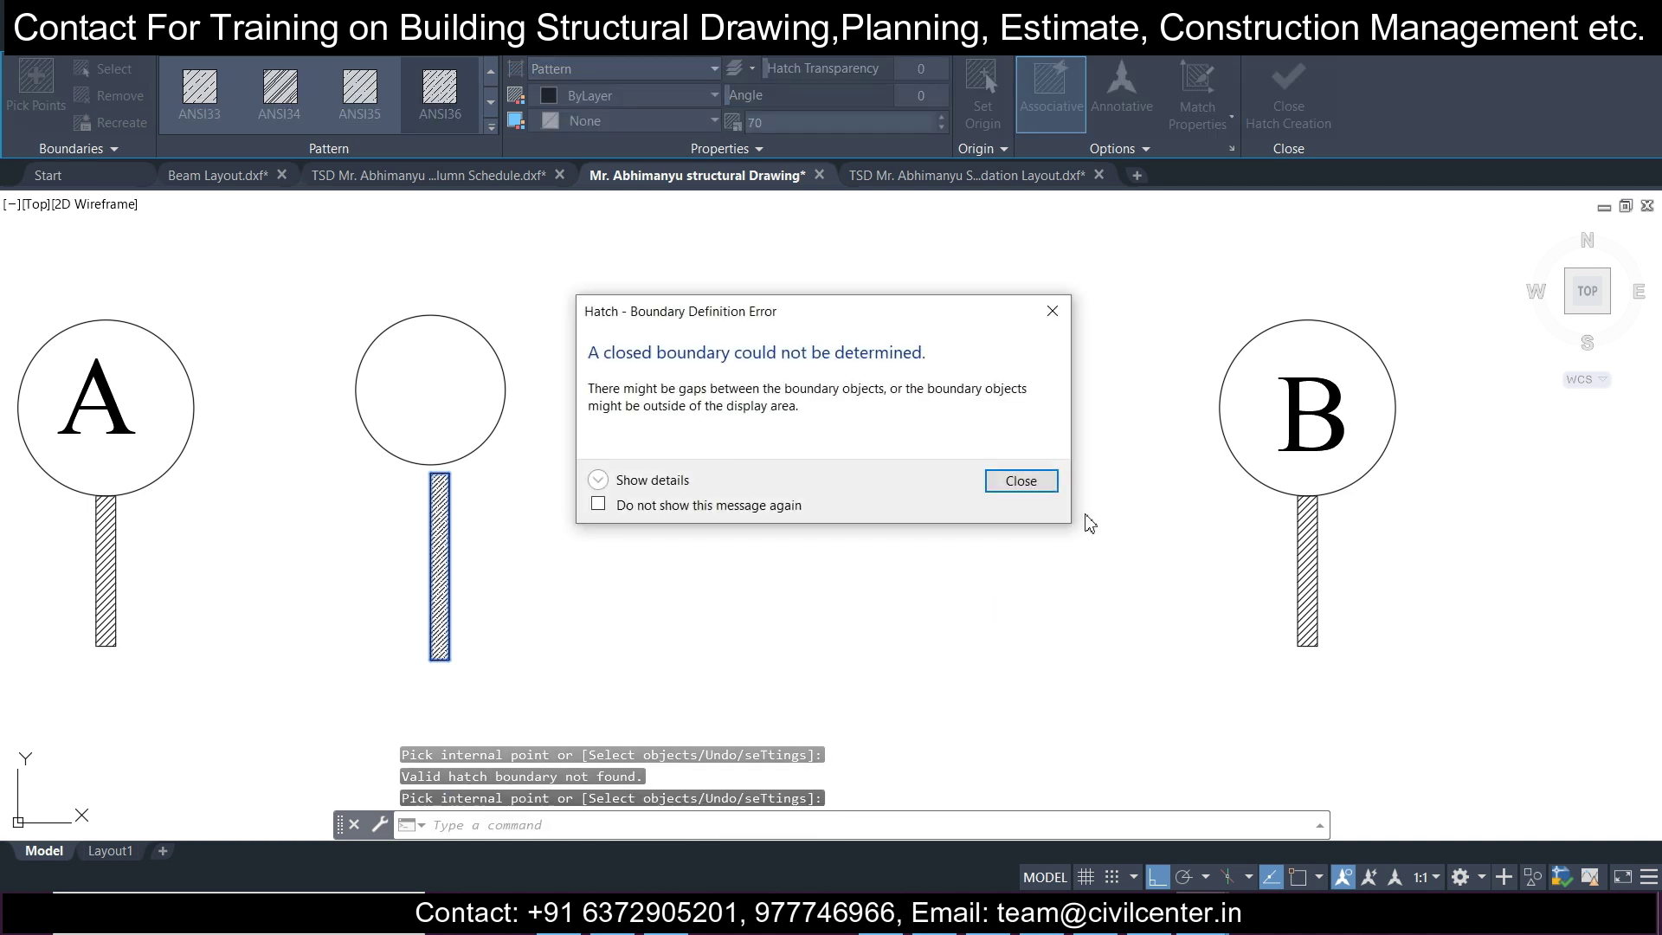
pyautogui.click(1038, 489)
pyautogui.scroll(-2, 415, 507)
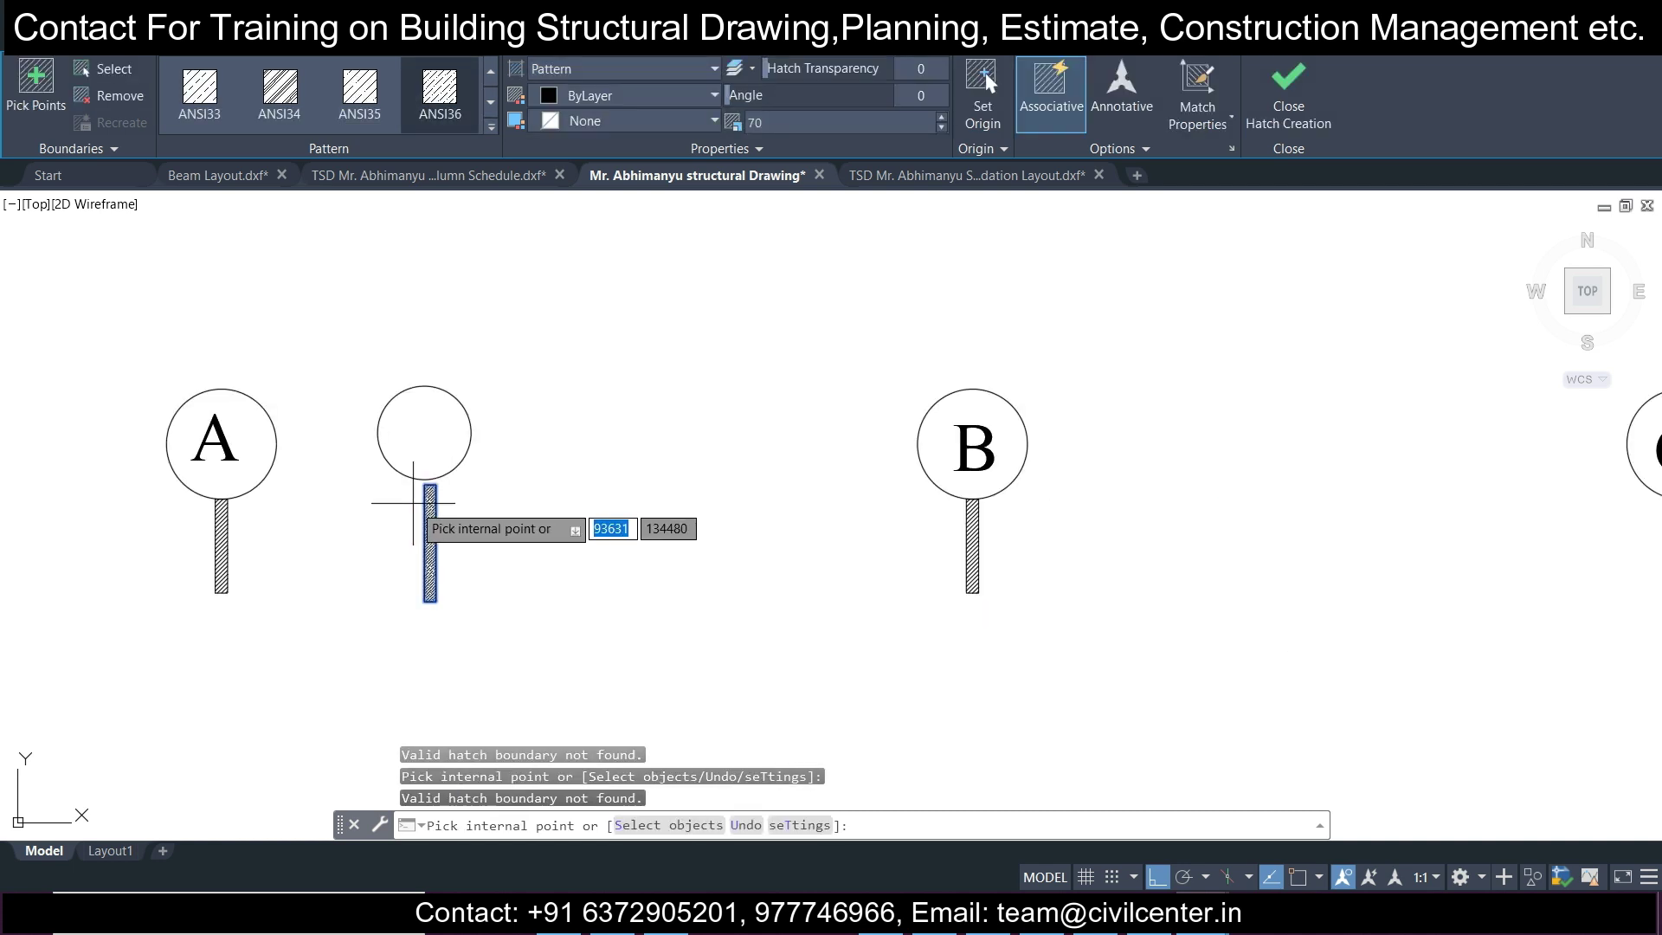
pyautogui.press('Escape')
pyautogui.scroll(2, 248, 427)
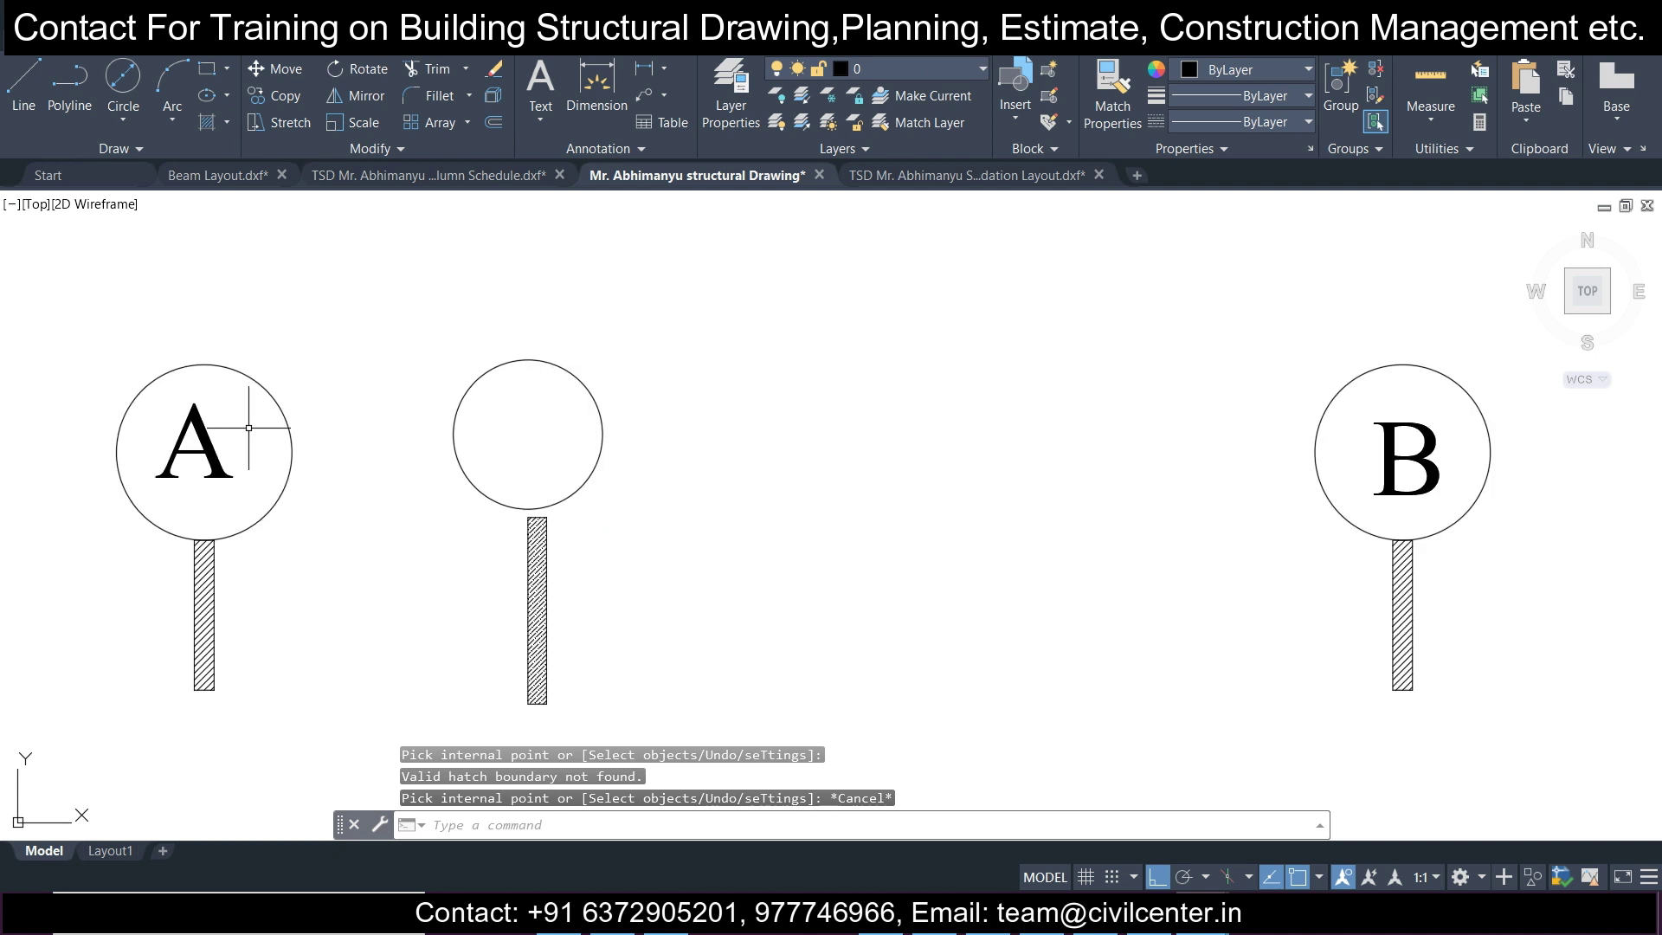
# Add the multiline text "D" with height 200 inside the new circle.
pyautogui.click(545, 113)
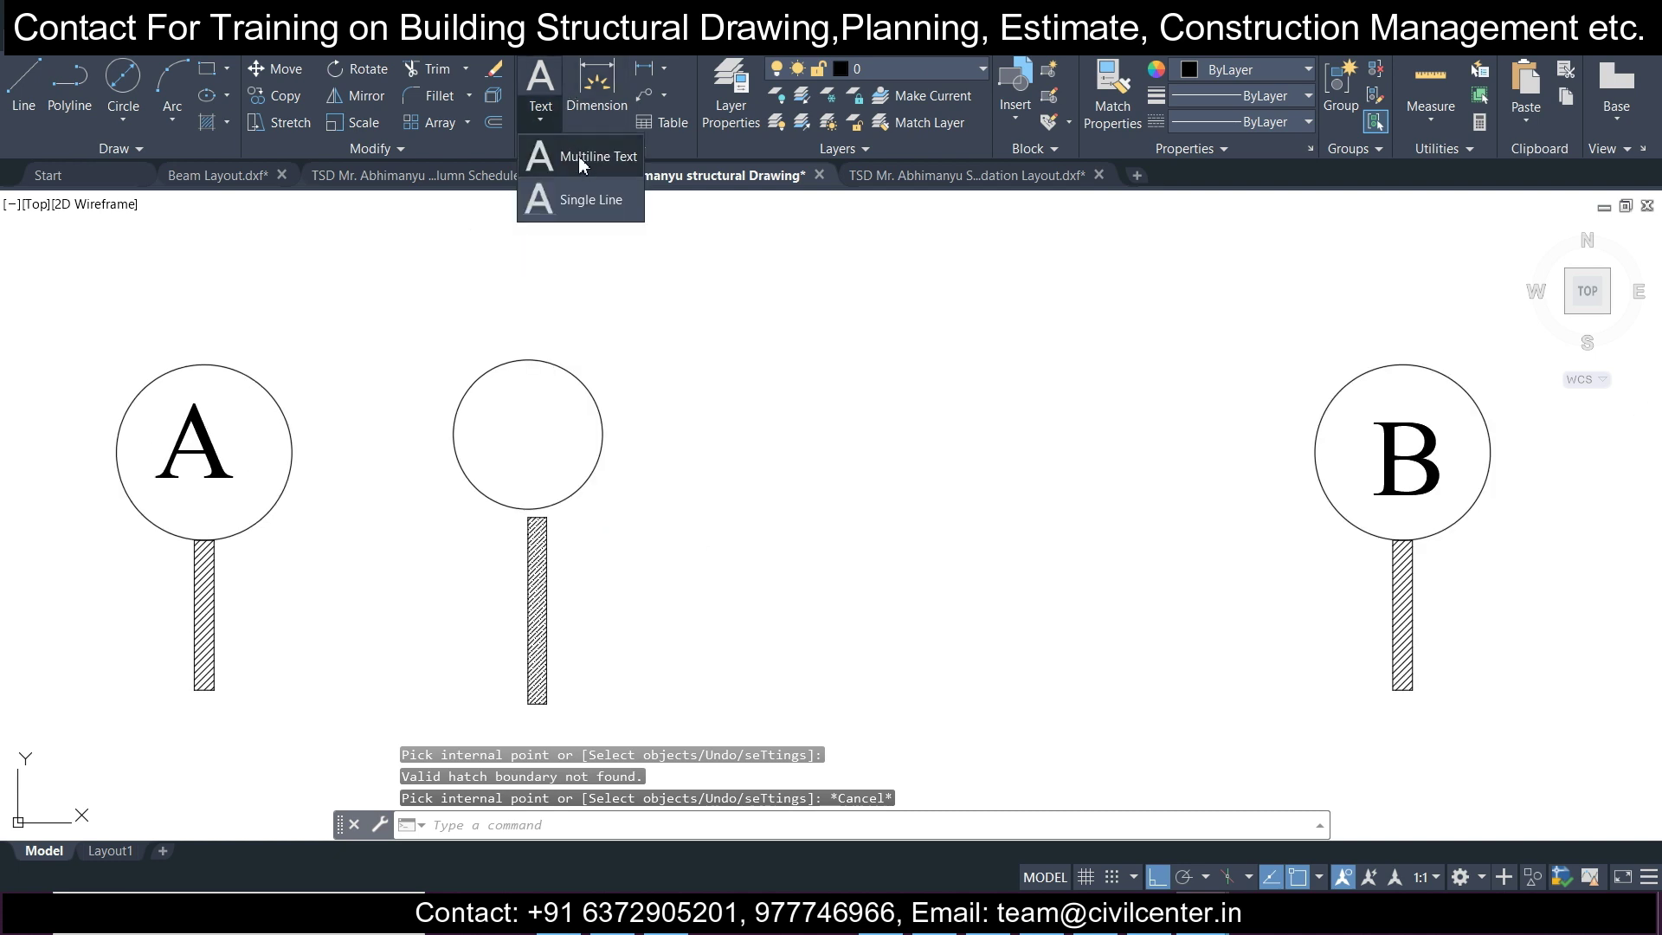
pyautogui.click(579, 164)
pyautogui.click(486, 379)
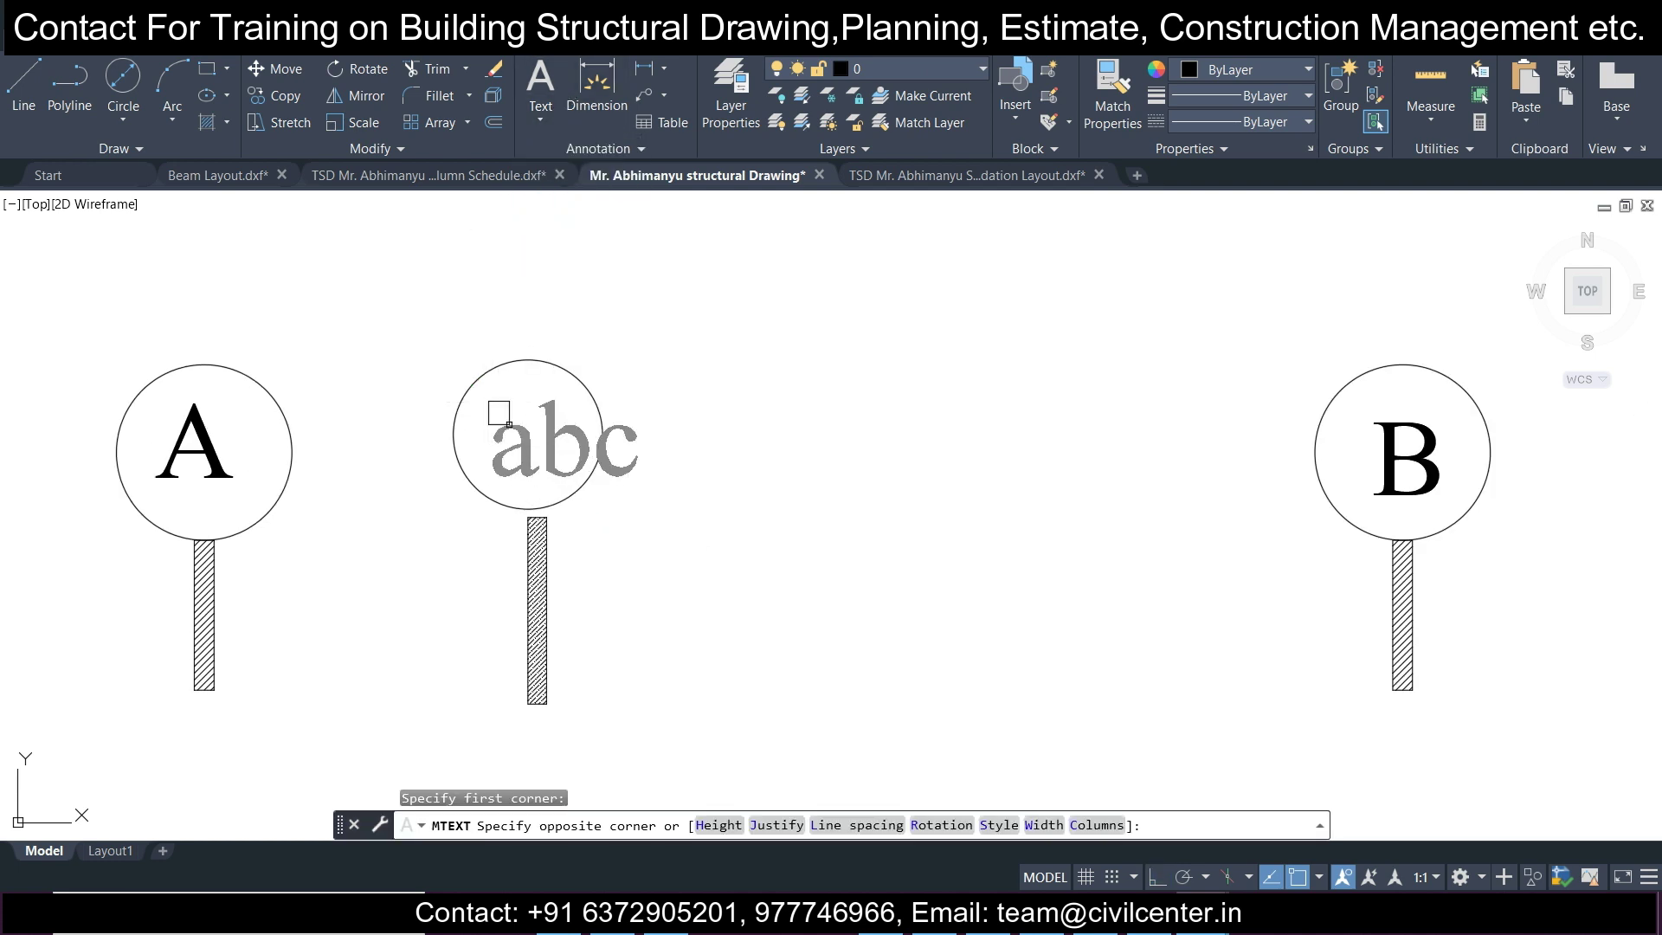
pyautogui.click(575, 487)
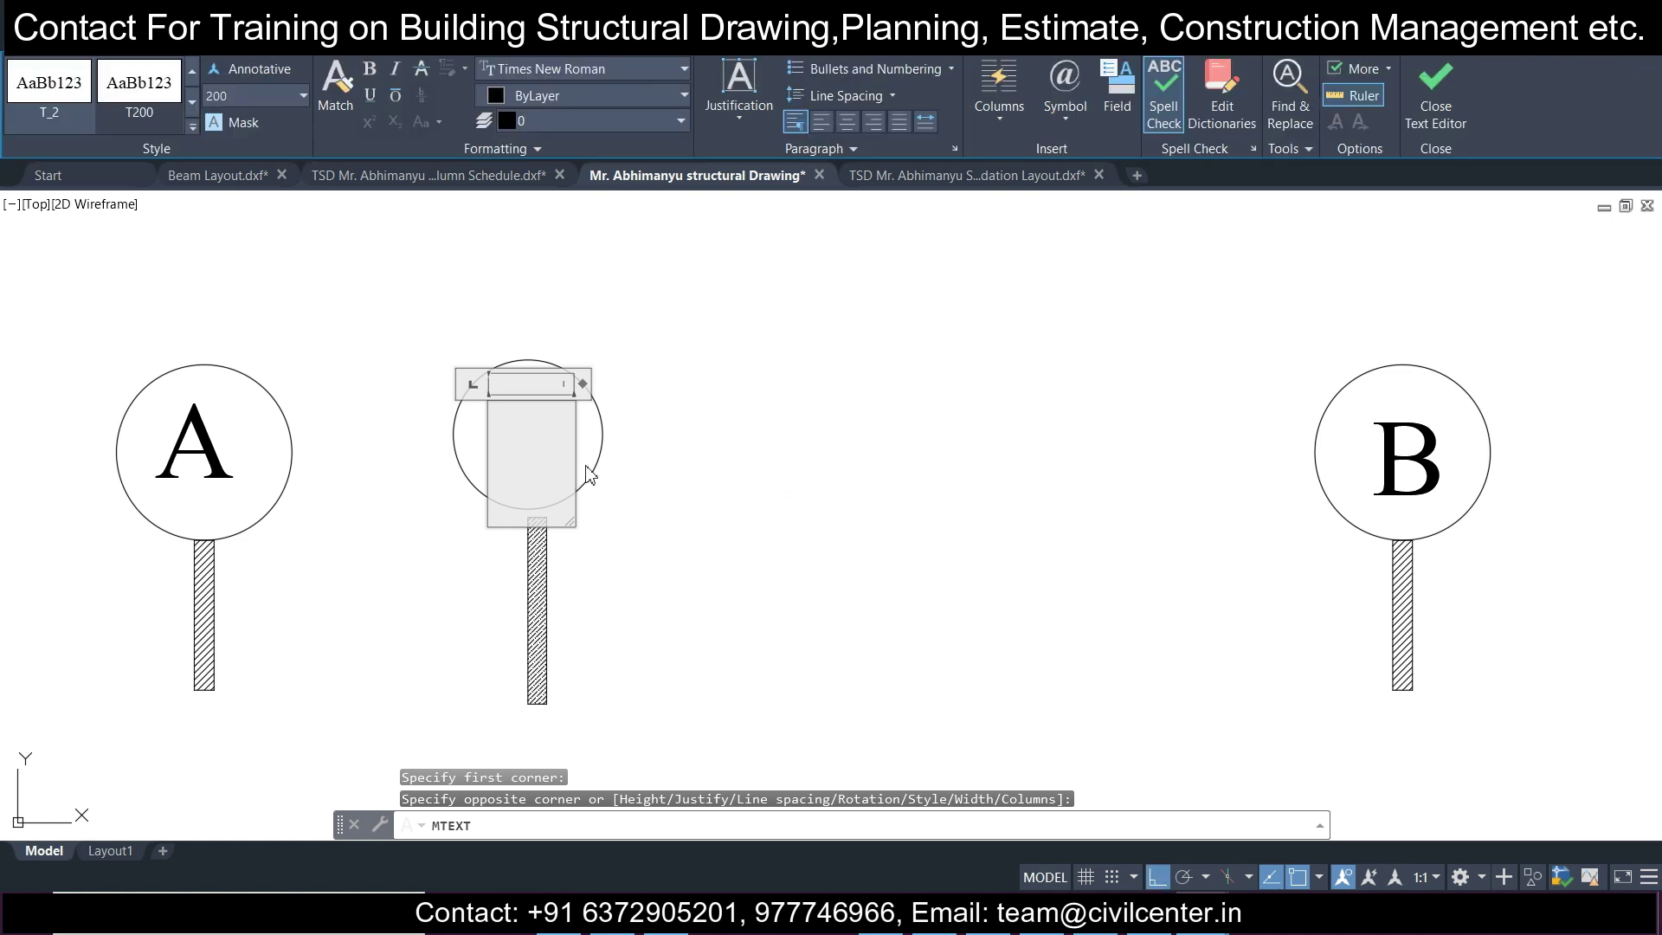
pyautogui.click(831, 467)
pyautogui.scroll(-4, 566, 374)
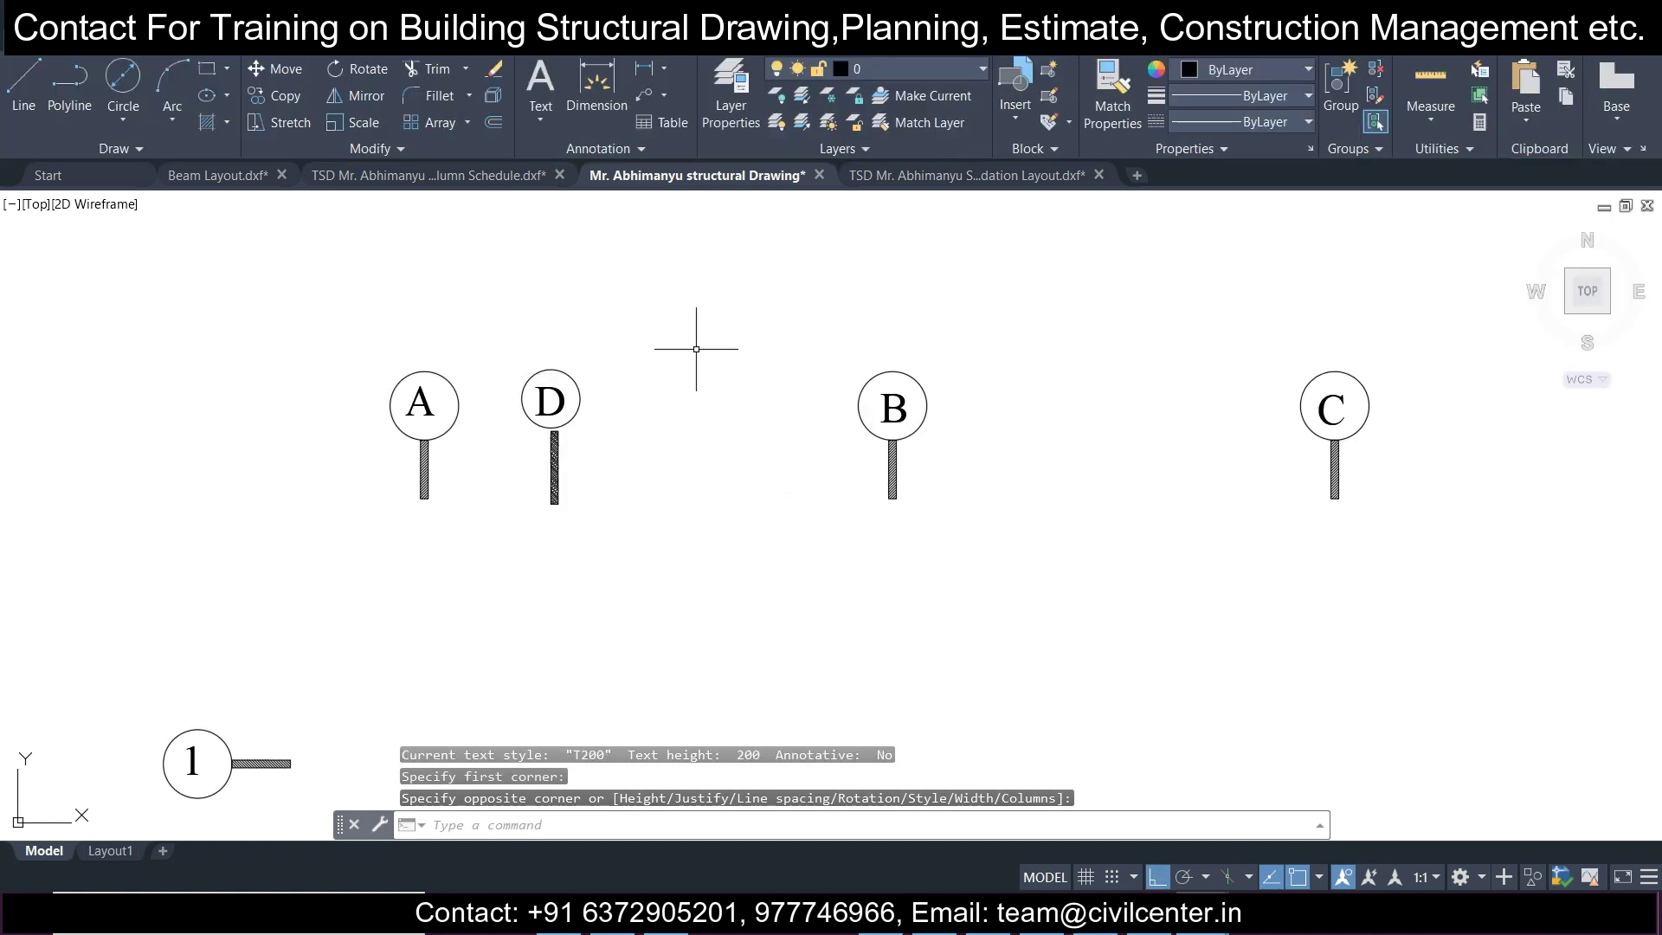
pyautogui.press('Escape')
pyautogui.scroll(4, 594, 451)
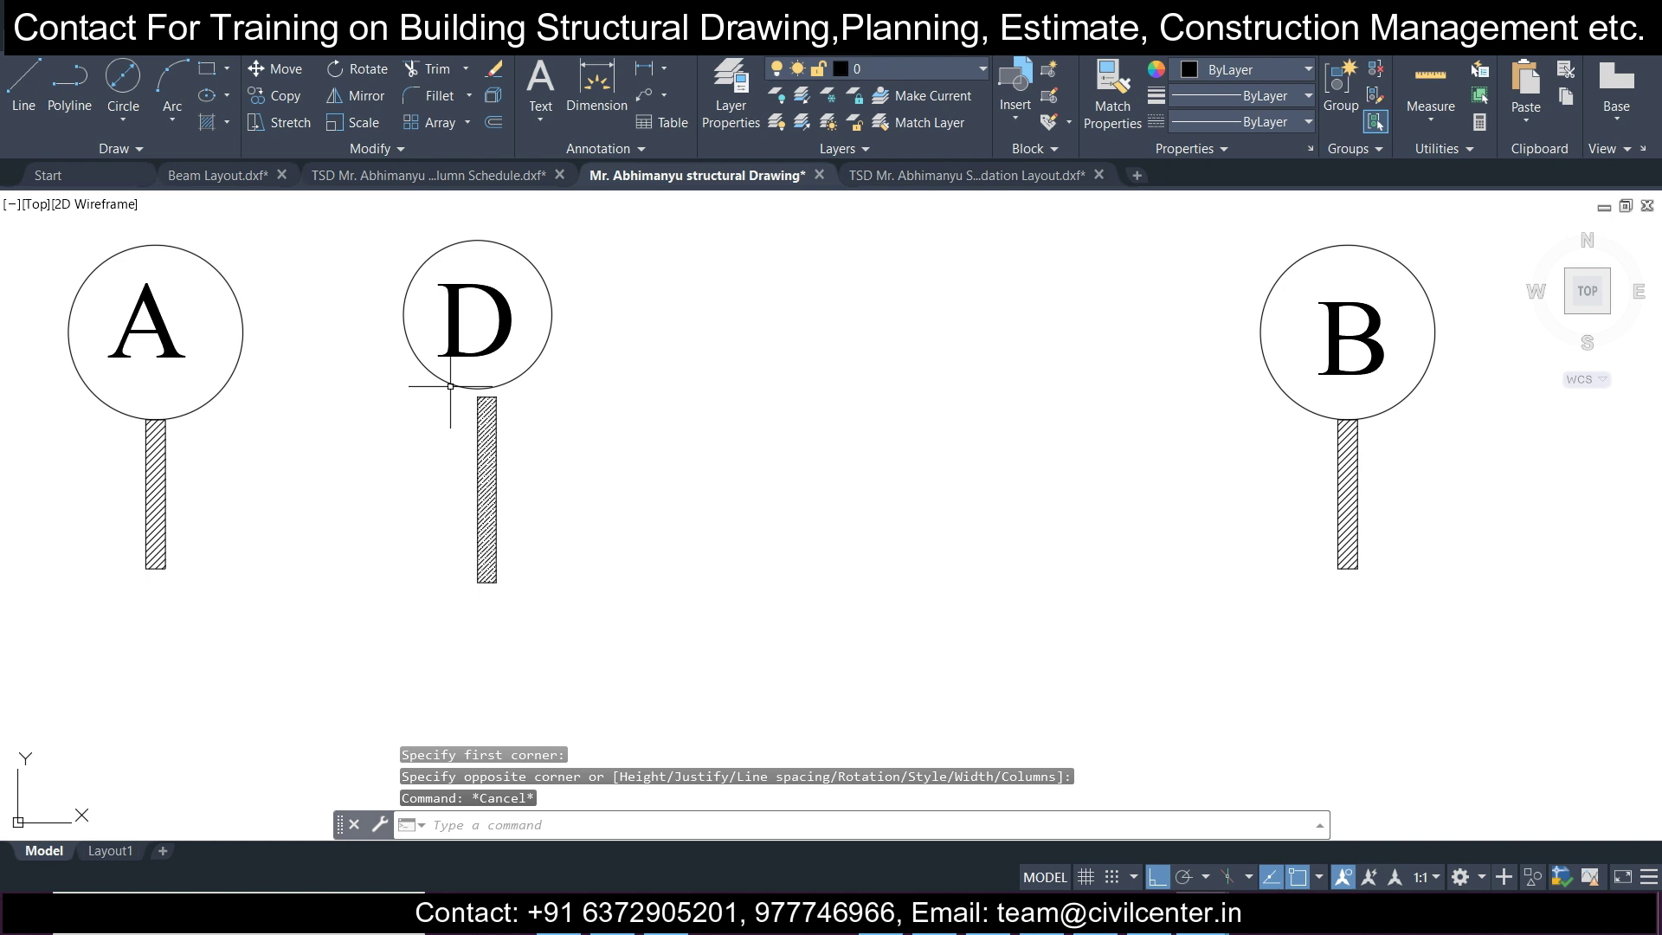
# Copy the grid bubble A with its hatched stem to the top end of the foundation plan's leftmost vertical grid line.
pyautogui.scroll(-4, 450, 386)
pyautogui.click(407, 502)
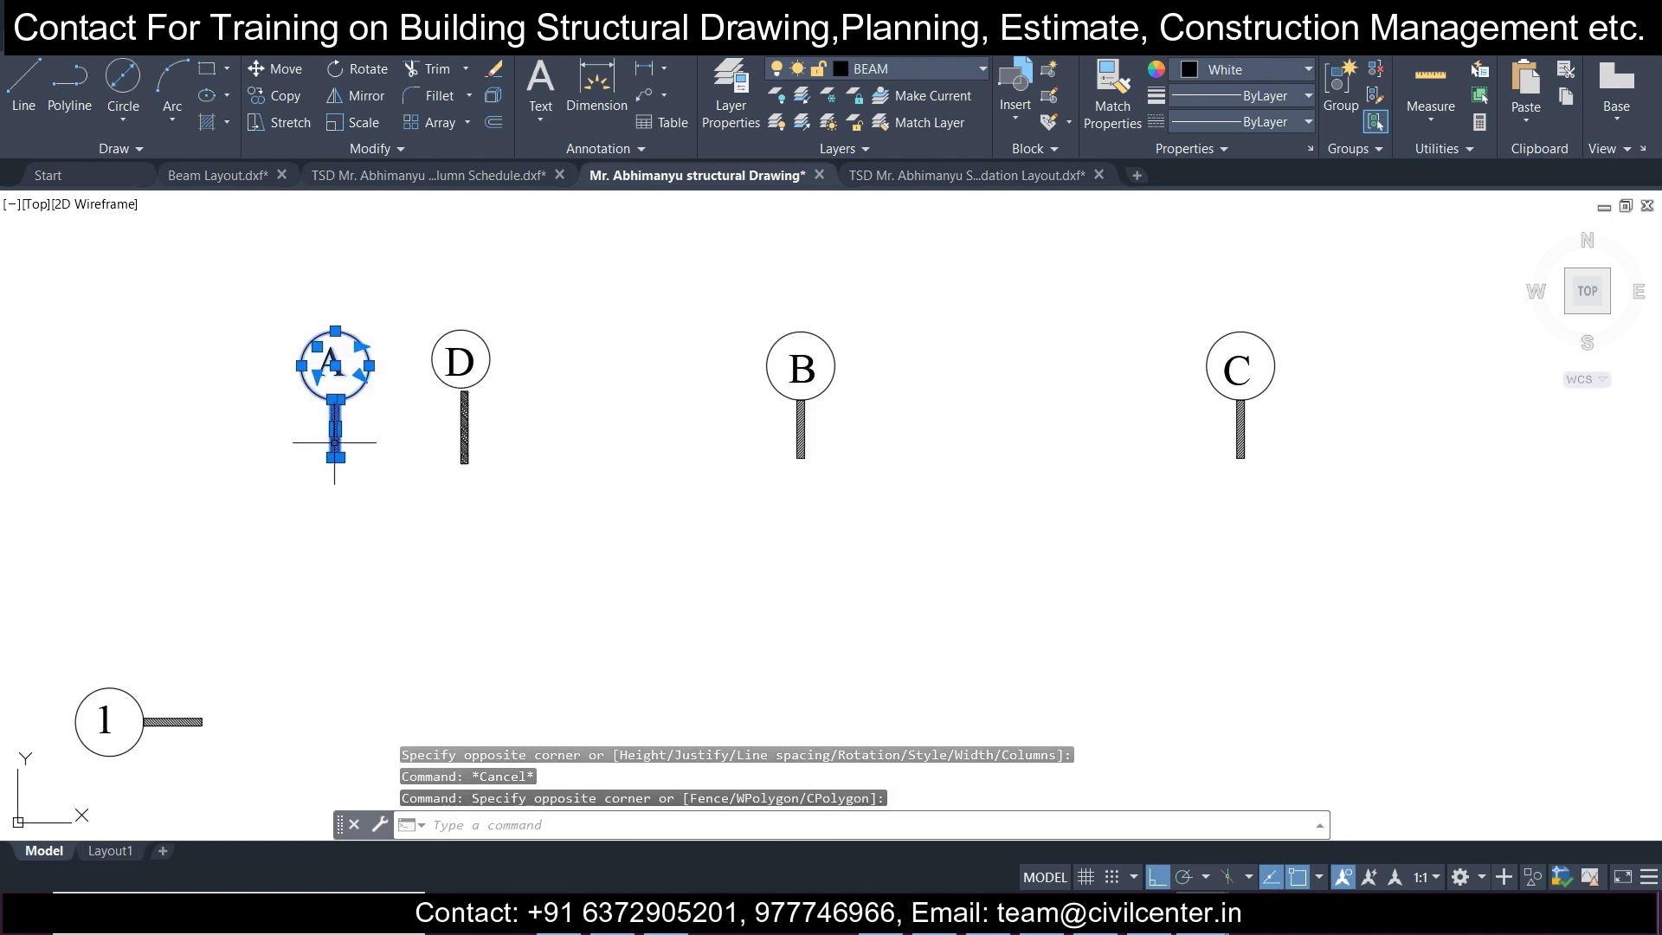
pyautogui.click(275, 96)
pyautogui.scroll(4, 367, 499)
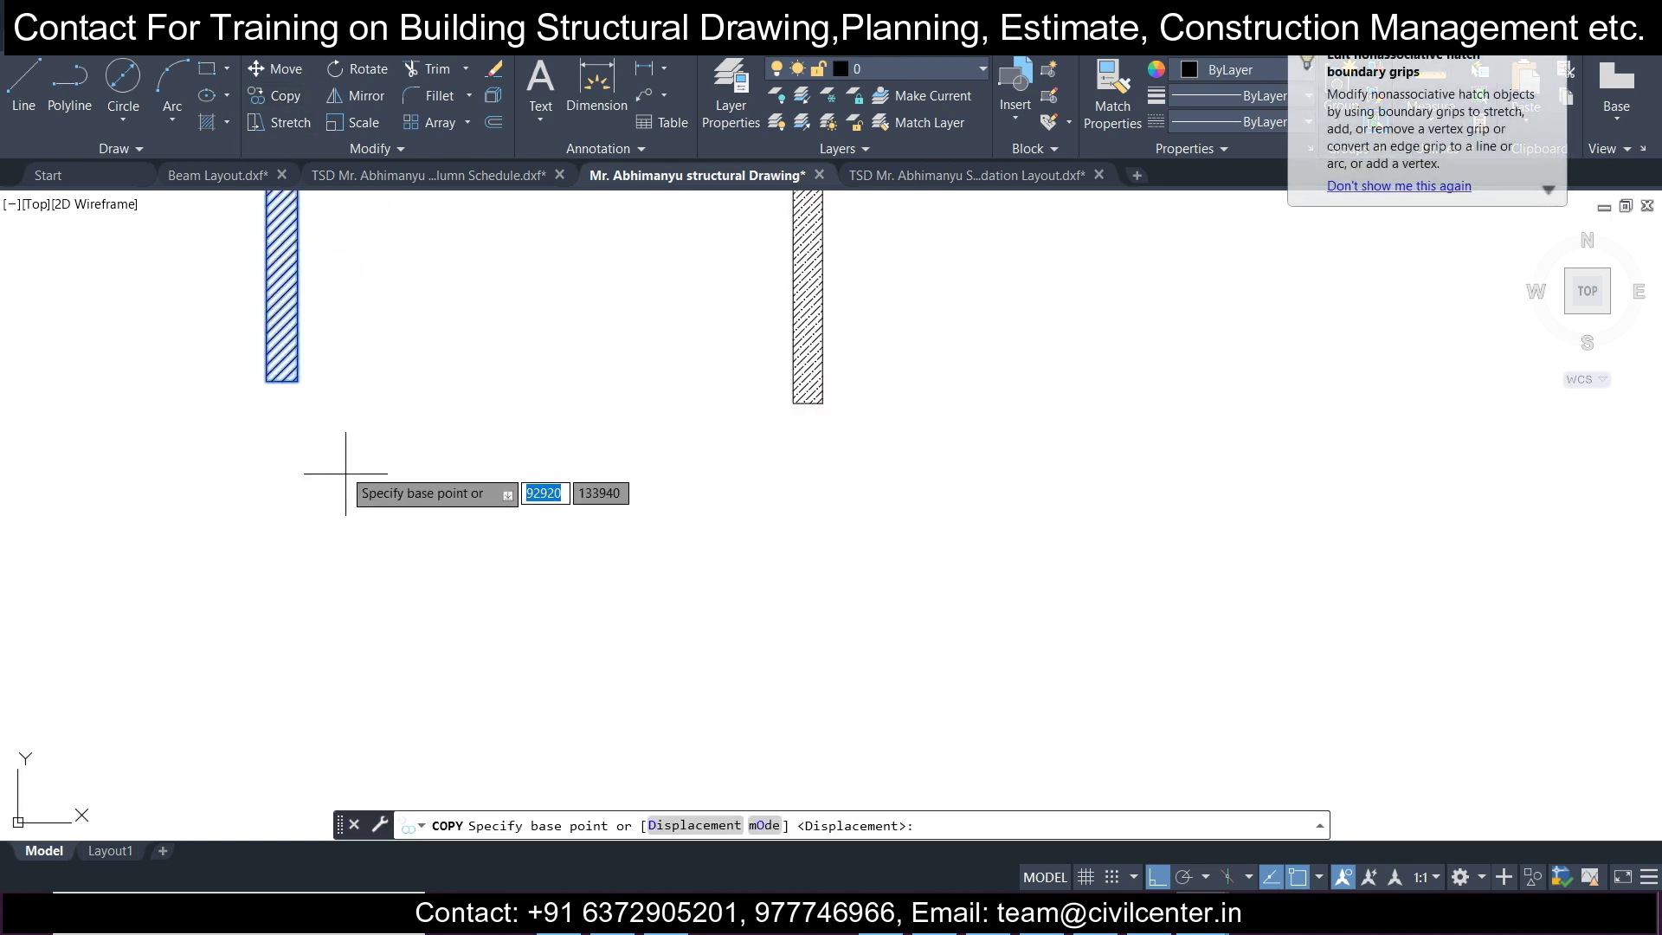
pyautogui.click(275, 381)
pyautogui.scroll(-4, 274, 384)
pyautogui.moveTo(845, 362); pyautogui.dragTo(281, 444, button='middle')
pyautogui.scroll(-4, 381, 438)
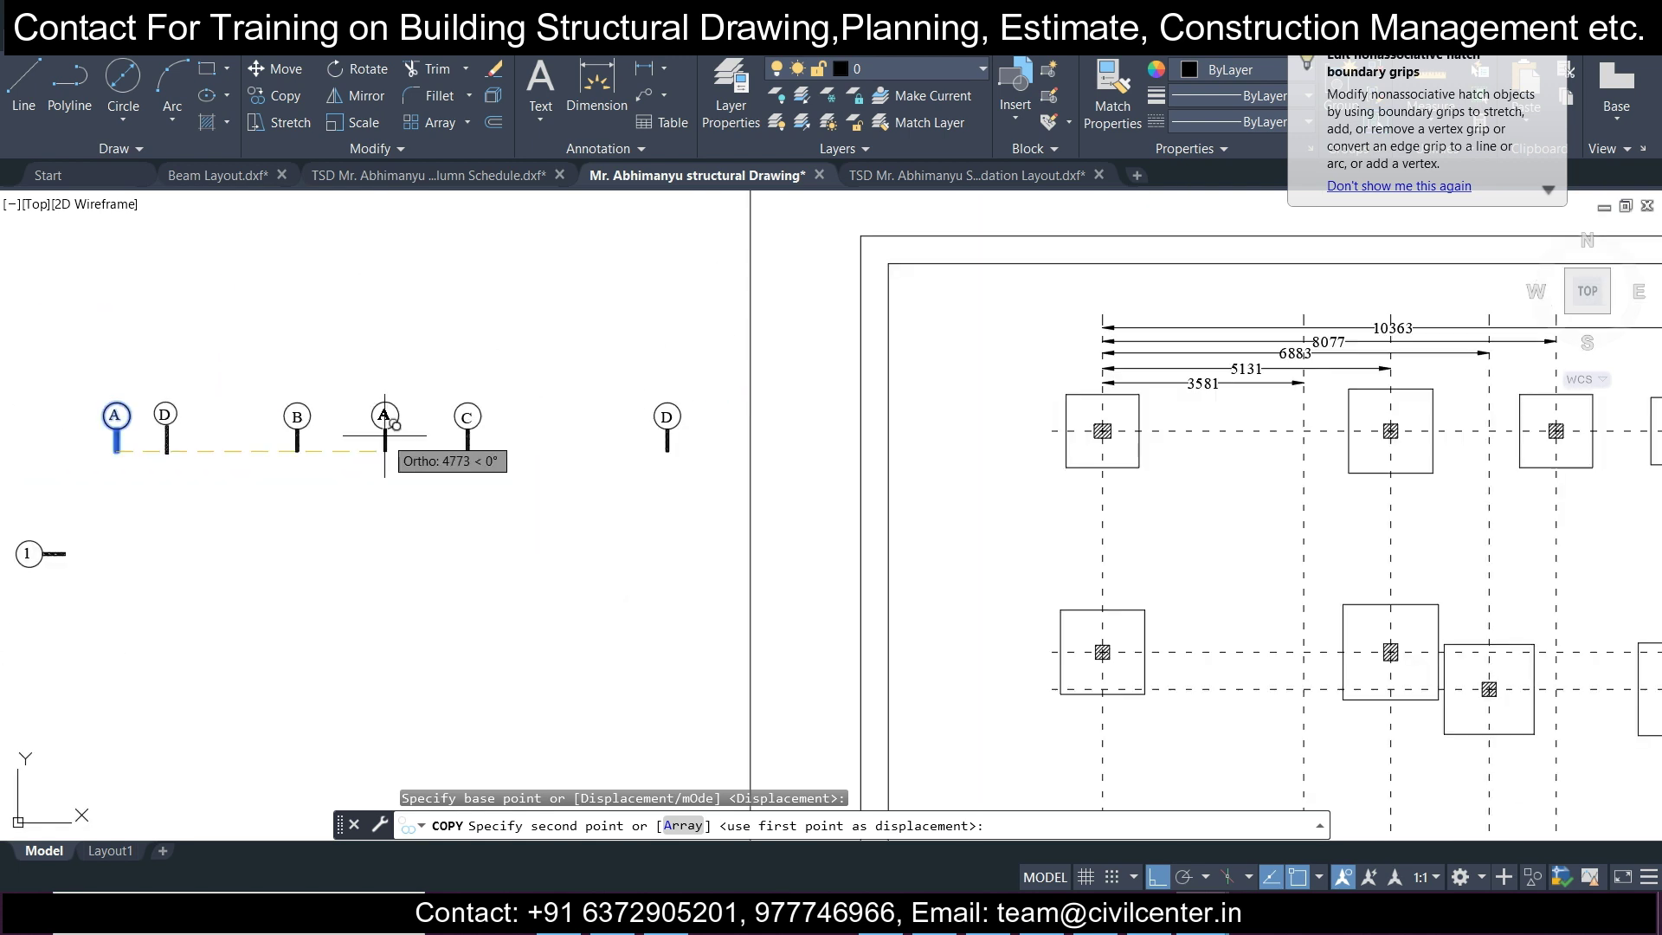
pyautogui.scroll(6, 1057, 265)
pyautogui.click(1241, 470)
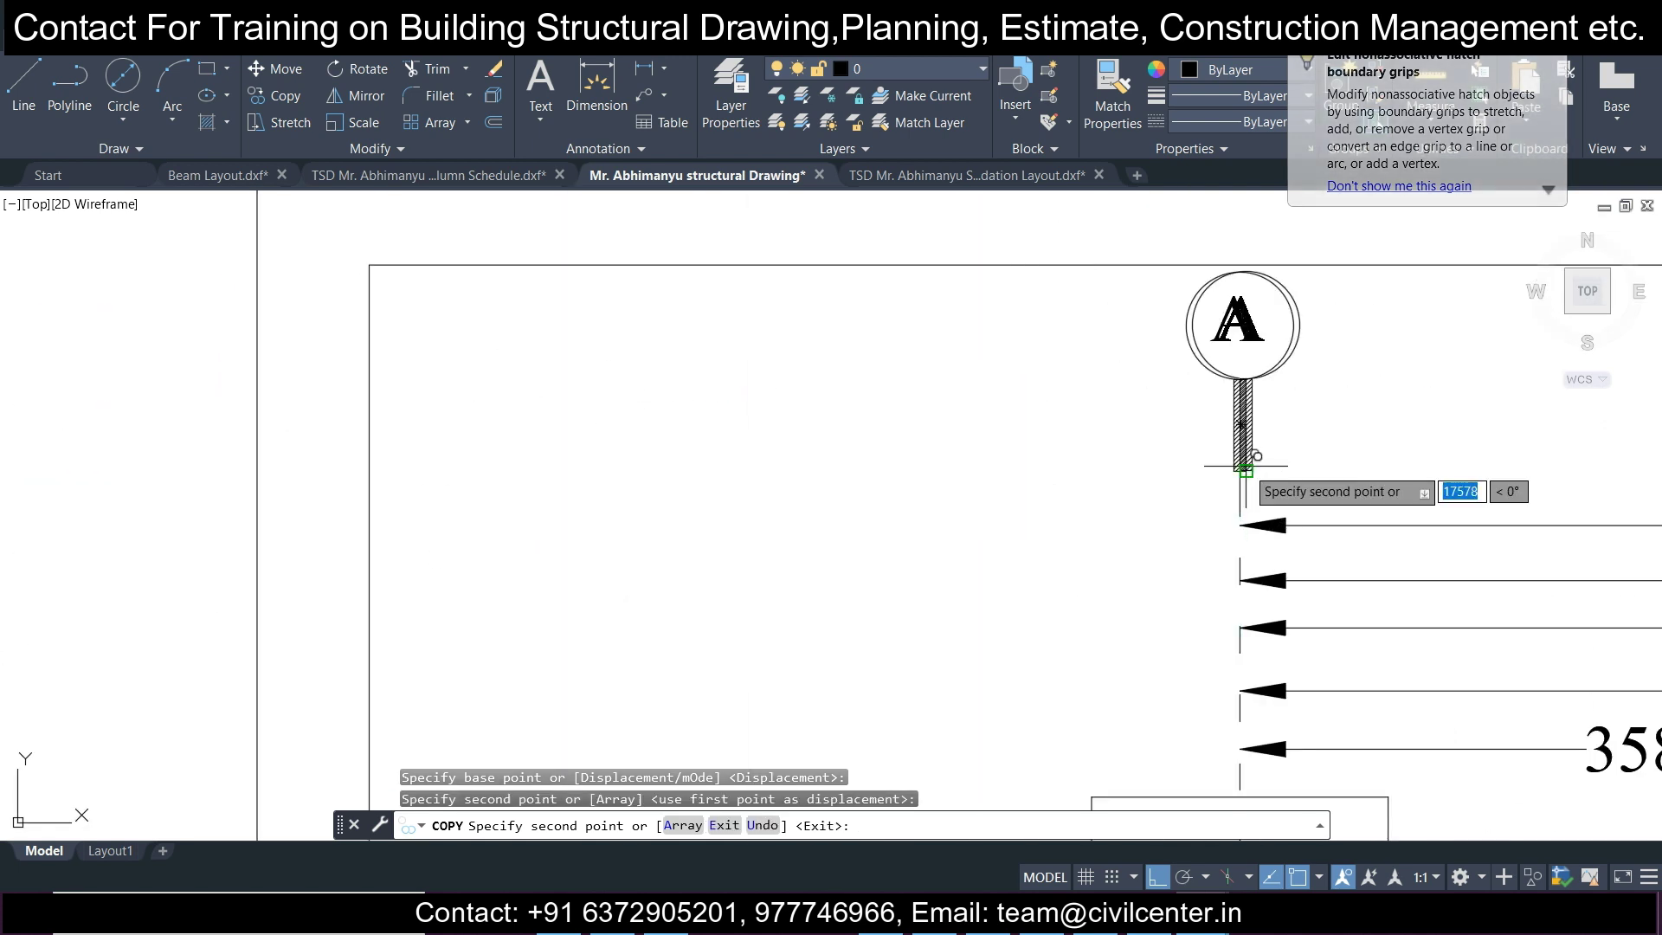
pyautogui.scroll(-5, 953, 435)
pyautogui.press('Escape')
# Copy grid bubble A from its stem's lower end to the tops of the foundation plan's second and third vertical grid lines.
pyautogui.moveTo(1136, 425); pyautogui.dragTo(746, 513, button='middle')
pyautogui.scroll(5, 605, 415)
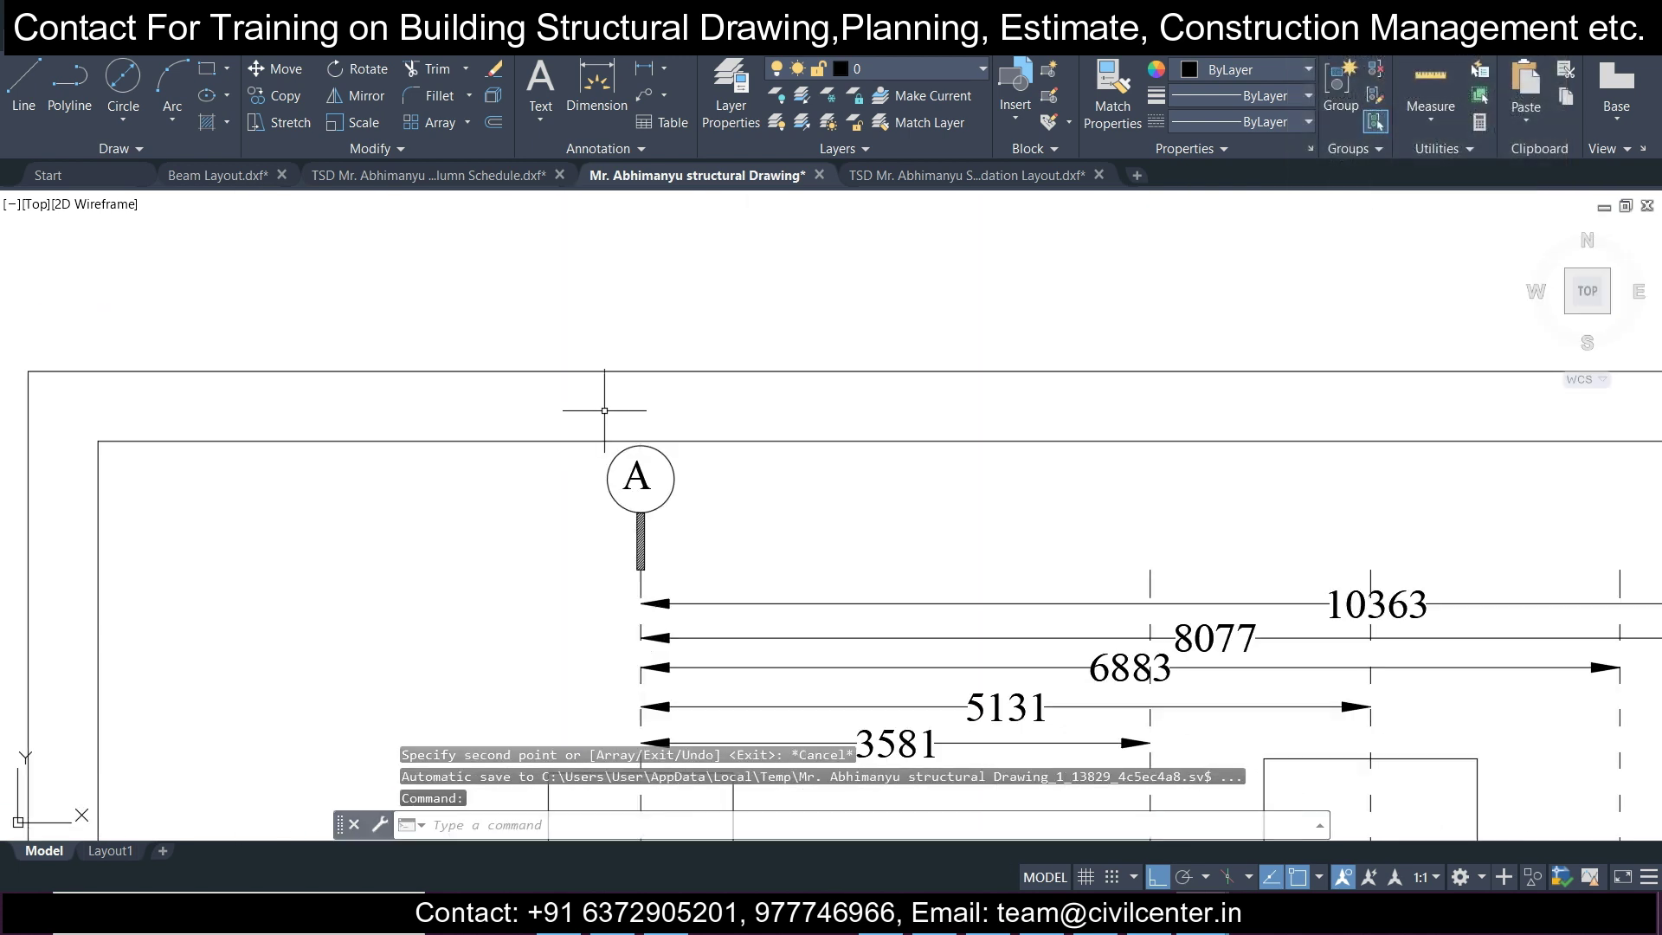
pyautogui.press('Escape')
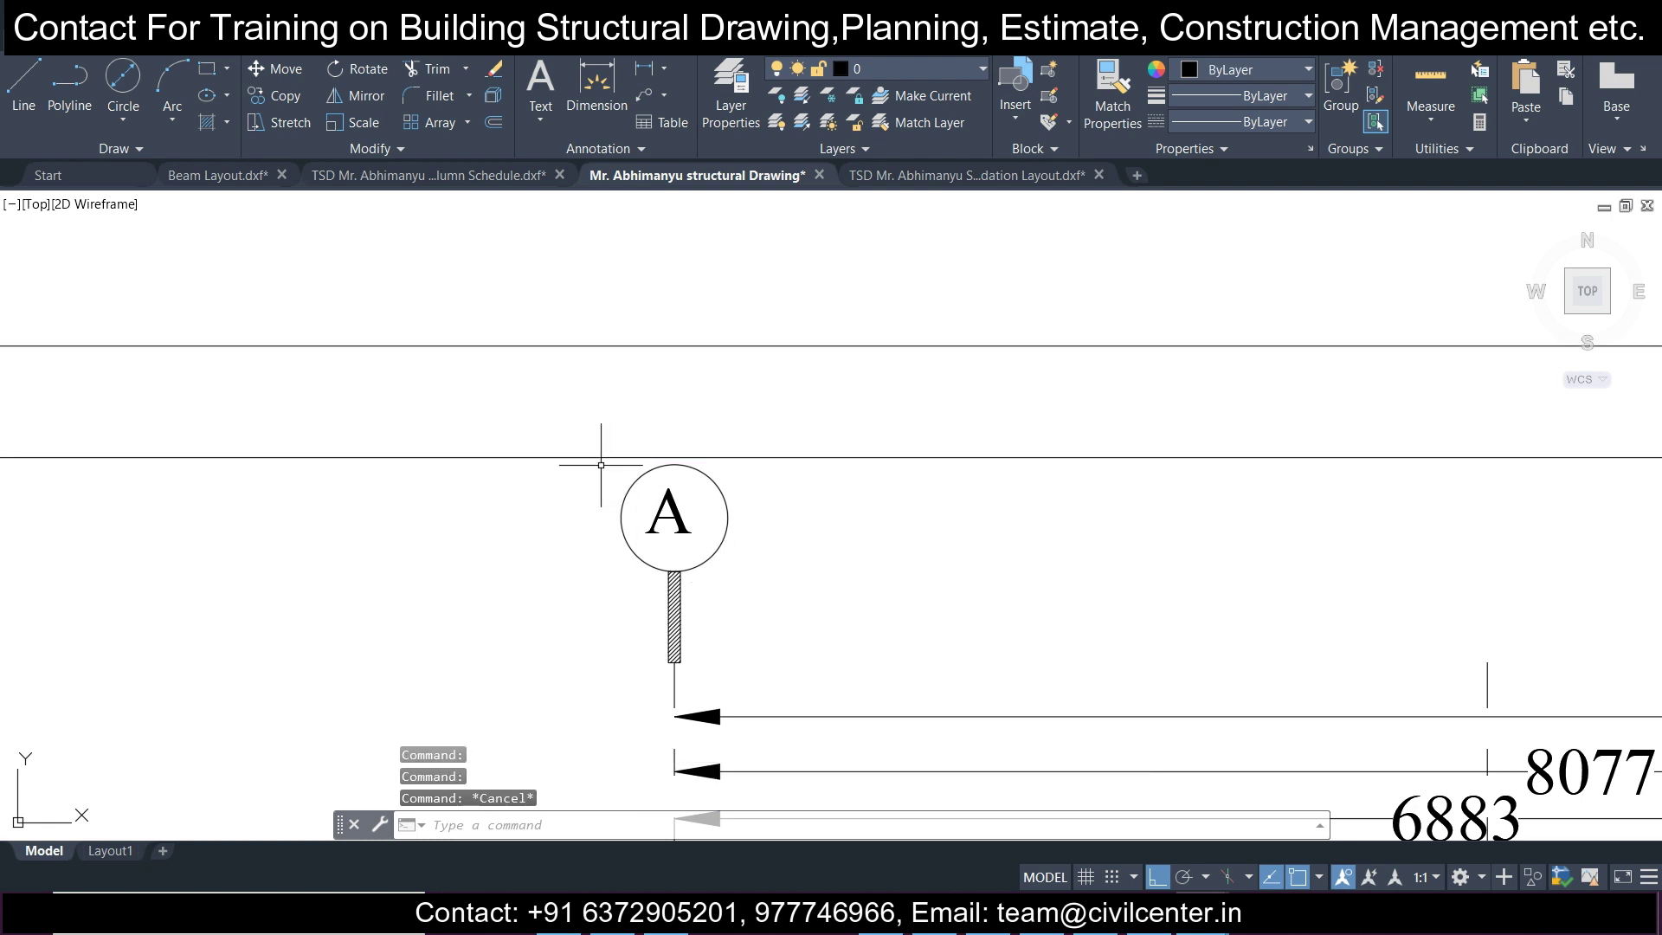
pyautogui.click(763, 679)
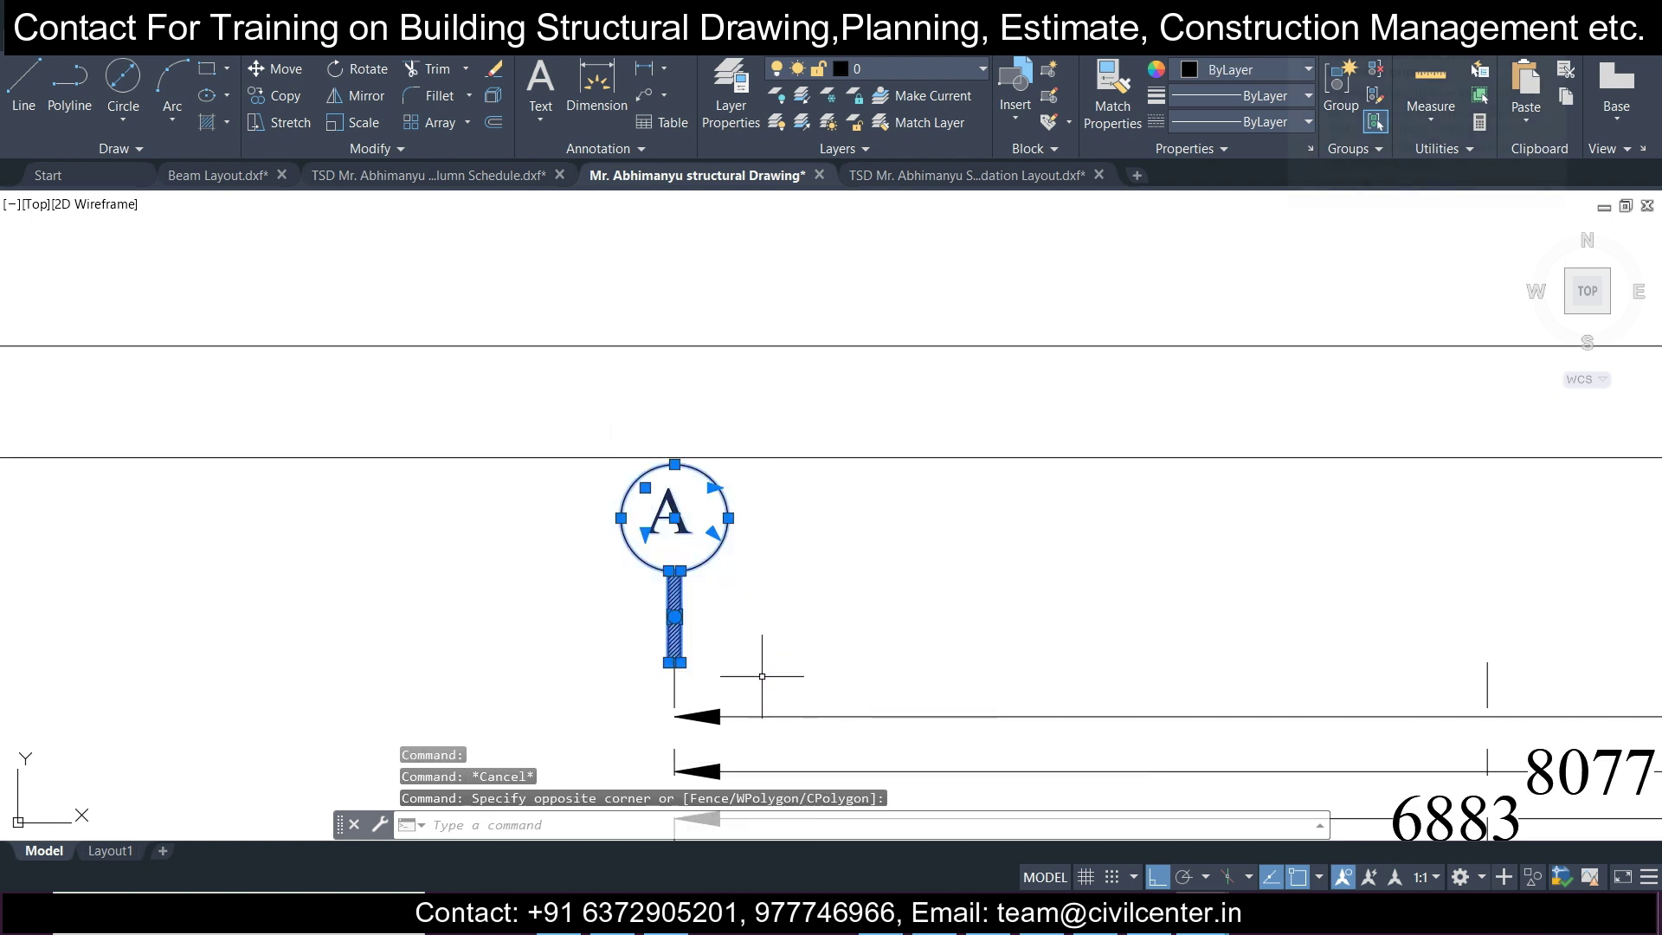
pyautogui.click(286, 97)
pyautogui.scroll(4, 677, 684)
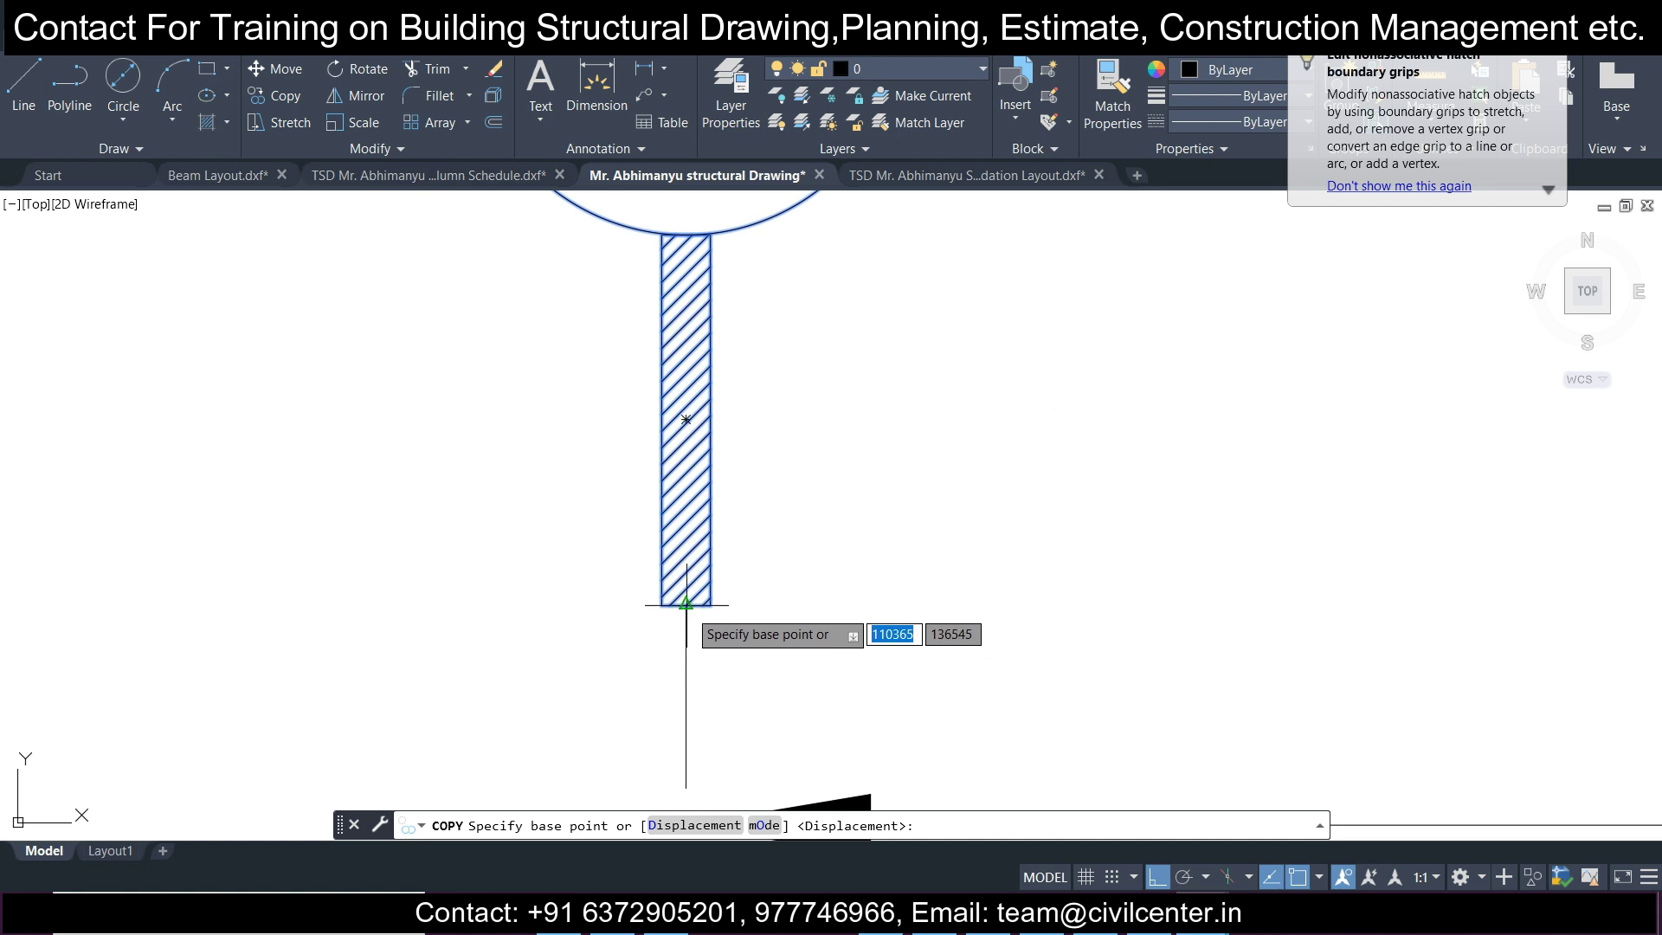
pyautogui.click(687, 605)
pyautogui.scroll(-2, 668, 584)
pyautogui.scroll(-3, 680, 597)
pyautogui.scroll(3, 1019, 594)
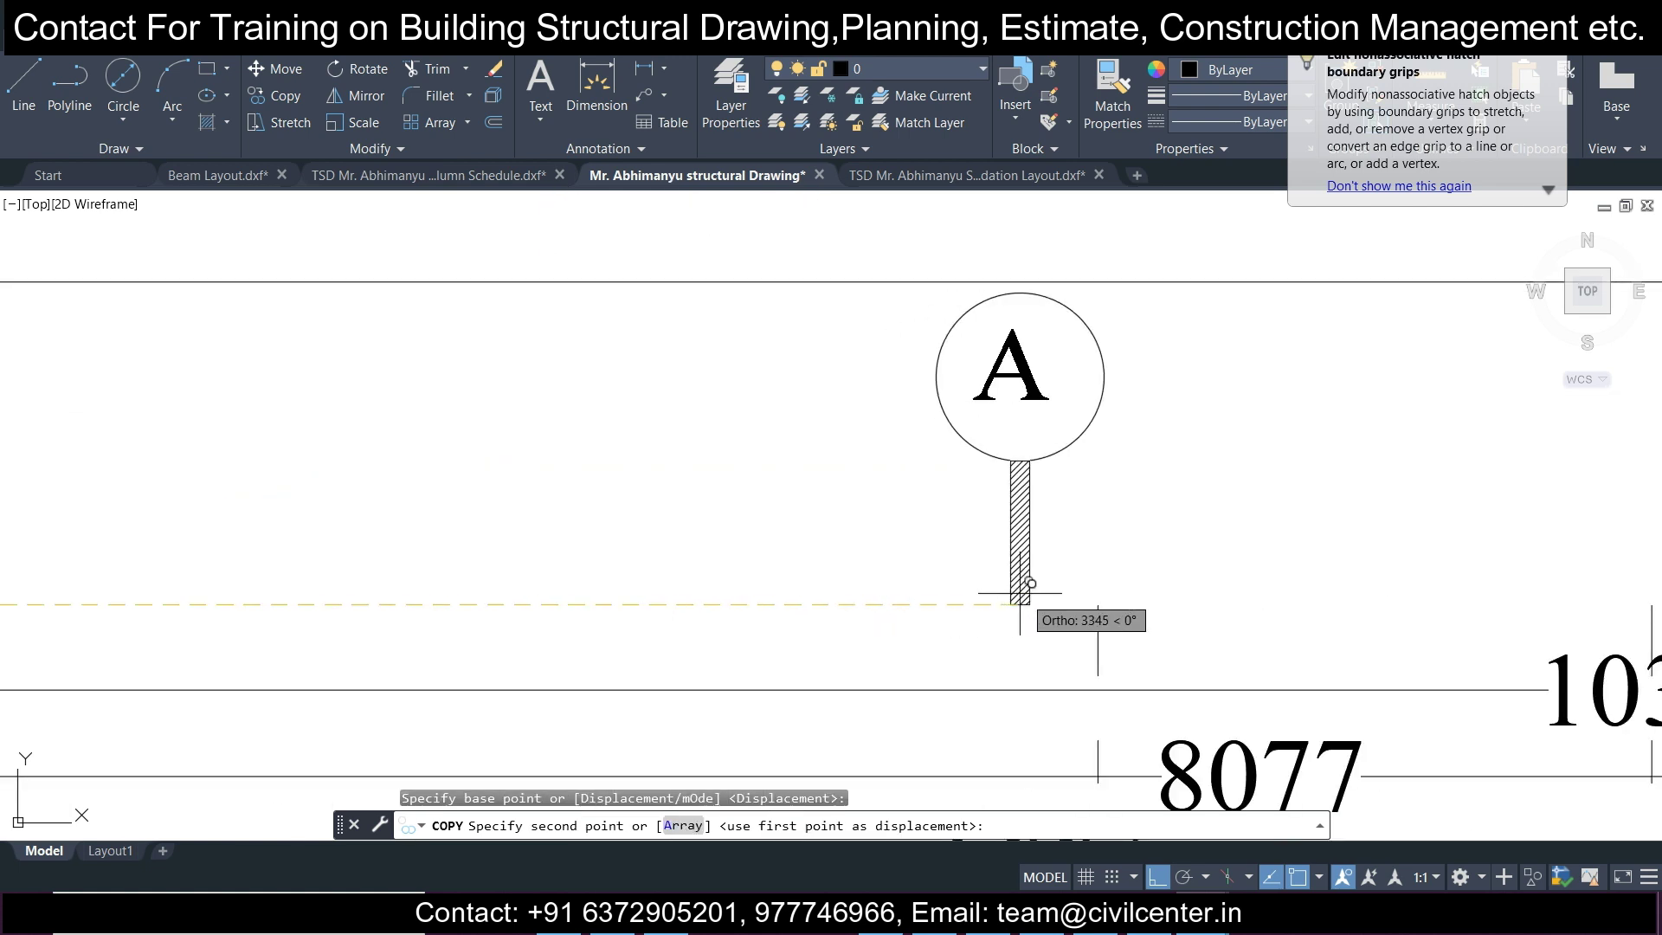
pyautogui.click(1098, 612)
pyautogui.scroll(-6, 1097, 612)
pyautogui.scroll(6, 1009, 557)
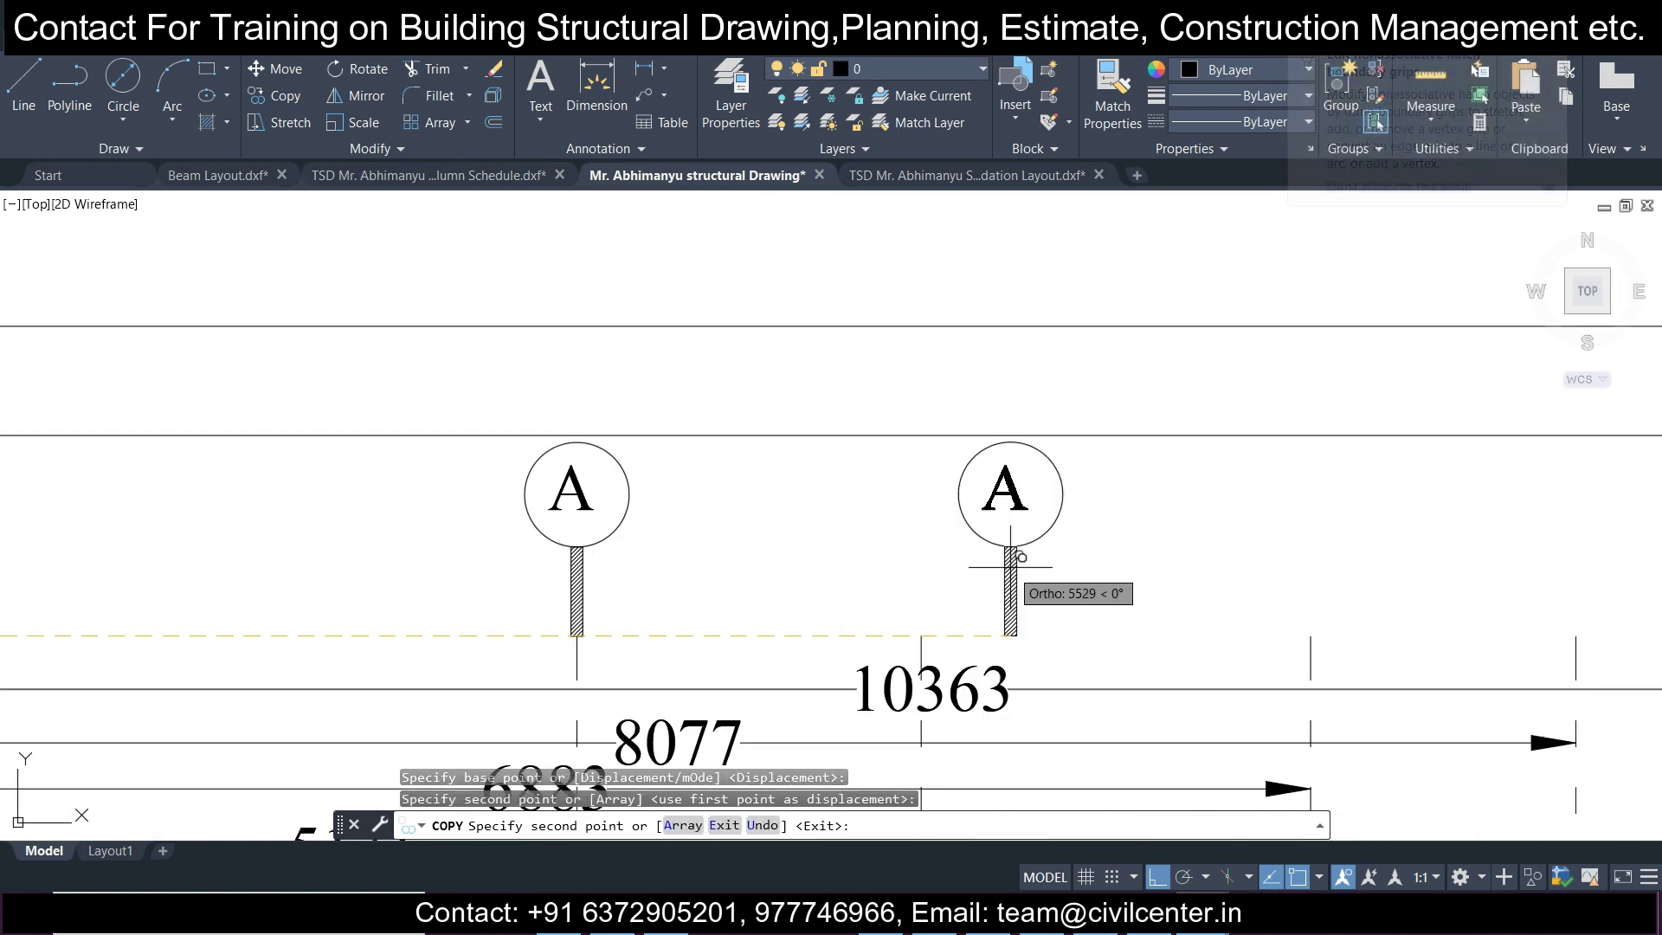
pyautogui.click(861, 669)
# Place further copies of grid bubble A on the fourth, fifth and sixth vertical grid lines and finish copying.
pyautogui.scroll(-7, 865, 658)
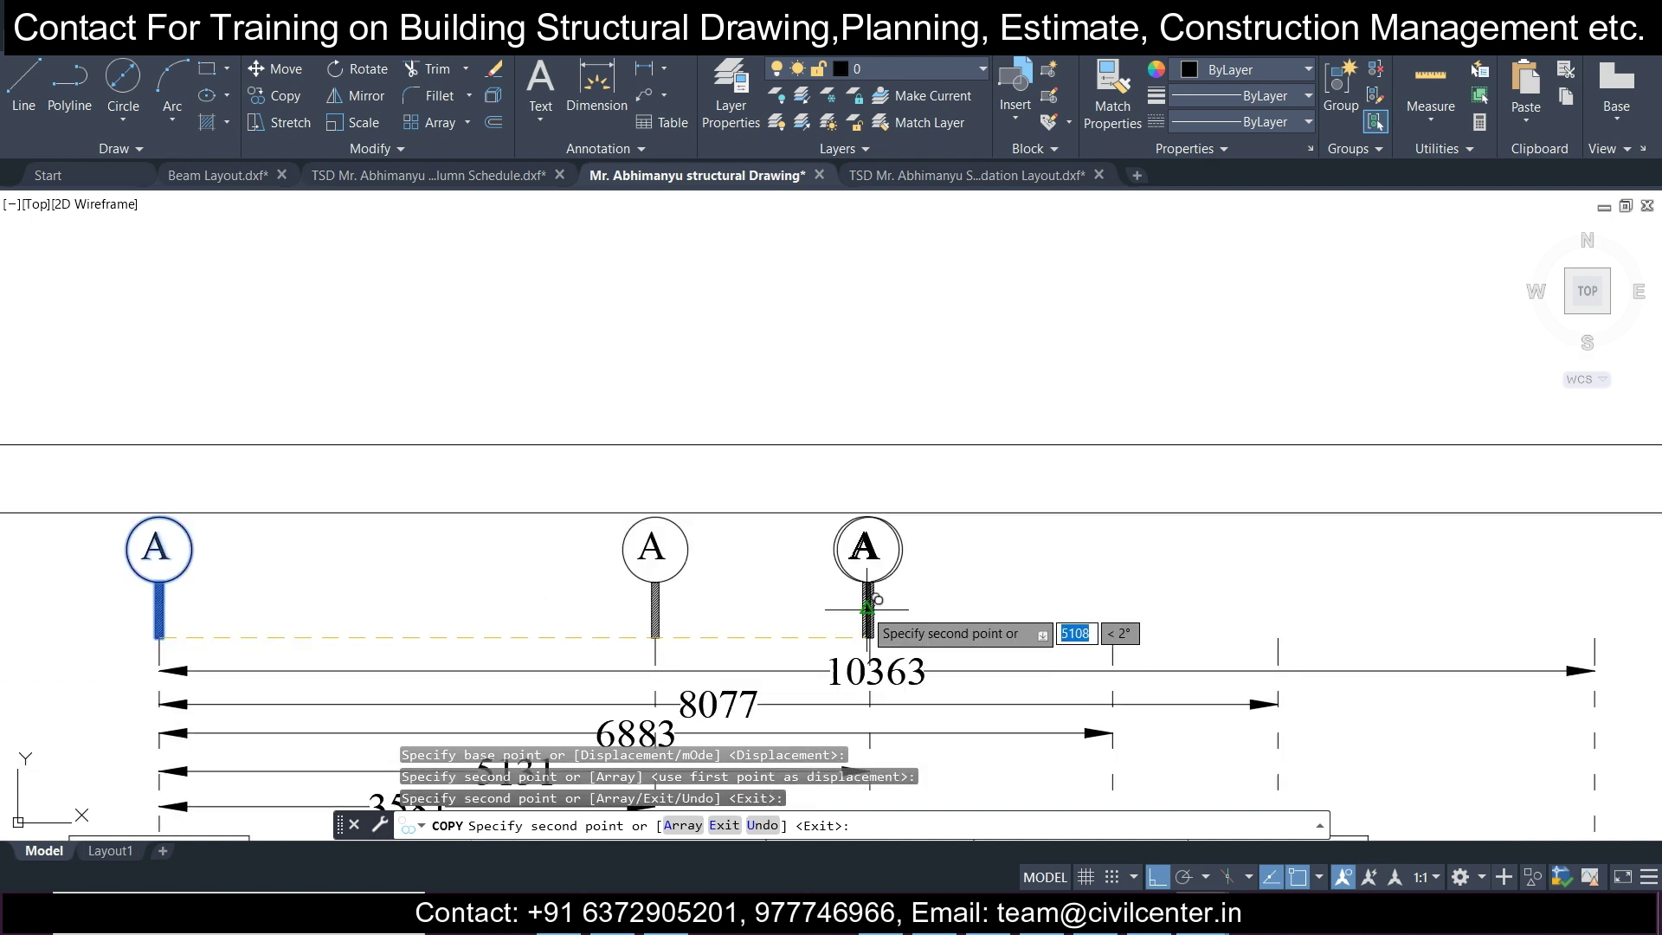
pyautogui.scroll(4, 995, 587)
pyautogui.scroll(4, 897, 563)
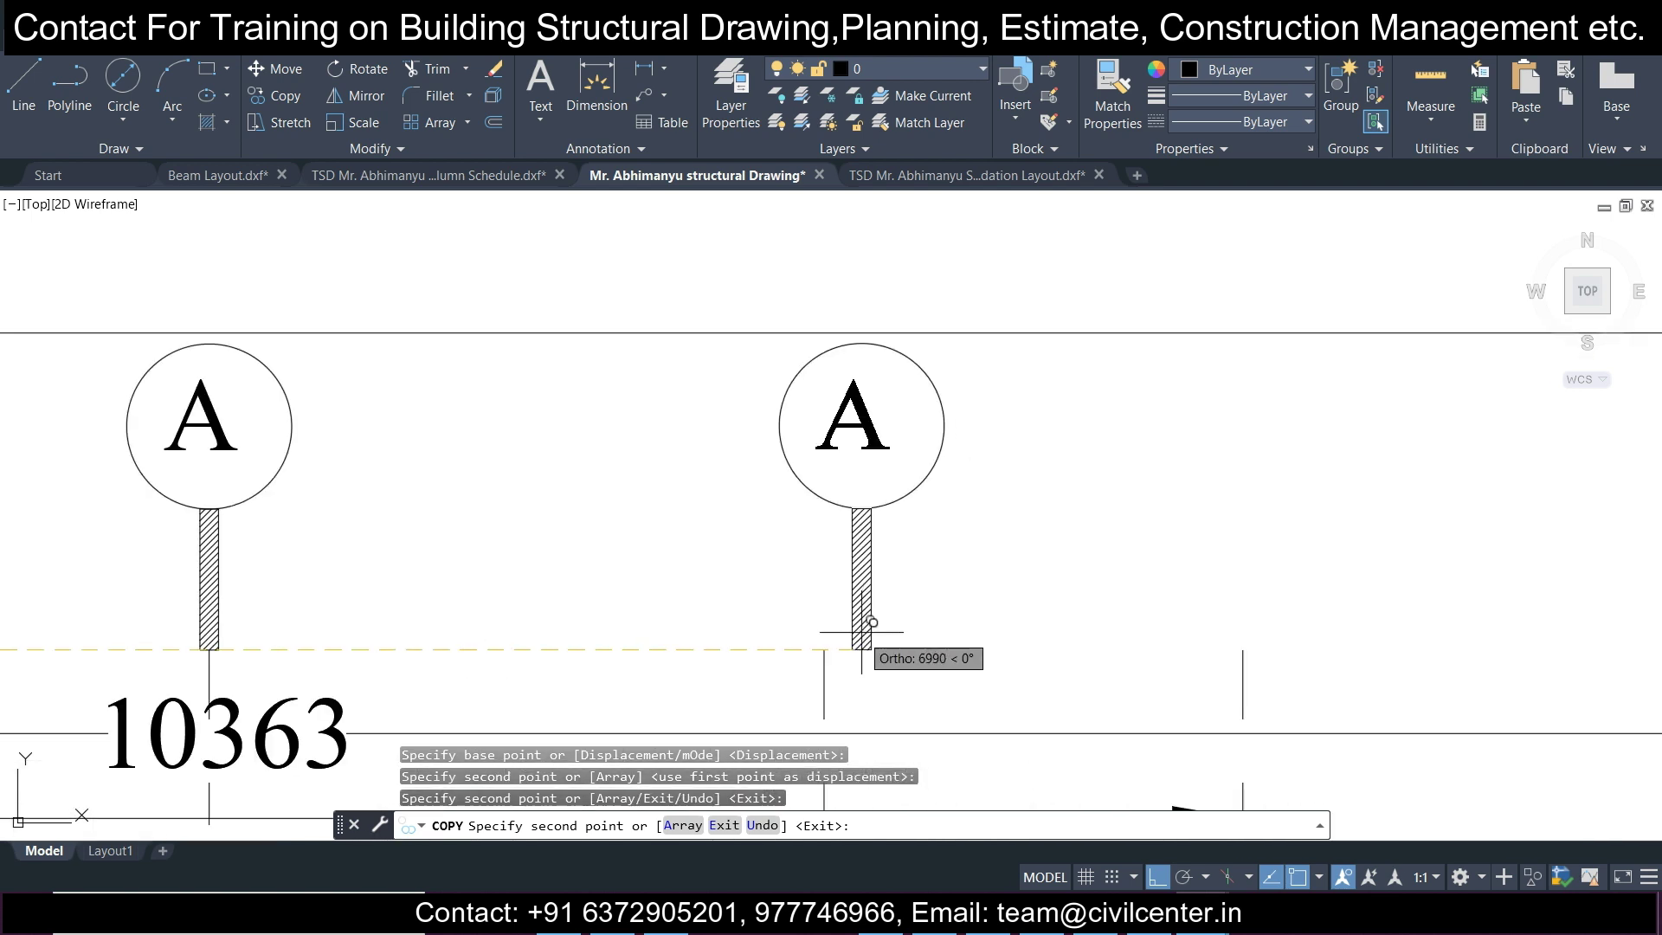
pyautogui.click(832, 649)
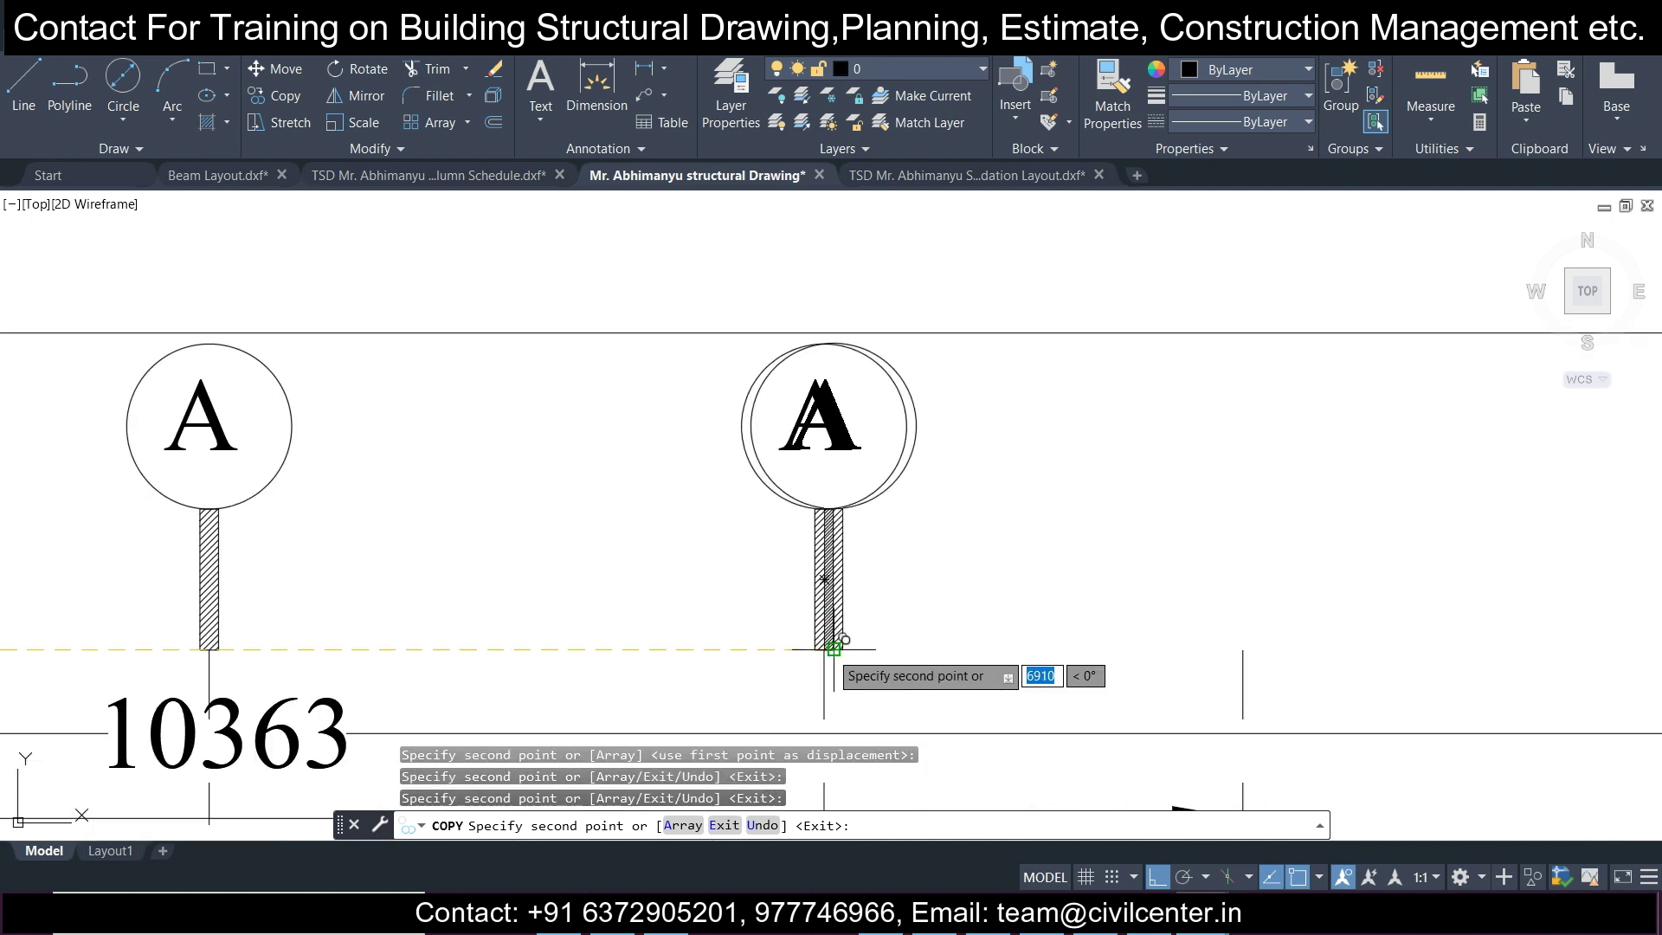
pyautogui.click(1247, 649)
pyautogui.scroll(-5, 1090, 605)
pyautogui.scroll(5, 1320, 641)
pyautogui.click(1320, 662)
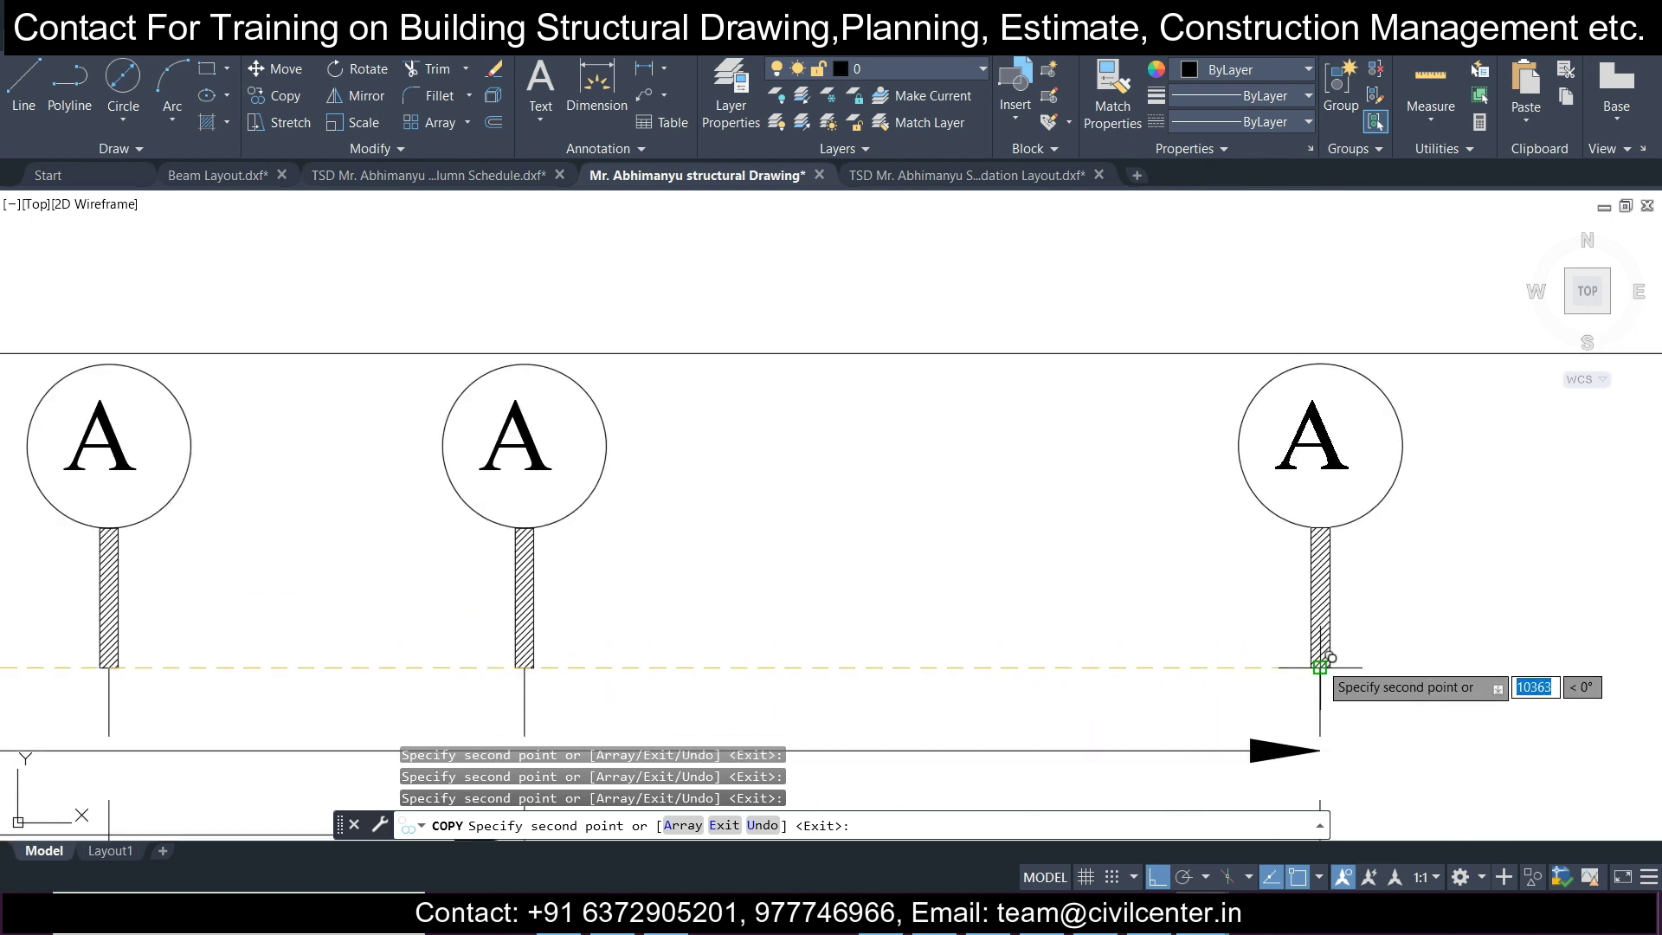
pyautogui.press('Escape')
# Change the letters in the second and third grid bubbles above the plan to B and C.
pyautogui.scroll(-5, 565, 494)
pyautogui.scroll(5, 774, 599)
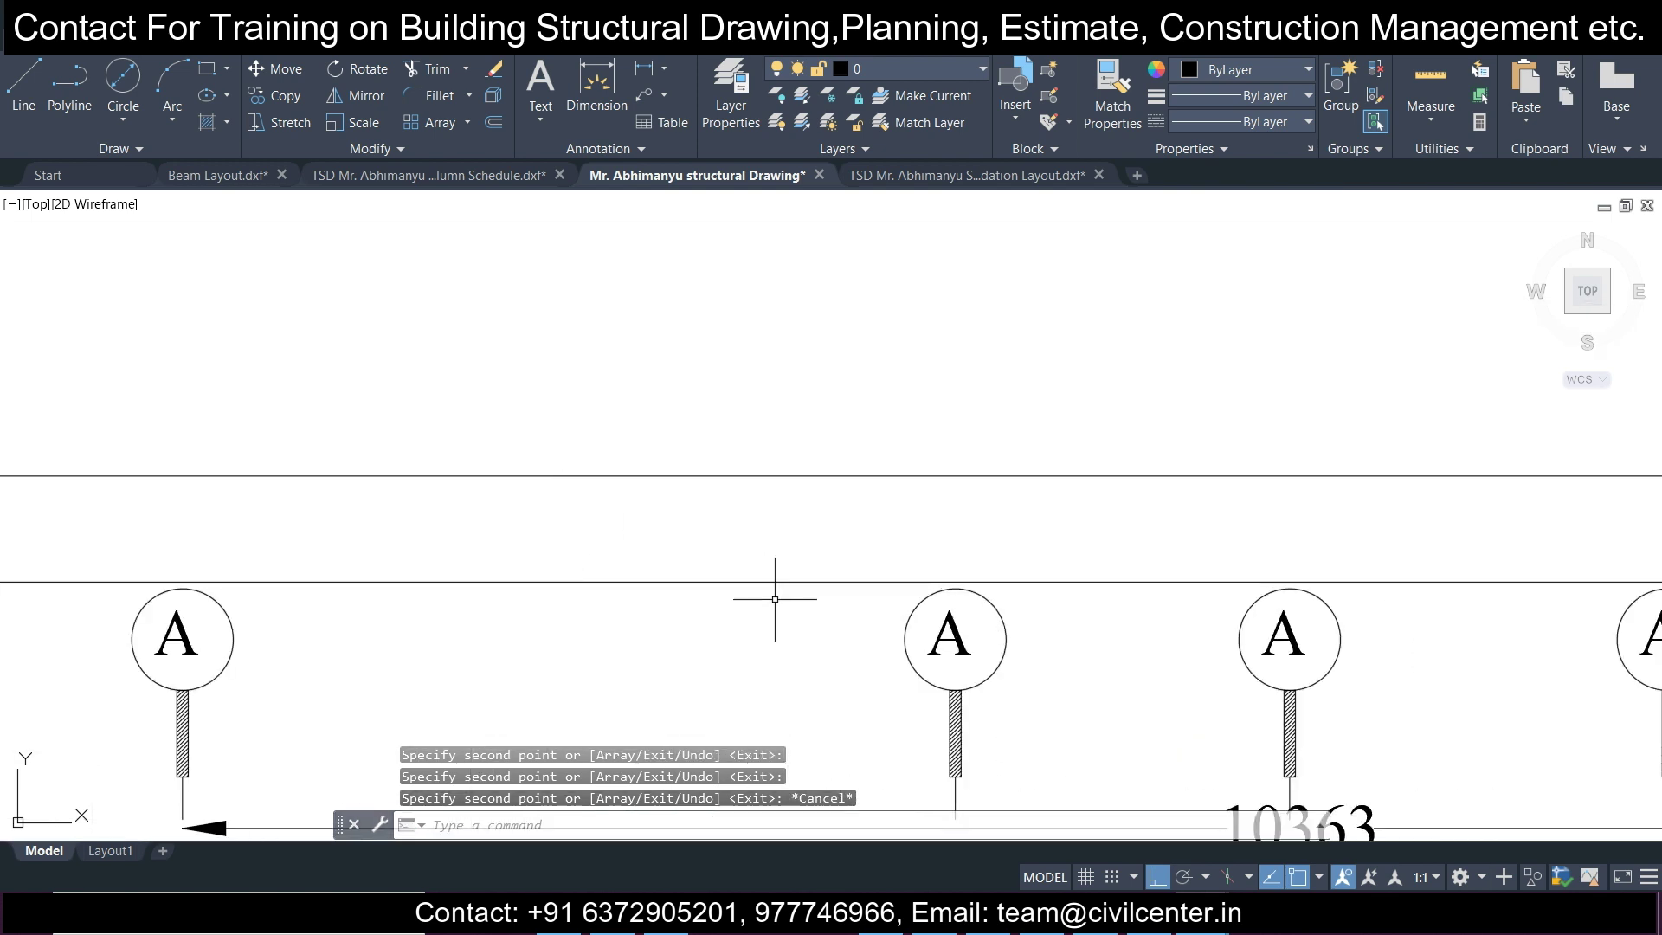
pyautogui.doubleClick(942, 634)
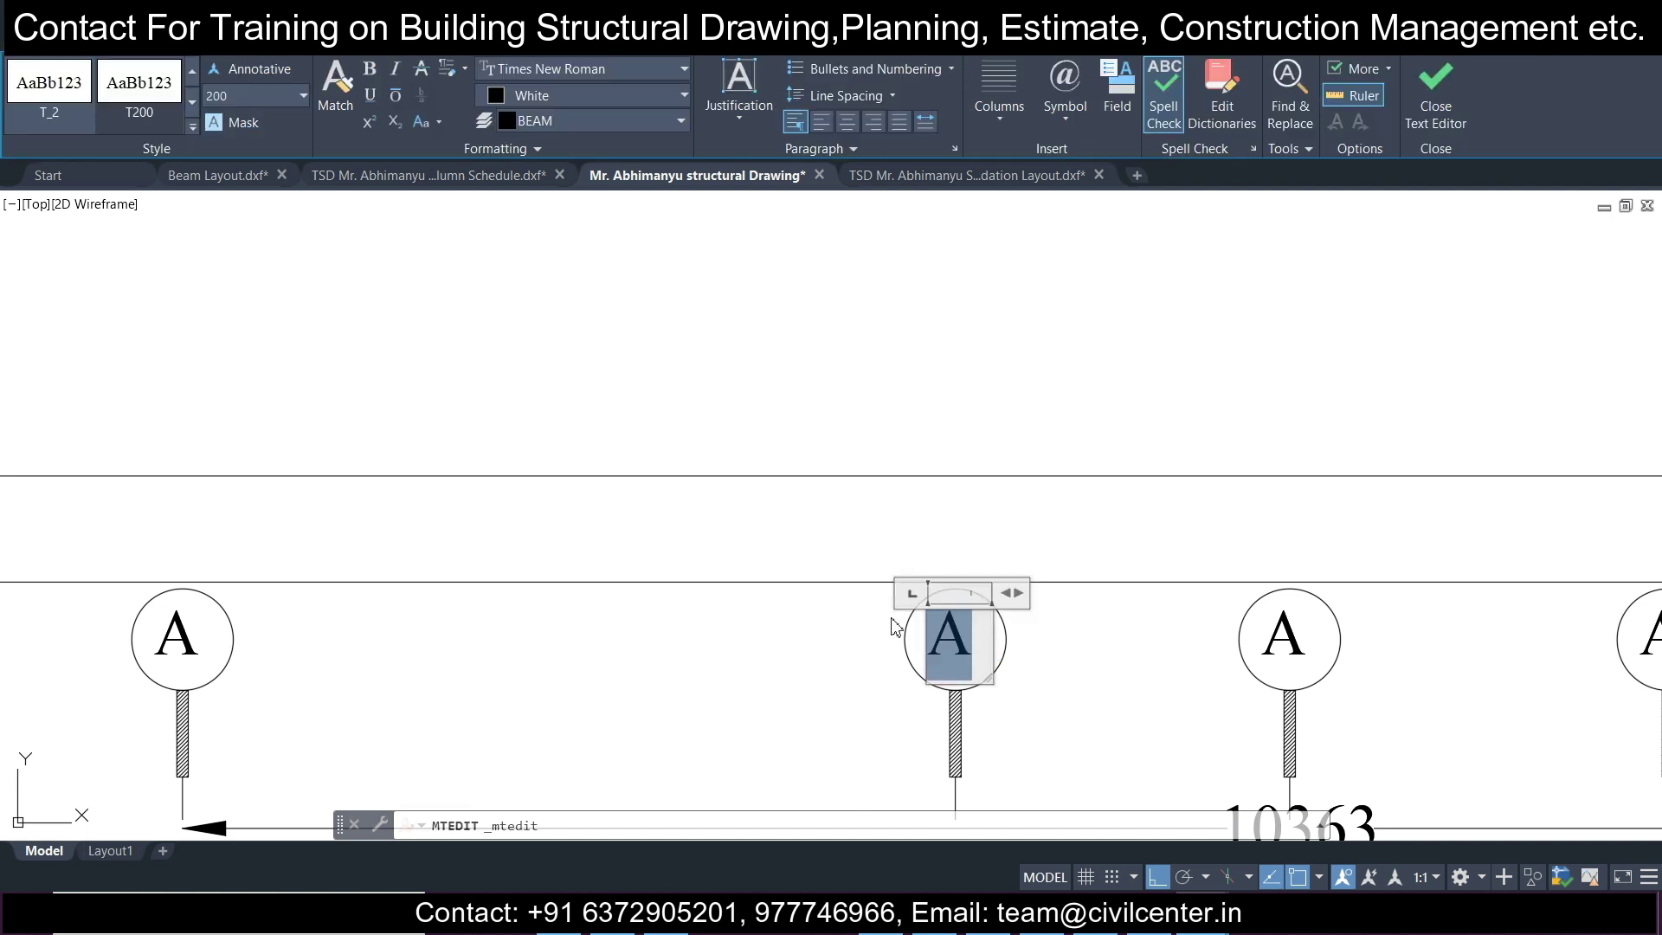
pyautogui.click(1002, 646)
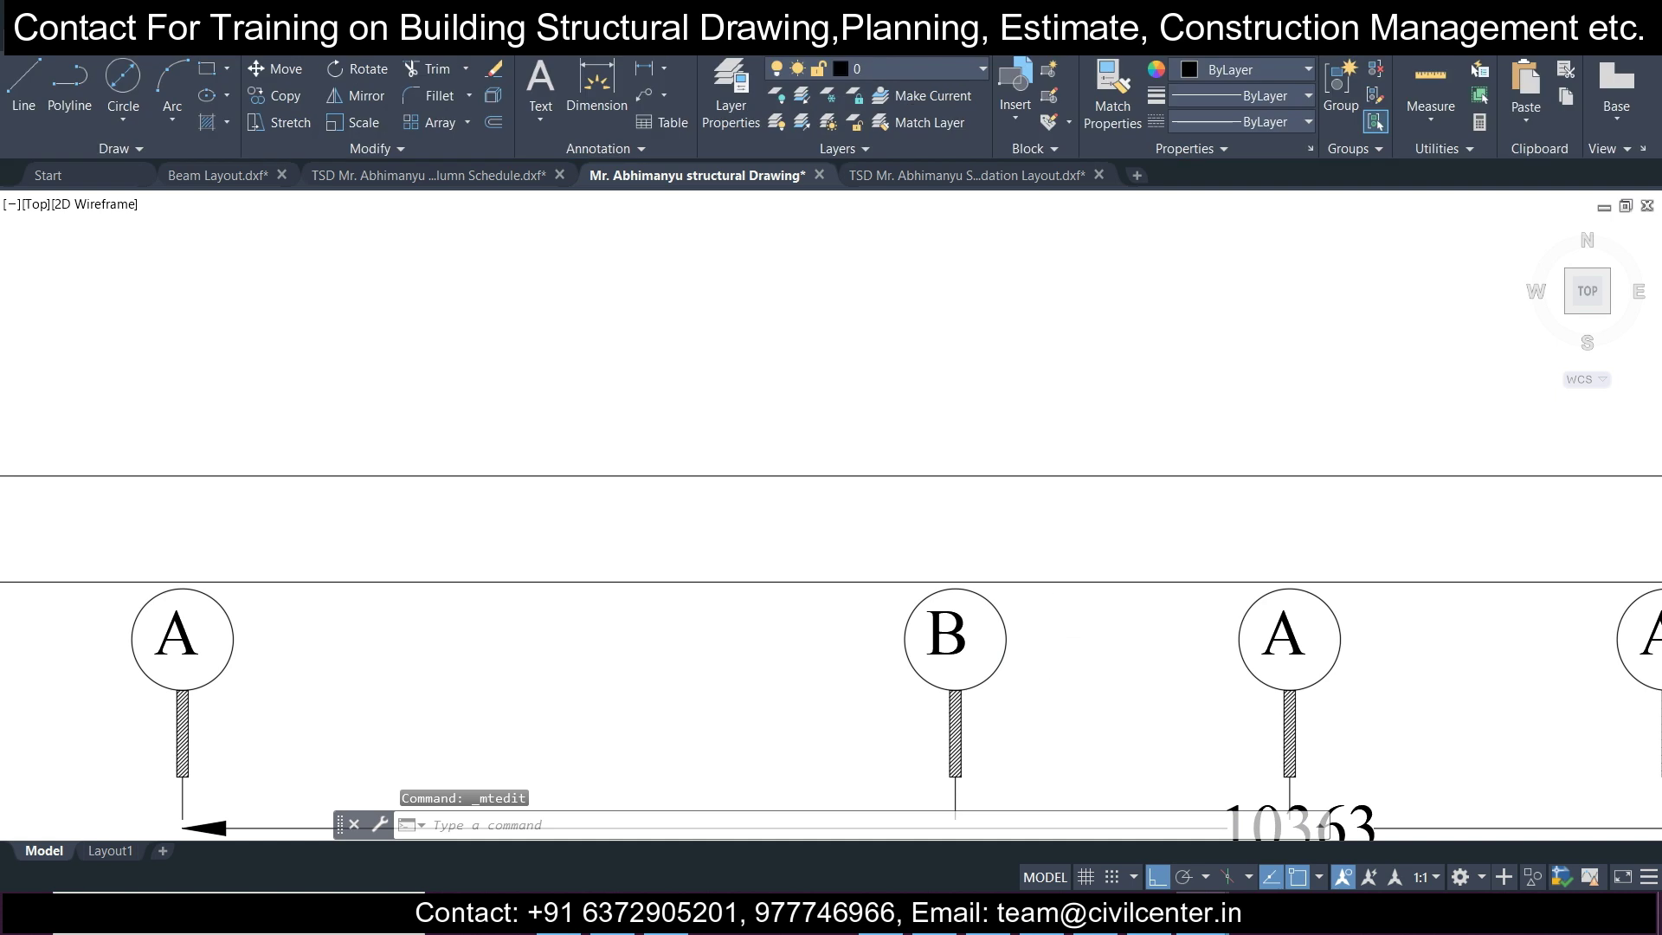
pyautogui.scroll(-2, 1002, 646)
pyautogui.scroll(2, 918, 616)
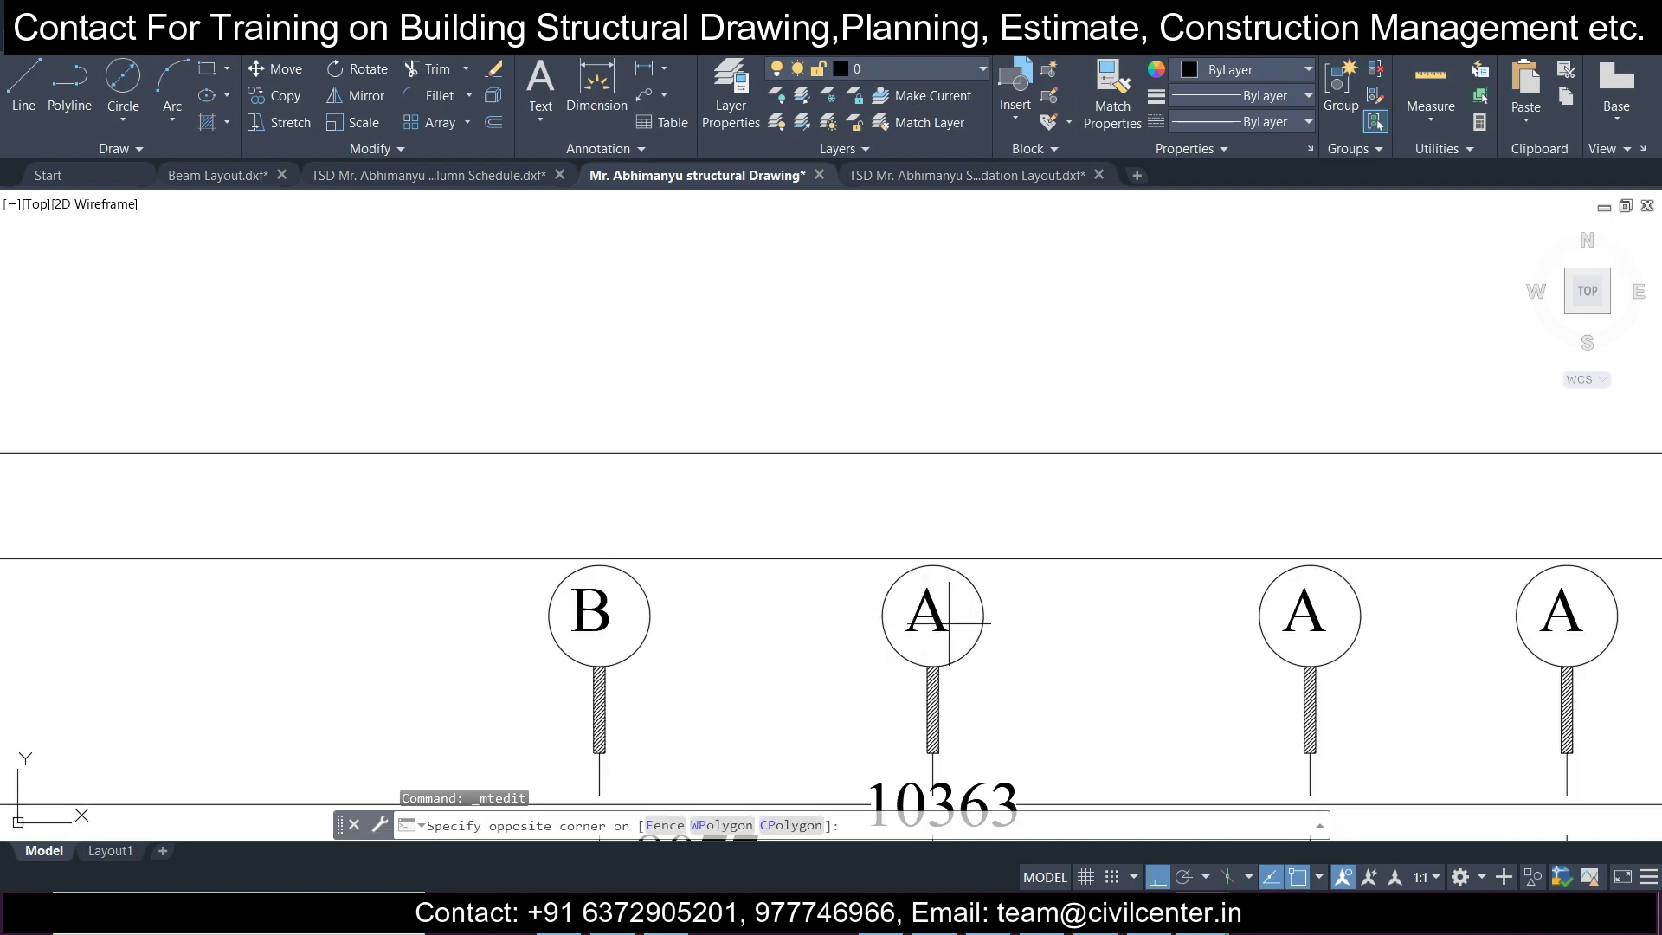
pyautogui.click(913, 621)
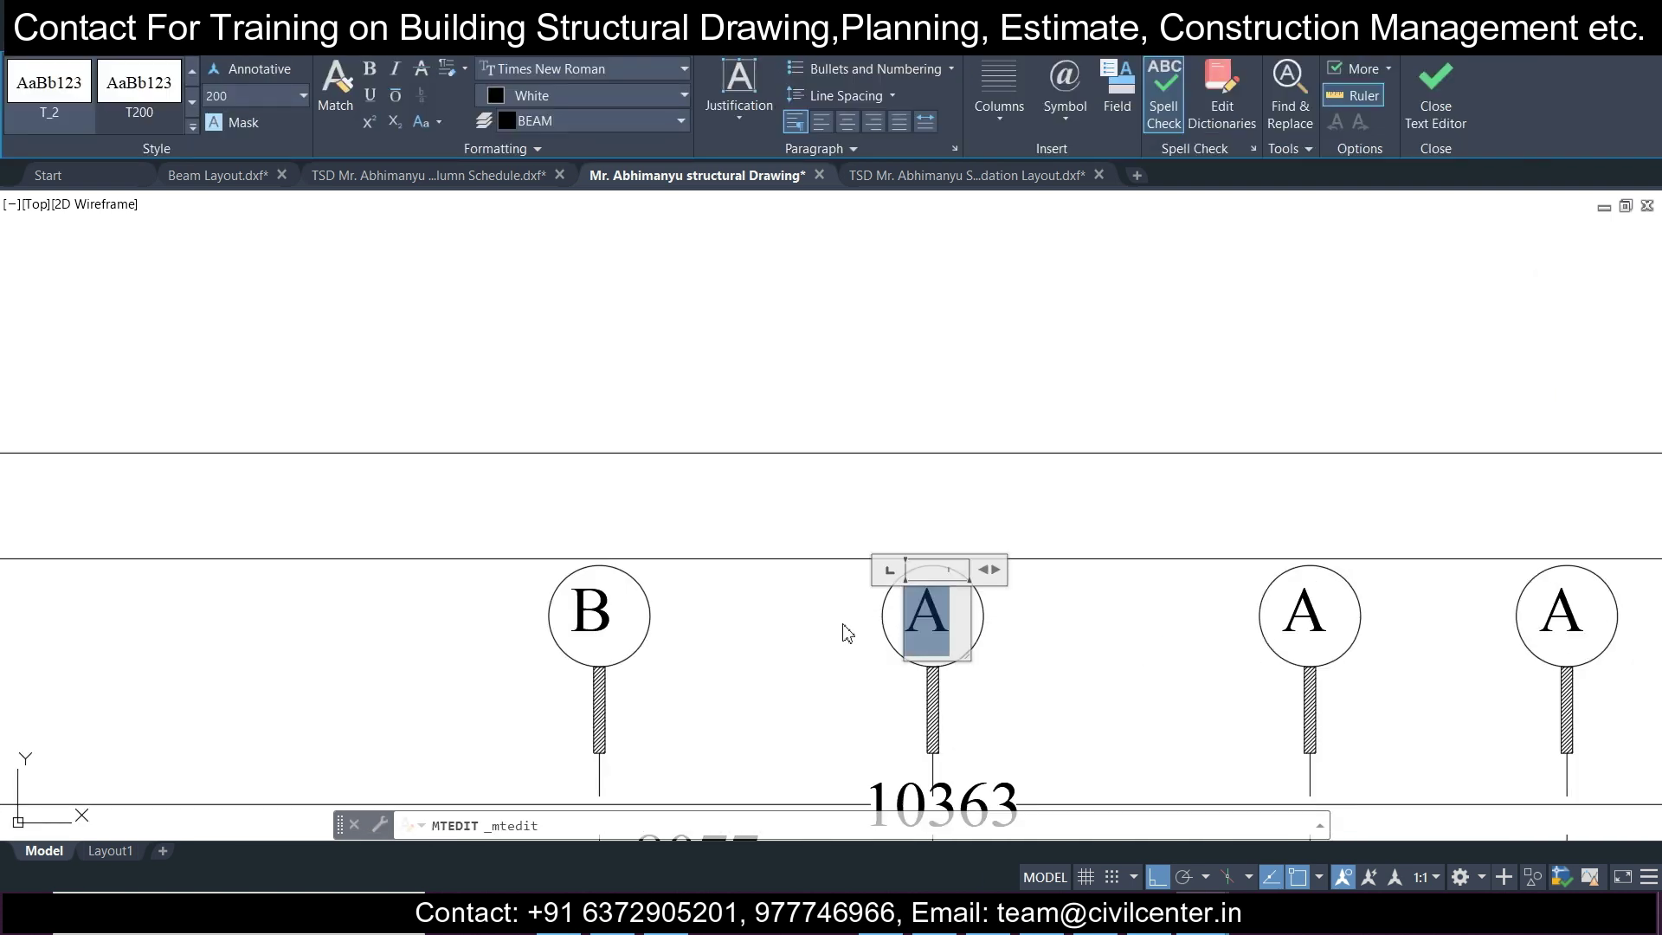
pyautogui.click(823, 627)
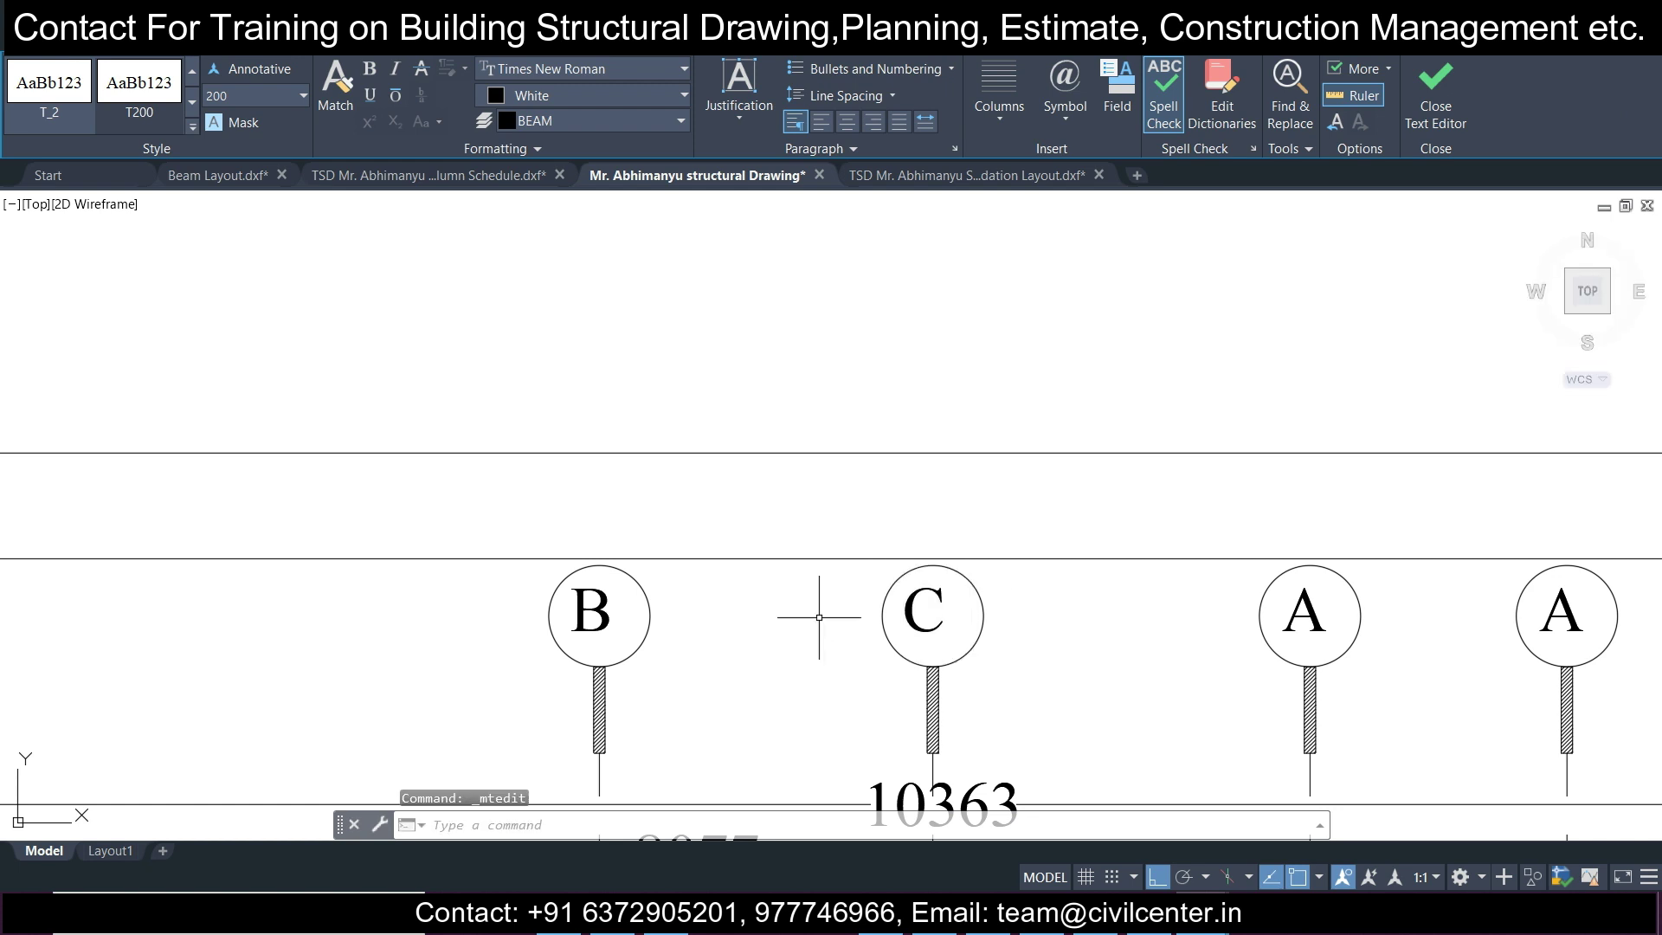
# Change the letters in the fourth and fifth grid bubbles above the plan to D and E.
pyautogui.scroll(-4, 1010, 620)
pyautogui.scroll(4, 1026, 623)
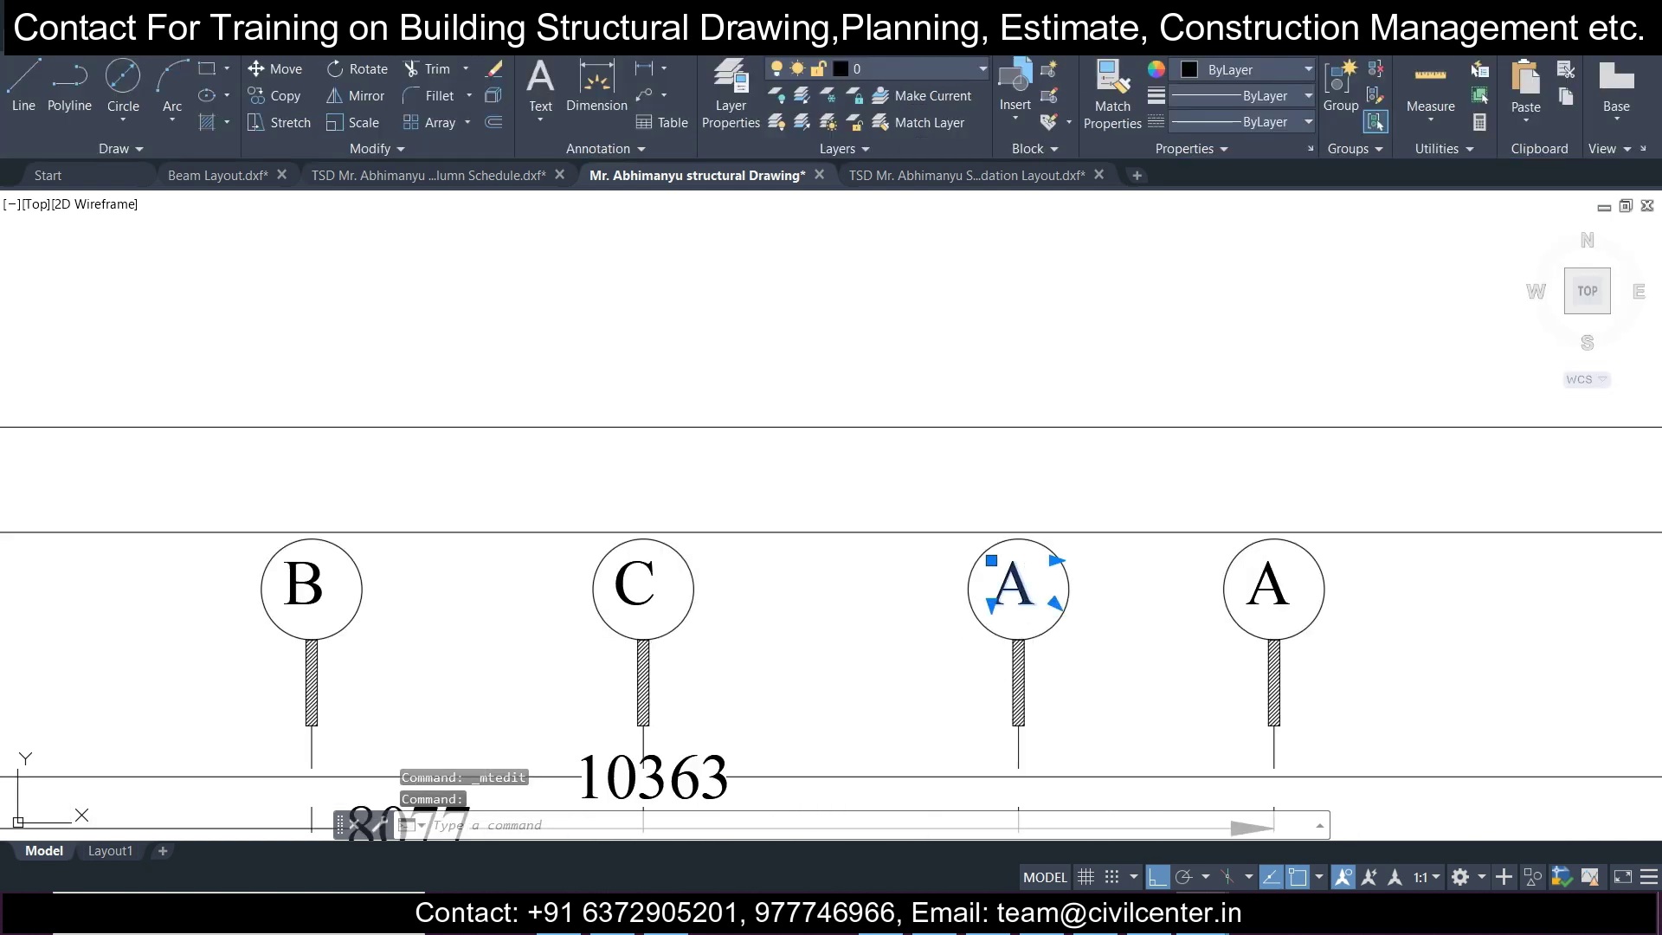
pyautogui.doubleClick(1038, 592)
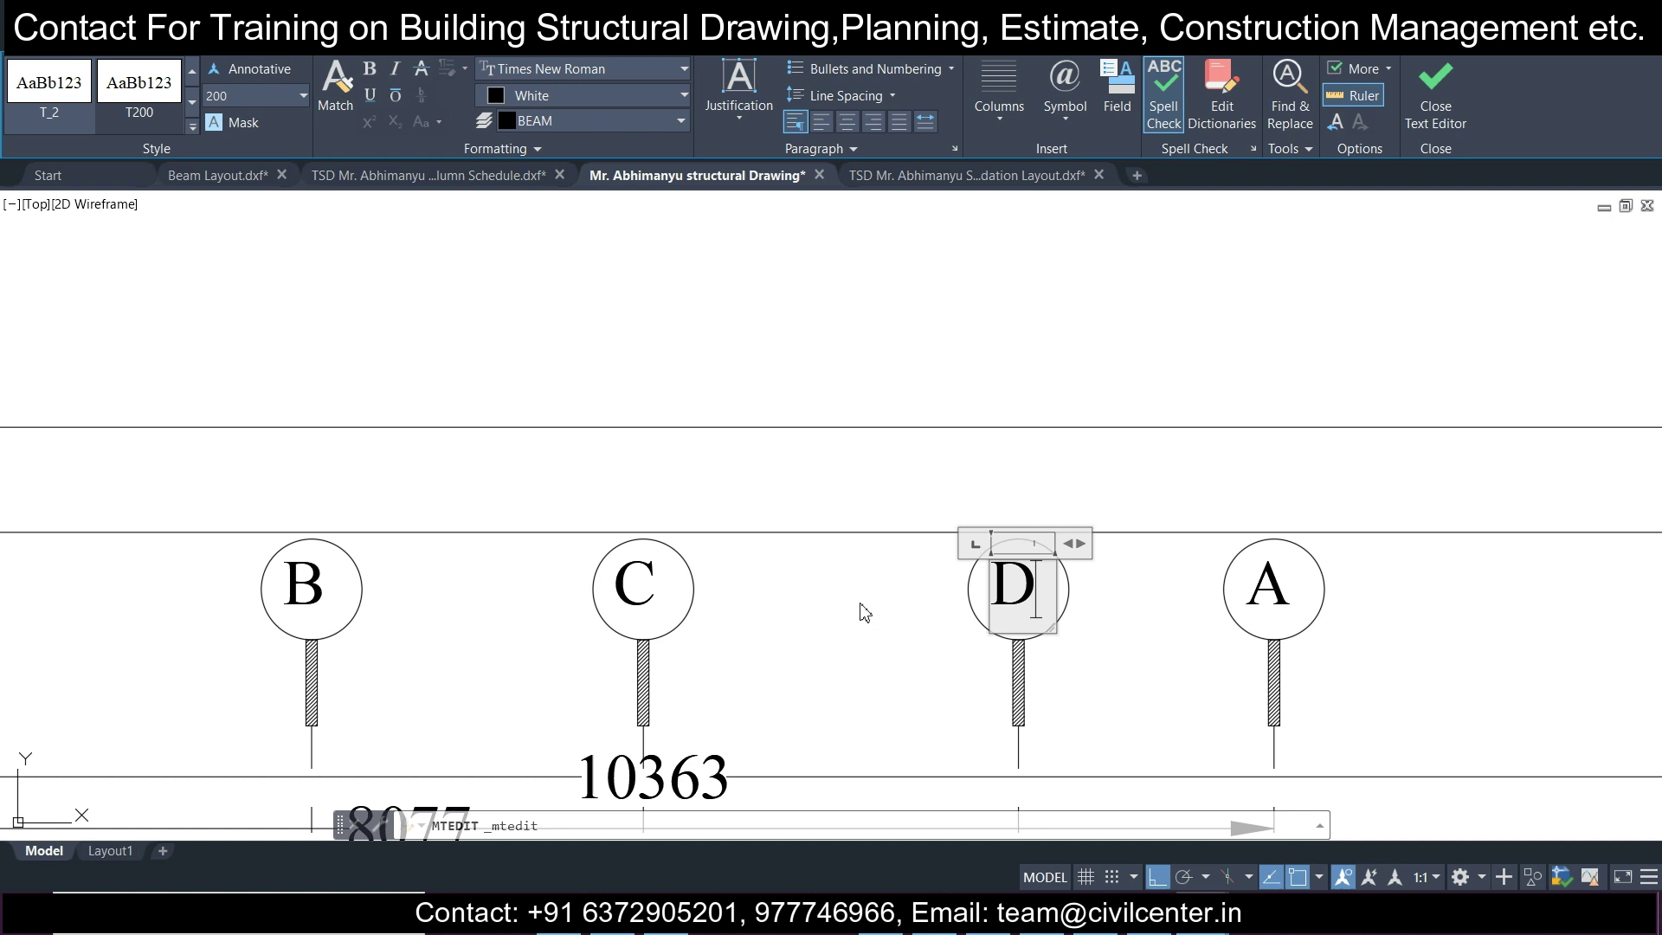
pyautogui.click(864, 612)
pyautogui.scroll(-2, 858, 603)
pyautogui.scroll(4, 1049, 583)
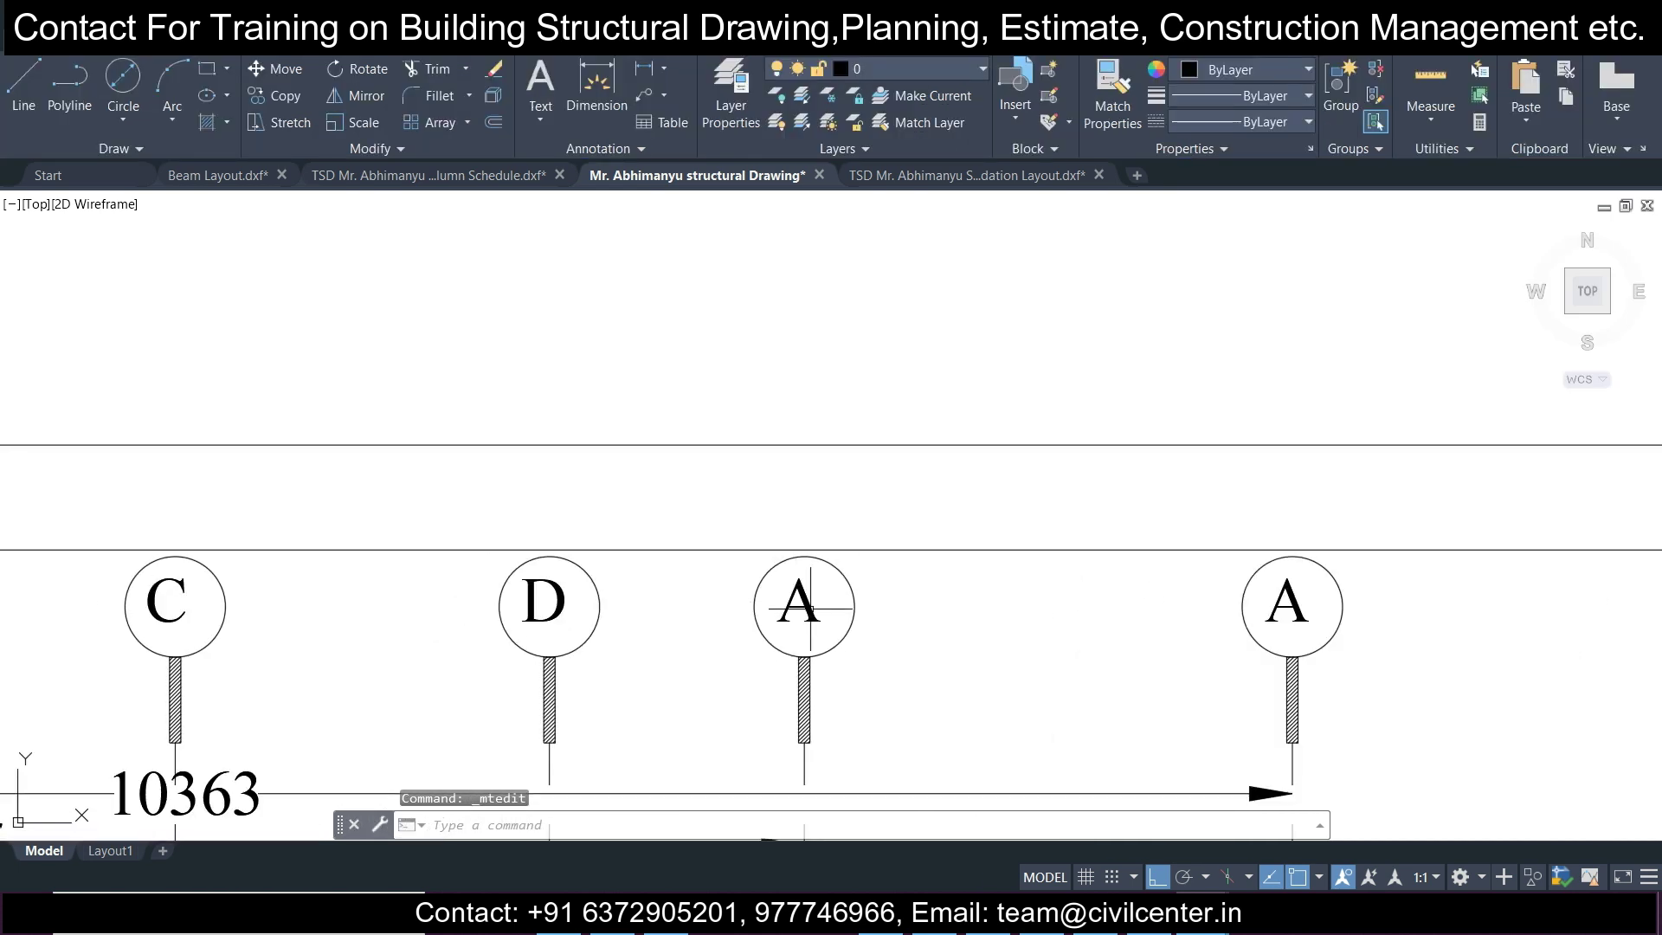
pyautogui.click(814, 610)
pyautogui.click(705, 606)
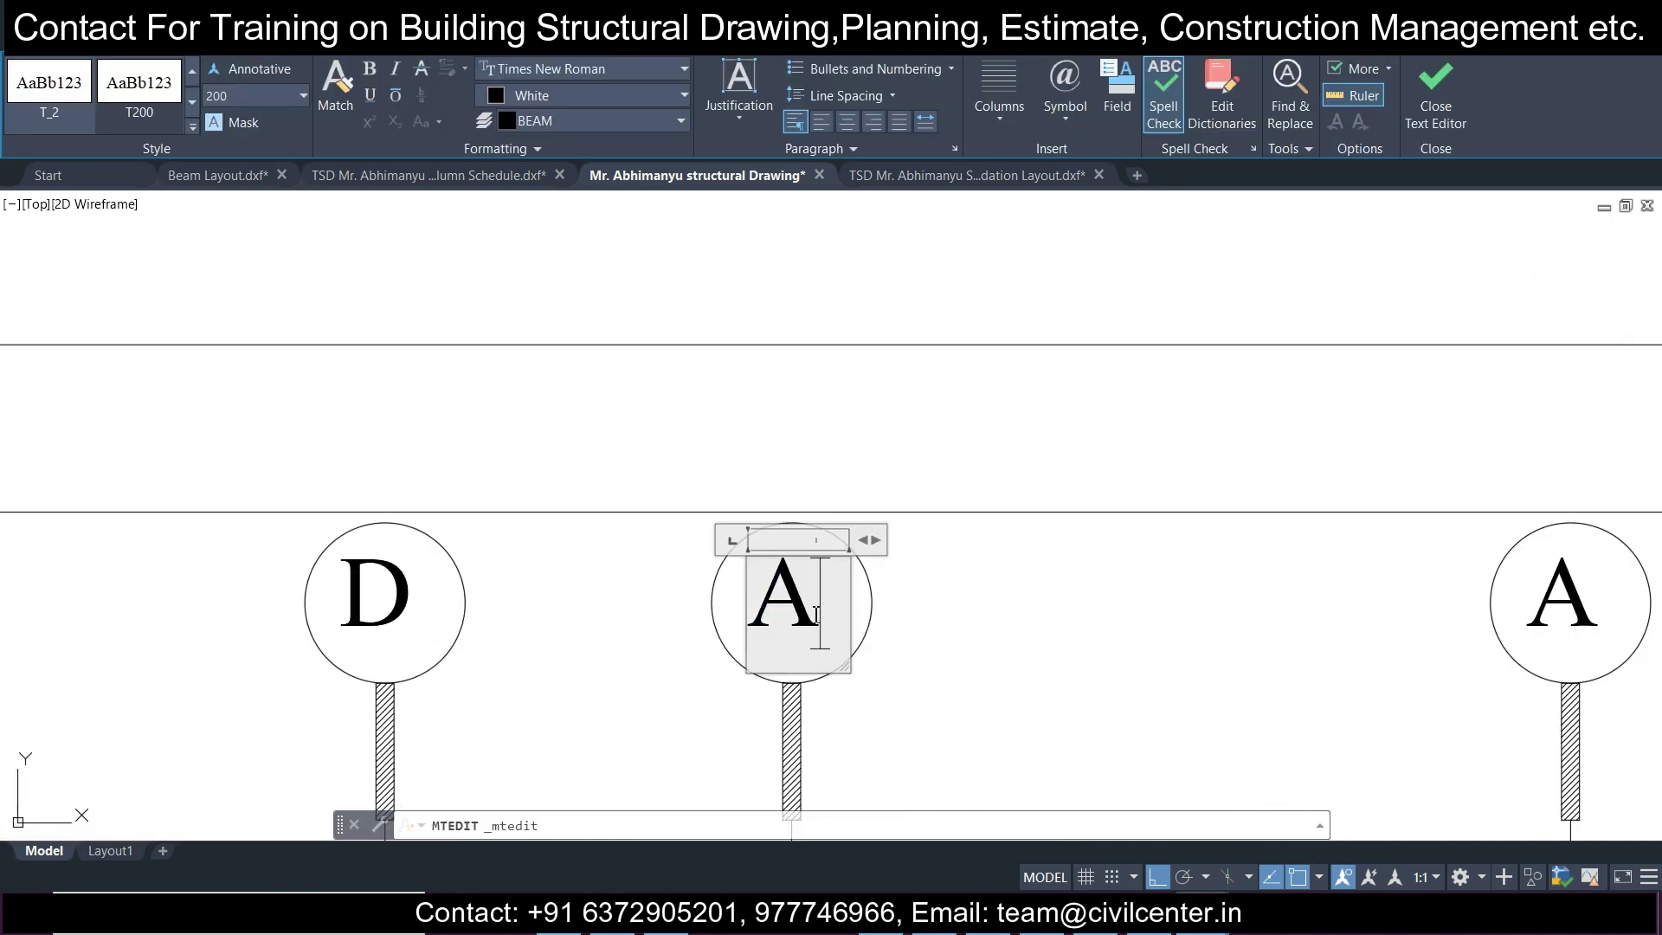
pyautogui.write('E')
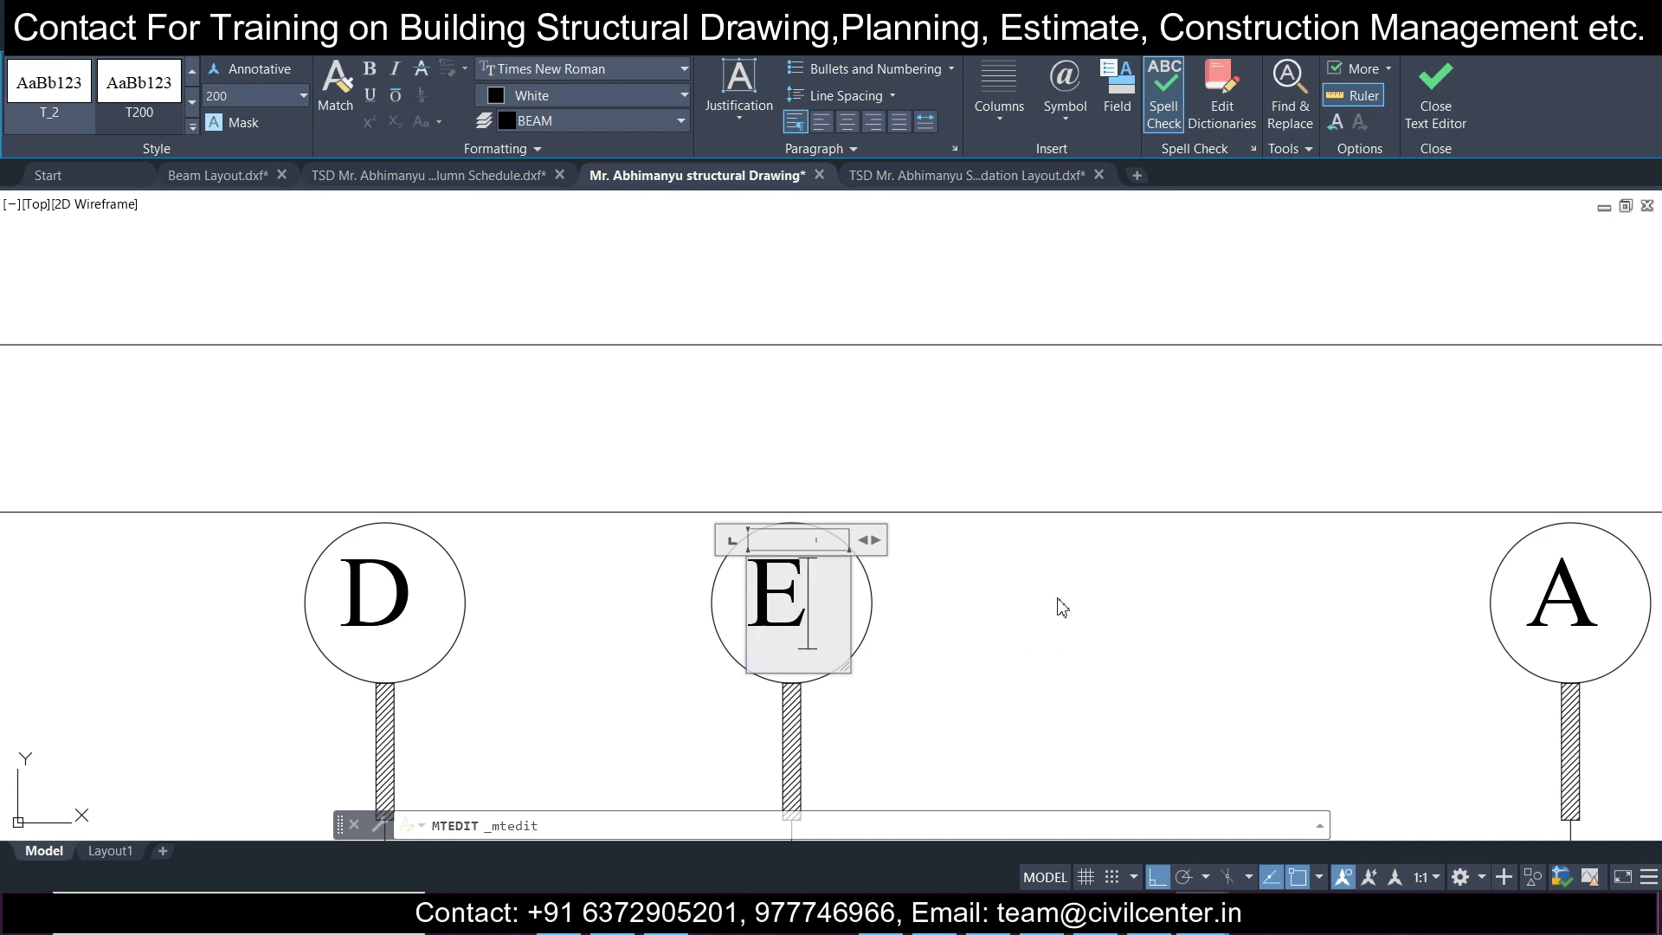
pyautogui.click(1057, 604)
# Change the letter in the last grid bubble above the plan to F.
pyautogui.scroll(-2, 1083, 594)
pyautogui.scroll(2, 883, 542)
pyautogui.scroll(3, 883, 542)
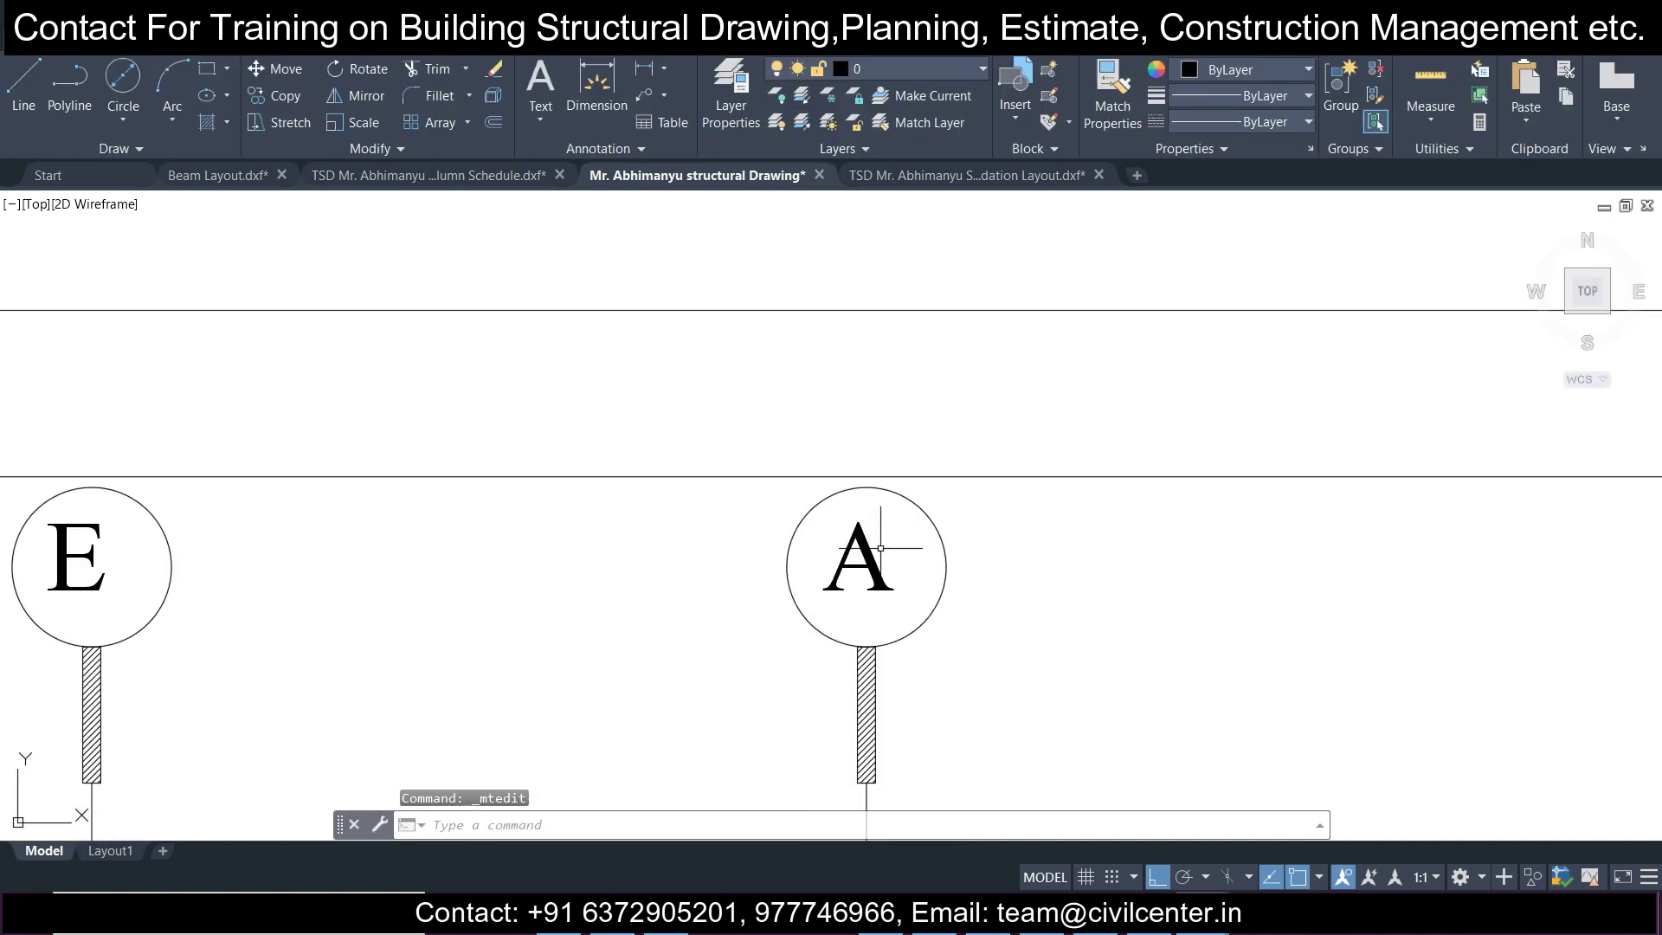
pyautogui.doubleClick(857, 563)
pyautogui.write('F')
pyautogui.click(676, 627)
# Move grid bubble 1 with its hatched stem from outside the sheet to the right of the foundation plan's vertical dimensions.
pyautogui.scroll(-3, 676, 624)
pyautogui.moveTo(656, 624); pyautogui.dragTo(748, 465, button='middle')
pyautogui.moveTo(675, 529); pyautogui.dragTo(841, 499, button='middle')
pyautogui.moveTo(553, 530); pyautogui.dragTo(850, 501, button='middle')
pyautogui.moveTo(335, 523); pyautogui.dragTo(714, 364, button='middle')
pyautogui.scroll(-3, 713, 364)
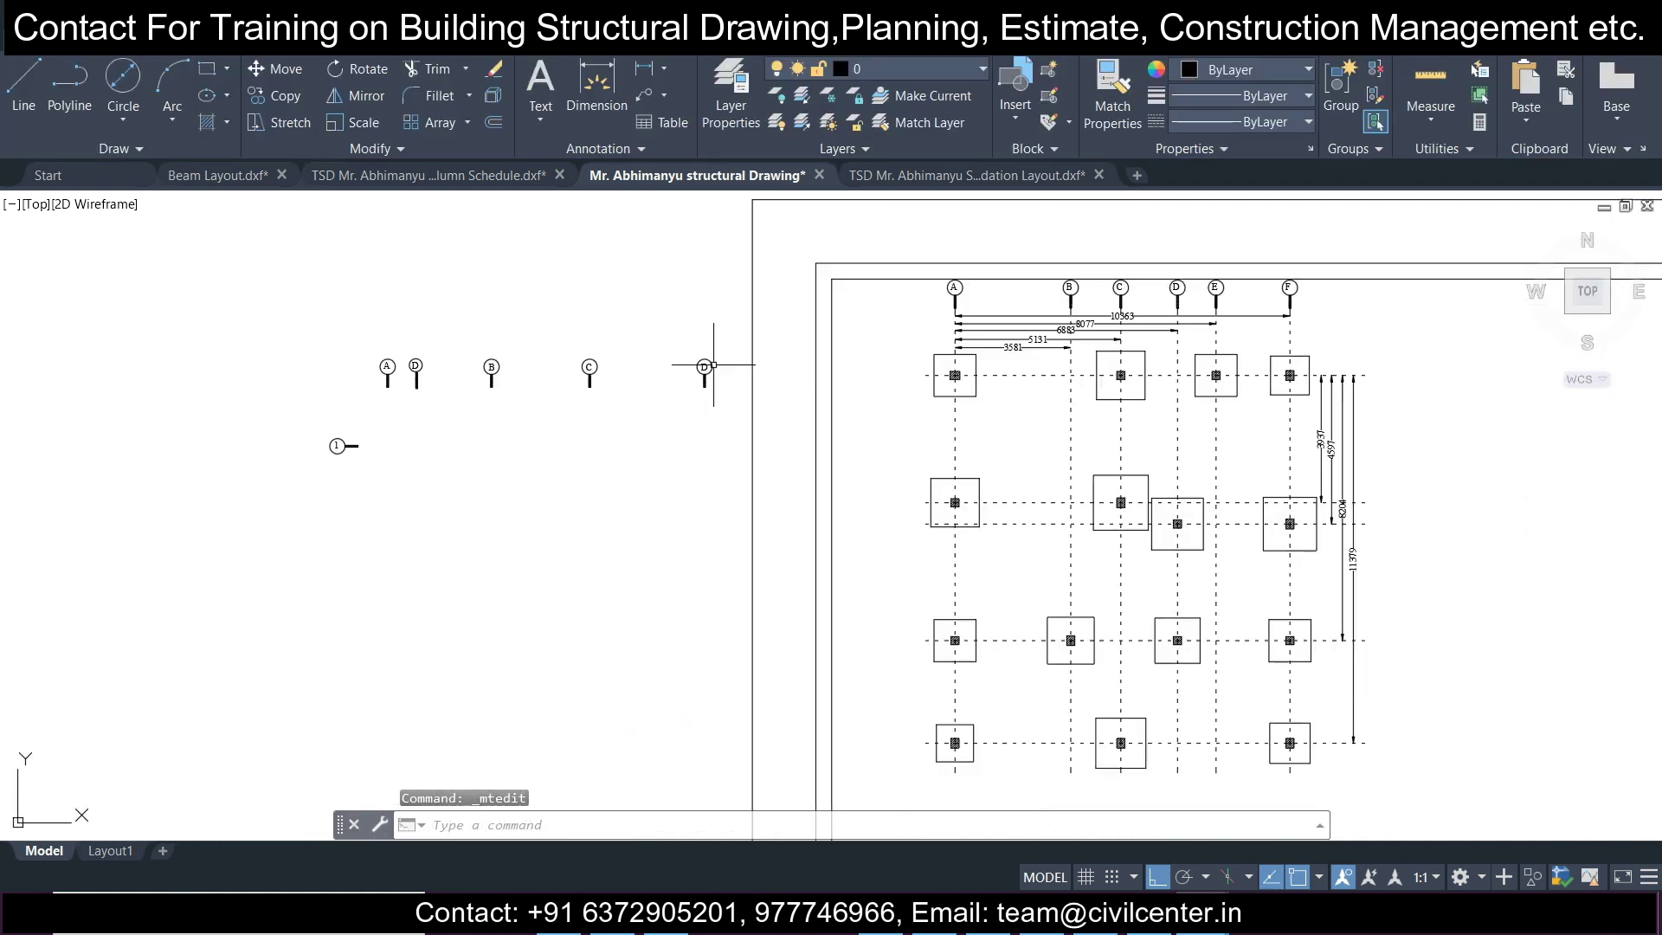
pyautogui.scroll(2, 394, 414)
pyautogui.click(310, 426)
pyautogui.click(403, 480)
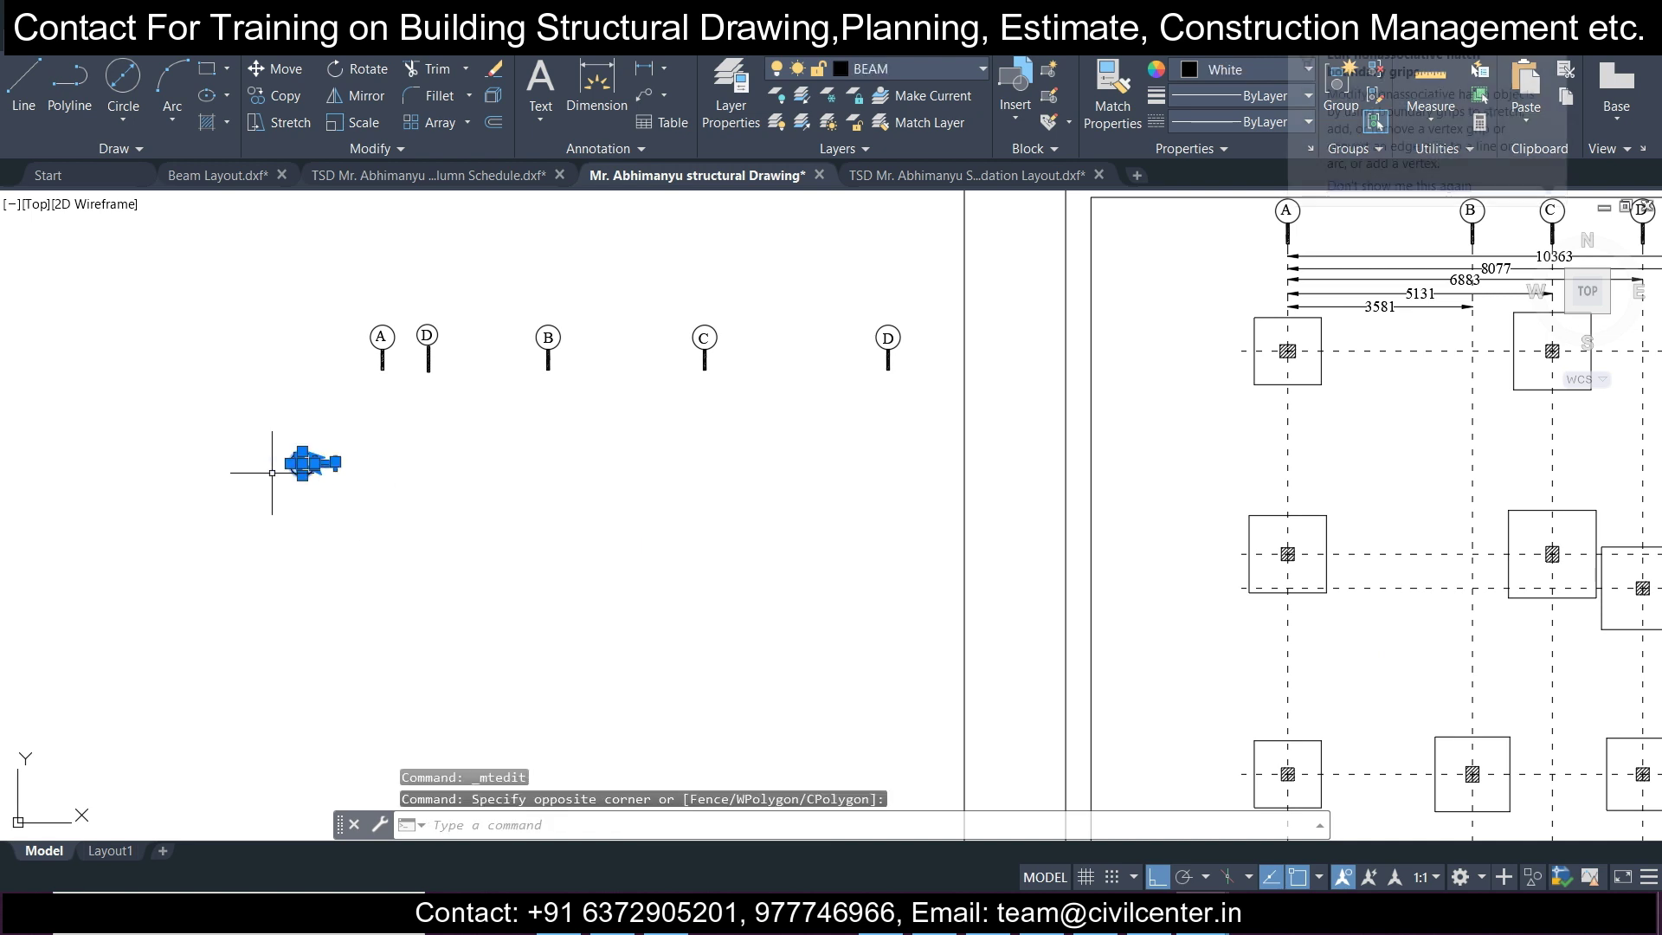
pyautogui.scroll(6, 336, 445)
pyautogui.scroll(3, 423, 411)
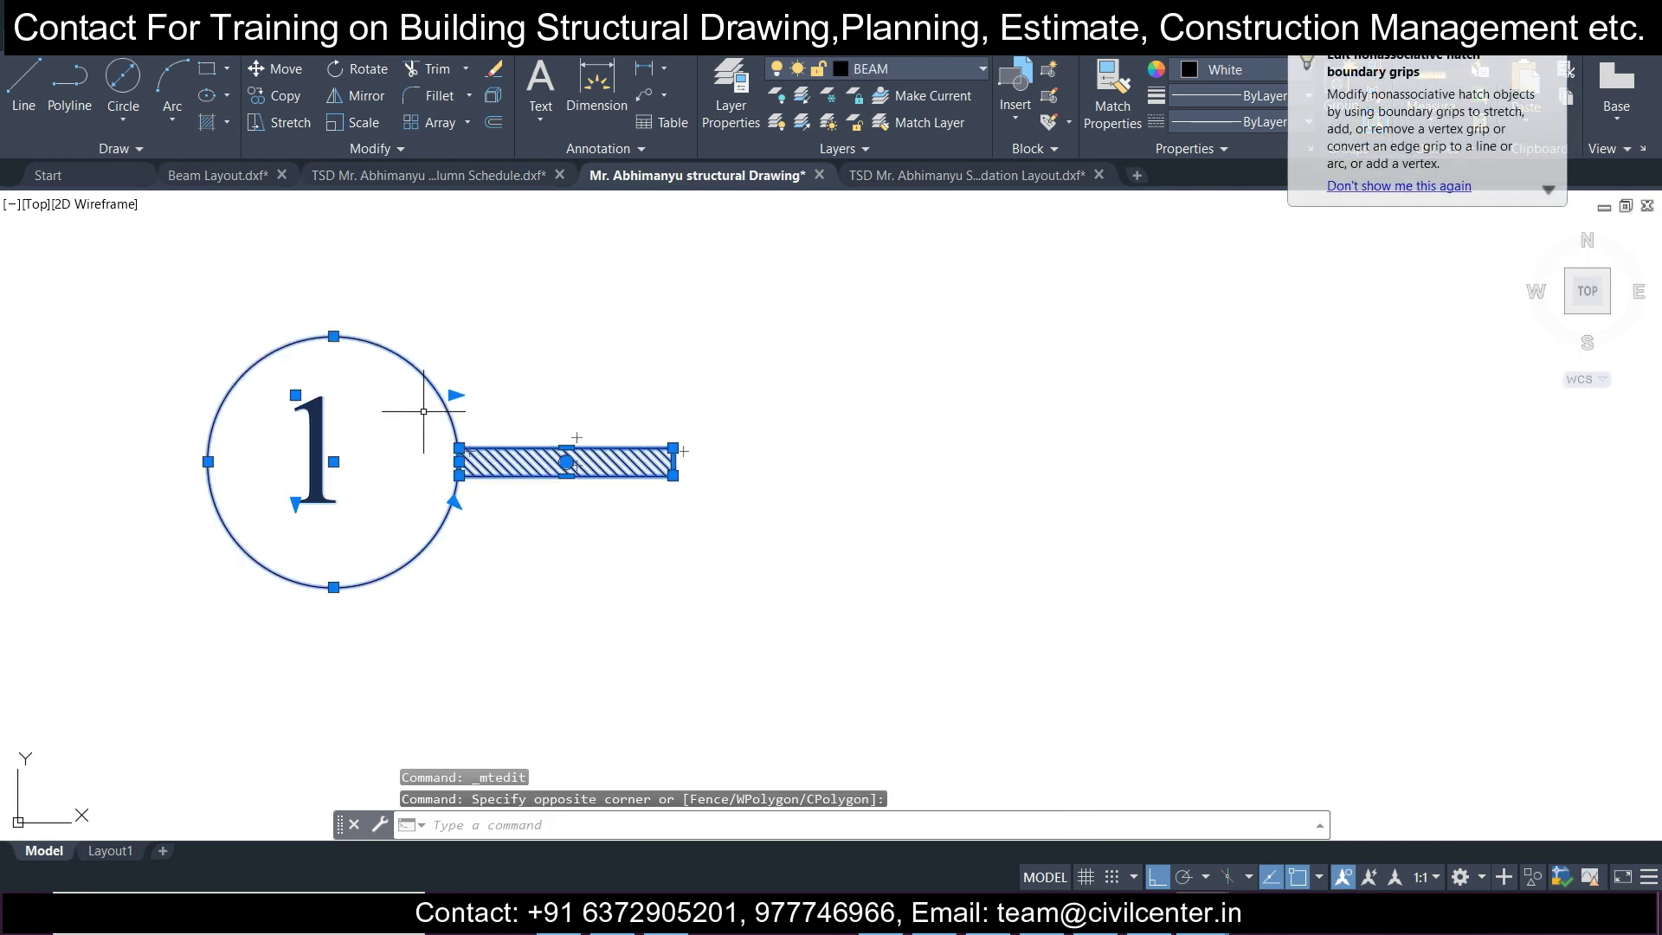
pyautogui.scroll(-5, 423, 411)
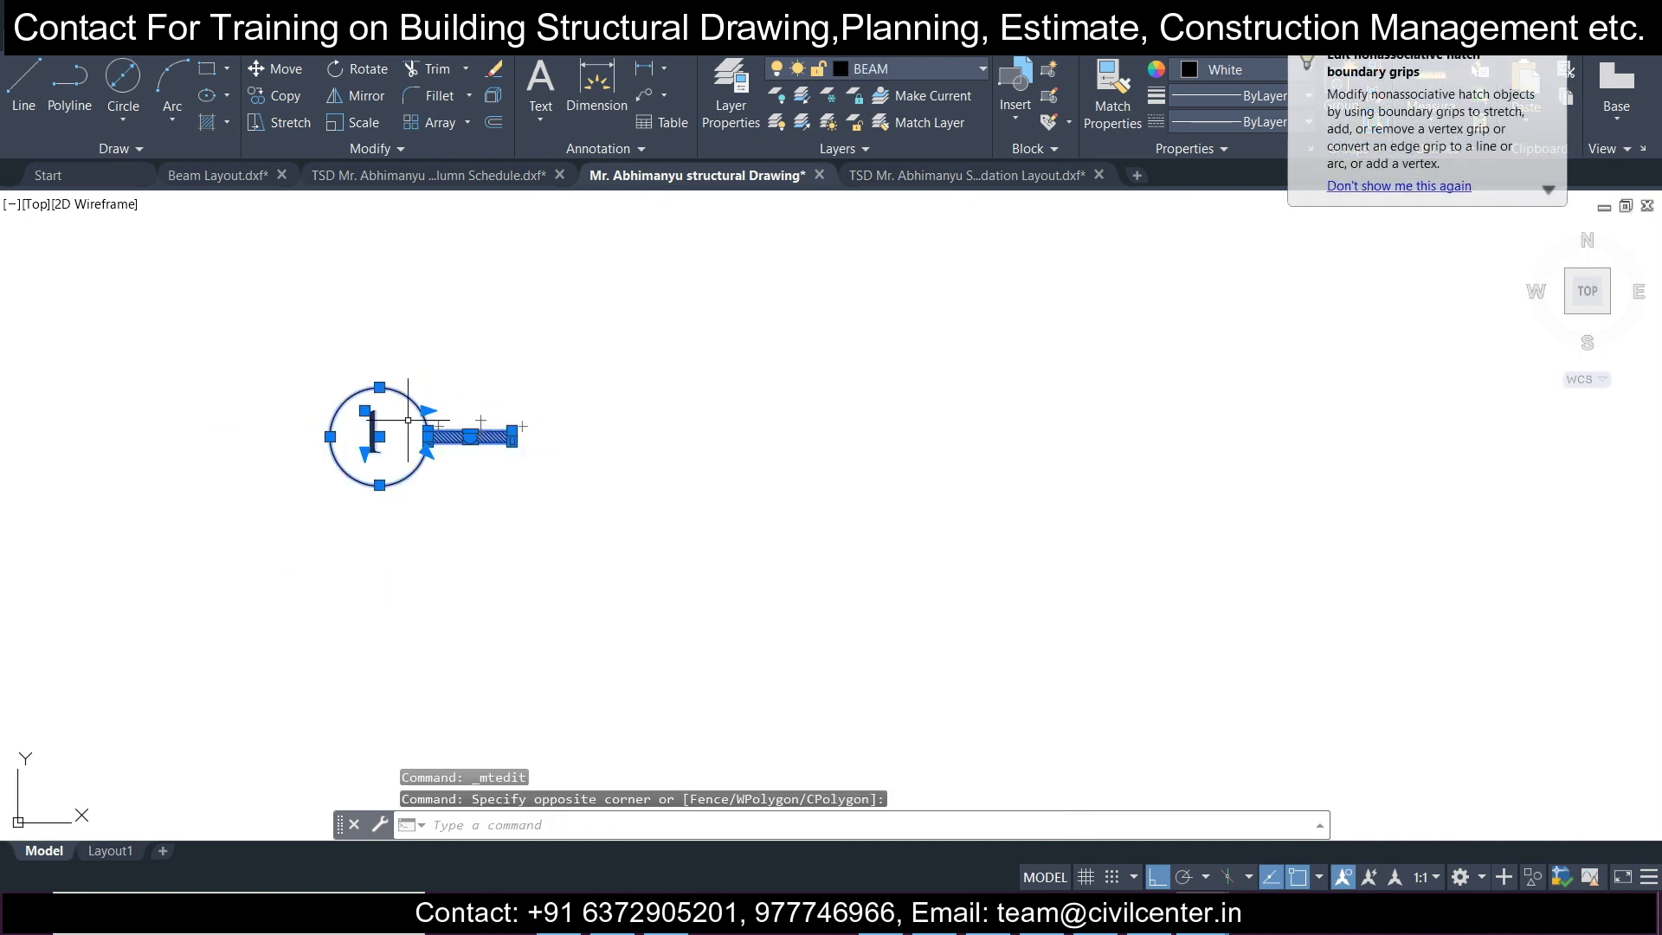
pyautogui.click(286, 68)
pyautogui.click(397, 426)
pyautogui.scroll(-3, 389, 457)
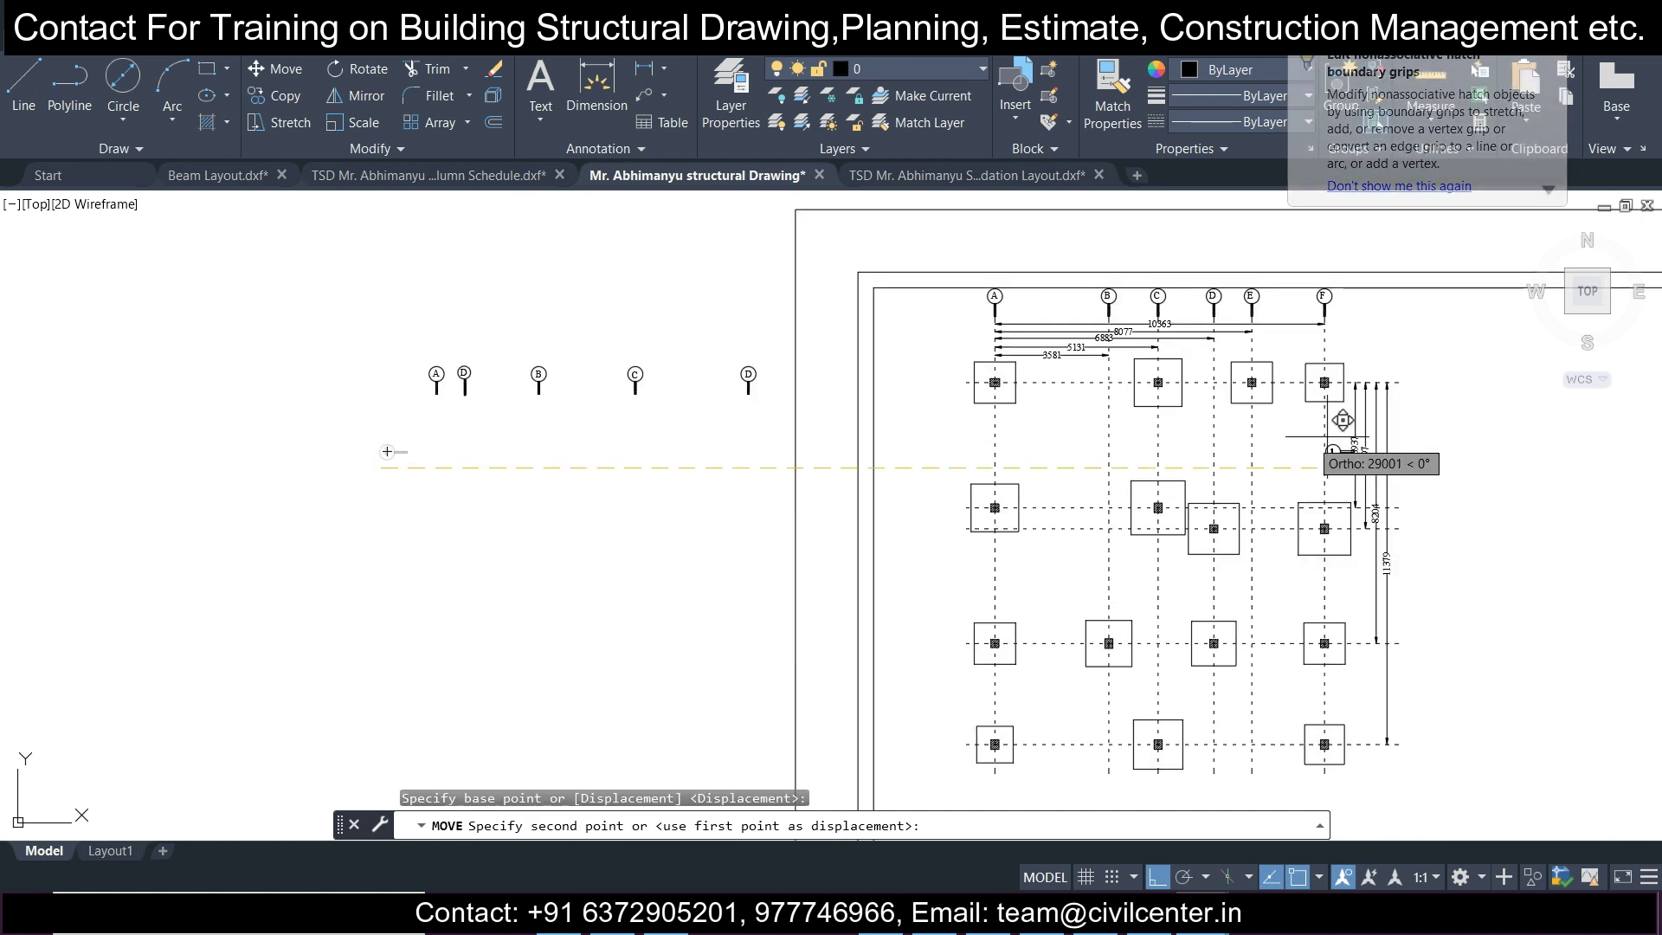
pyautogui.scroll(3, 1343, 421)
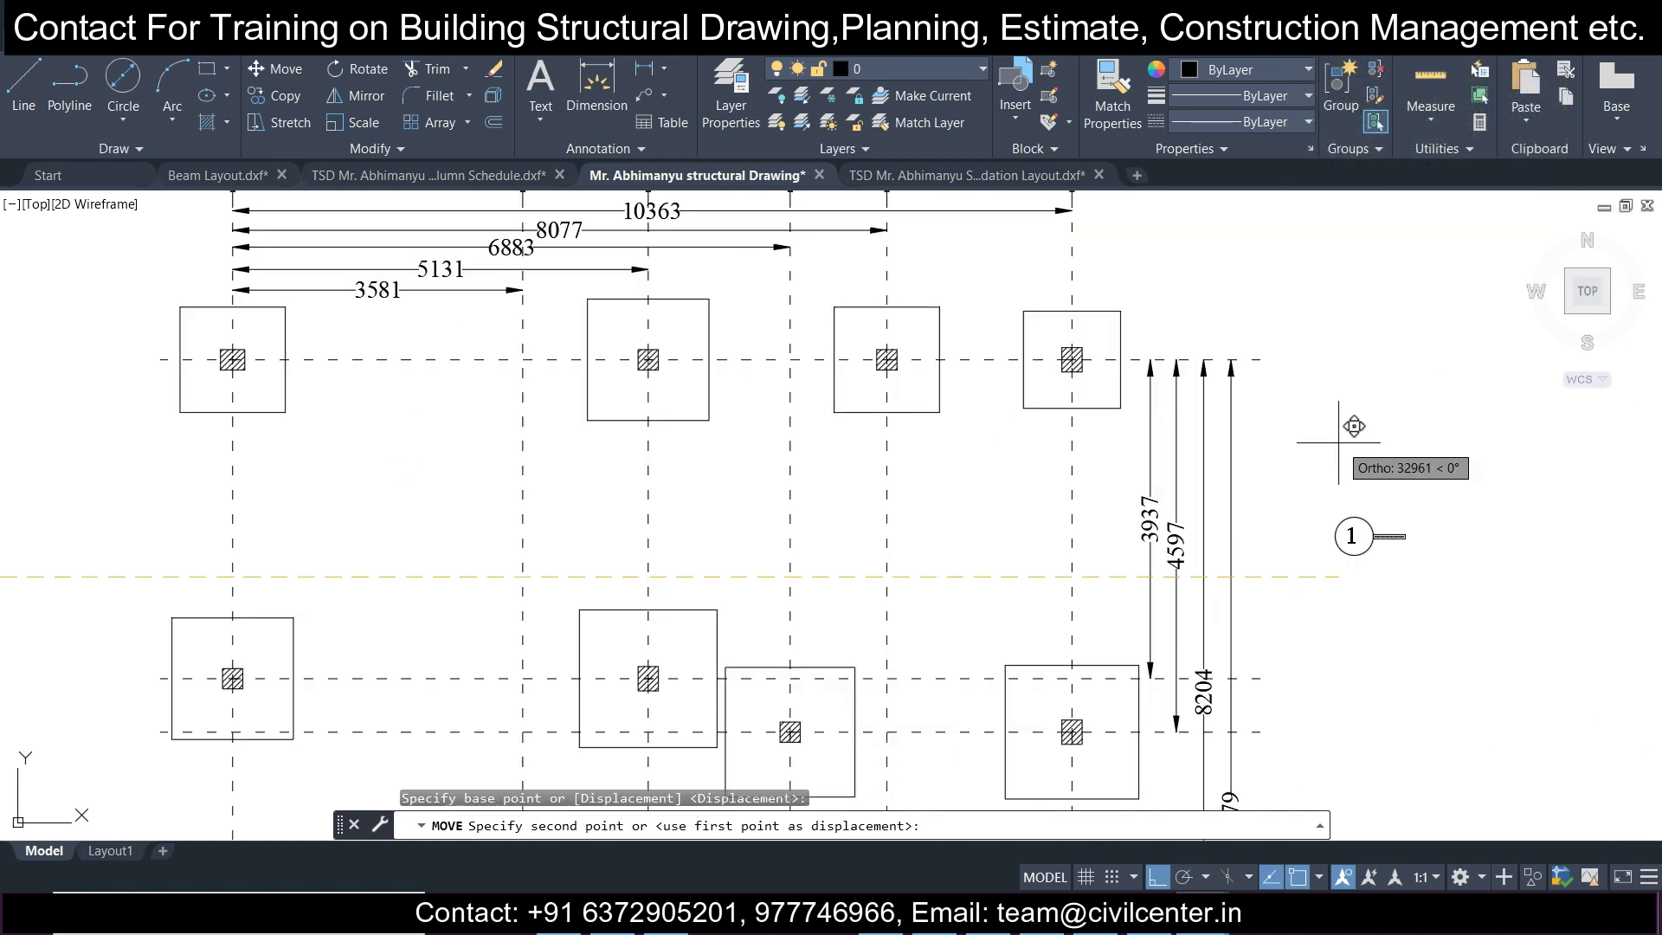
pyautogui.press('Escape')
pyautogui.click(1316, 482)
pyautogui.click(1466, 612)
pyautogui.moveTo(1441, 505)
pyautogui.mouseDown(button='middle')
pyautogui.moveTo(1171, 478)
pyautogui.moveTo(889, 518)
pyautogui.mouseUp(button='middle')
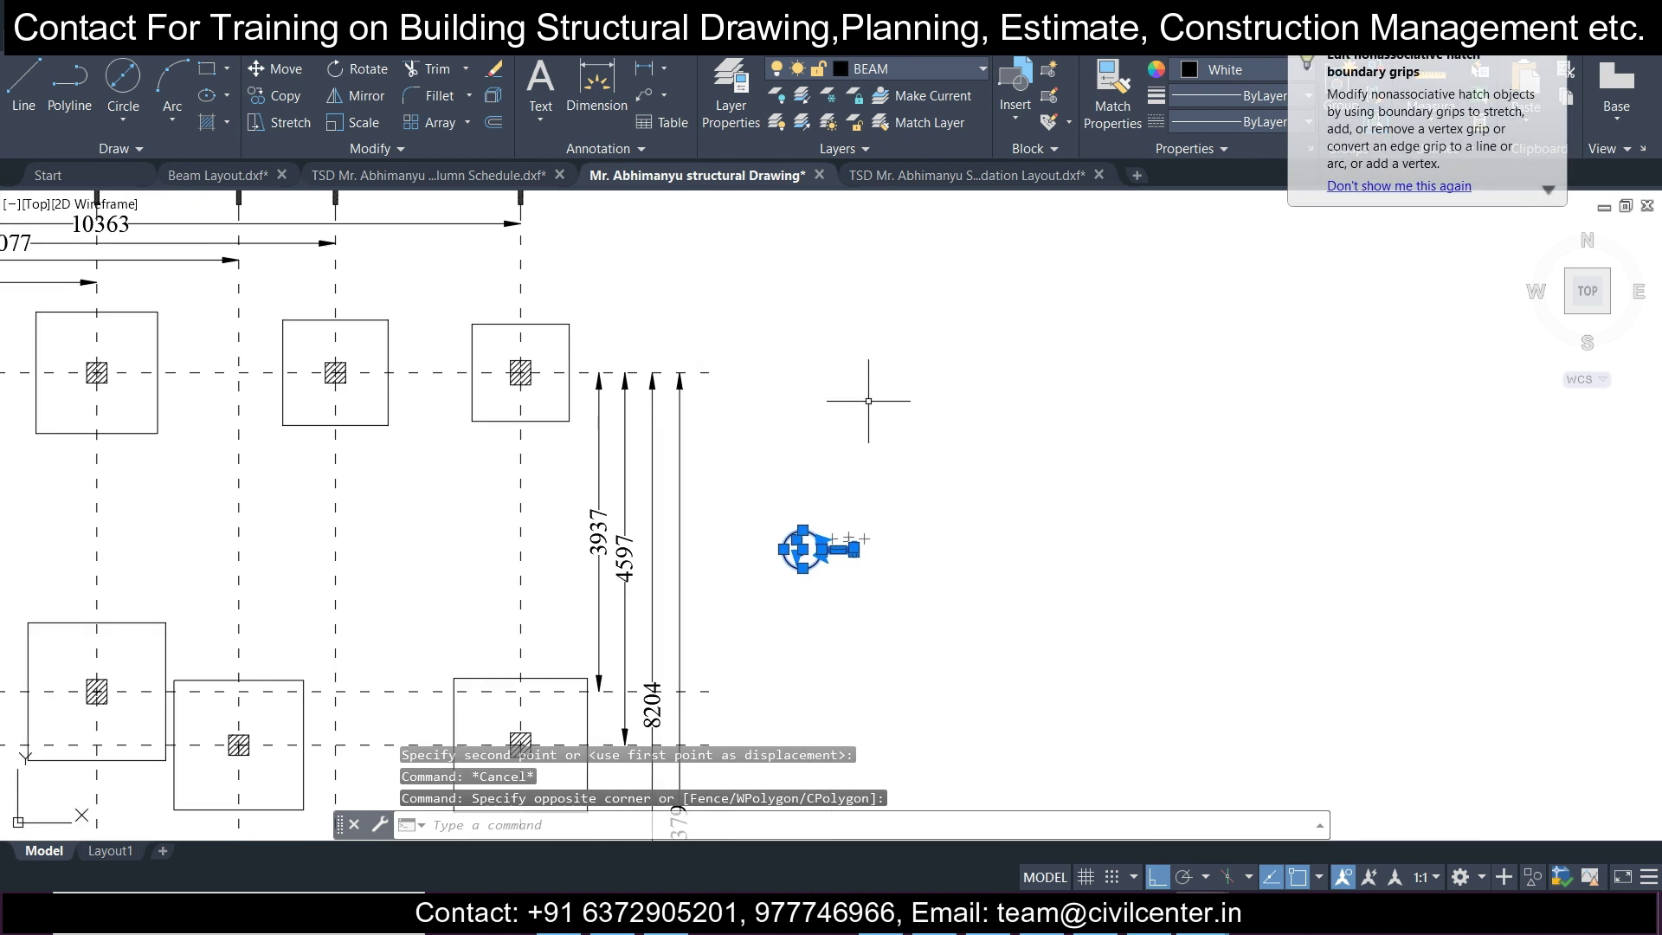
pyautogui.click(292, 104)
pyautogui.scroll(2, 865, 515)
pyautogui.press('Escape')
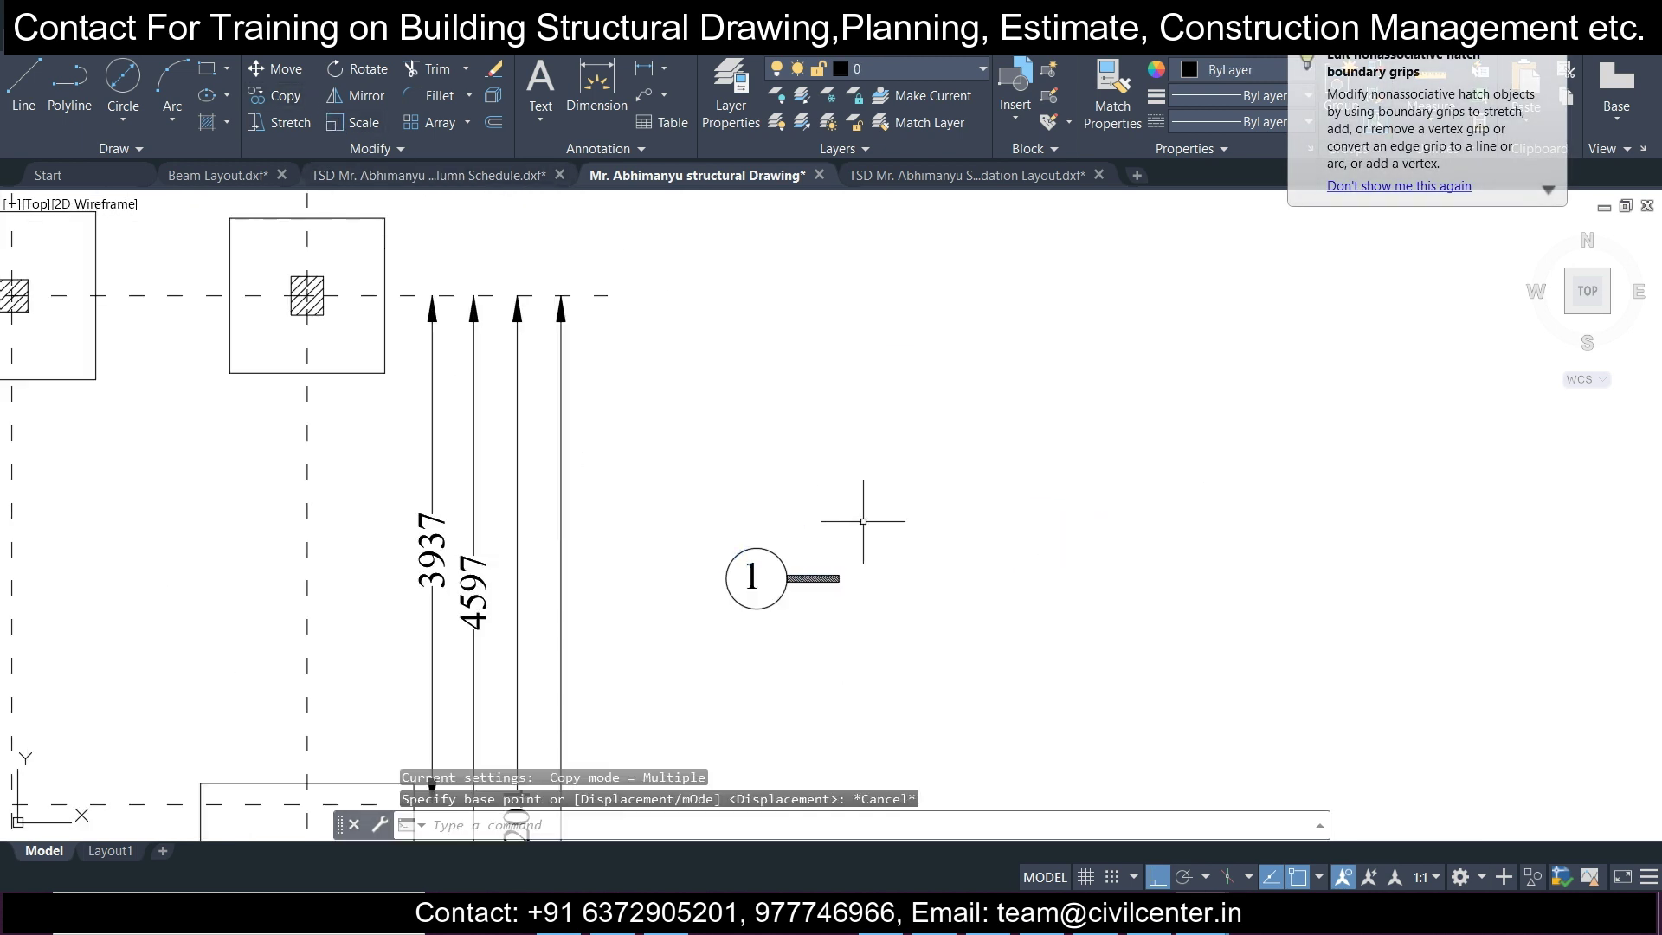
pyautogui.click(762, 580)
pyautogui.scroll(5, 758, 583)
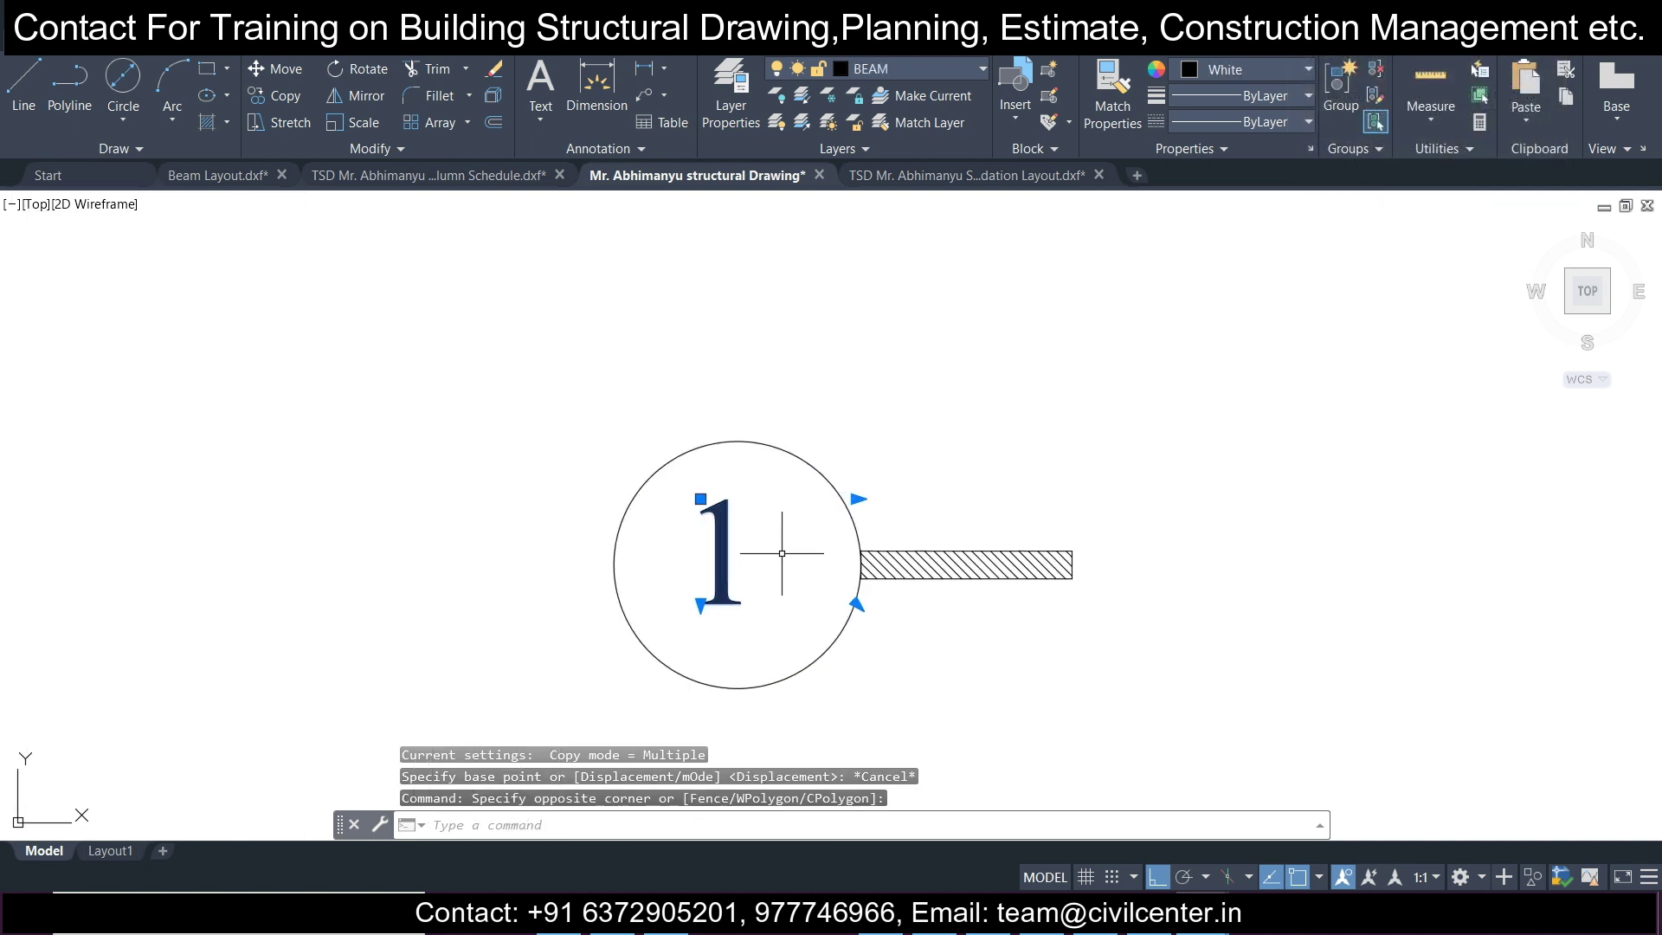
pyautogui.press('Escape')
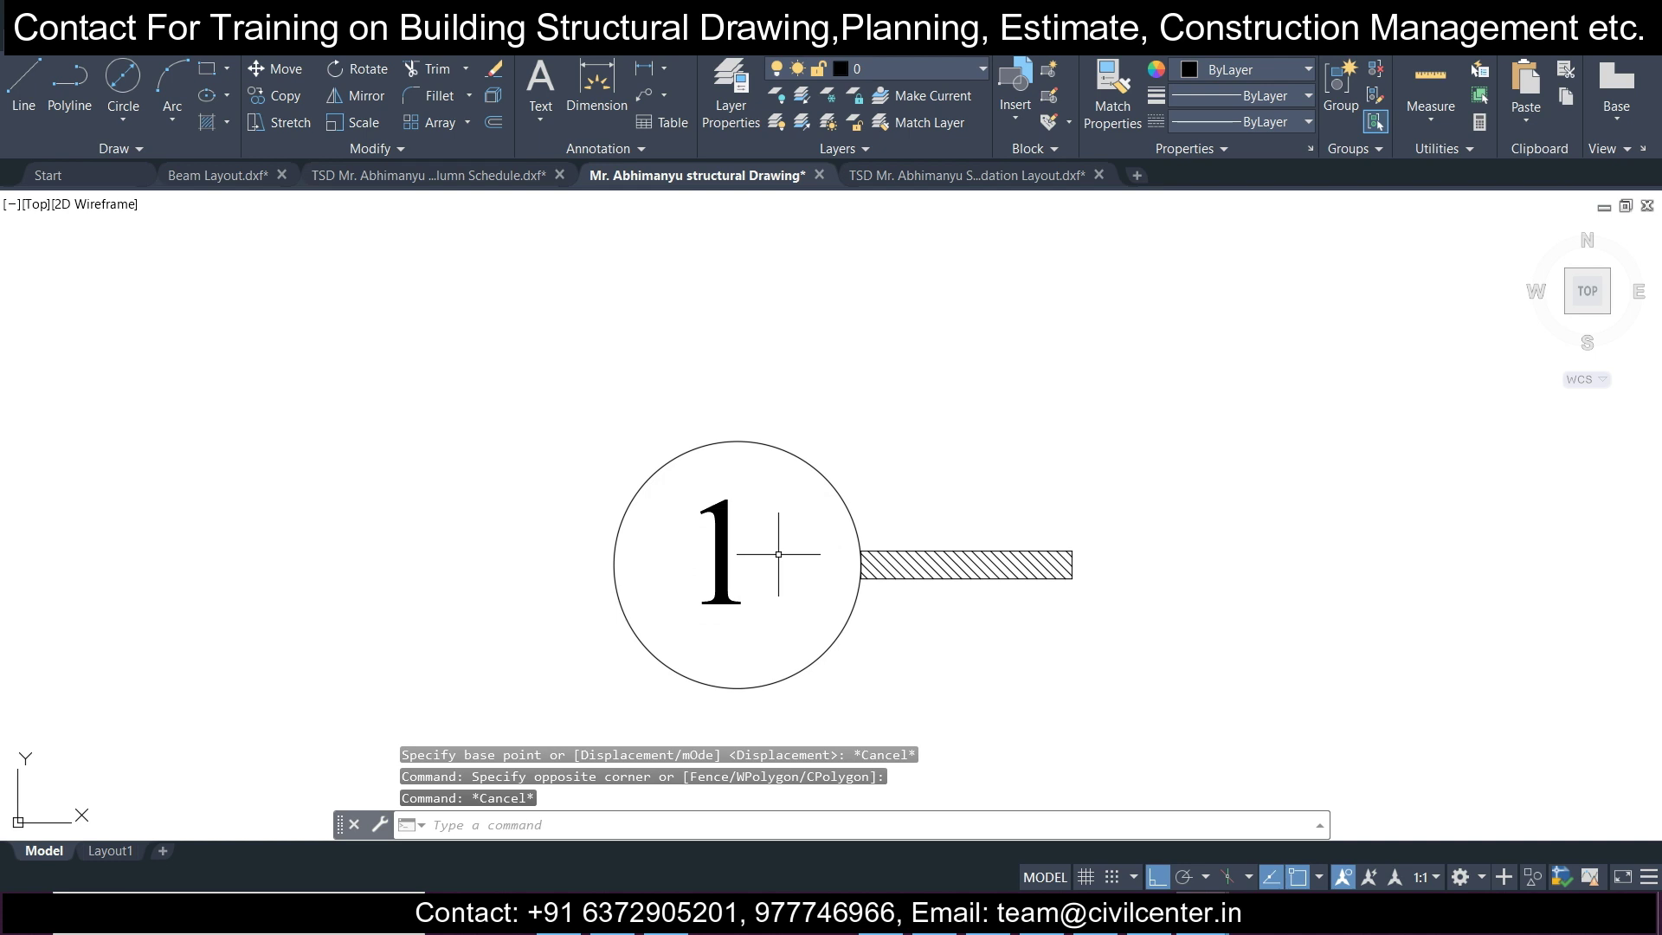
# Mirror the circle and hatched stem of grid bubble 1 across a vertical line at the stem's free end, erasing the originals.
pyautogui.scroll(-3, 778, 548)
pyautogui.click(923, 658)
pyautogui.click(783, 405)
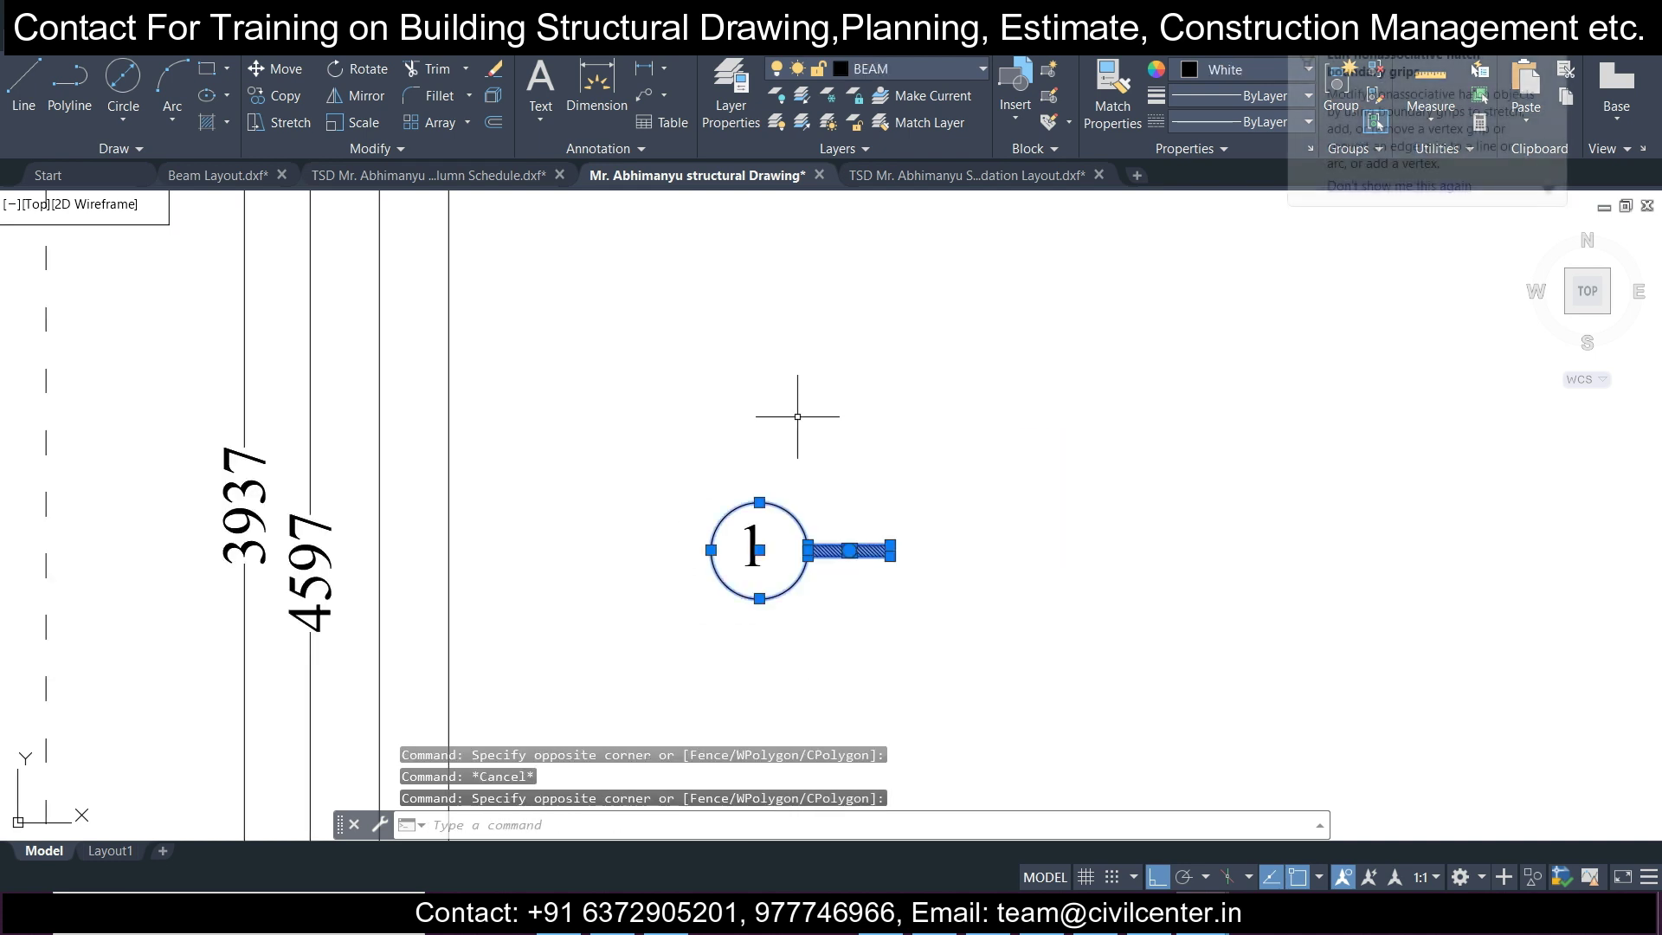
pyautogui.click(367, 97)
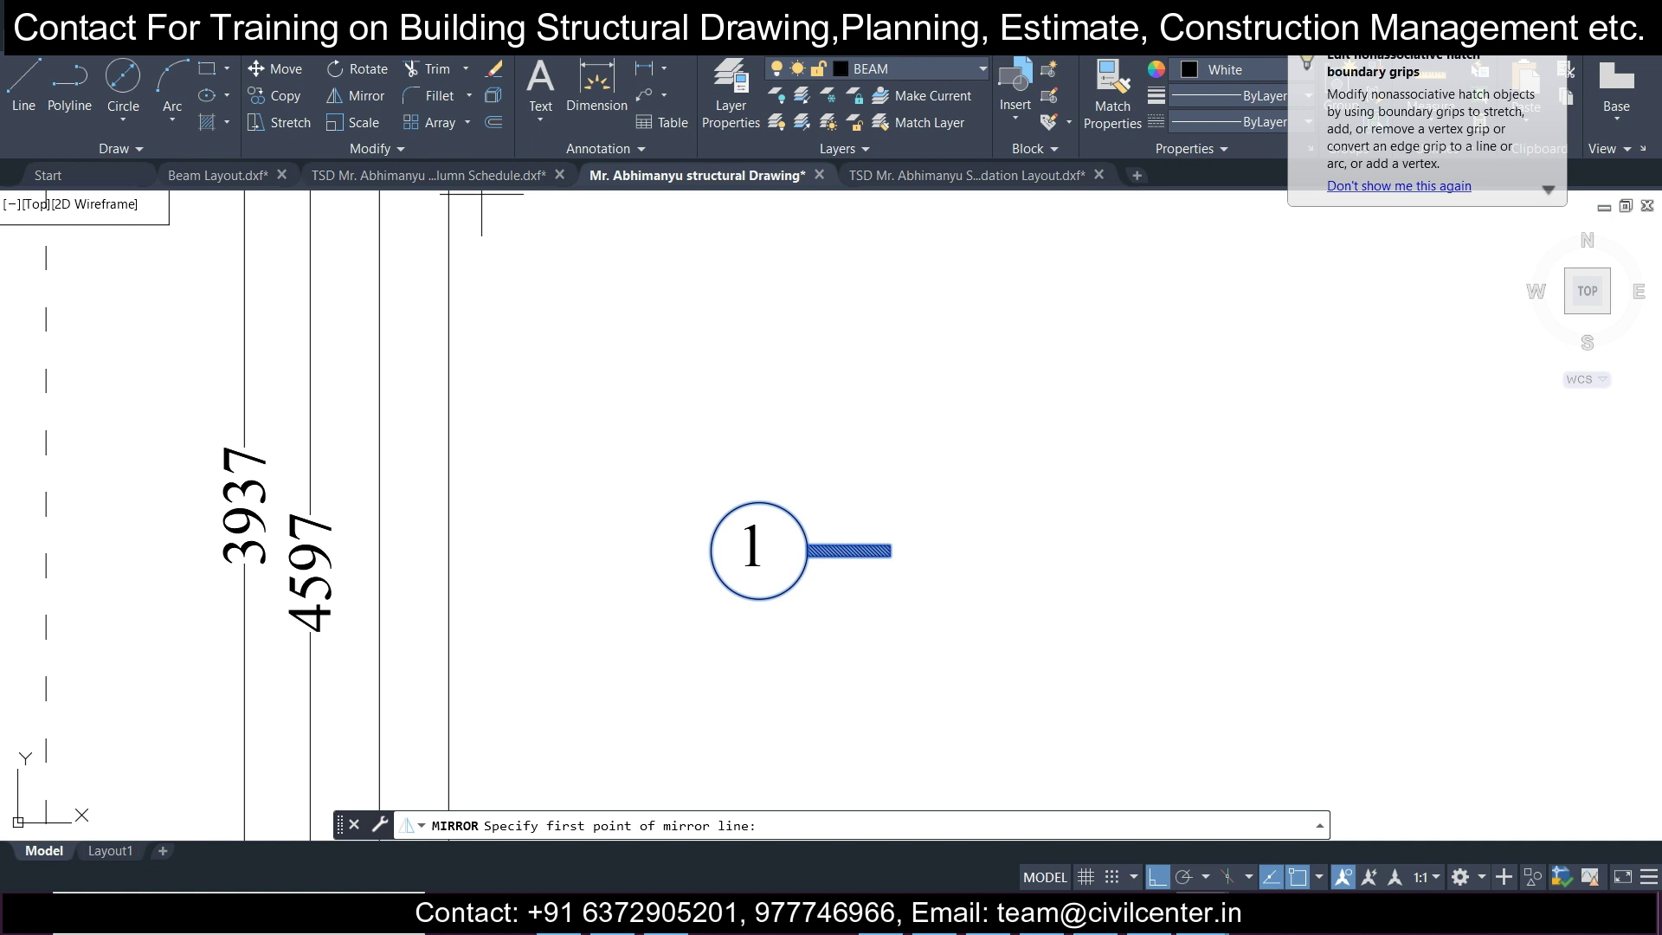
pyautogui.click(890, 554)
pyautogui.click(907, 336)
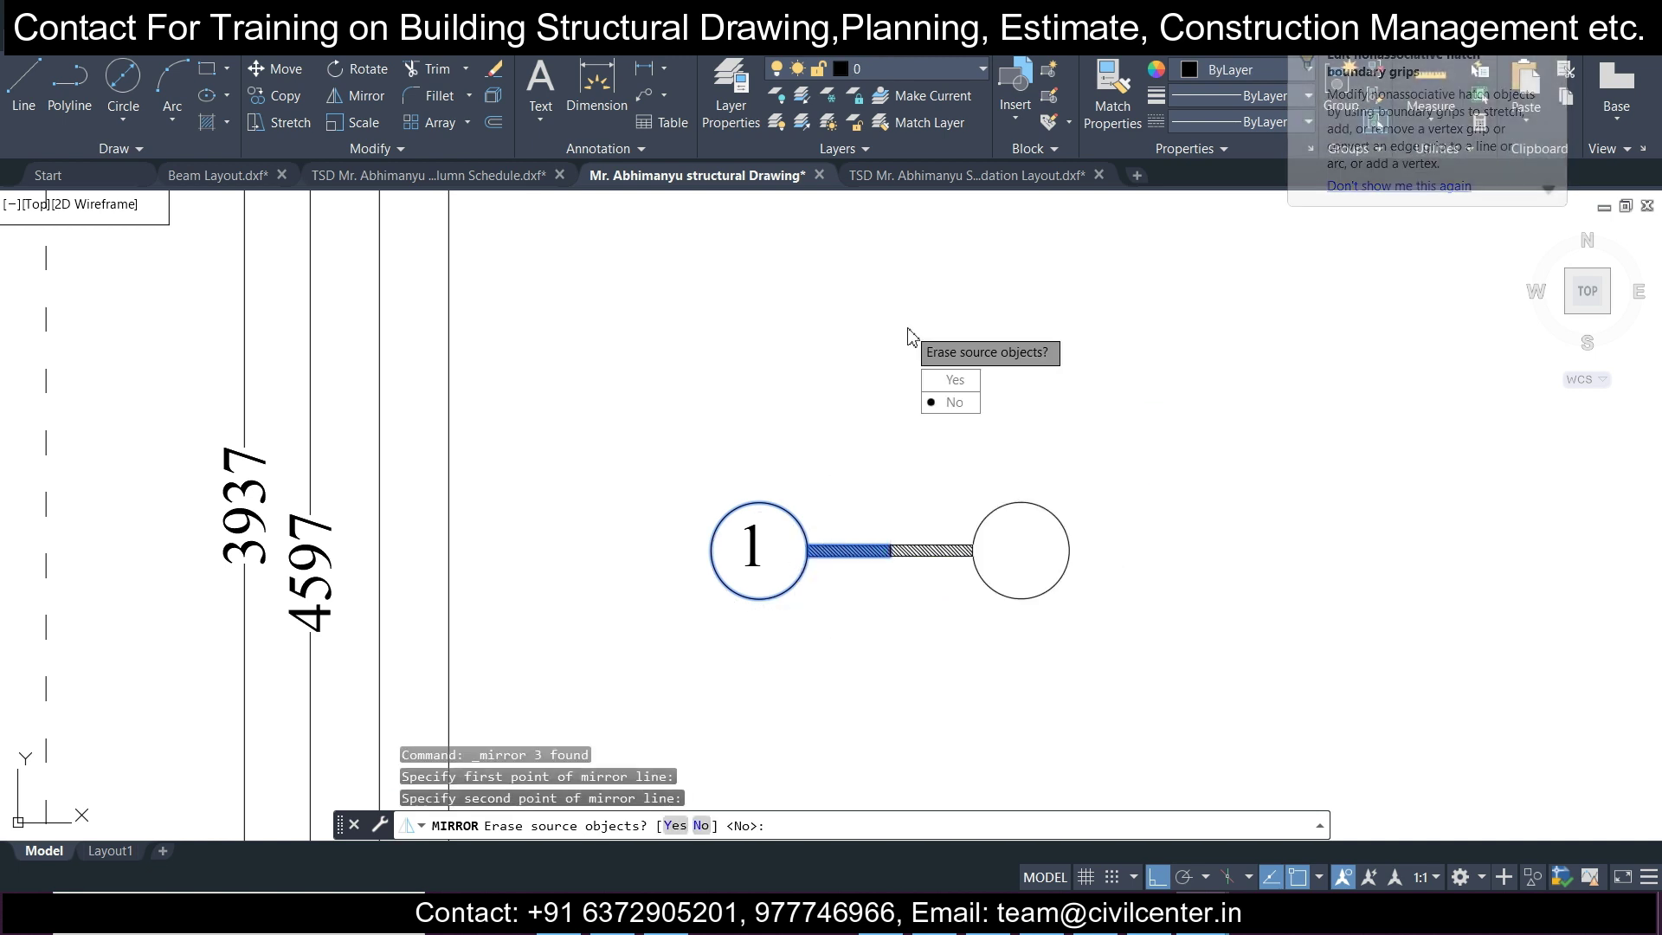
pyautogui.click(952, 381)
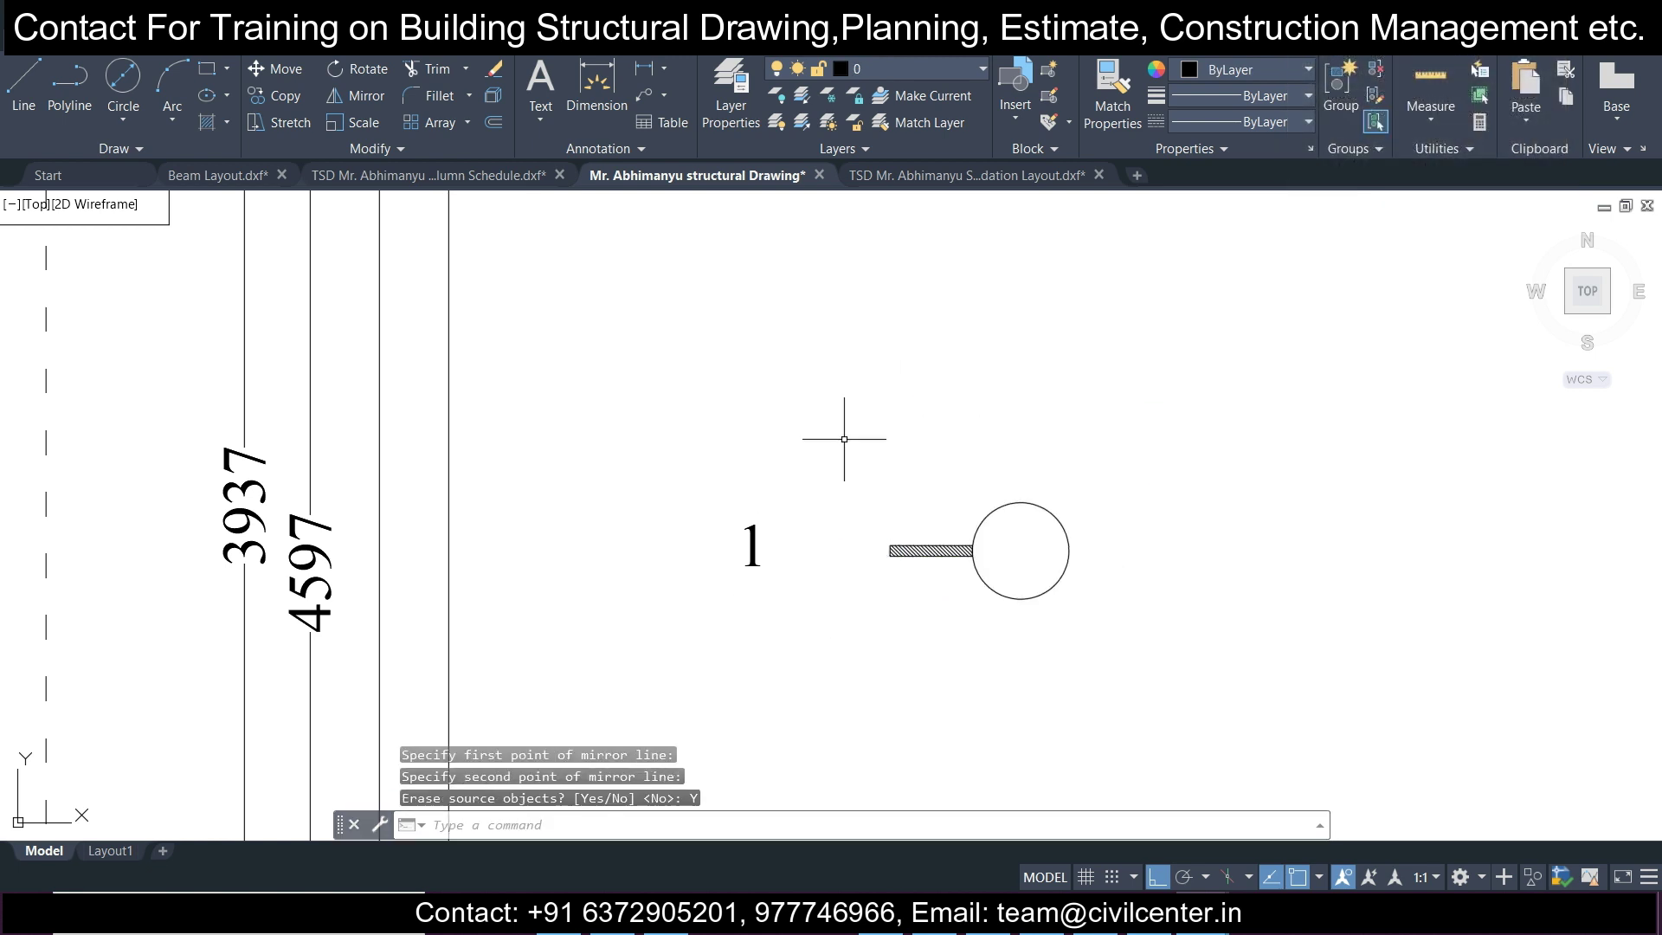
# Move the number 1 horizontally into the mirrored circle.
pyautogui.click(691, 481)
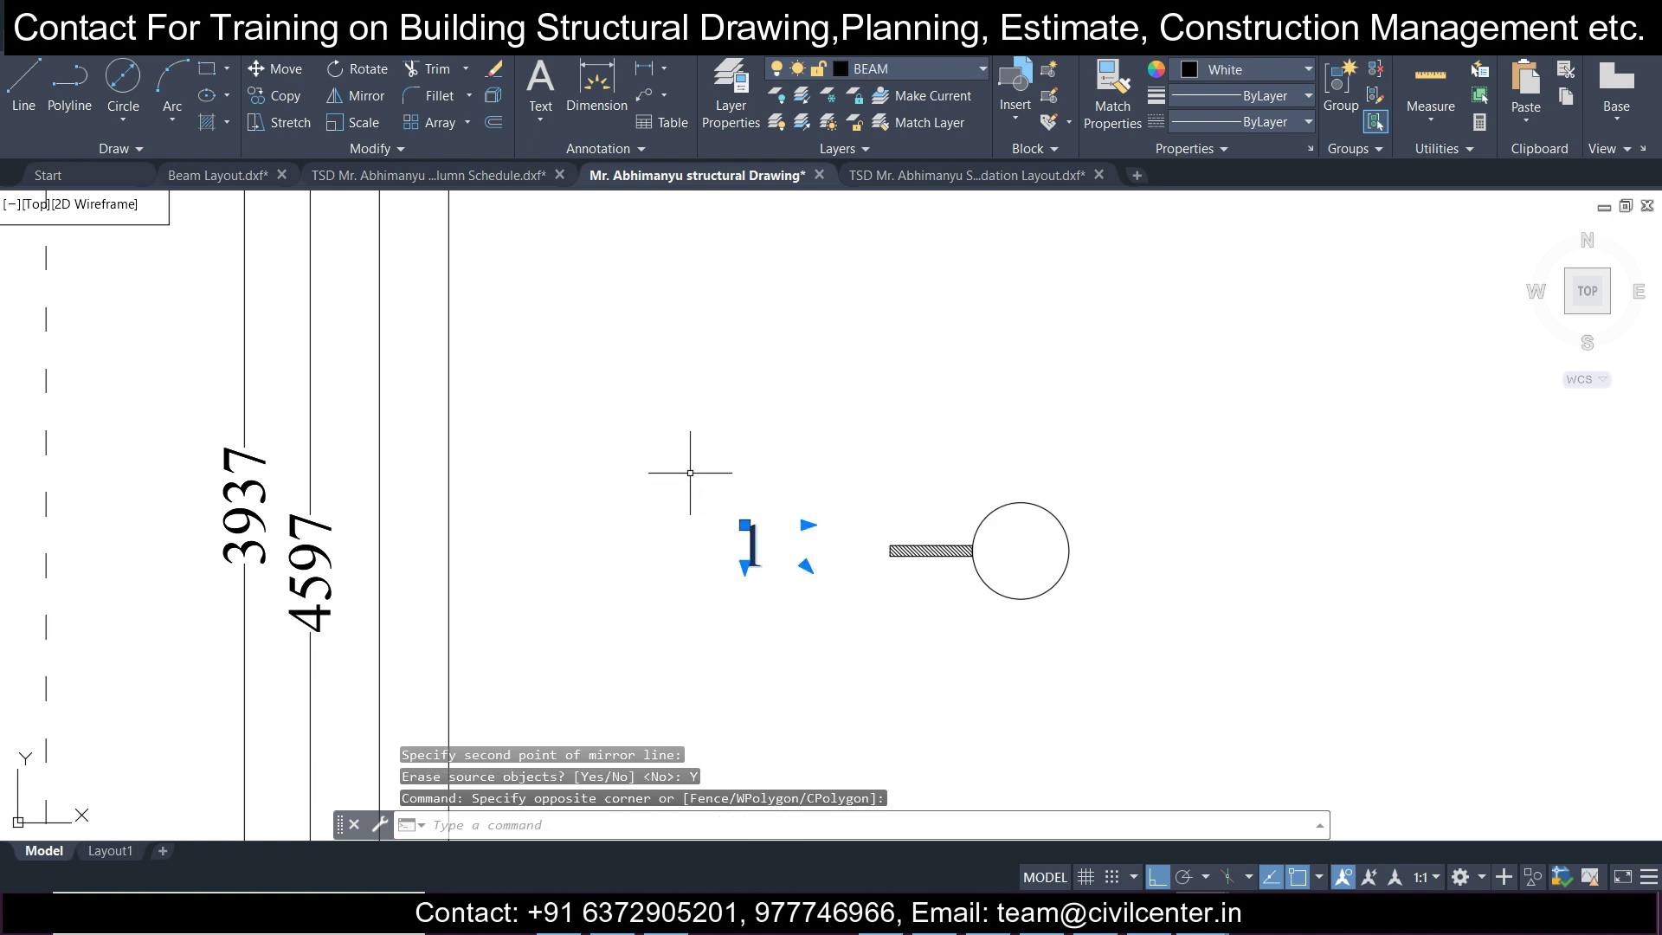
pyautogui.click(286, 69)
pyautogui.click(692, 295)
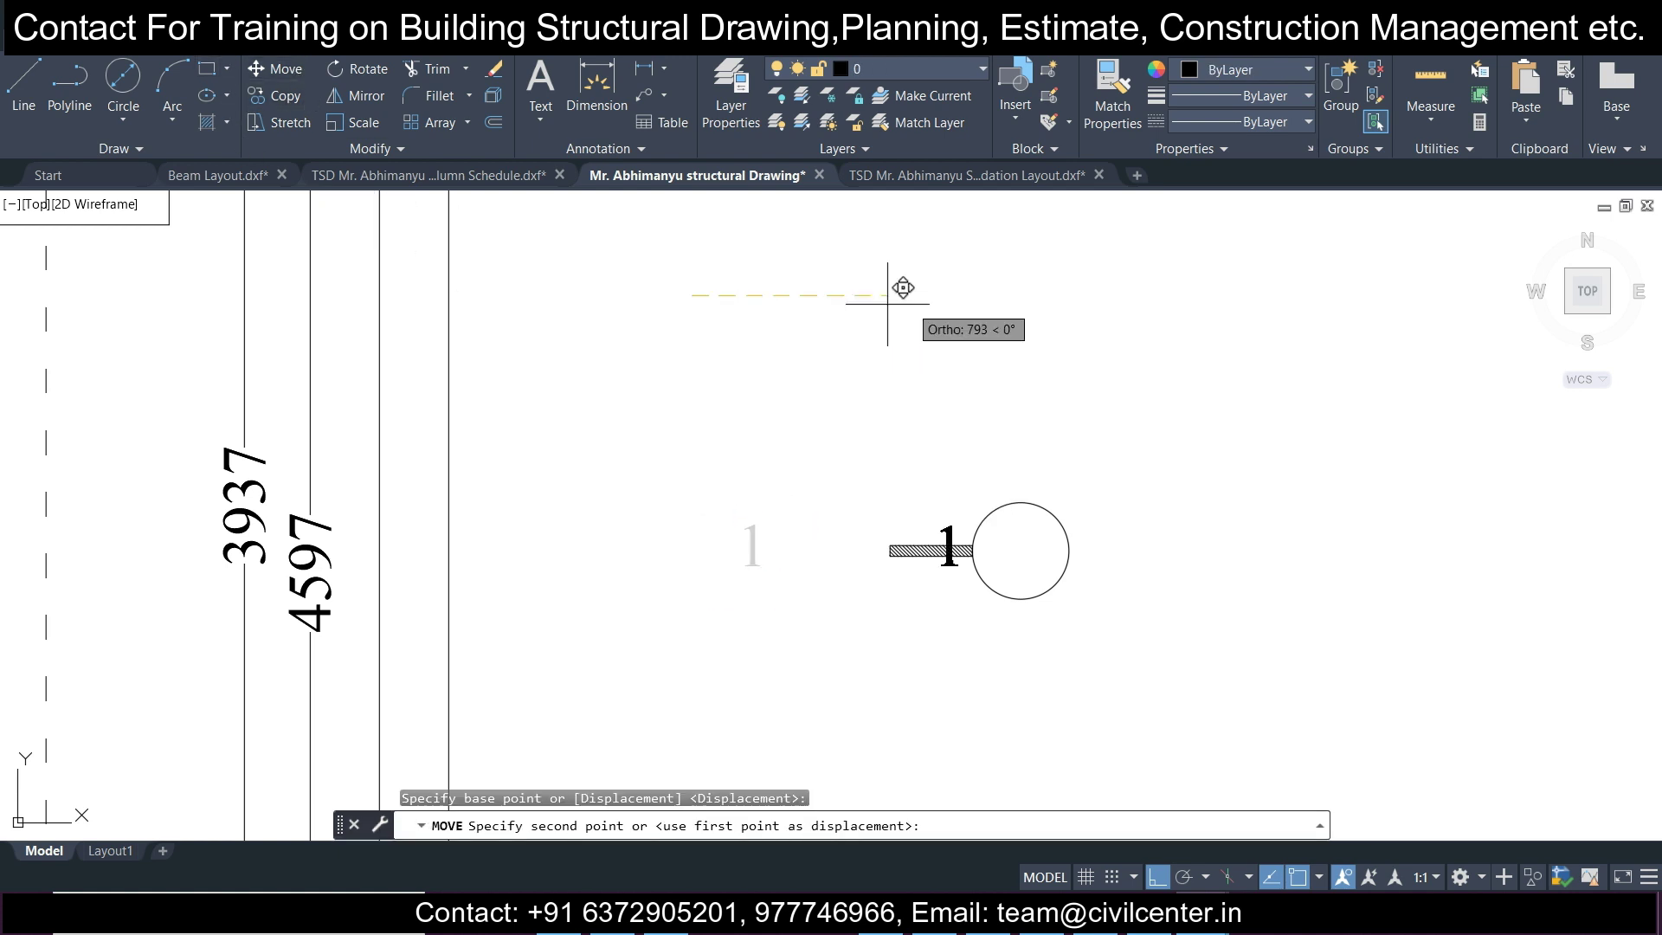
pyautogui.click(960, 294)
# Copy grid bubble 1 with its stem from the stem's free end to the end of the plan's top horizontal grid line.
pyautogui.click(1213, 694)
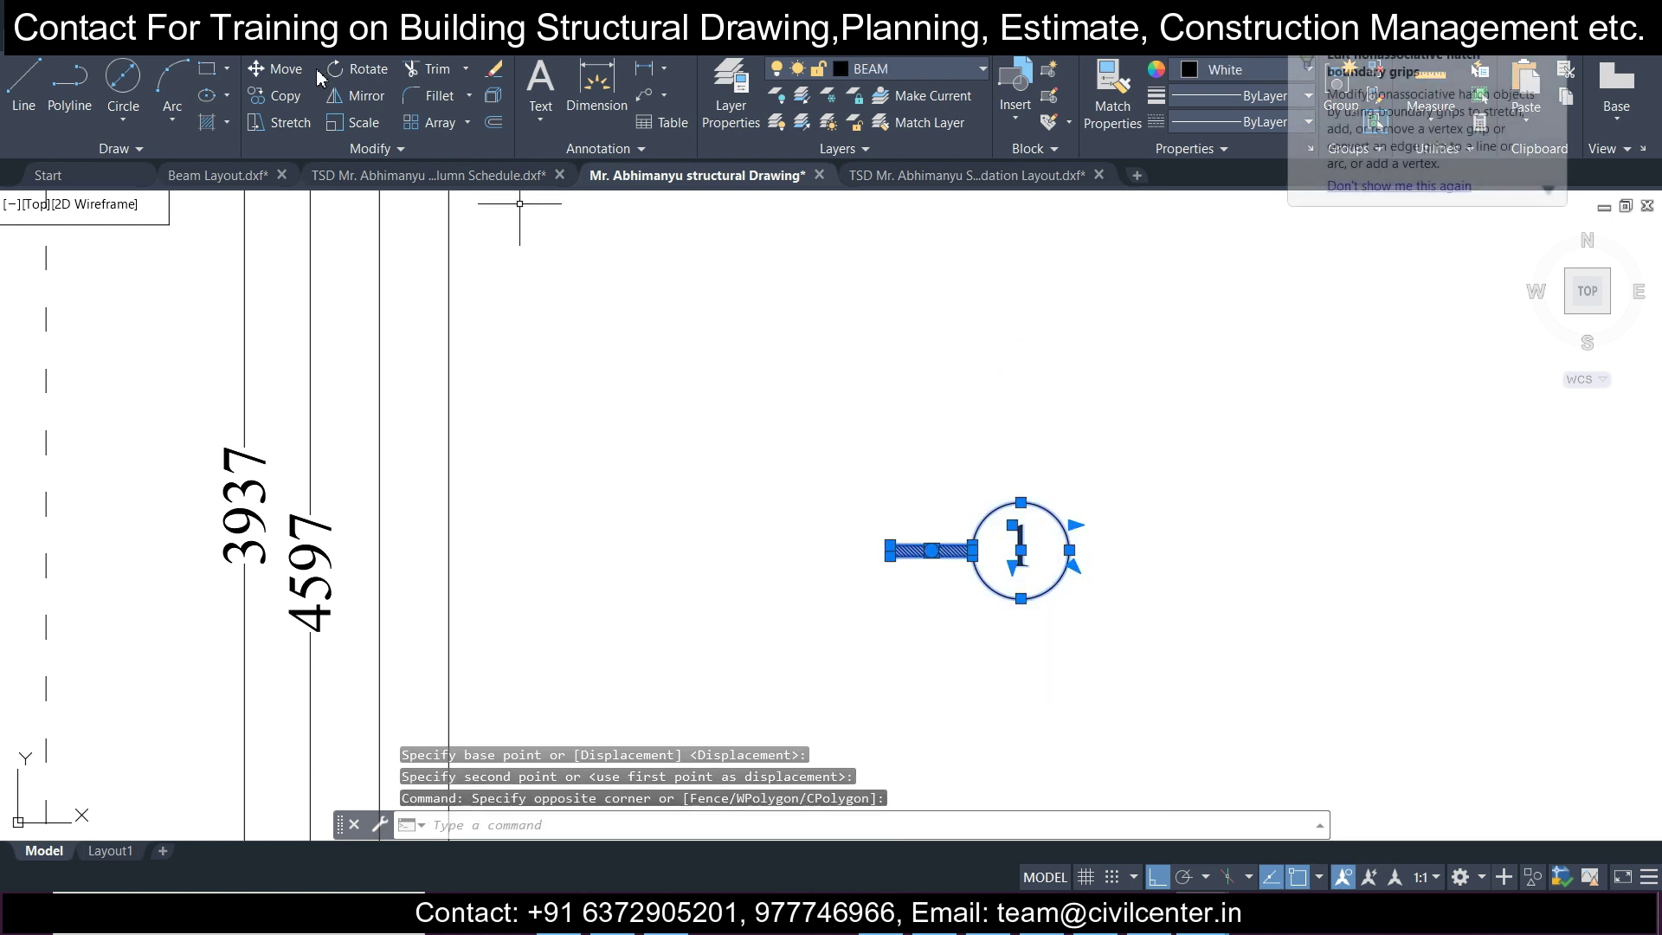
pyautogui.click(276, 96)
pyautogui.scroll(2, 907, 585)
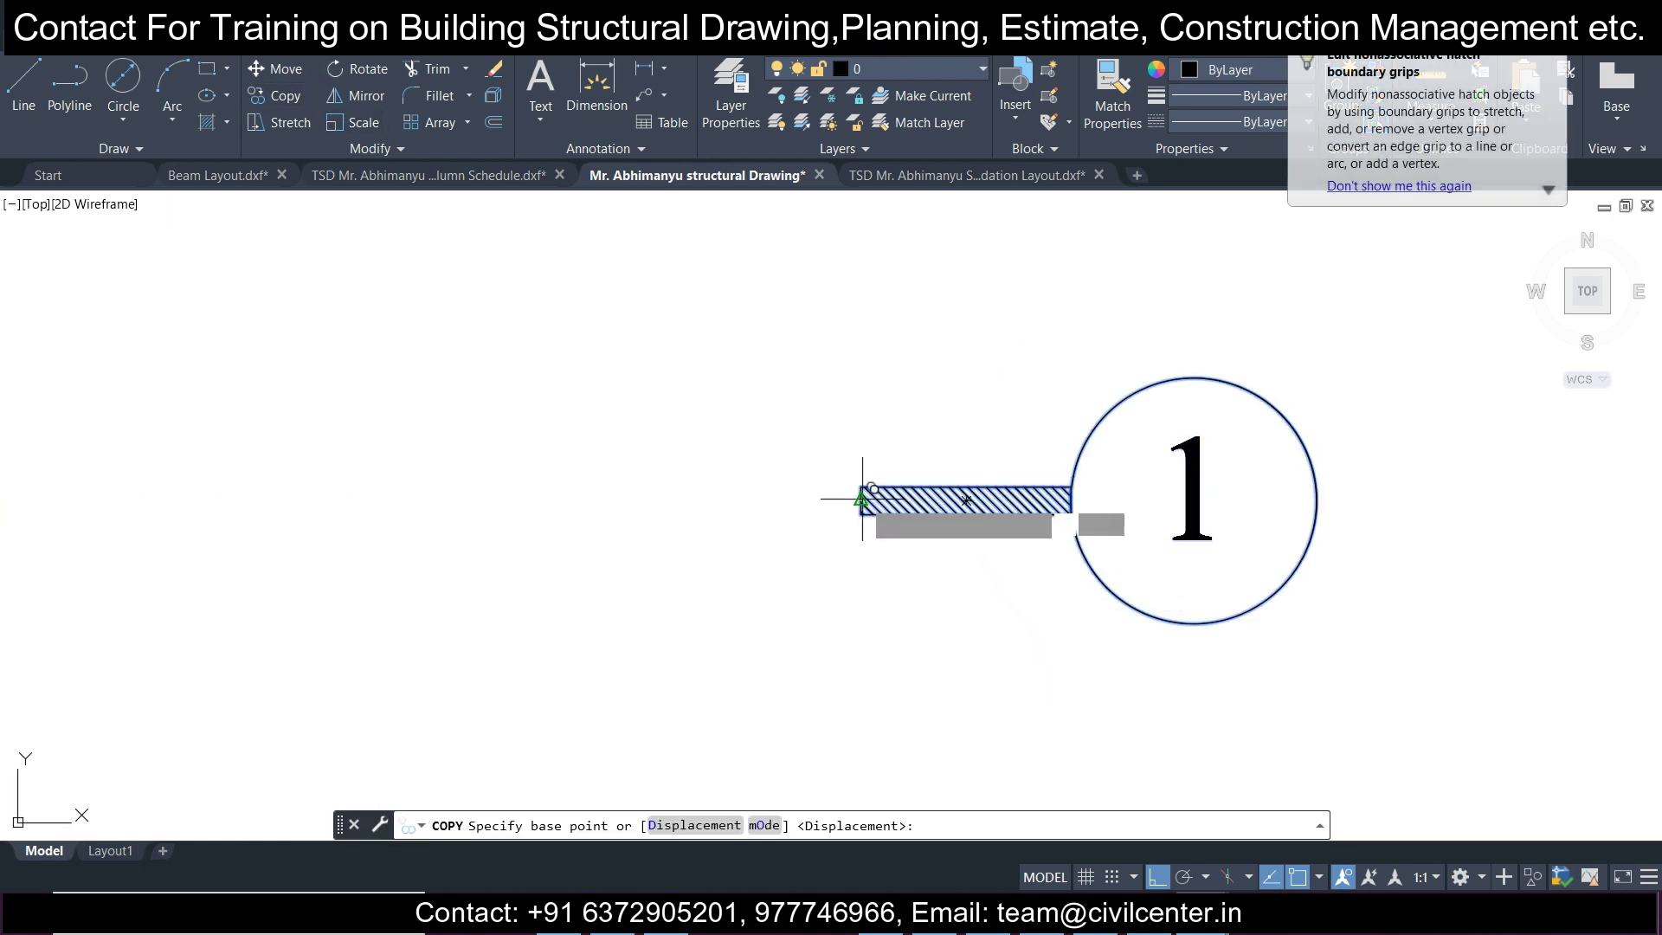
pyautogui.click(862, 500)
pyautogui.scroll(-4, 844, 483)
pyautogui.moveTo(712, 381); pyautogui.dragTo(757, 499, button='middle')
pyautogui.scroll(4, 751, 450)
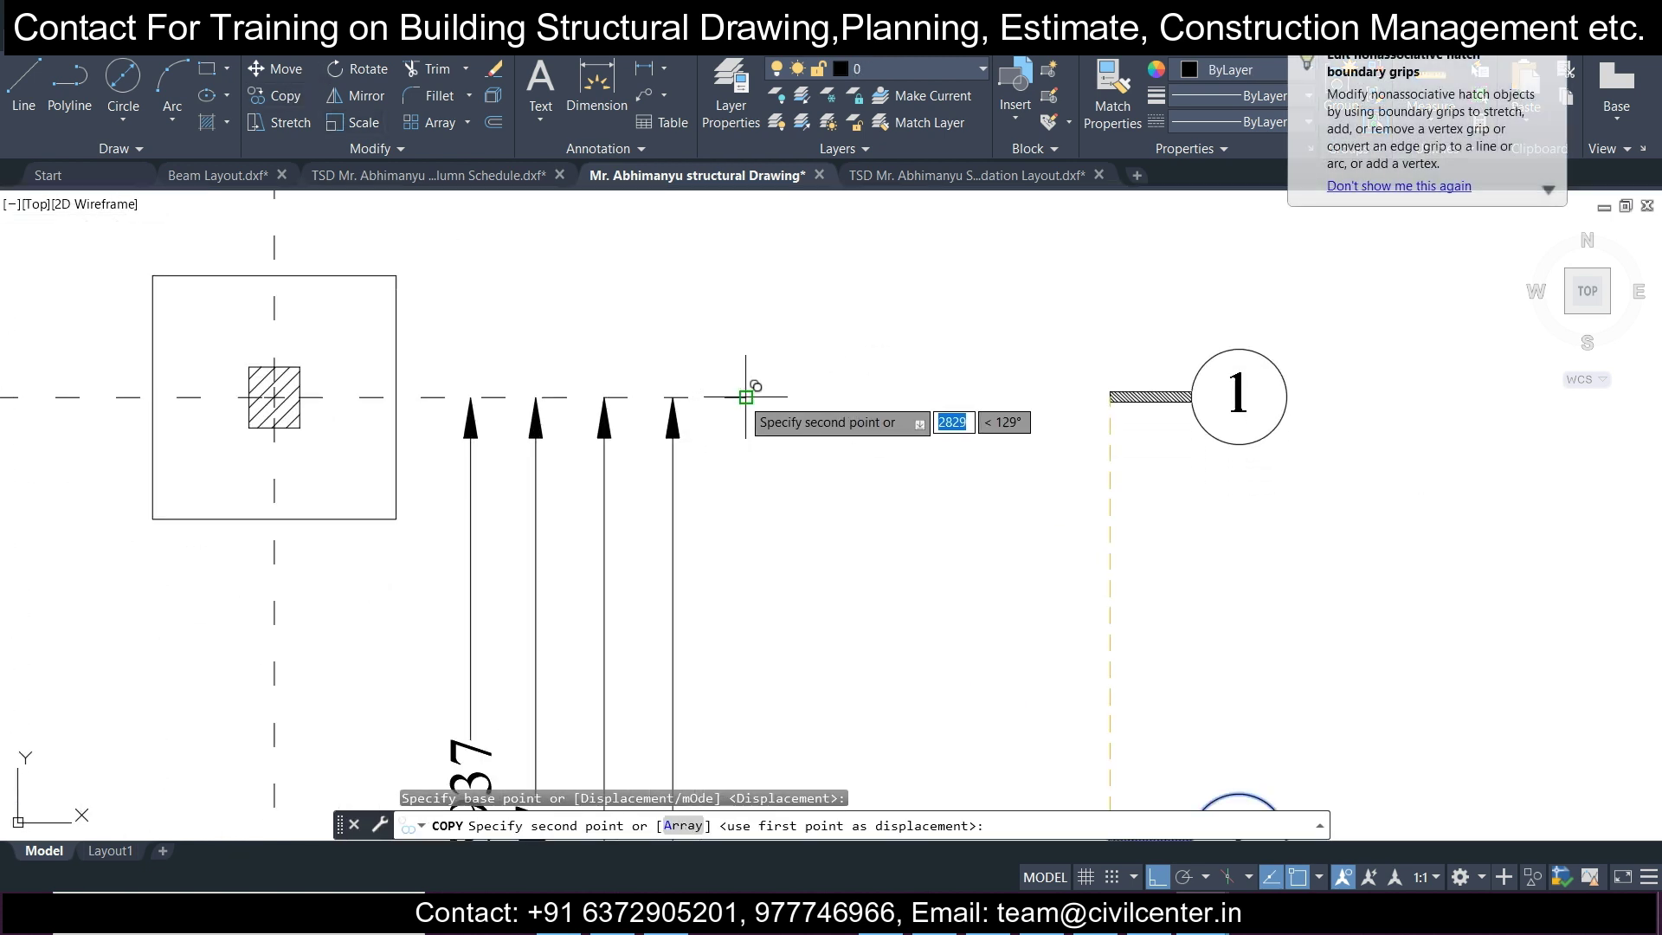
pyautogui.click(746, 397)
pyautogui.press('Escape')
# Copy the top grid line's bubble 1 with its stem to the ends of the second and third horizontal grid lines.
pyautogui.click(700, 289)
pyautogui.click(1094, 575)
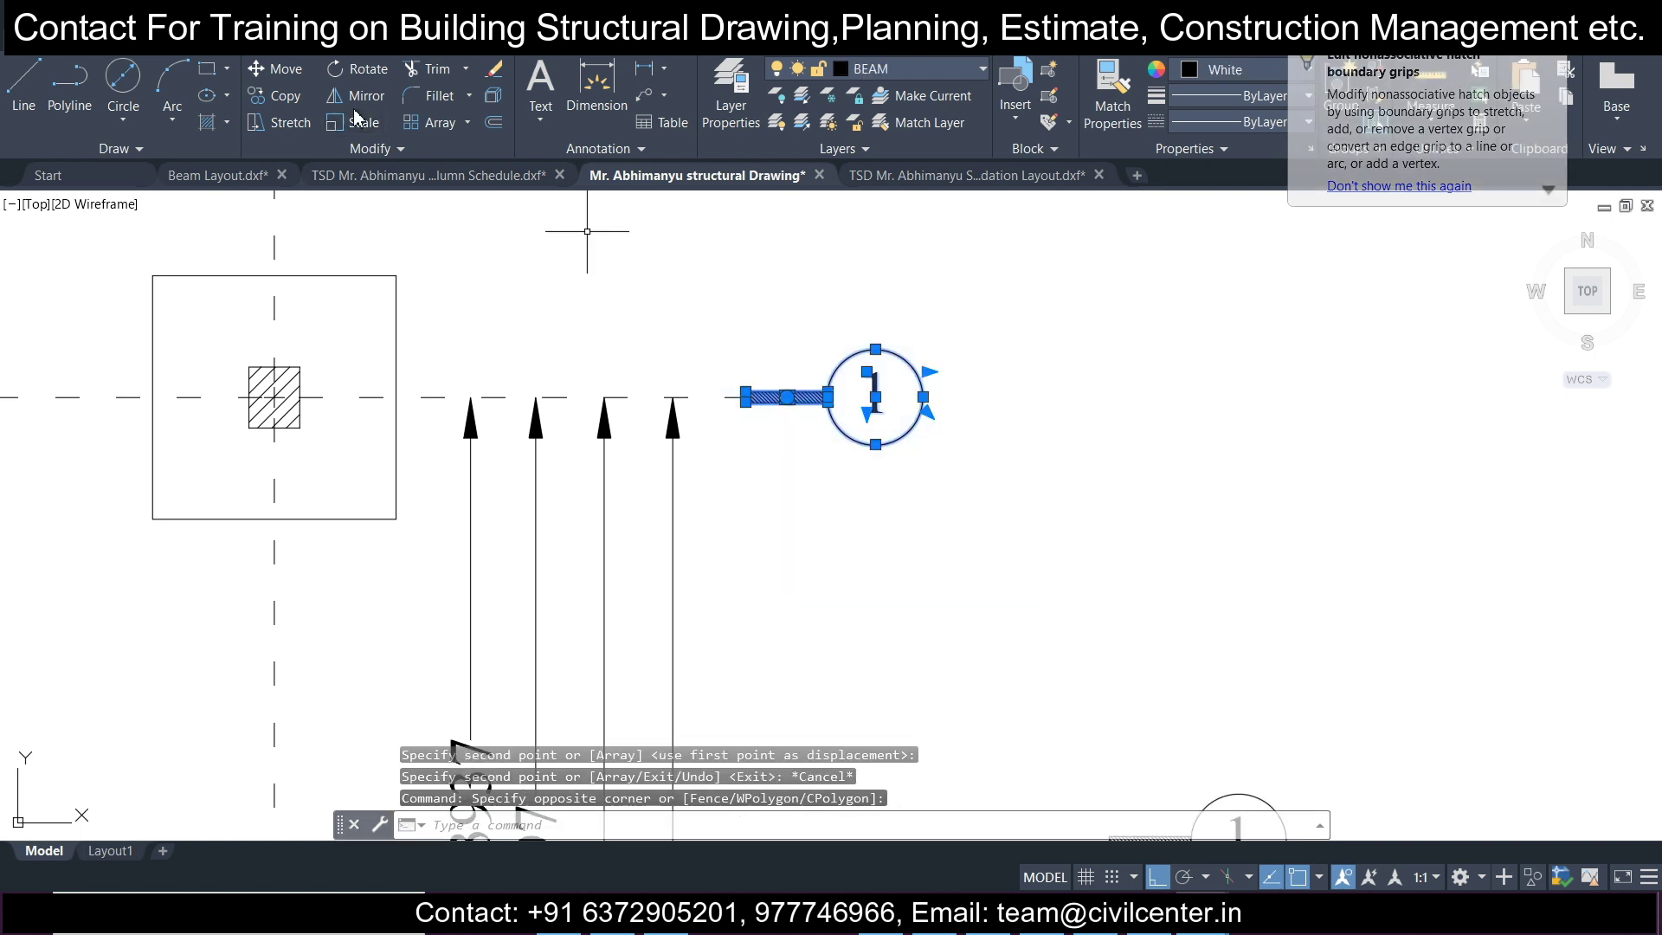
pyautogui.click(285, 93)
pyautogui.scroll(4, 817, 390)
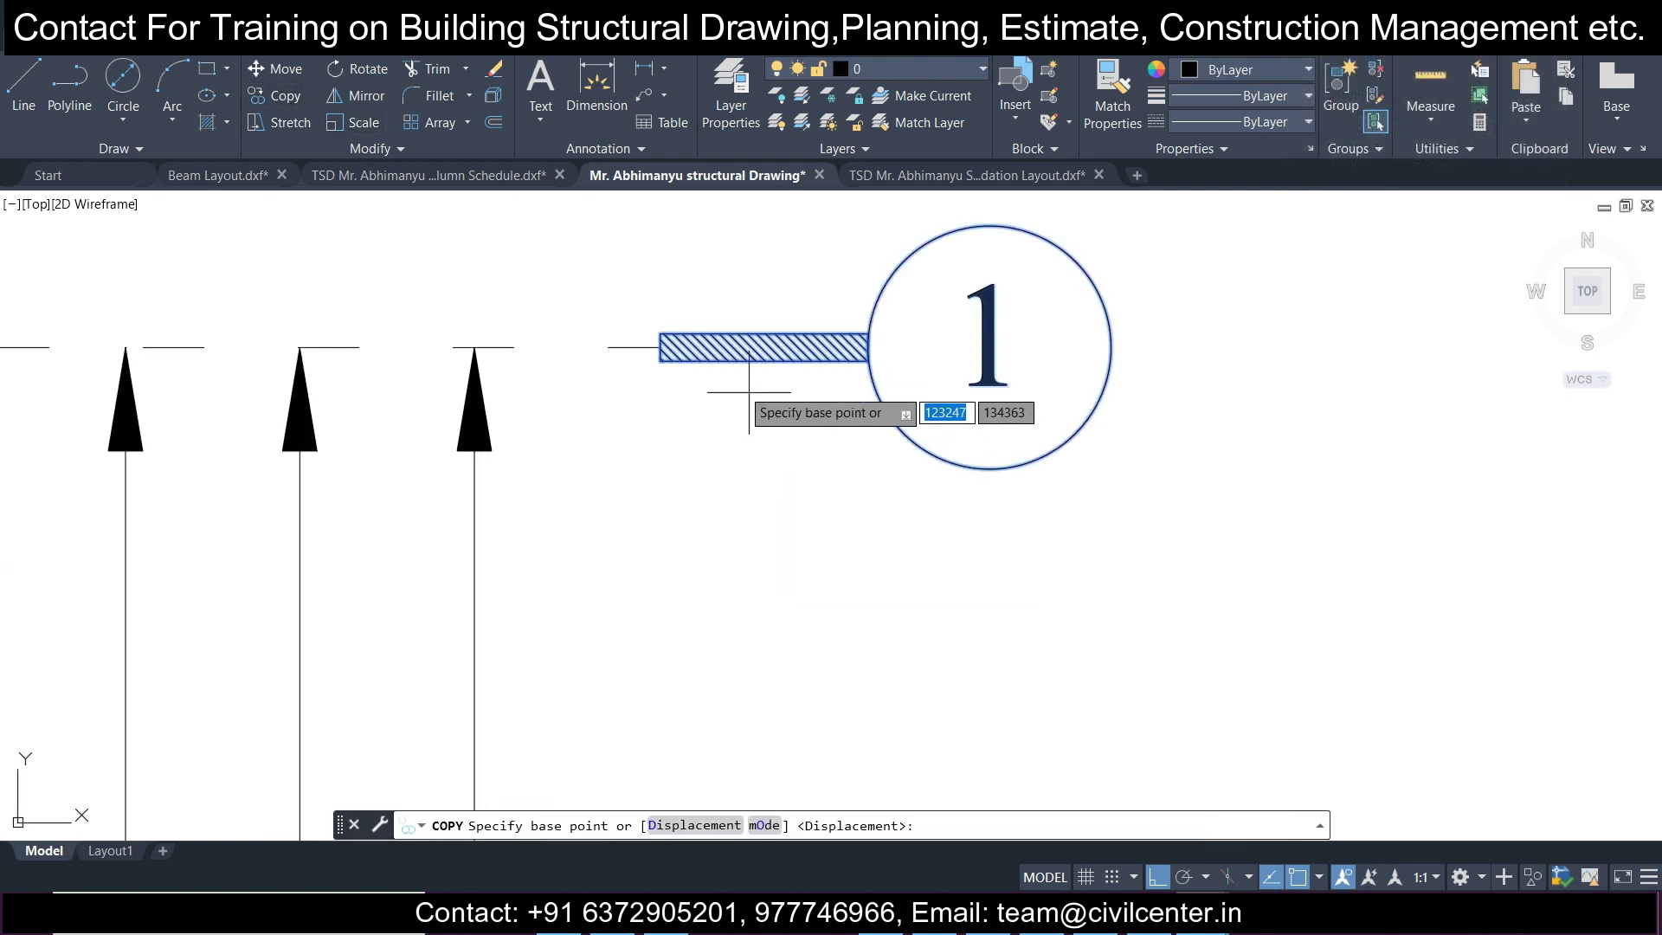
pyautogui.click(660, 347)
pyautogui.scroll(-2, 660, 361)
pyautogui.scroll(-1, 644, 519)
pyautogui.moveTo(644, 528); pyautogui.dragTo(641, 200, button='middle')
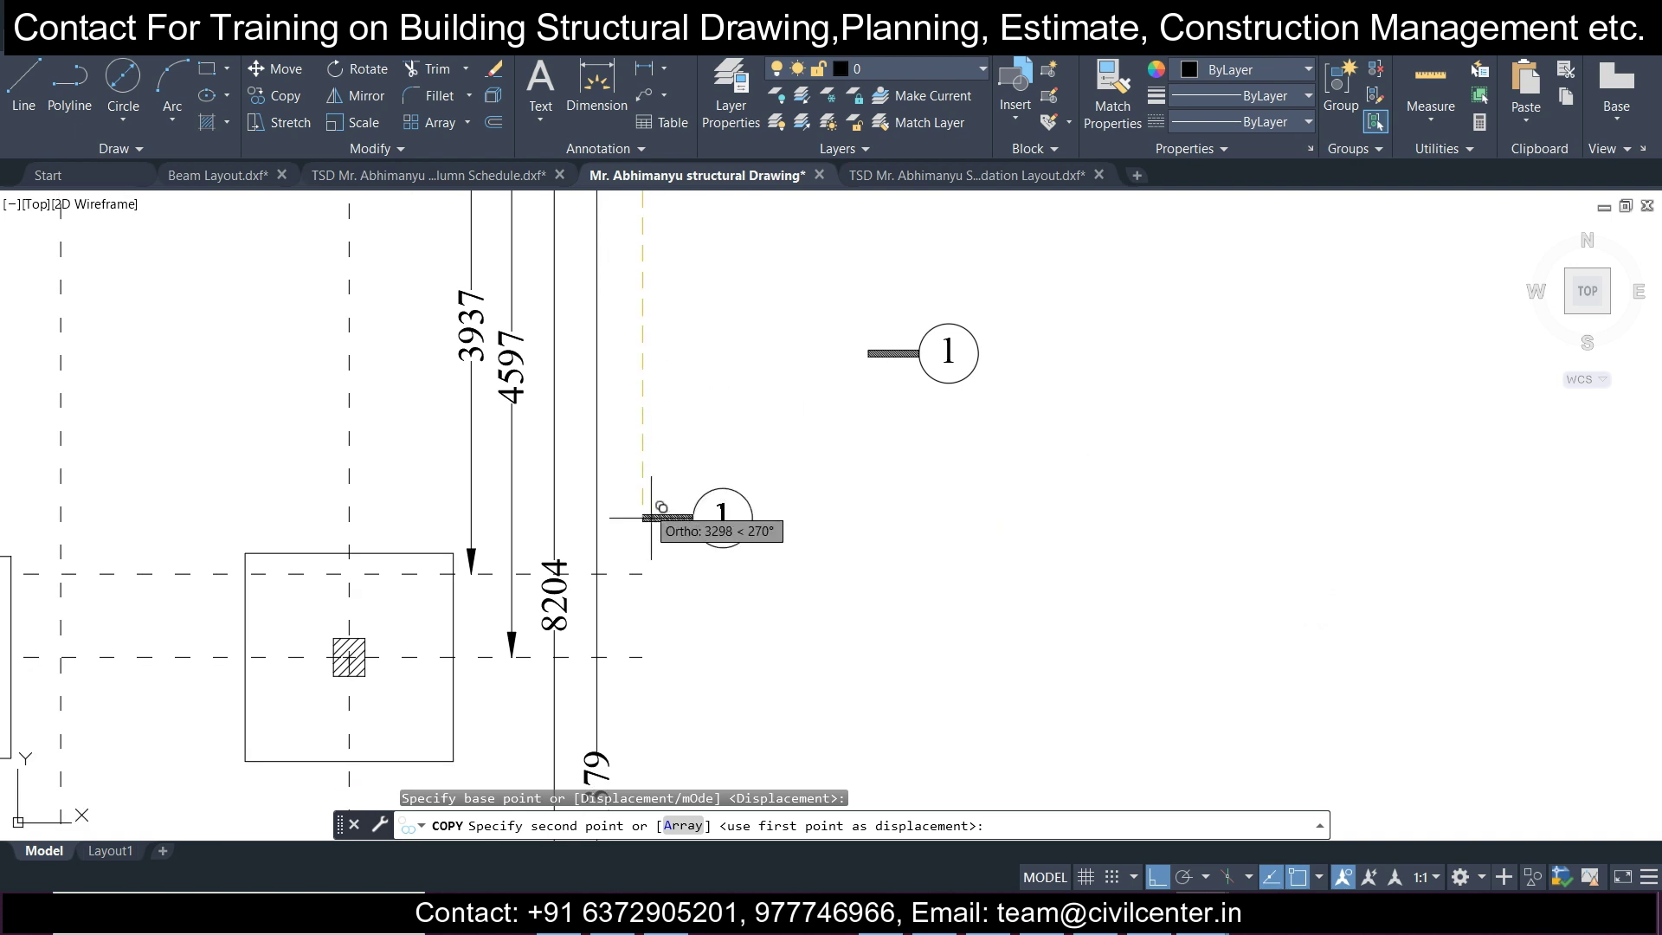
pyautogui.click(643, 572)
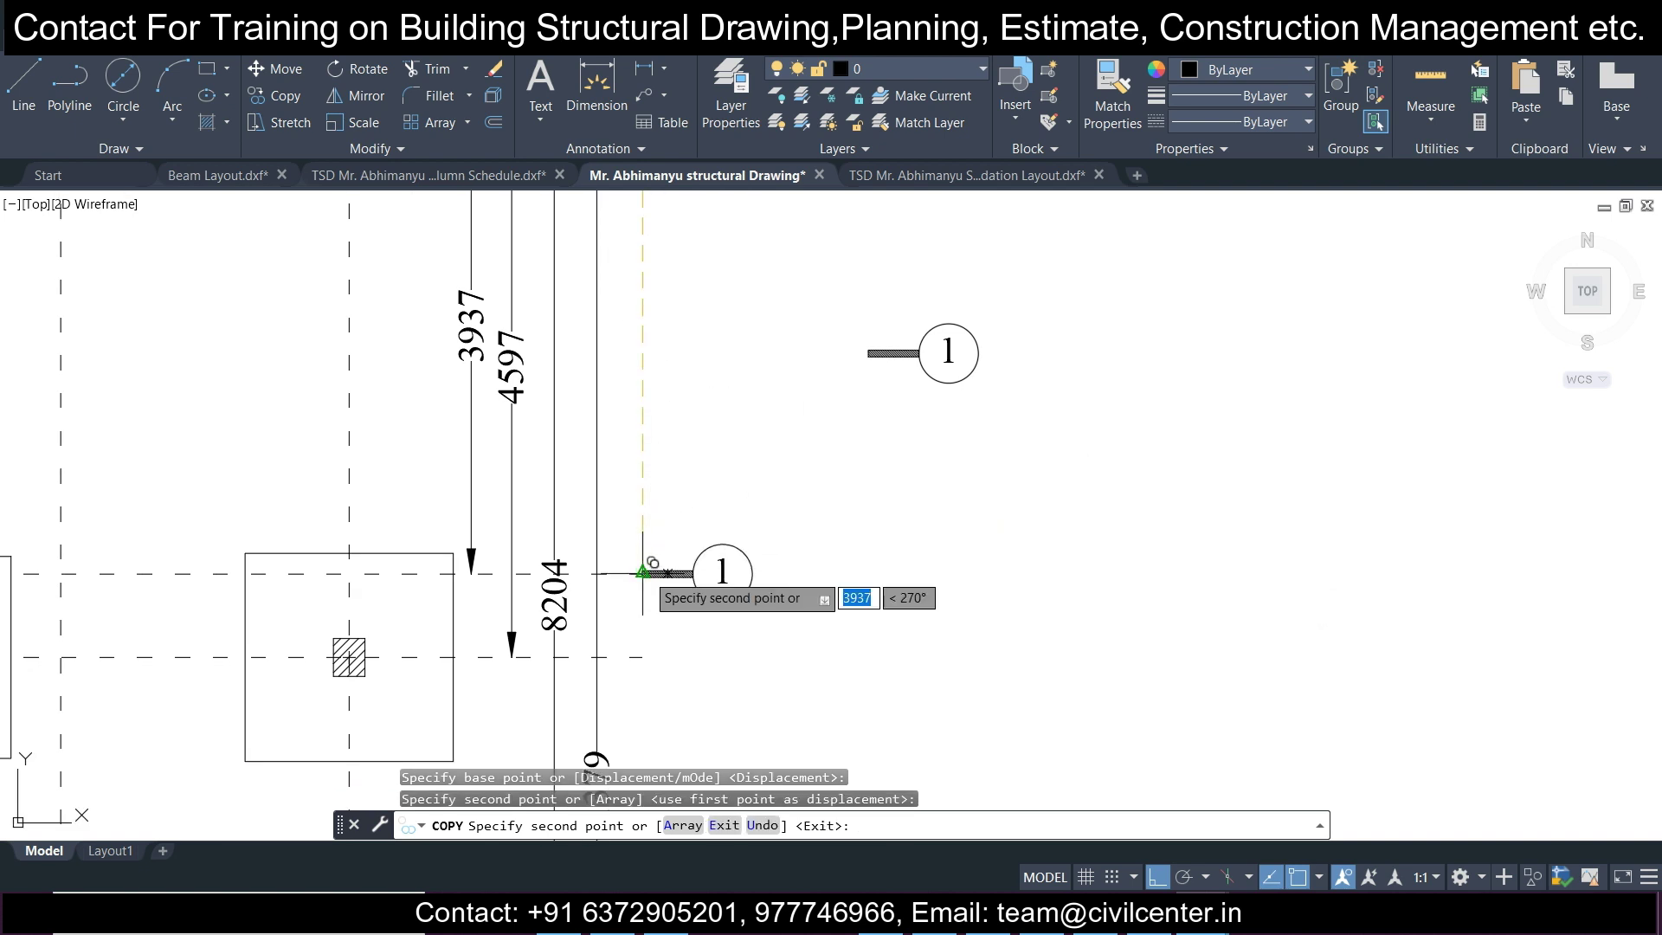
pyautogui.click(650, 662)
# Place further copies of bubble 1 at the ends of the fourth and fifth horizontal grid lines and finish copying.
pyautogui.scroll(-2, 668, 603)
pyautogui.moveTo(664, 627); pyautogui.dragTo(679, 394, button='middle')
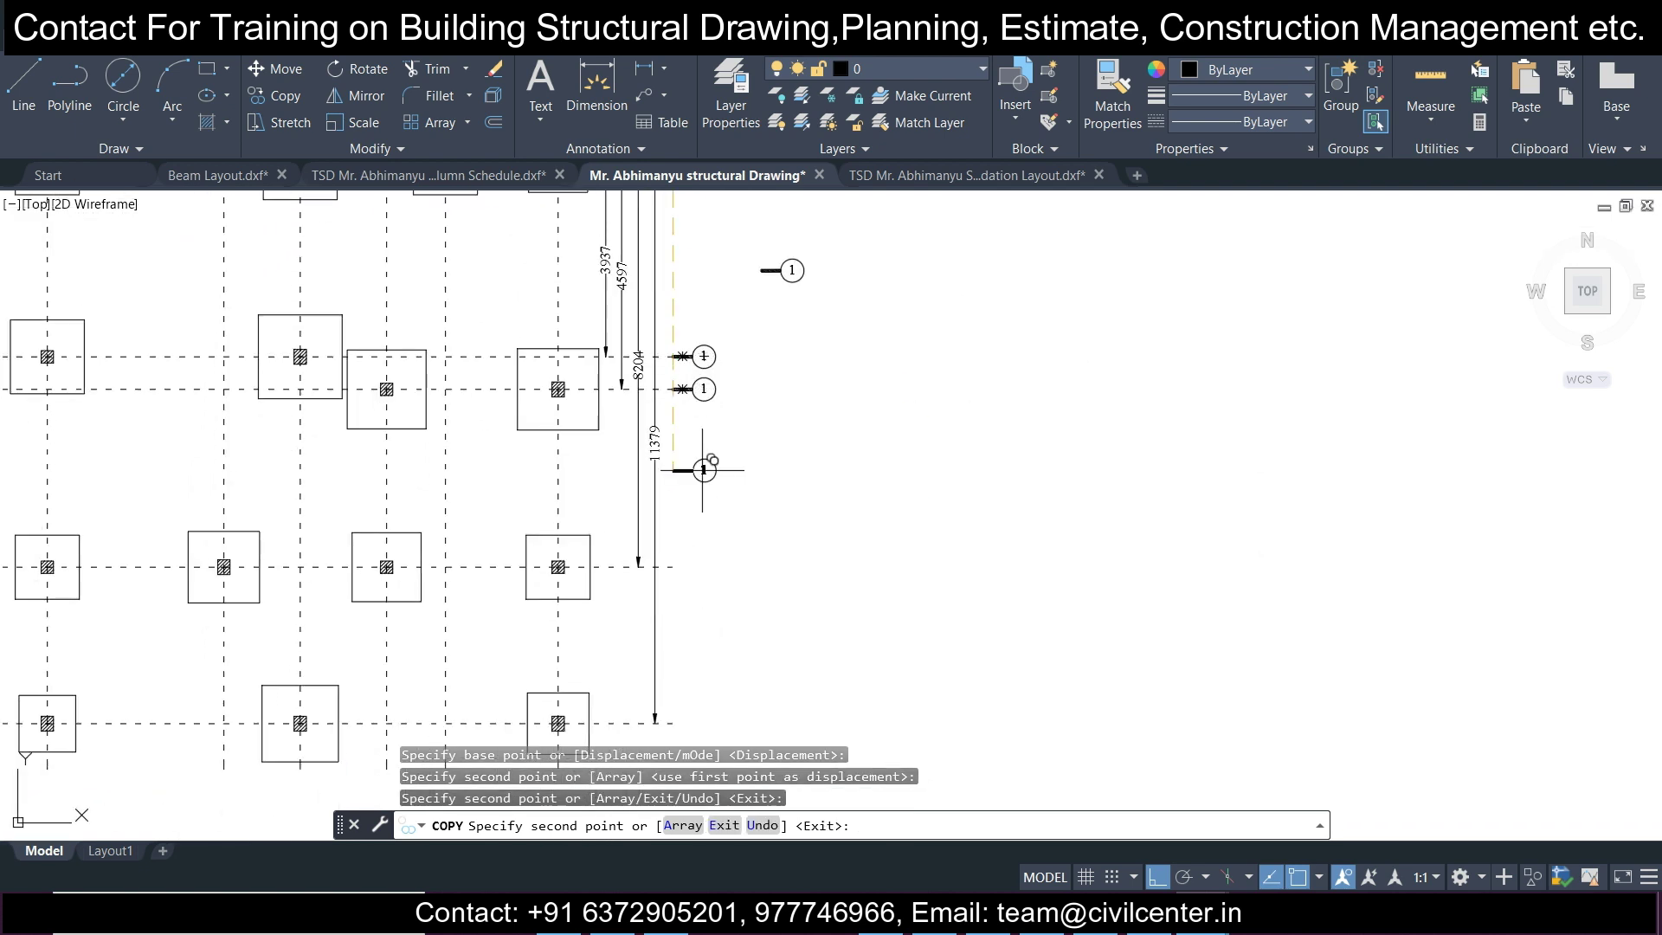
pyautogui.click(673, 566)
pyautogui.scroll(-2, 693, 424)
pyautogui.scroll(3, 686, 476)
pyautogui.click(682, 542)
pyautogui.press('Escape')
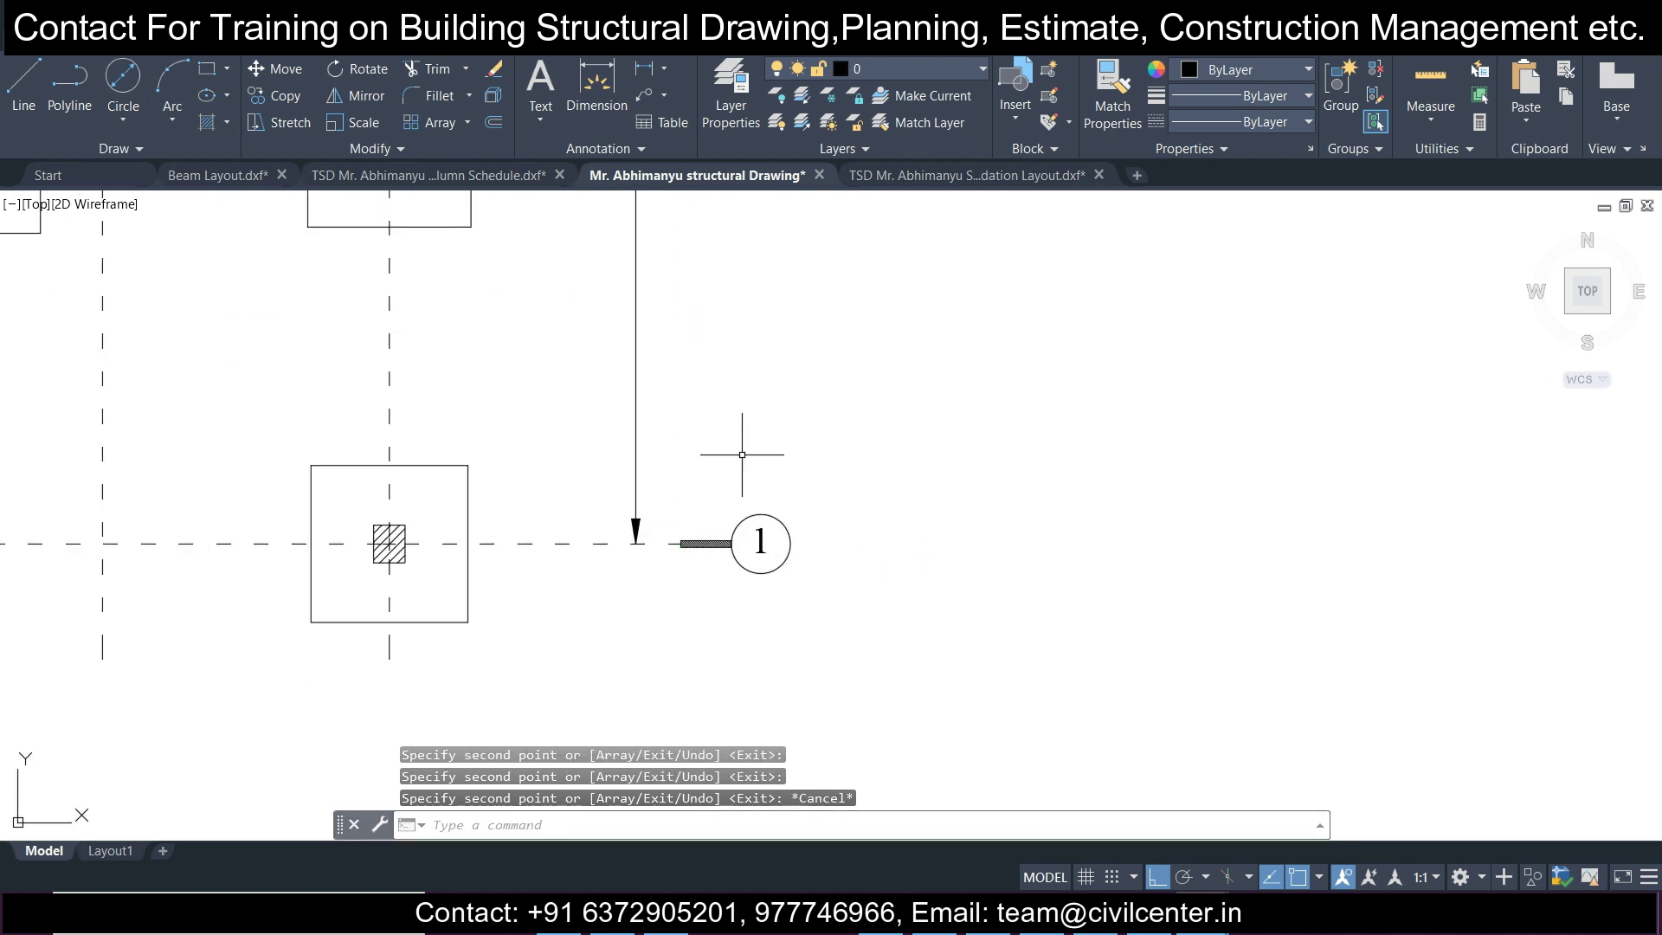
# Delete the spare grid bubble 1 with its stem standing away from the horizontal grid lines.
pyautogui.scroll(-3, 753, 445)
pyautogui.scroll(2, 789, 367)
pyautogui.scroll(2, 789, 368)
pyautogui.click(770, 351)
pyautogui.click(994, 564)
pyautogui.press('Delete')
# Change the numbers in the second and third grid bubbles beside the plan to 2 and 3.
pyautogui.scroll(4, 822, 506)
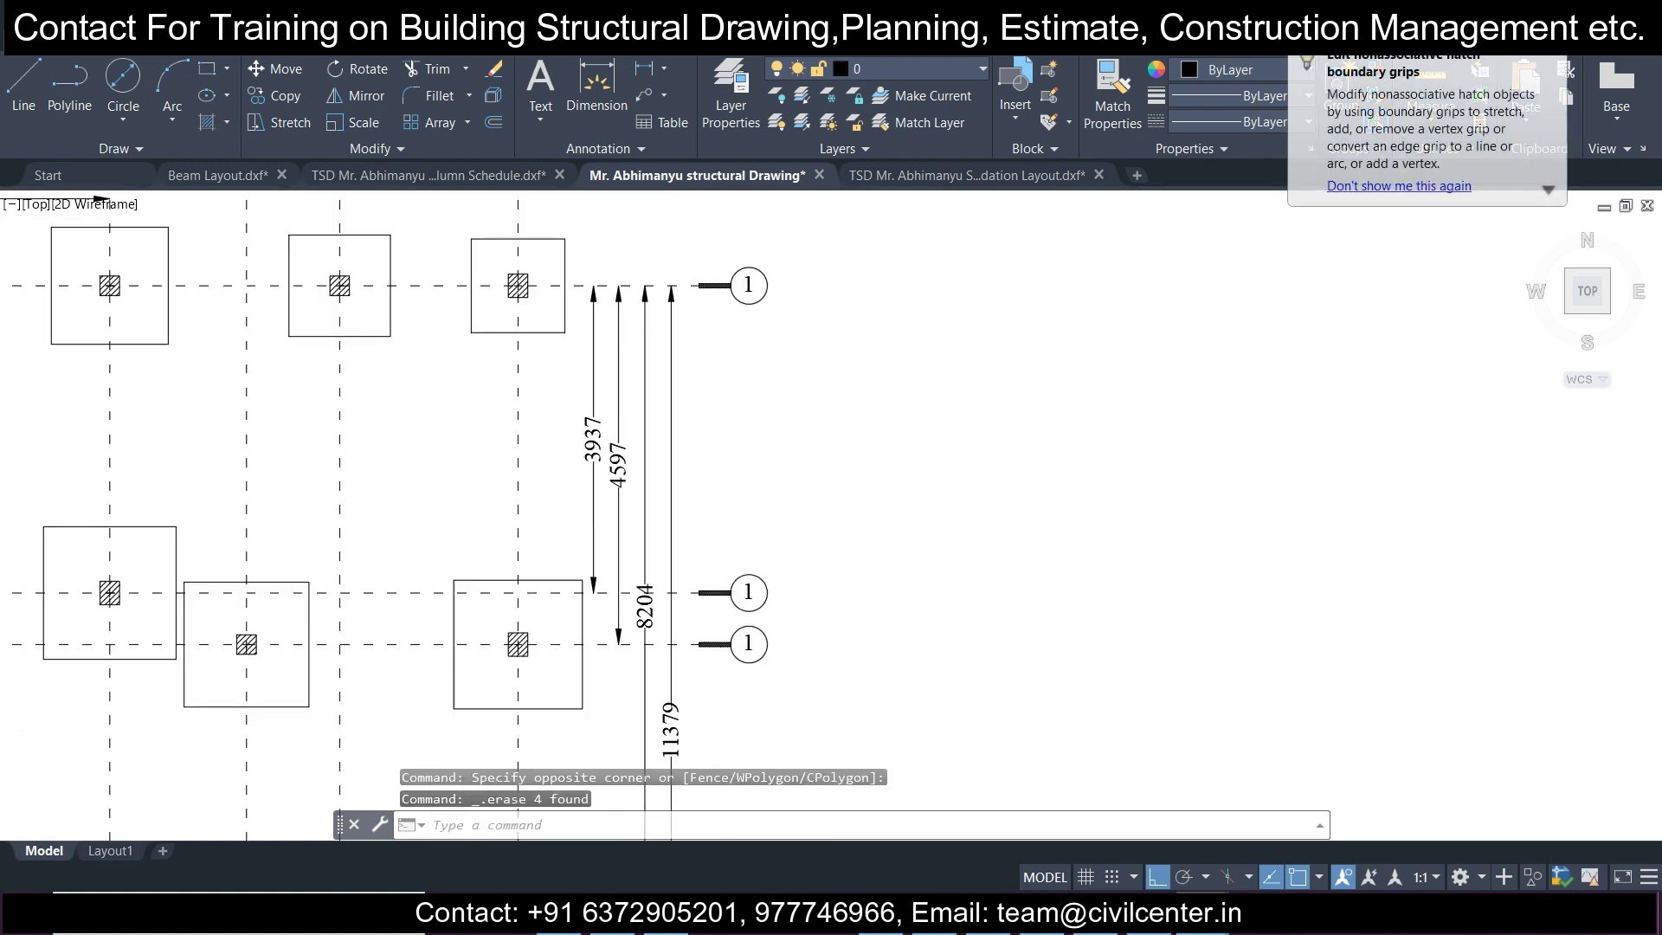
pyautogui.click(715, 625)
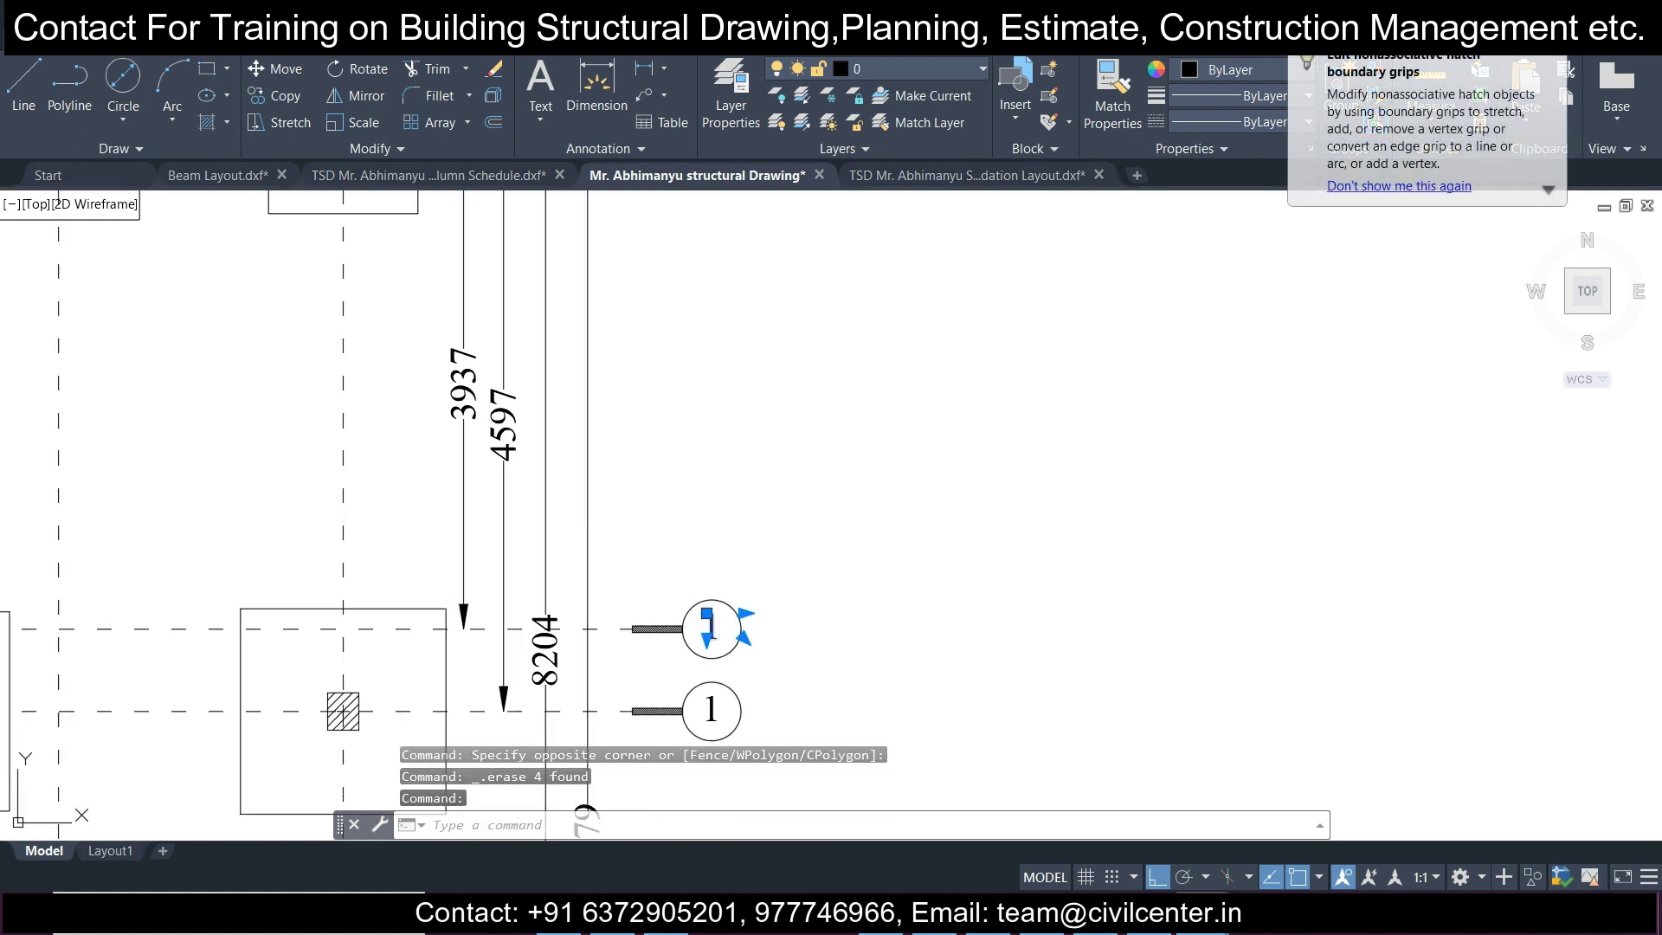
pyautogui.doubleClick(689, 630)
pyautogui.write('2')
pyautogui.click(897, 571)
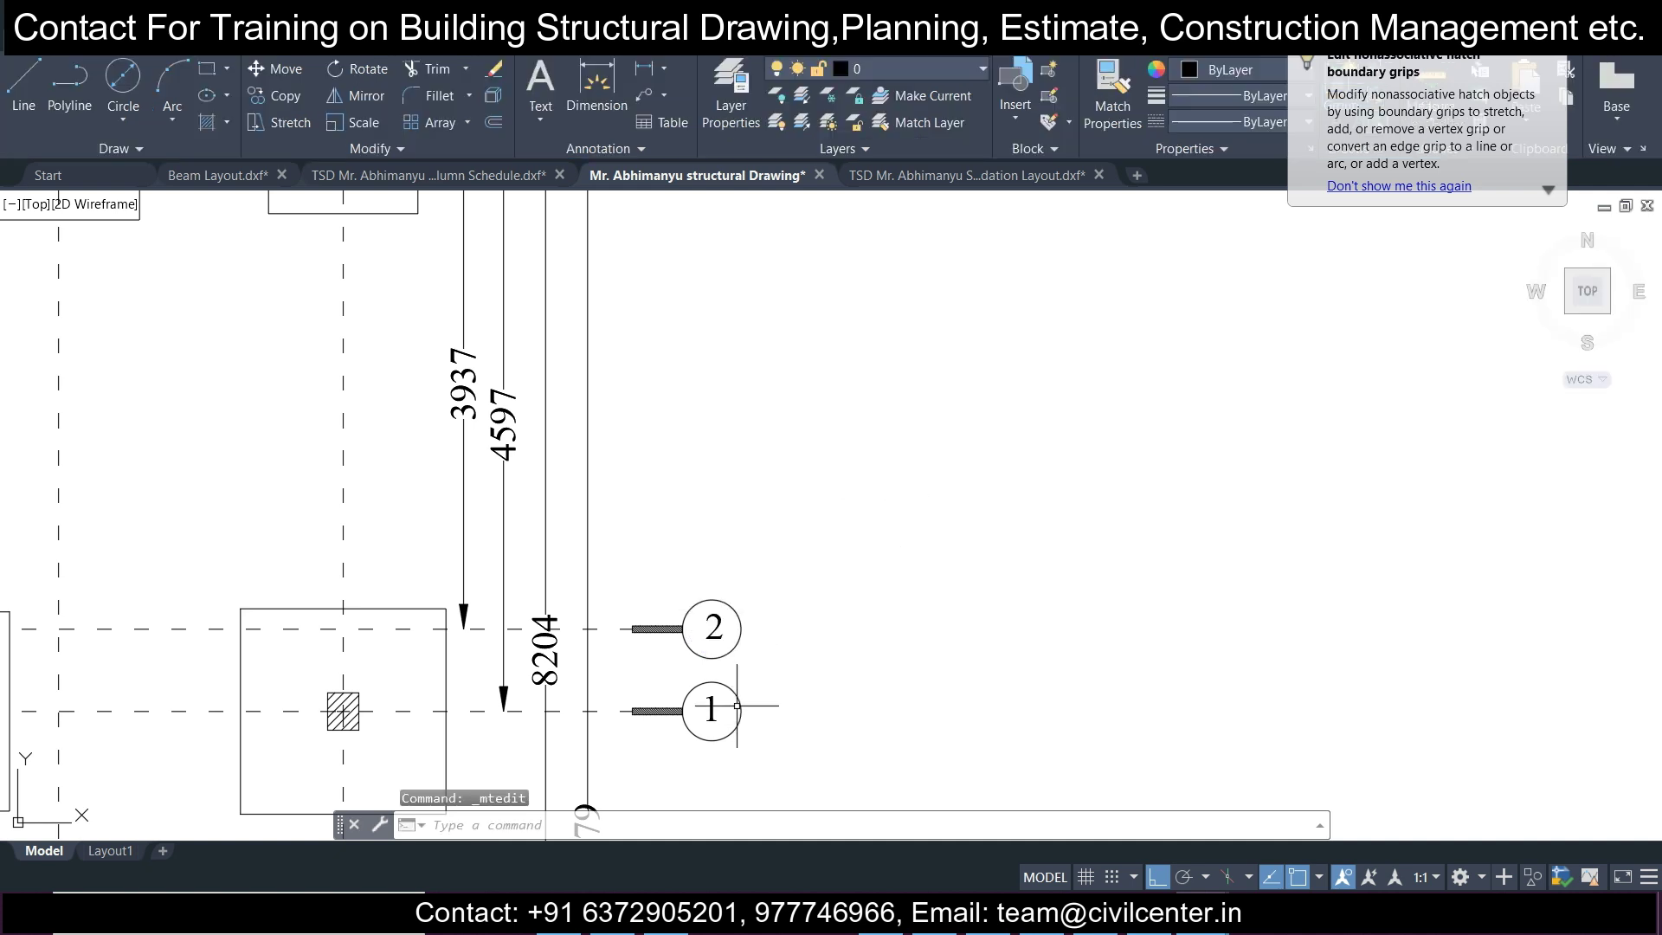
pyautogui.click(713, 708)
pyautogui.doubleClick(712, 711)
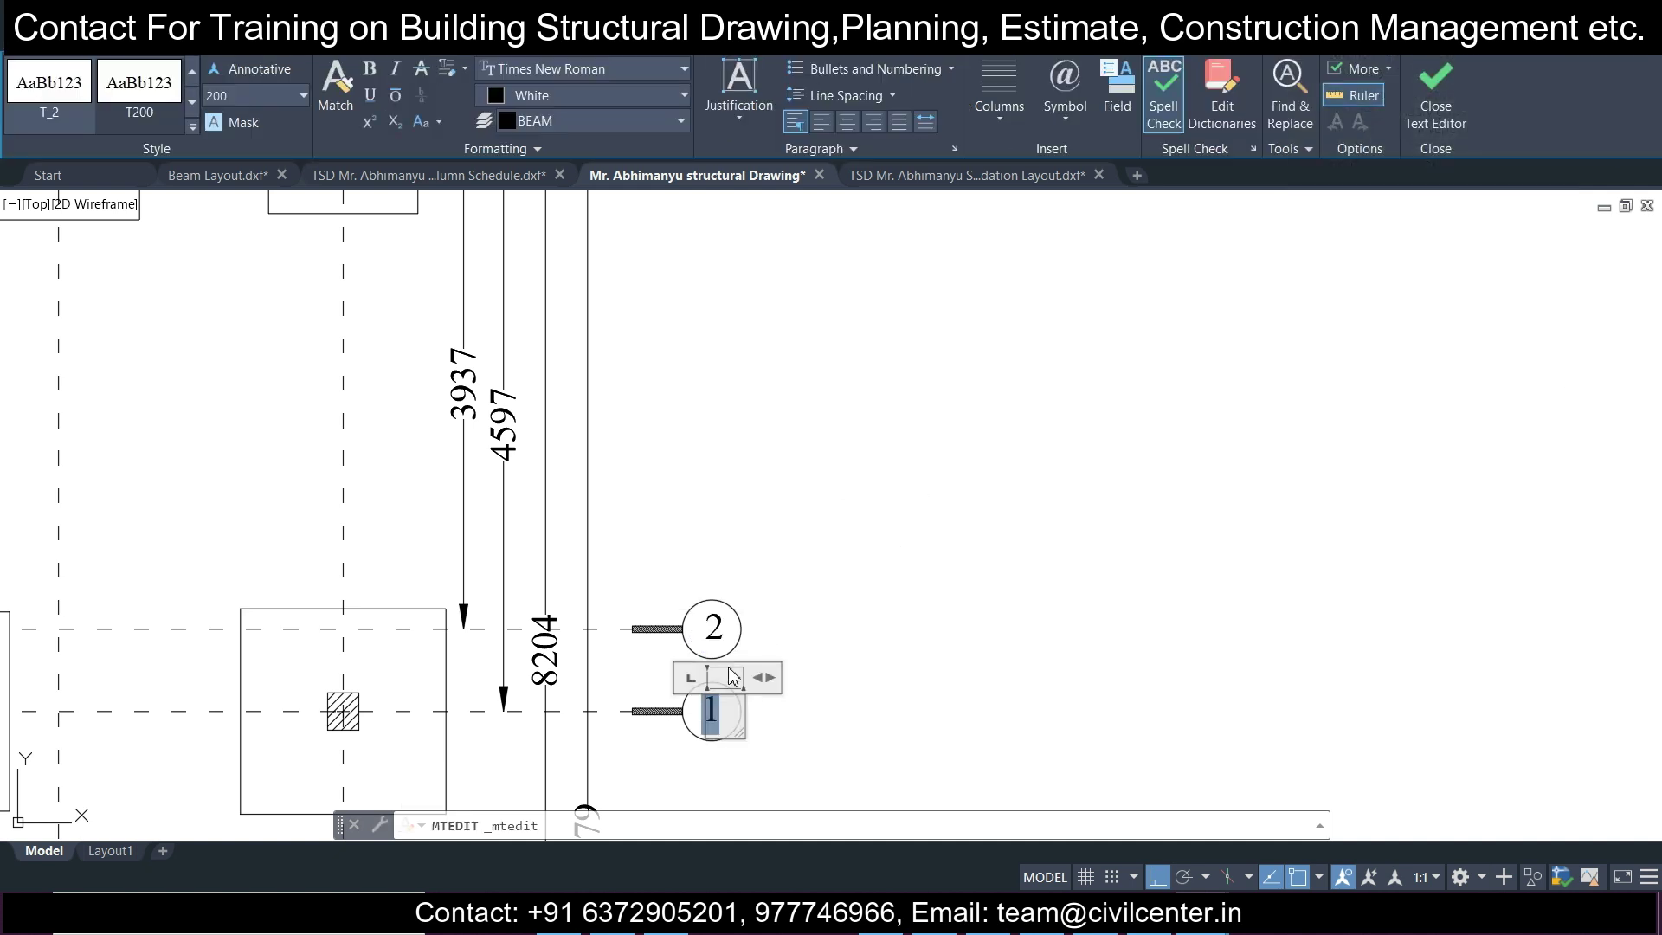
pyautogui.write('3')
pyautogui.click(905, 478)
# Change the numbers in the fourth and fifth grid bubbles beside the plan to 4 and 5.
pyautogui.scroll(-2, 907, 476)
pyautogui.moveTo(886, 701); pyautogui.dragTo(818, 391, button='middle')
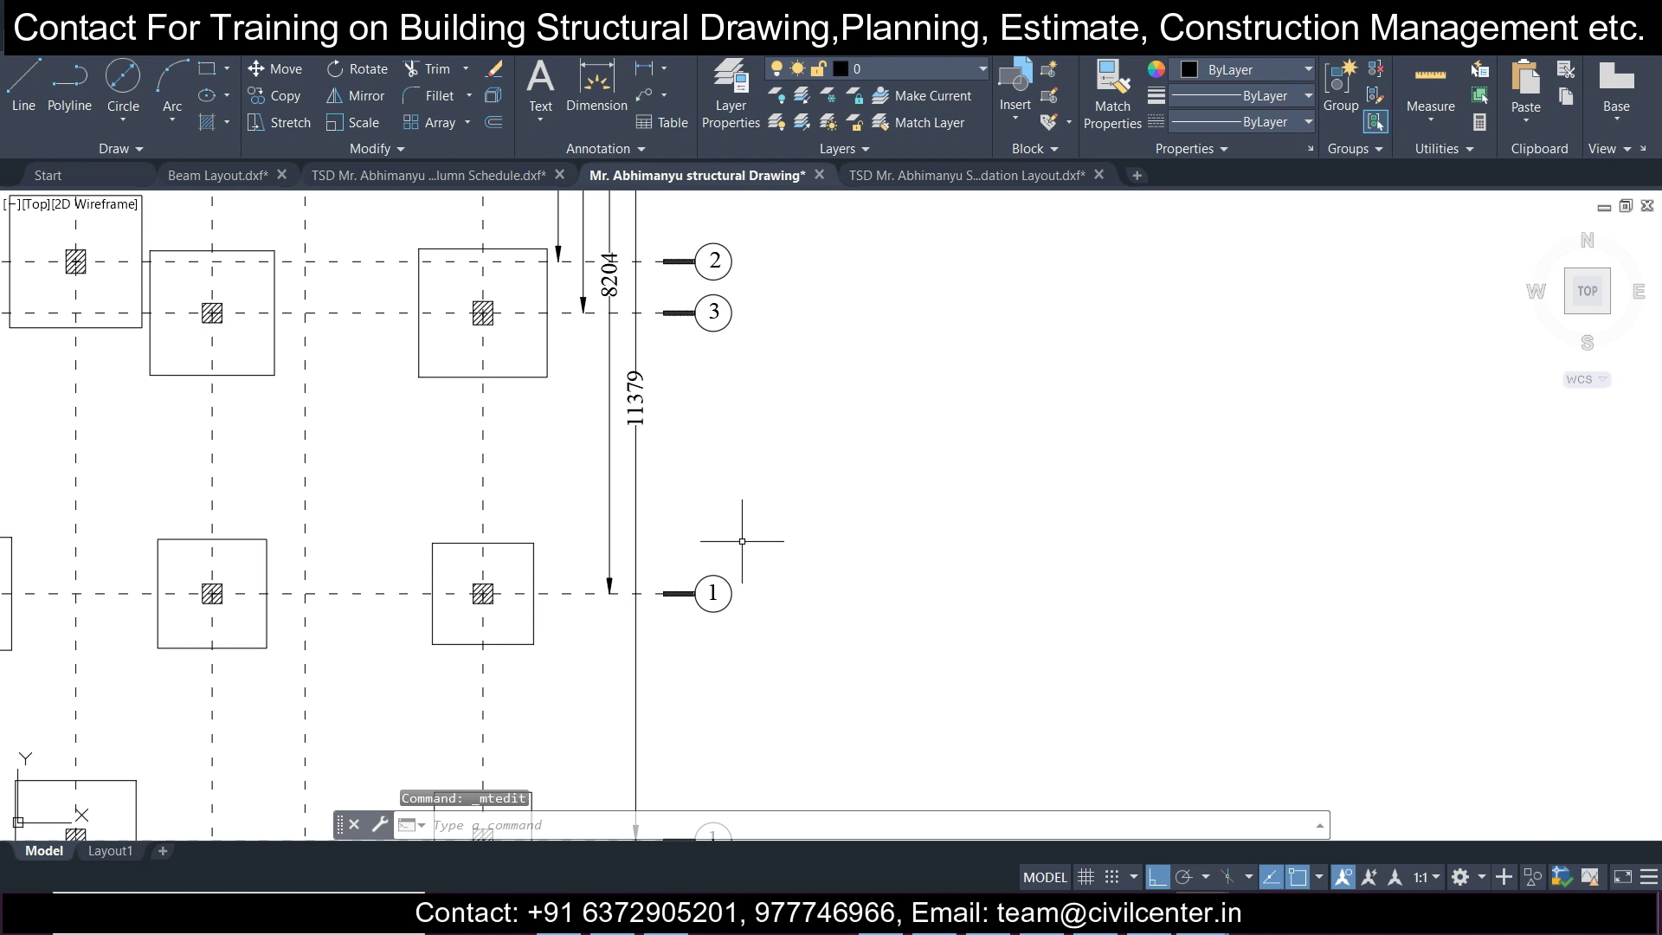
pyautogui.scroll(2, 742, 541)
pyautogui.click(699, 613)
pyautogui.click(699, 614)
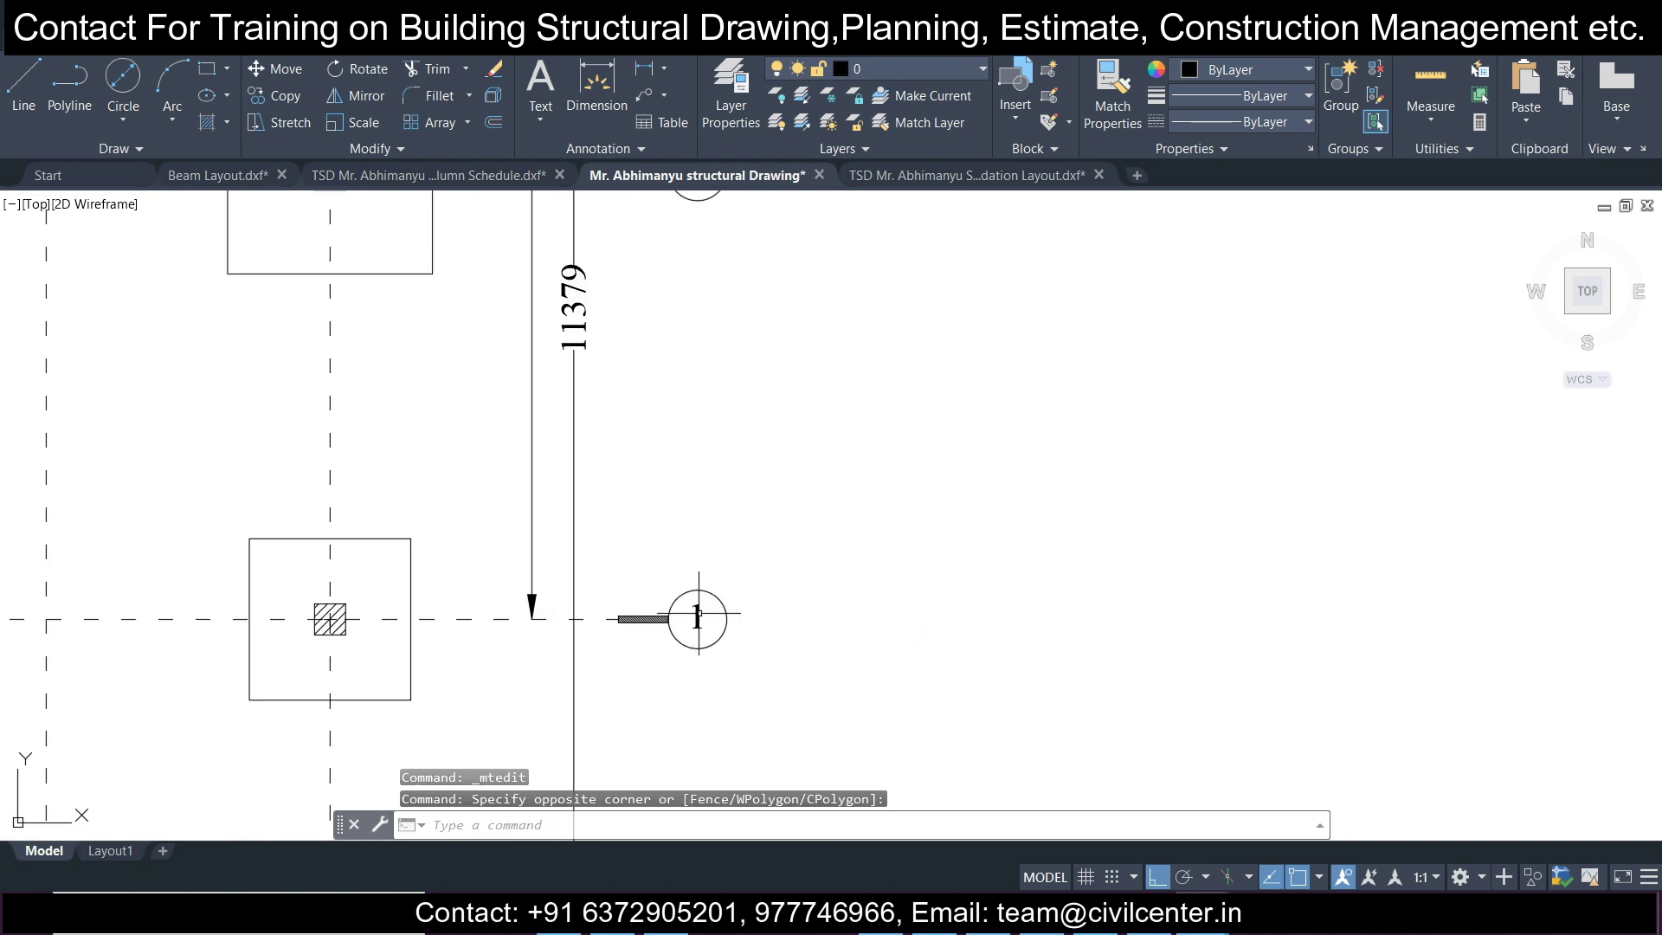
pyautogui.doubleClick(700, 614)
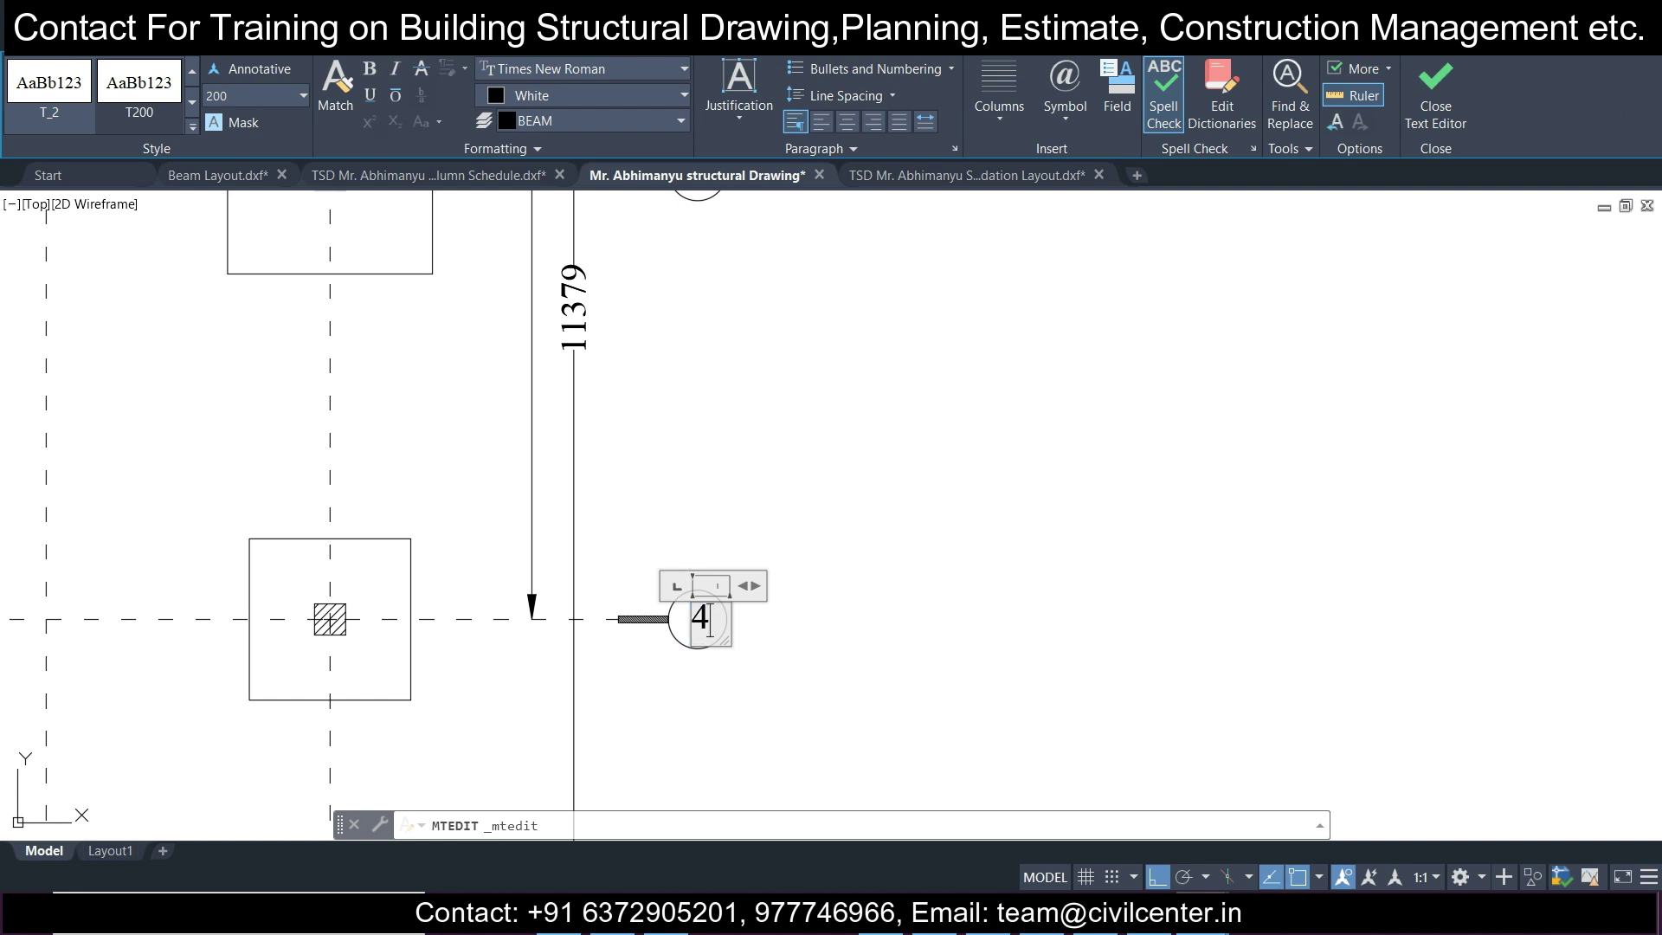
pyautogui.click(781, 466)
pyautogui.scroll(-4, 782, 466)
pyautogui.moveTo(777, 582); pyautogui.dragTo(762, 440, button='middle')
pyautogui.scroll(4, 745, 546)
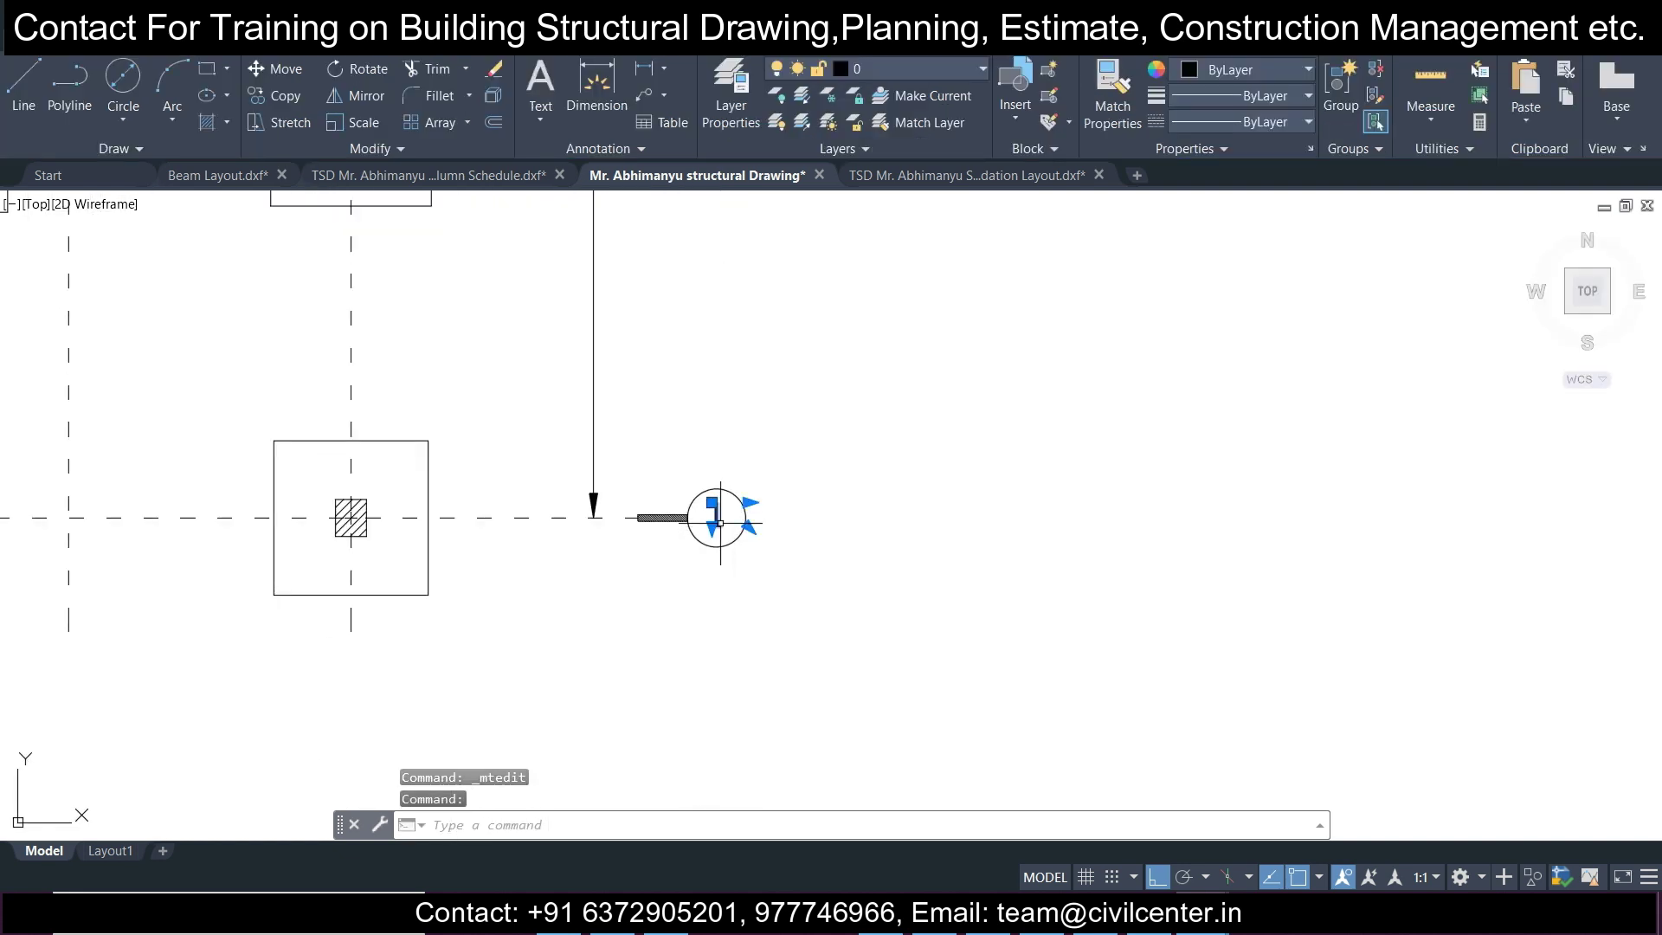
pyautogui.doubleClick(715, 518)
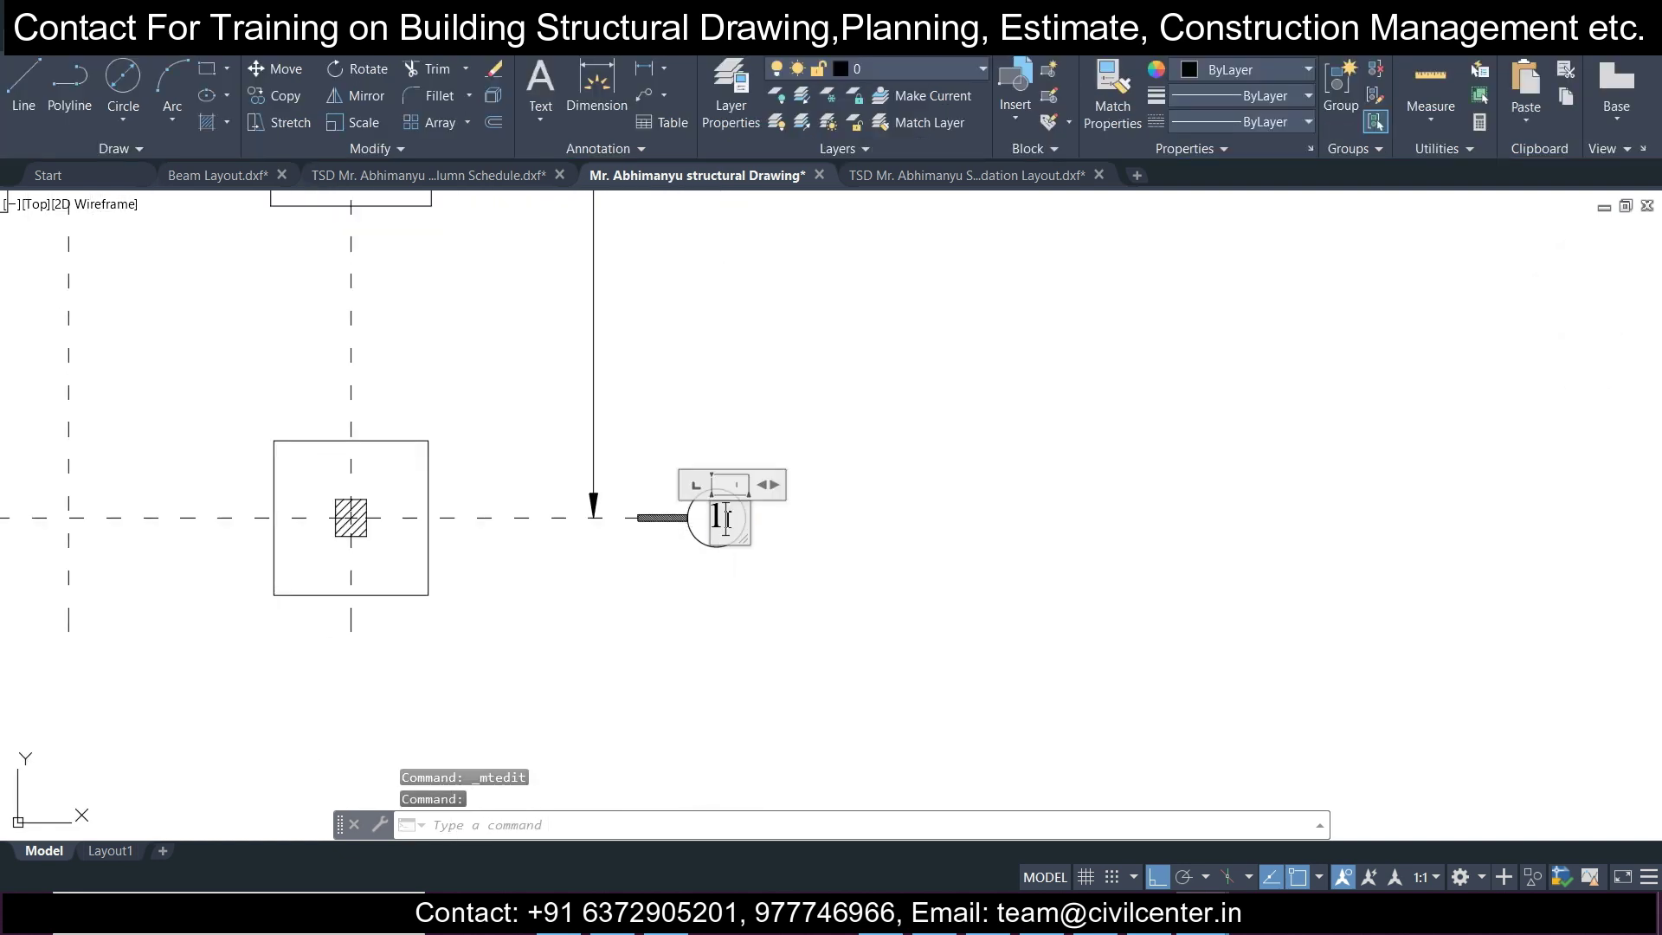
pyautogui.click(1016, 482)
pyautogui.scroll(-4, 976, 438)
pyautogui.scroll(1, 768, 420)
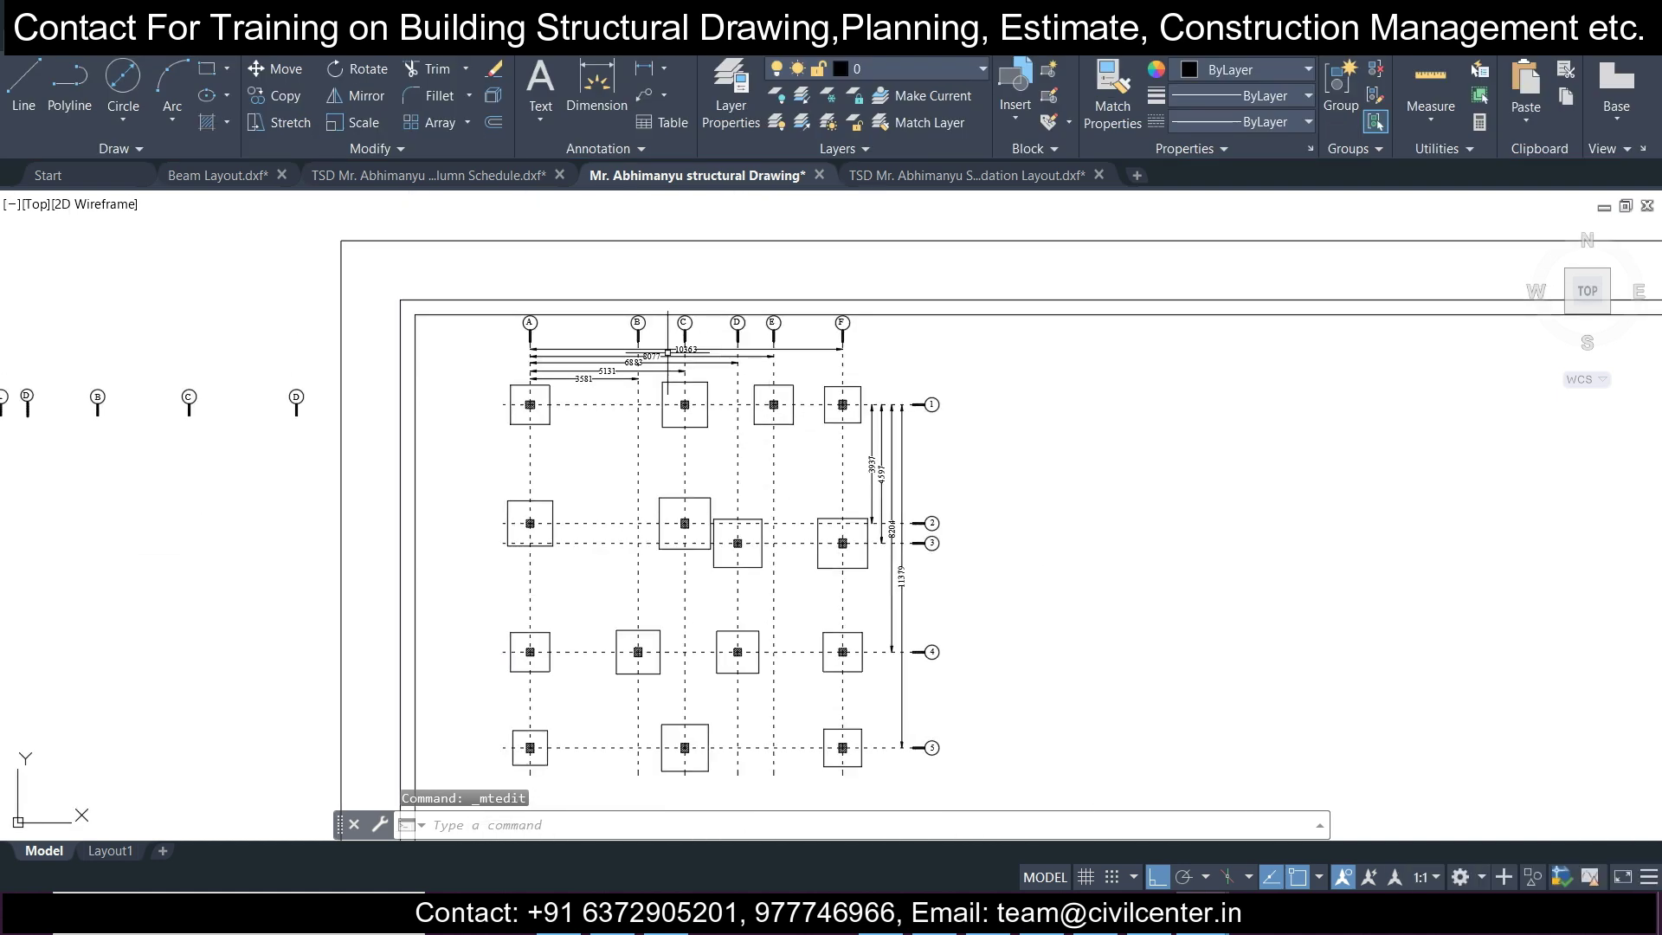
pyautogui.scroll(2, 632, 342)
pyautogui.scroll(-2, 660, 442)
pyautogui.click(632, 476)
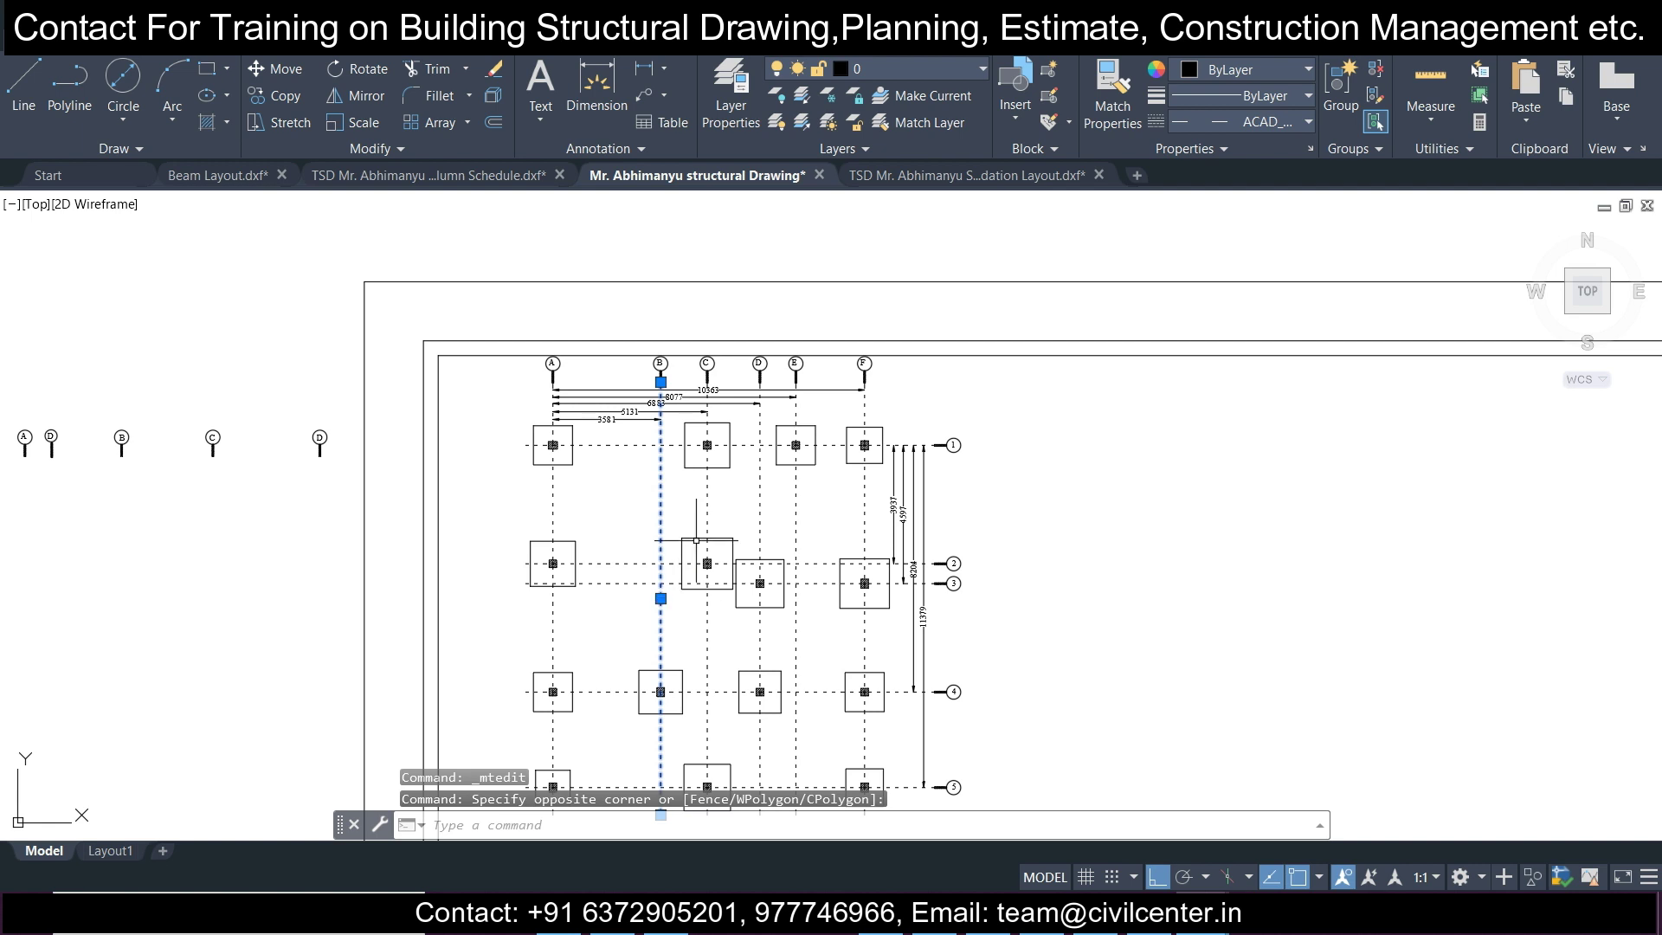
pyautogui.press('Escape')
# Mirror grid bubbles A to F with their stems across a horizontal line midway down the plan, keeping the originals.
pyautogui.scroll(7, 541, 354)
pyautogui.click(483, 279)
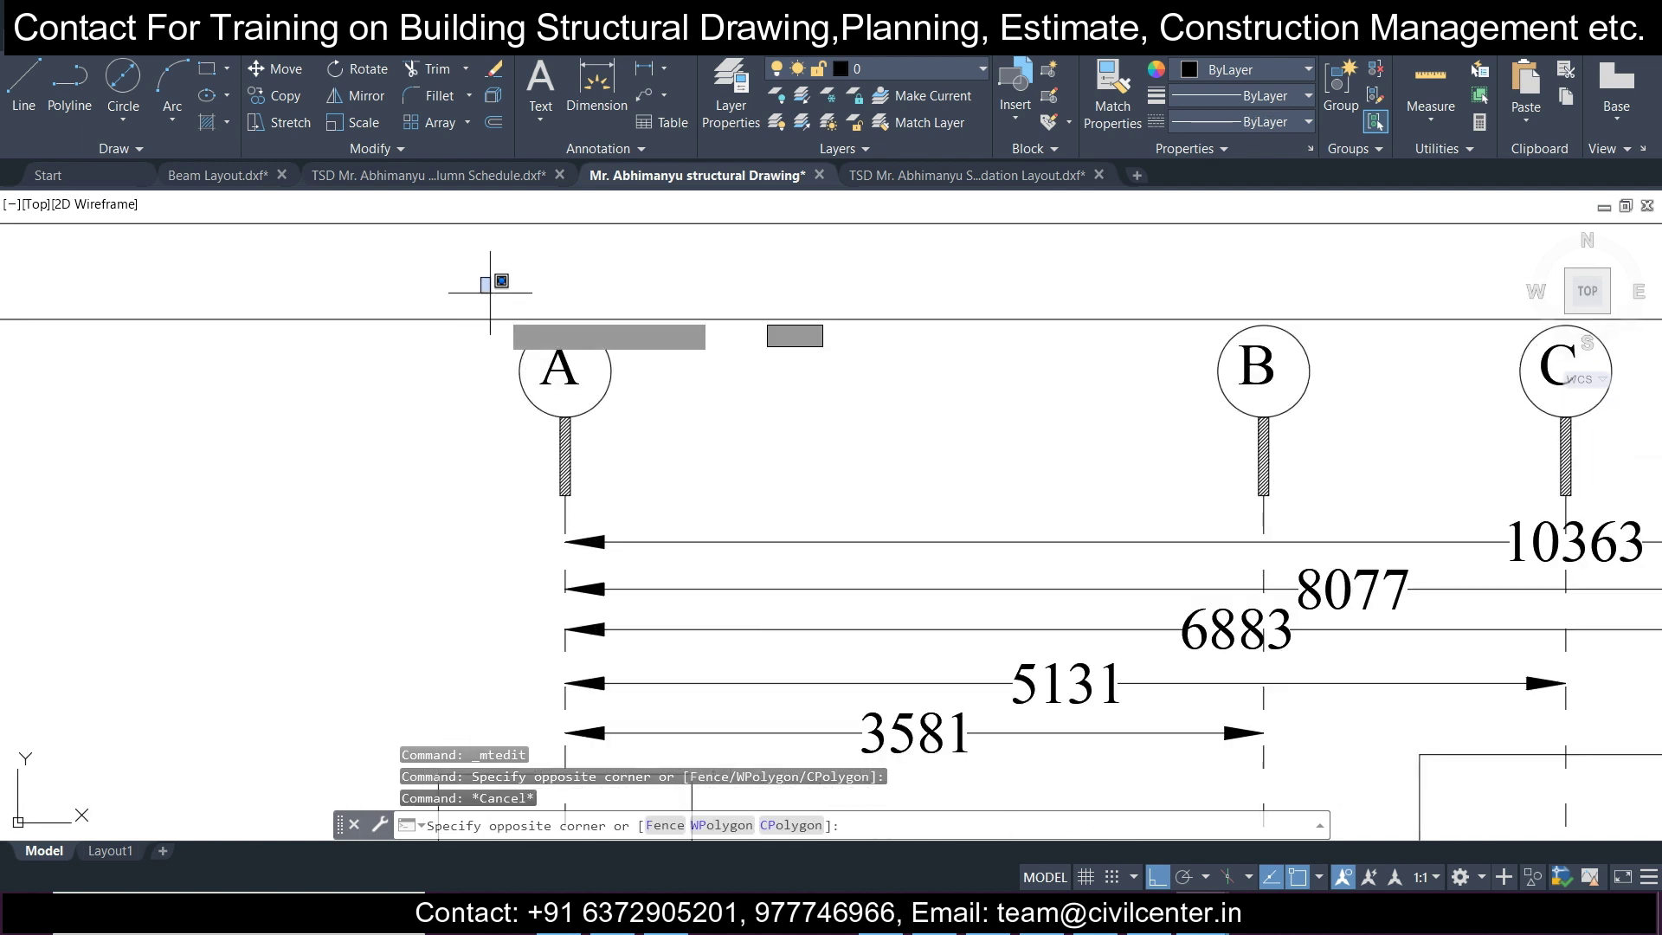
pyautogui.scroll(-4, 535, 351)
pyautogui.click(1417, 415)
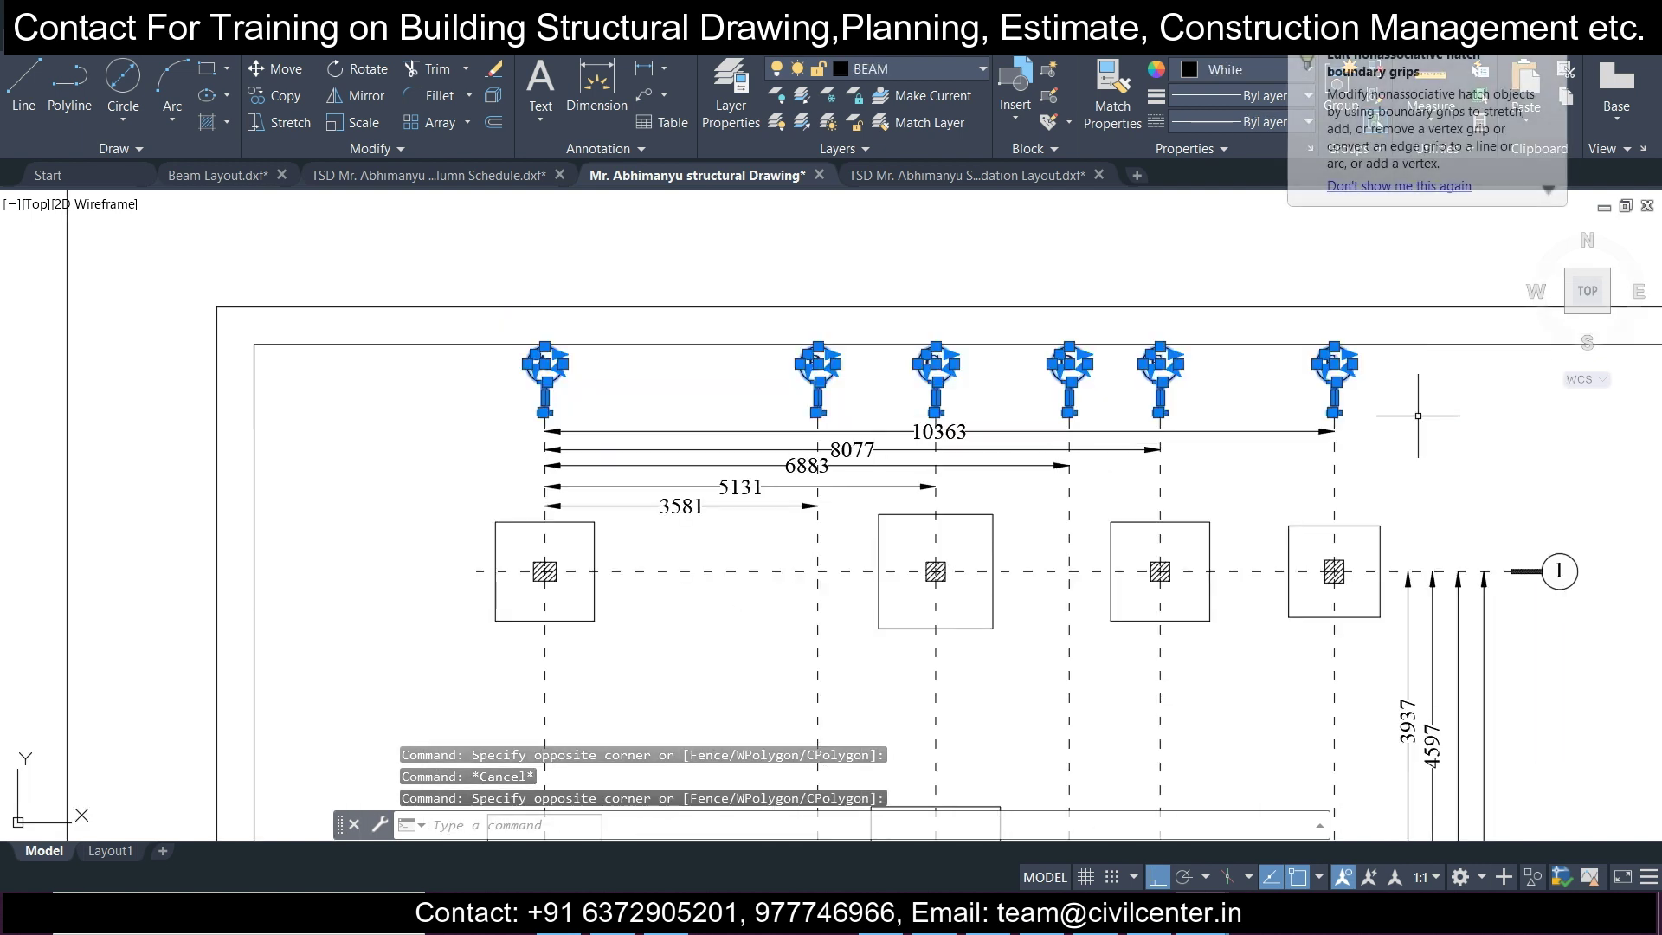
pyautogui.click(372, 97)
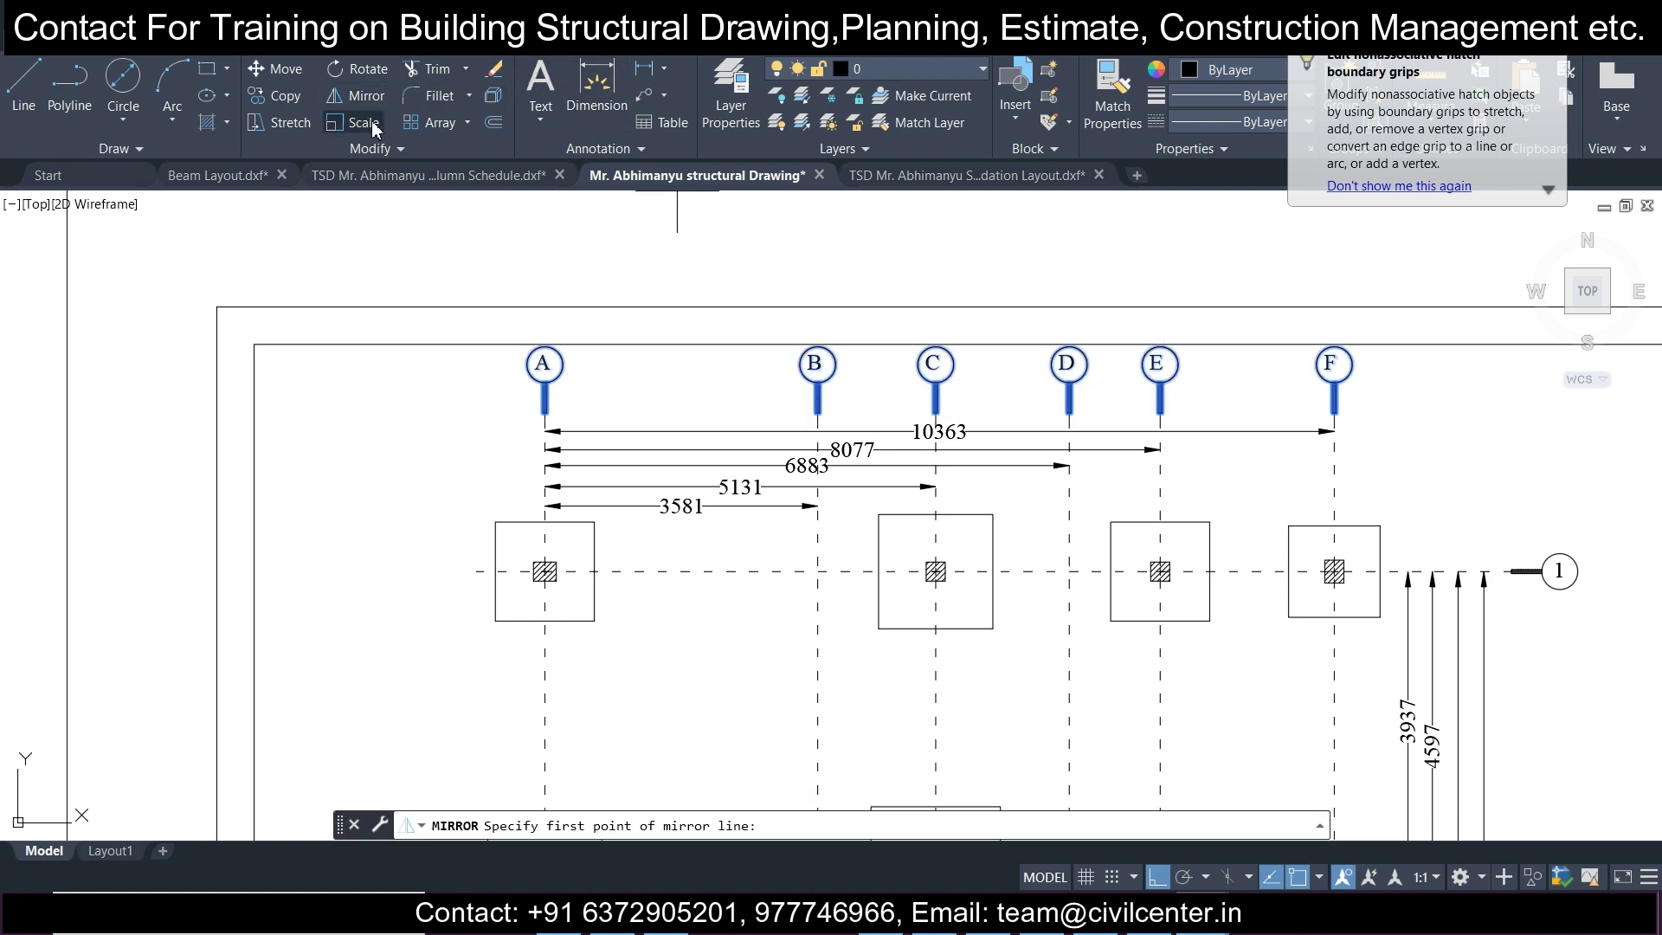
pyautogui.scroll(-4, 684, 588)
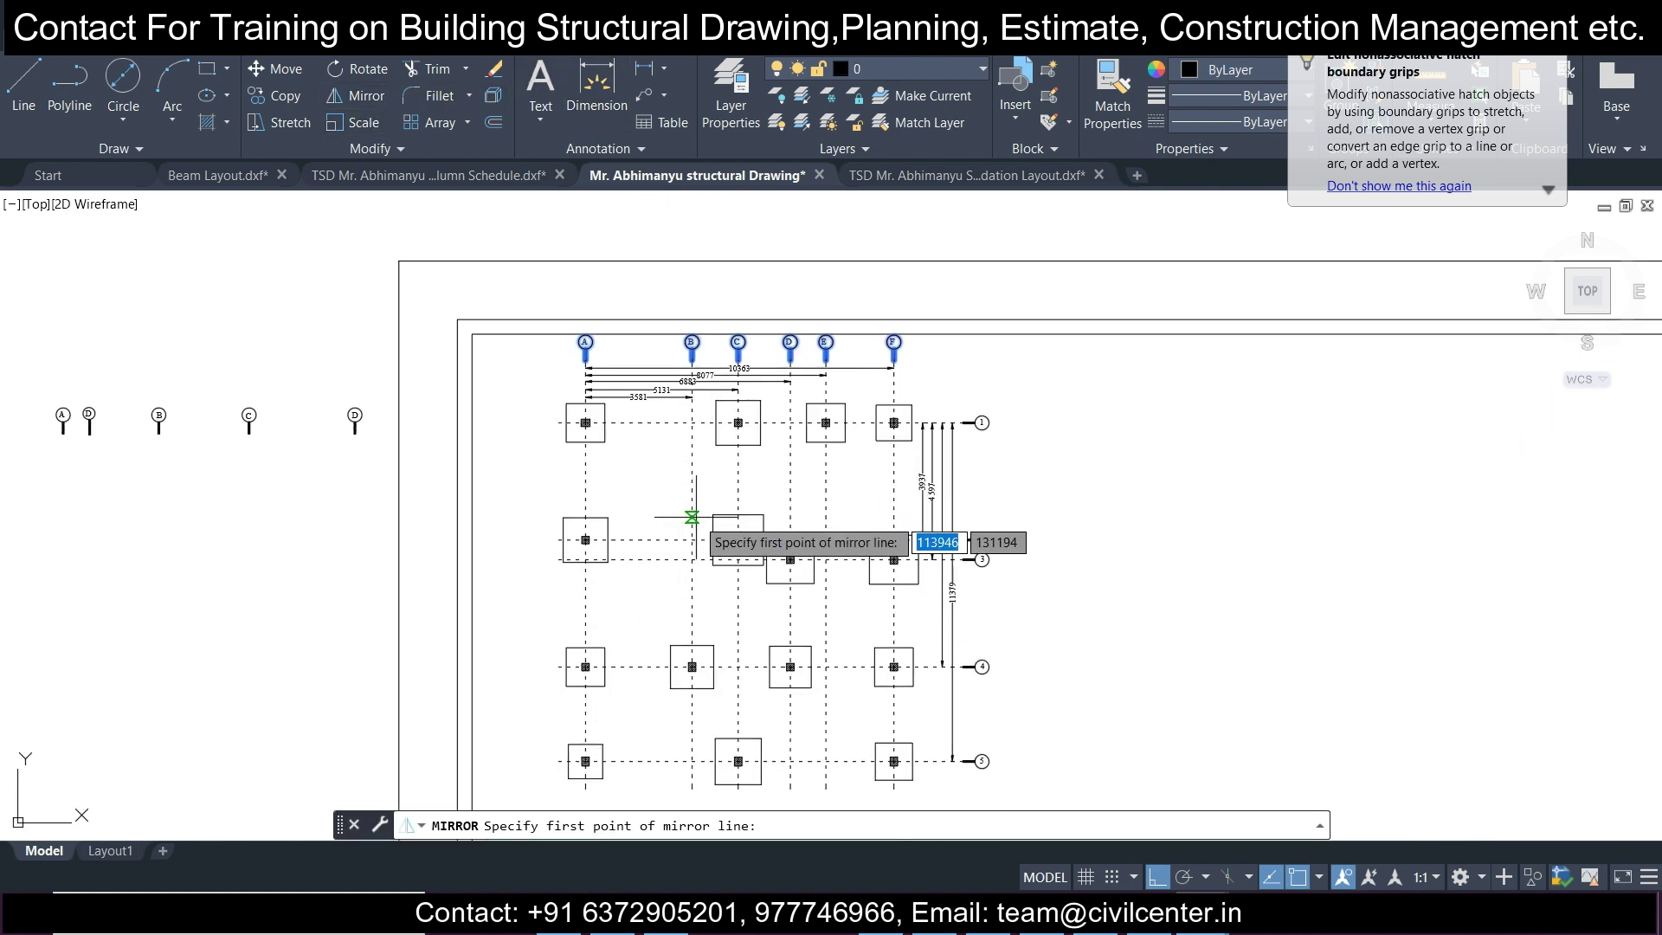
pyautogui.click(692, 572)
pyautogui.scroll(4, 790, 591)
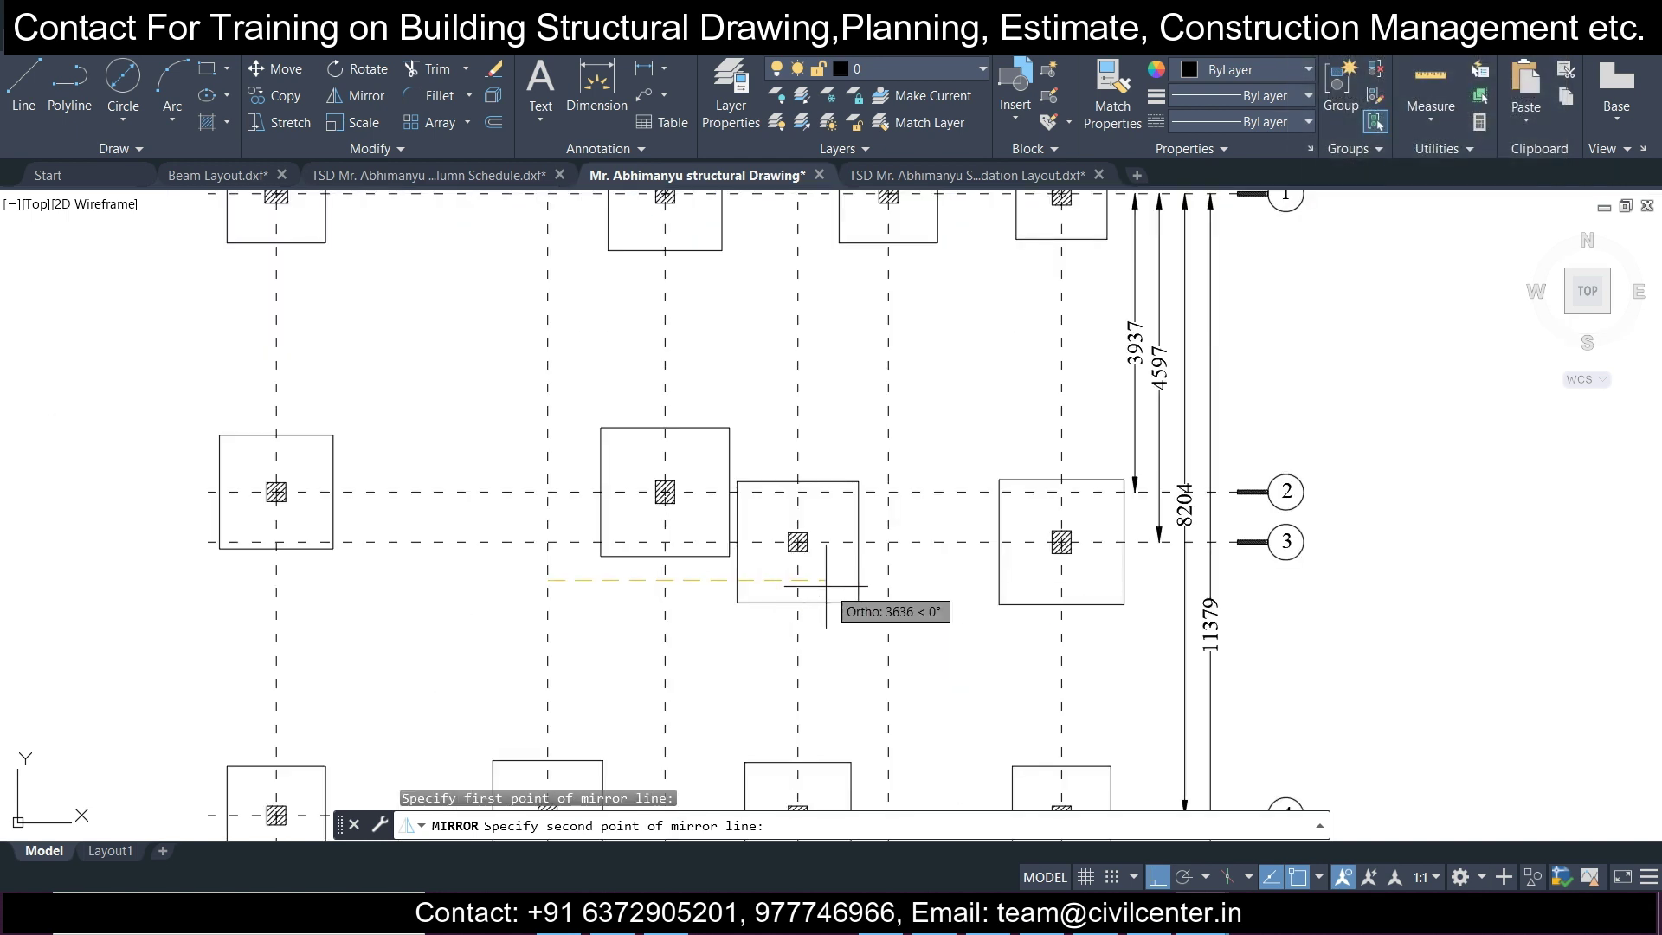
pyautogui.click(838, 591)
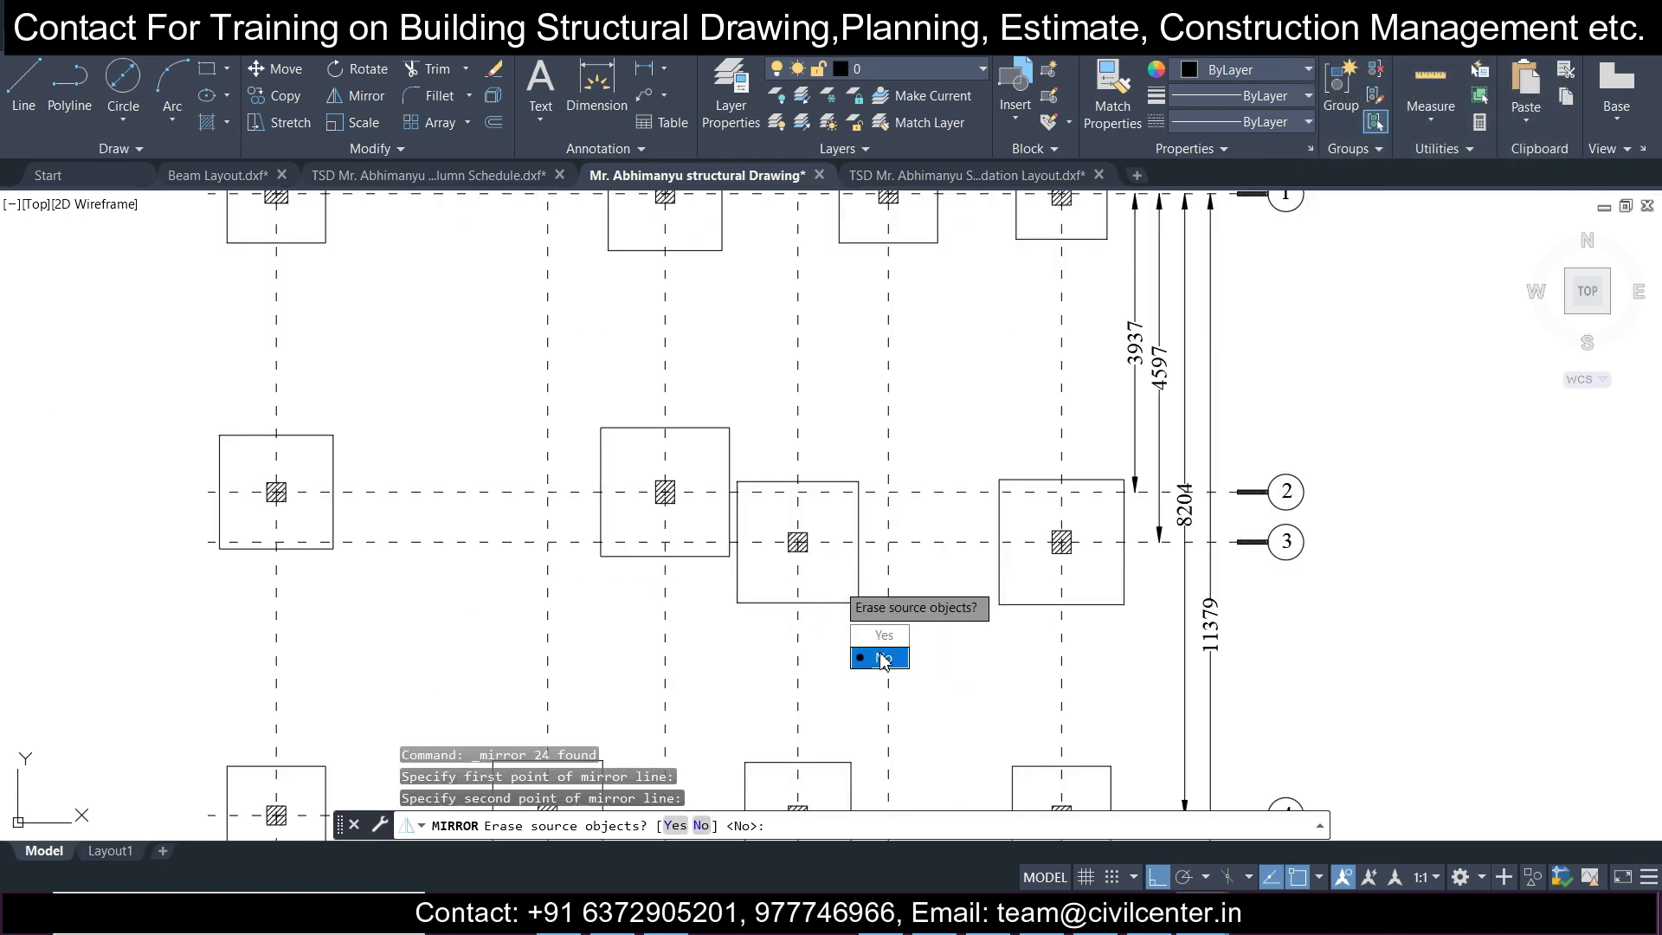
pyautogui.click(882, 659)
pyautogui.scroll(-6, 637, 551)
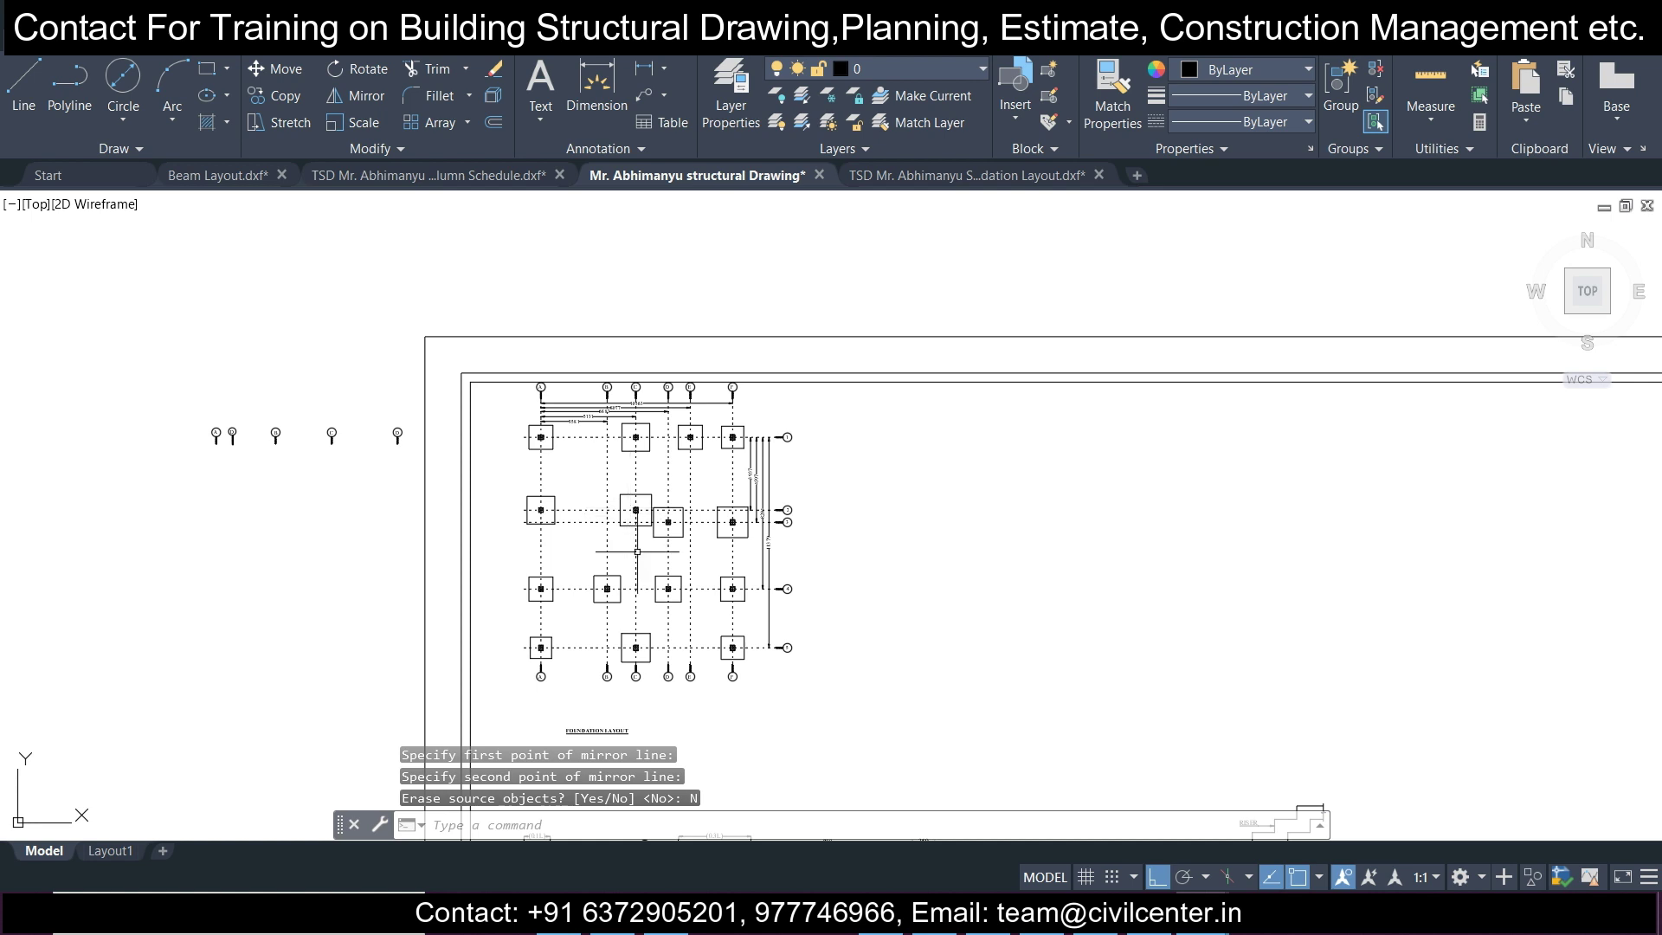
pyautogui.scroll(5, 520, 369)
pyautogui.click(526, 381)
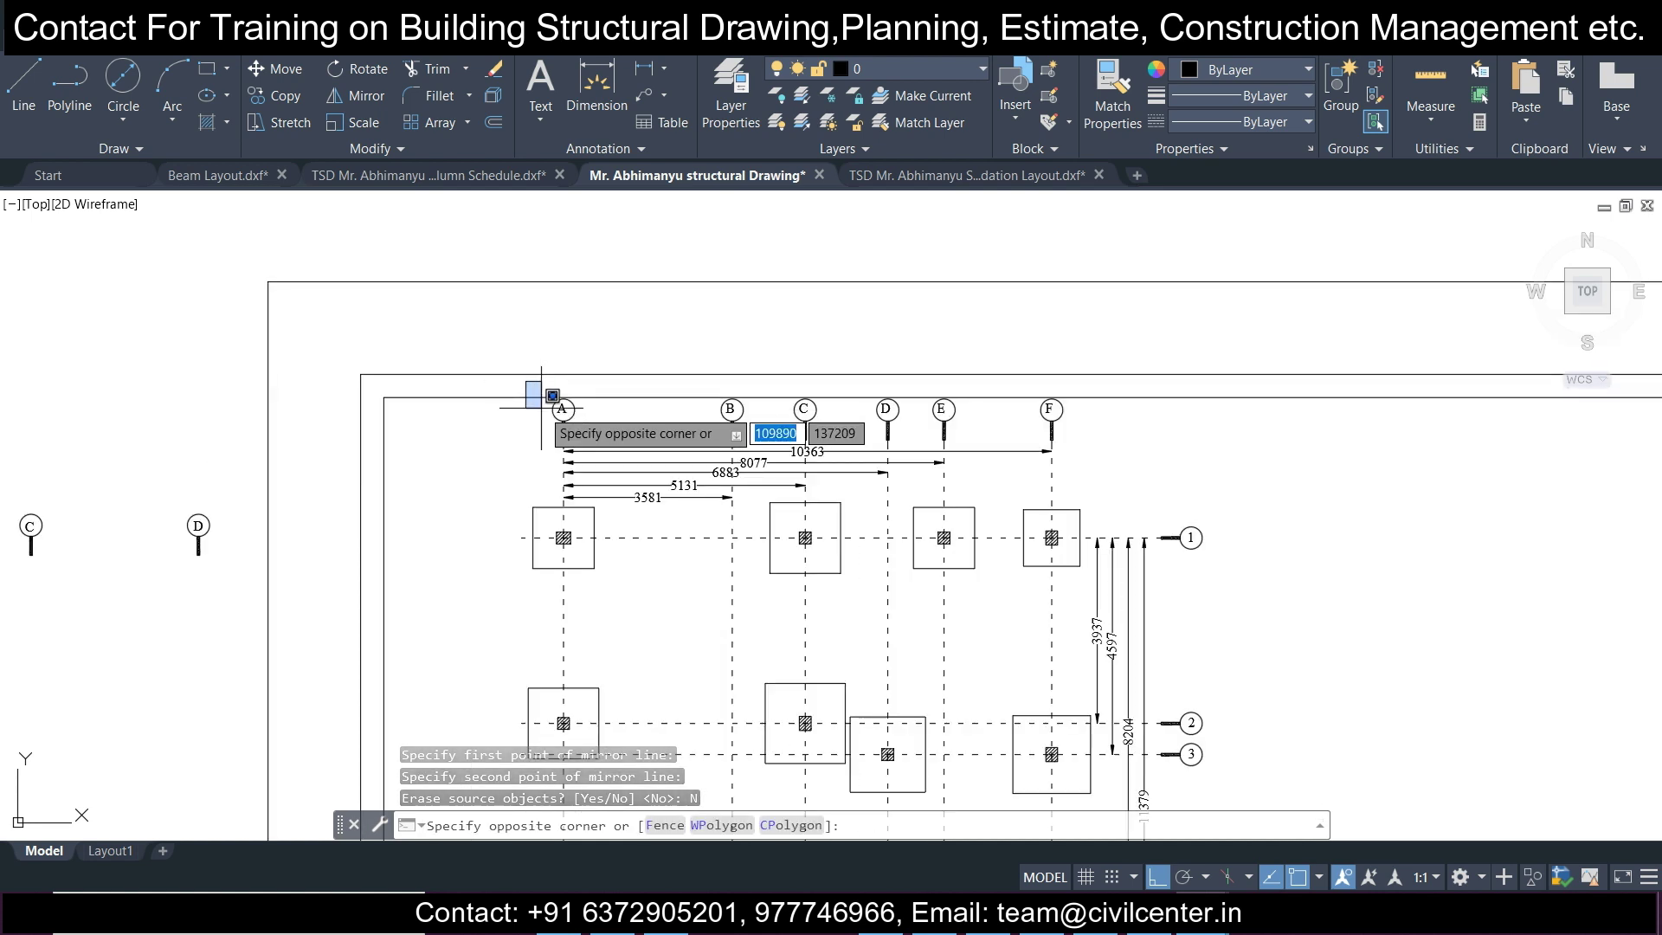
pyautogui.press('Escape')
pyautogui.scroll(-6, 499, 380)
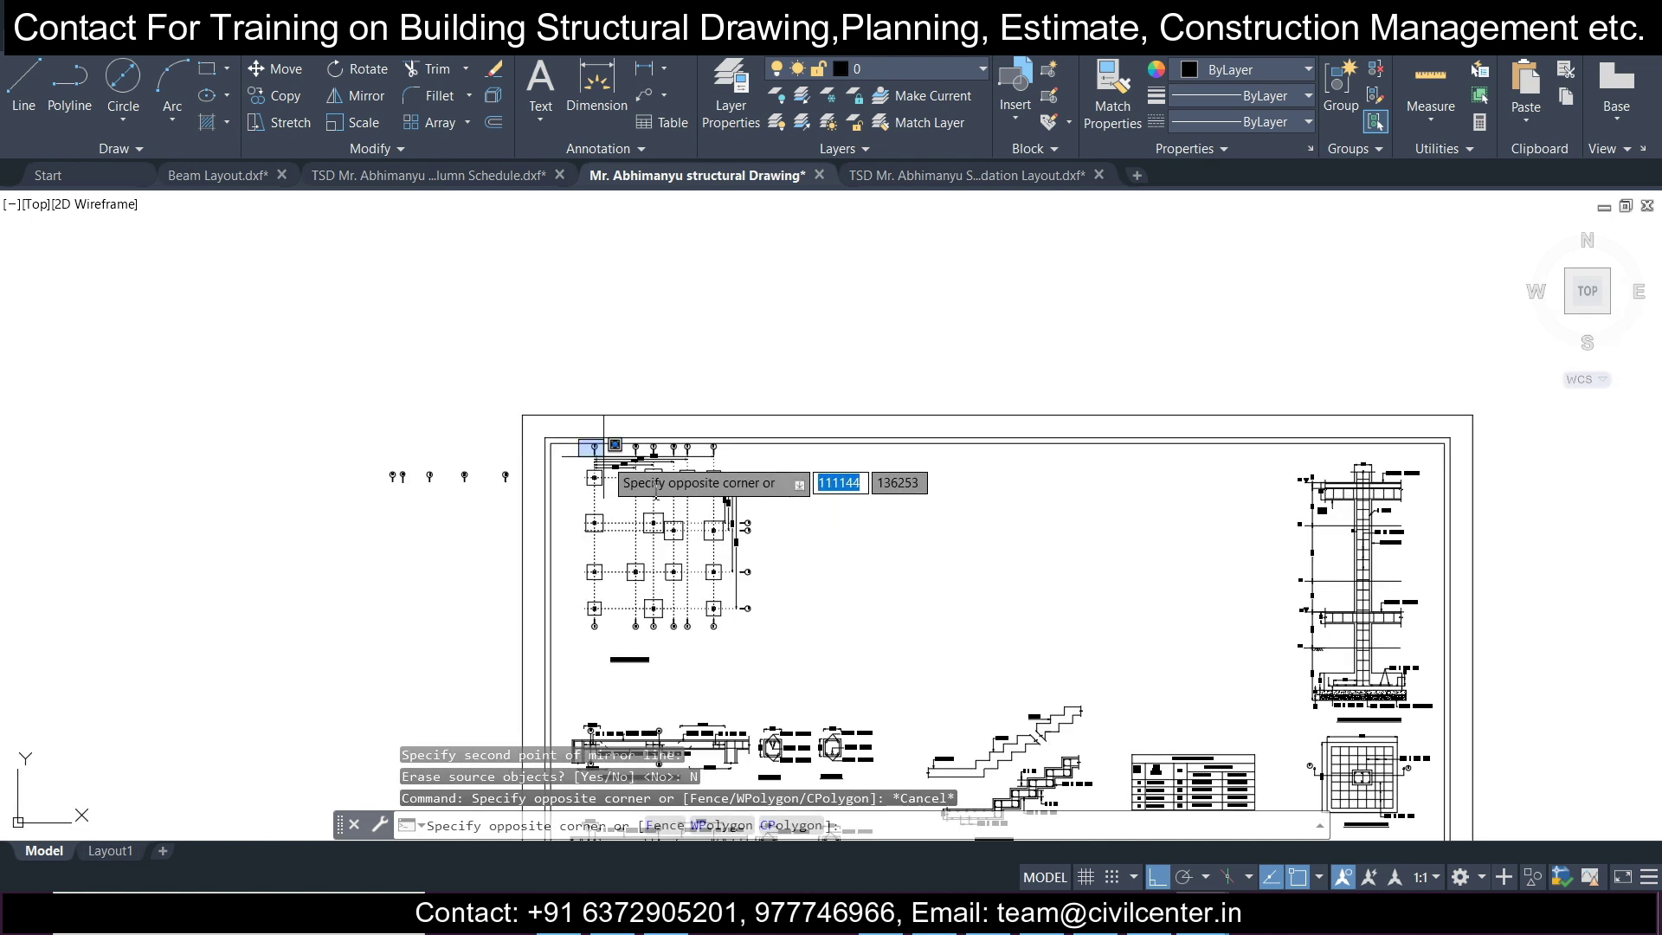
# Move the whole foundation plan with its dimensions and grid bubbles straight down about 848 within the sheet border.
pyautogui.click(800, 645)
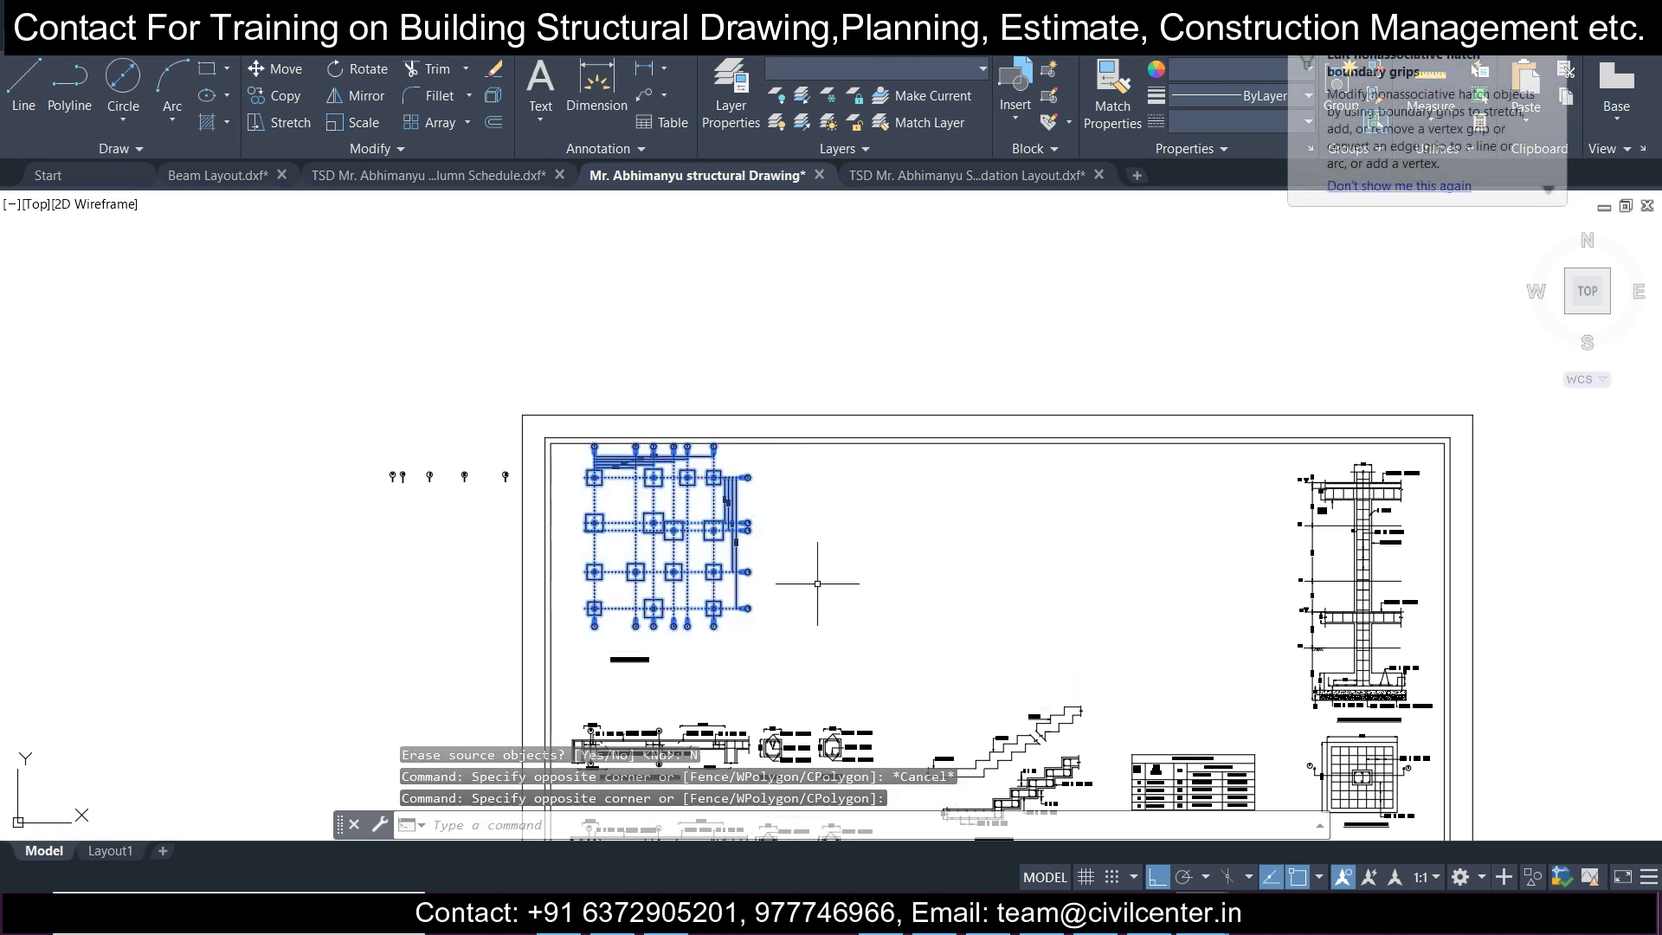
pyautogui.scroll(2, 819, 564)
pyautogui.write('M')
pyautogui.press('Return')
pyautogui.click(815, 467)
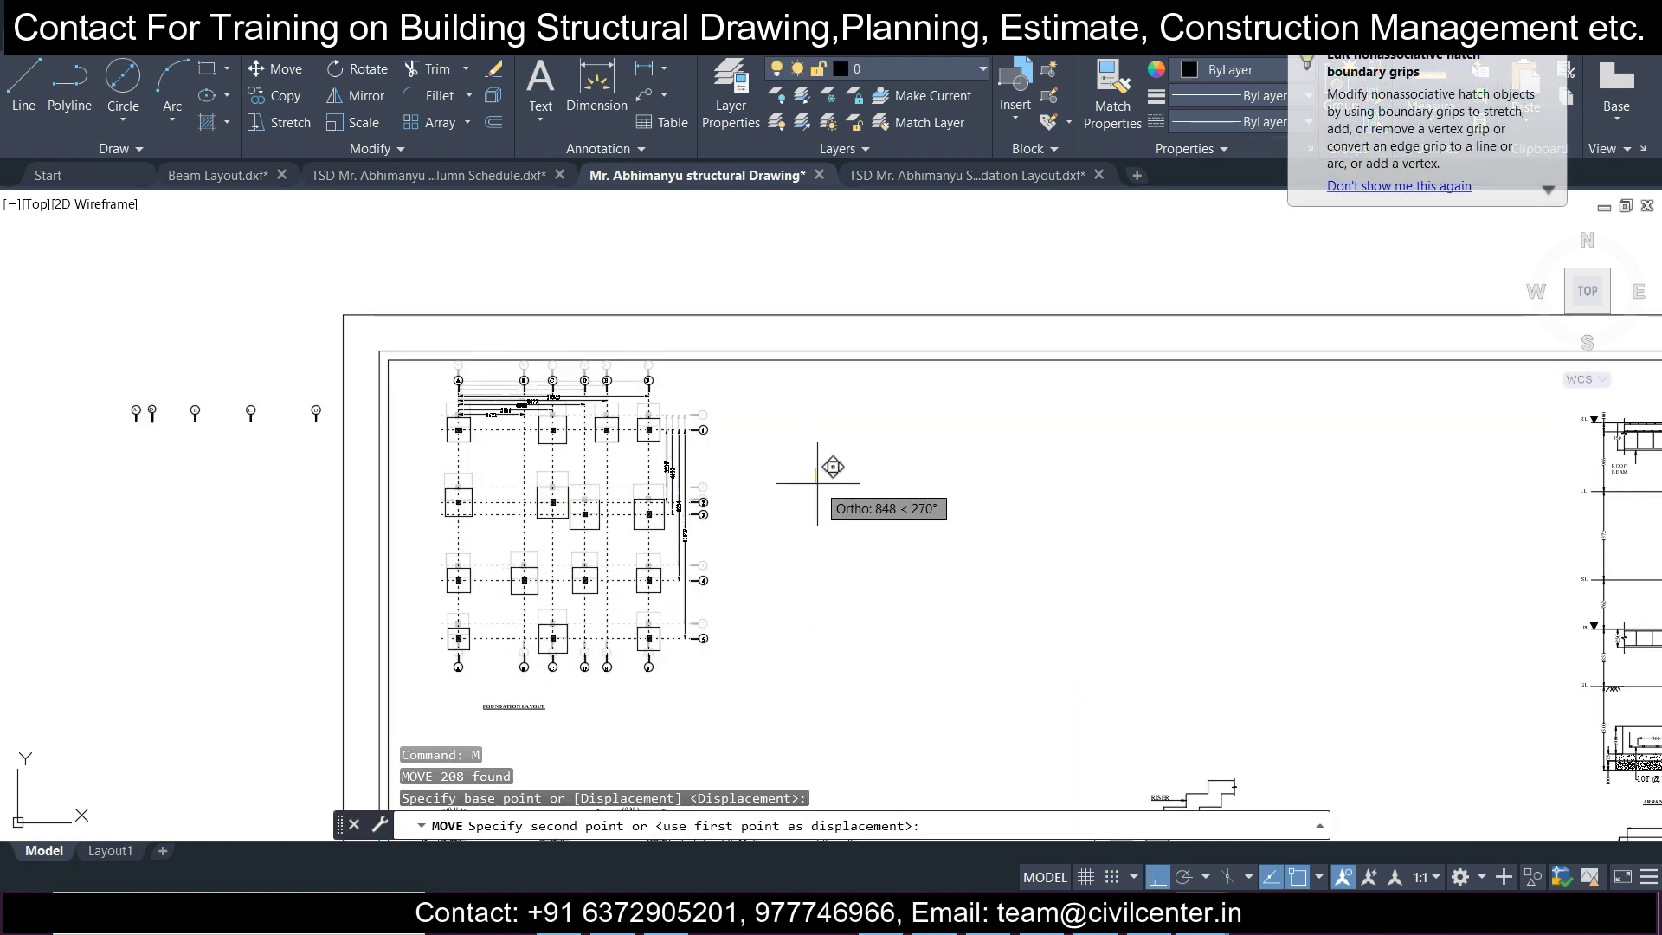
pyautogui.click(817, 483)
# Move the five horizontal grid dimensions straight up about 333, clear of the top row of footings.
pyautogui.scroll(2, 590, 390)
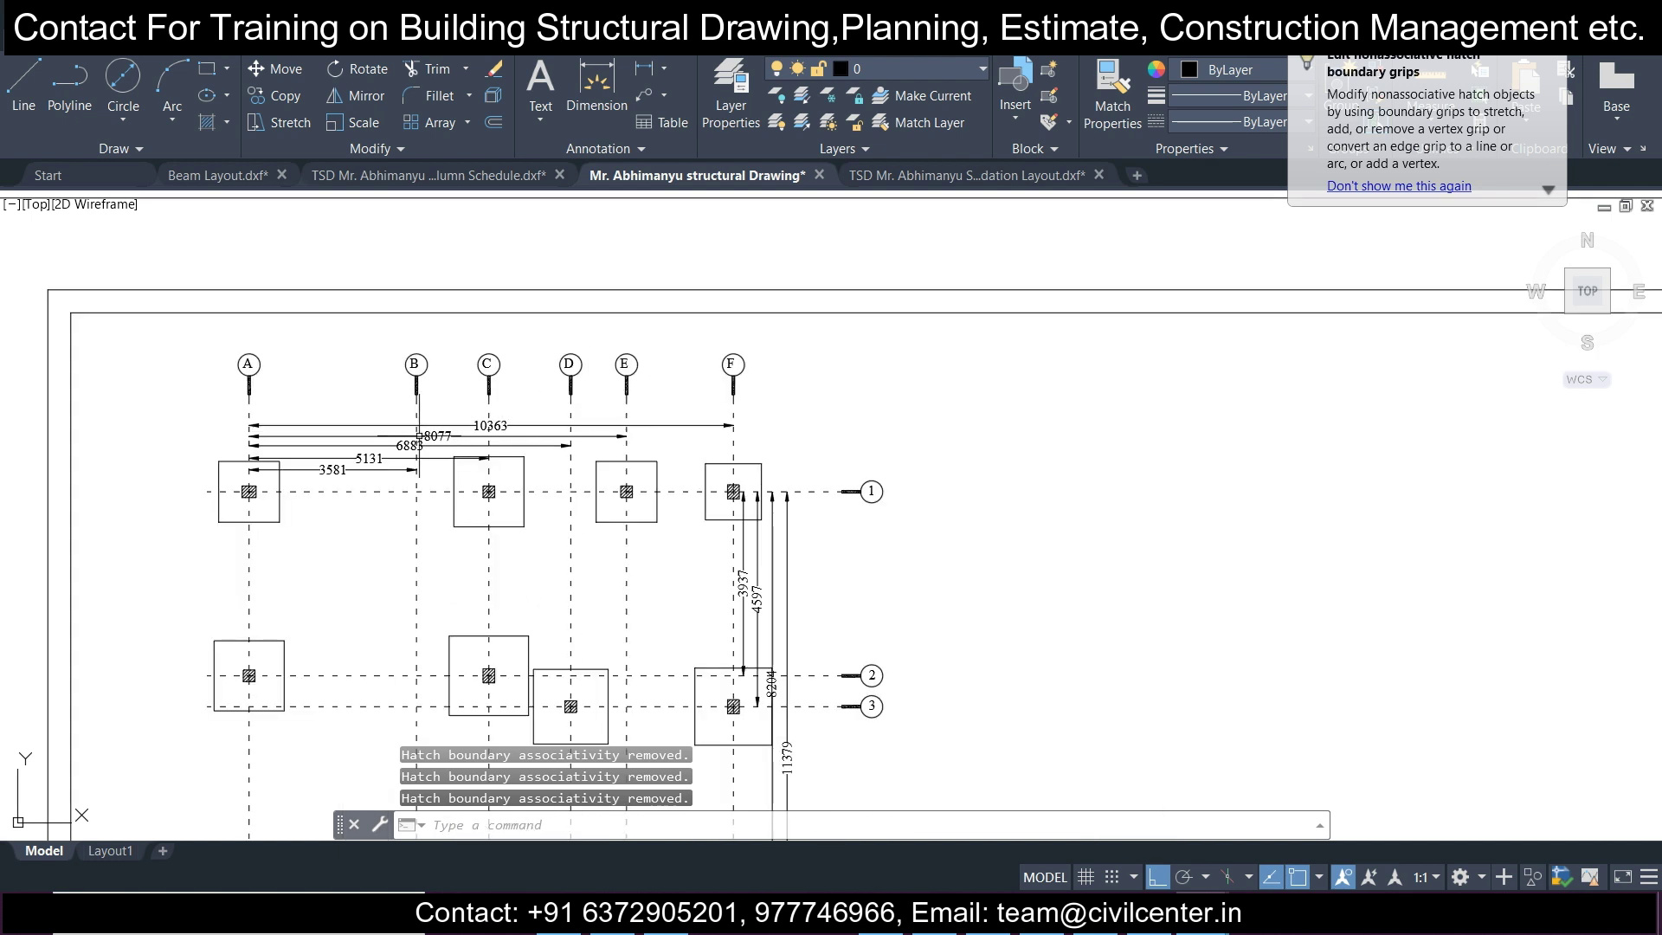
pyautogui.click(387, 481)
pyautogui.click(353, 384)
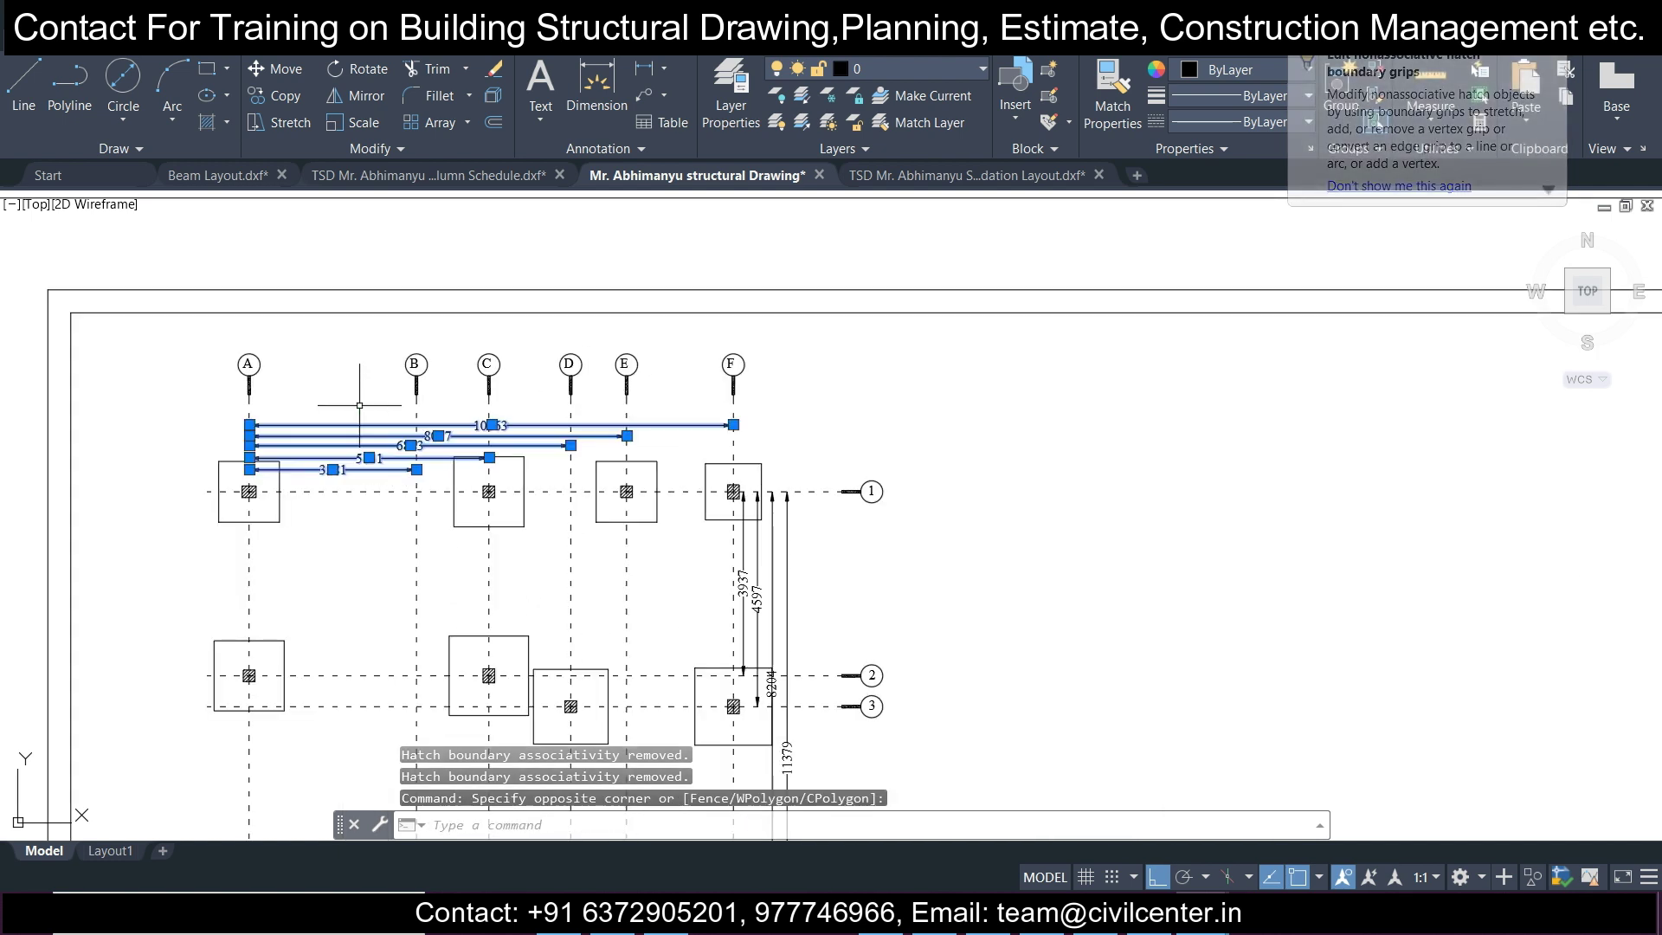
pyautogui.write('M')
pyautogui.press('Return')
pyautogui.click(1037, 495)
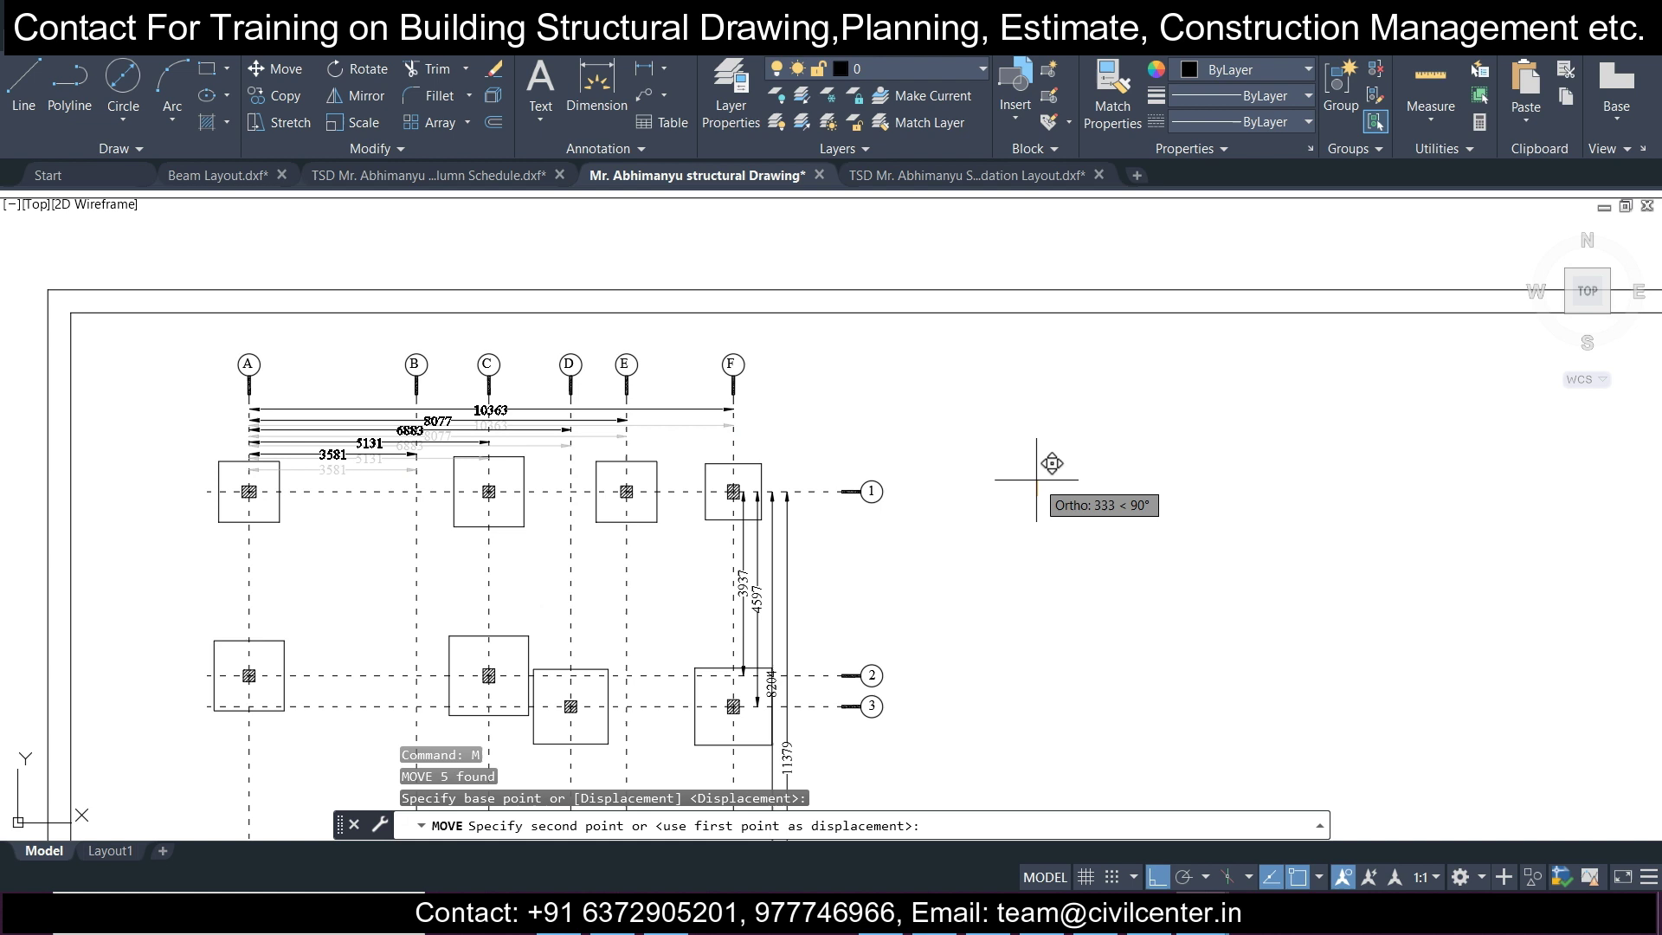
pyautogui.click(1036, 478)
# Move the four vertical grid dimensions sideways, away from the grid F footings and towards the numbered bubbles.
pyautogui.scroll(2, 859, 532)
pyautogui.click(828, 557)
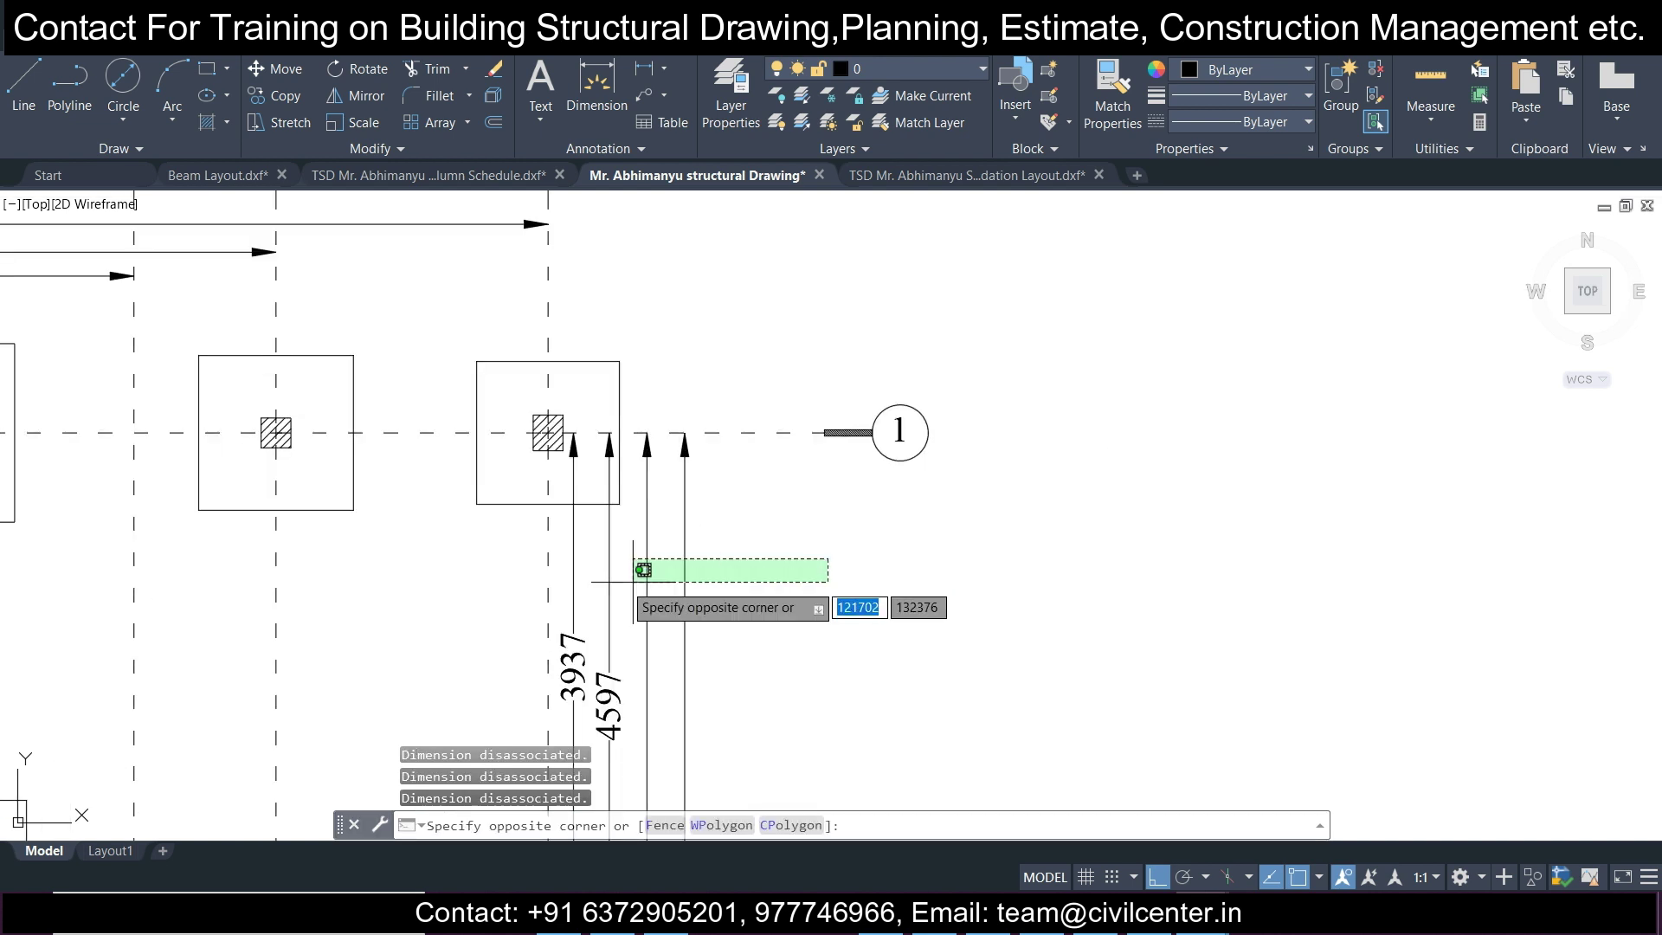
pyautogui.click(574, 536)
pyautogui.scroll(-2, 718, 532)
pyautogui.write('M')
pyautogui.press('Return')
pyautogui.click(857, 541)
pyautogui.click(906, 543)
# Move the FOUNDATION LAYOUT title horizontally so it sits centred beneath the plan.
pyautogui.scroll(-2, 892, 541)
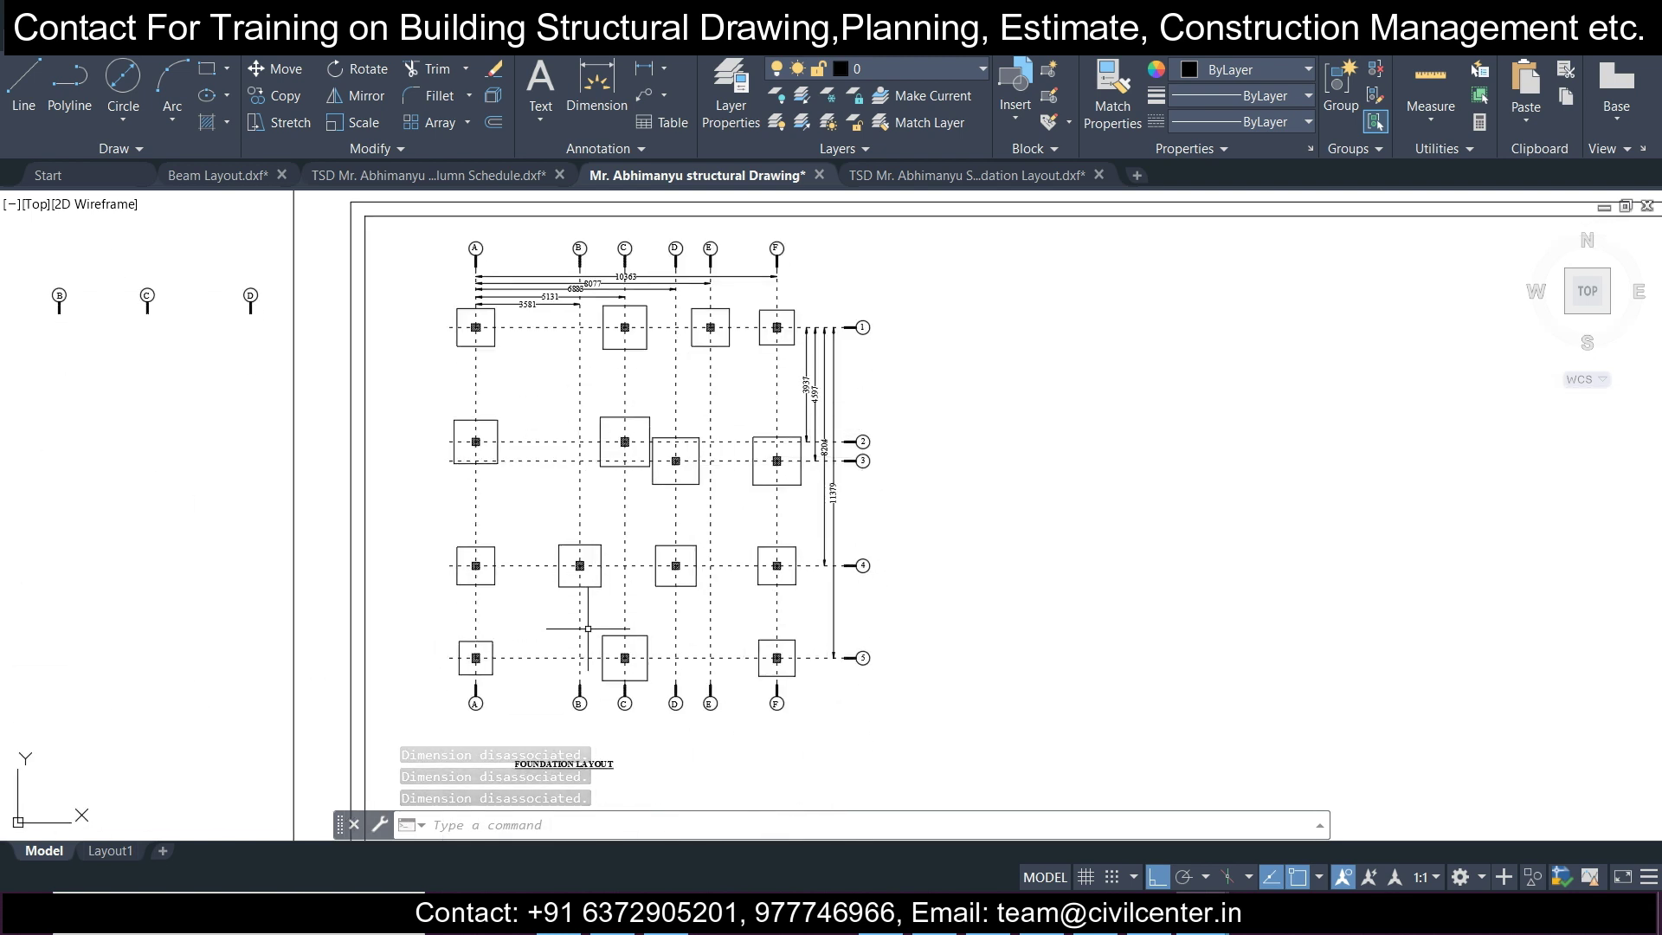
pyautogui.moveTo(575, 719); pyautogui.dragTo(519, 625, button='middle')
pyautogui.click(741, 738)
pyautogui.press('Return')
pyautogui.click(731, 721)
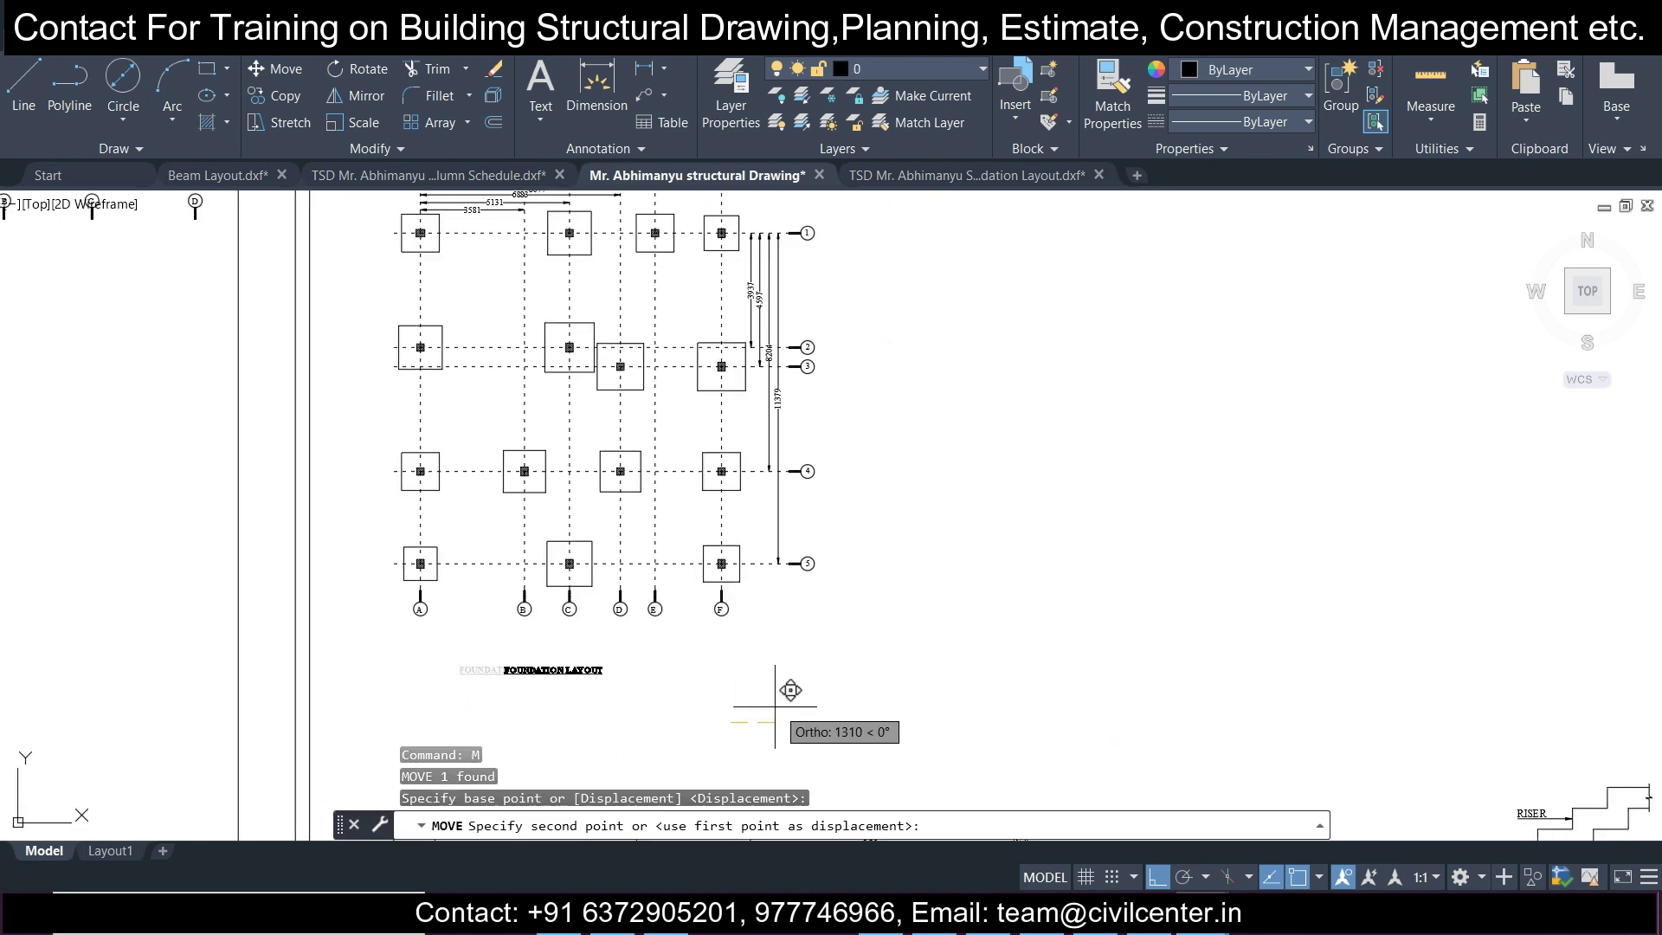
pyautogui.click(782, 690)
pyautogui.press('Escape')
pyautogui.moveTo(753, 472); pyautogui.dragTo(766, 518, button='middle')
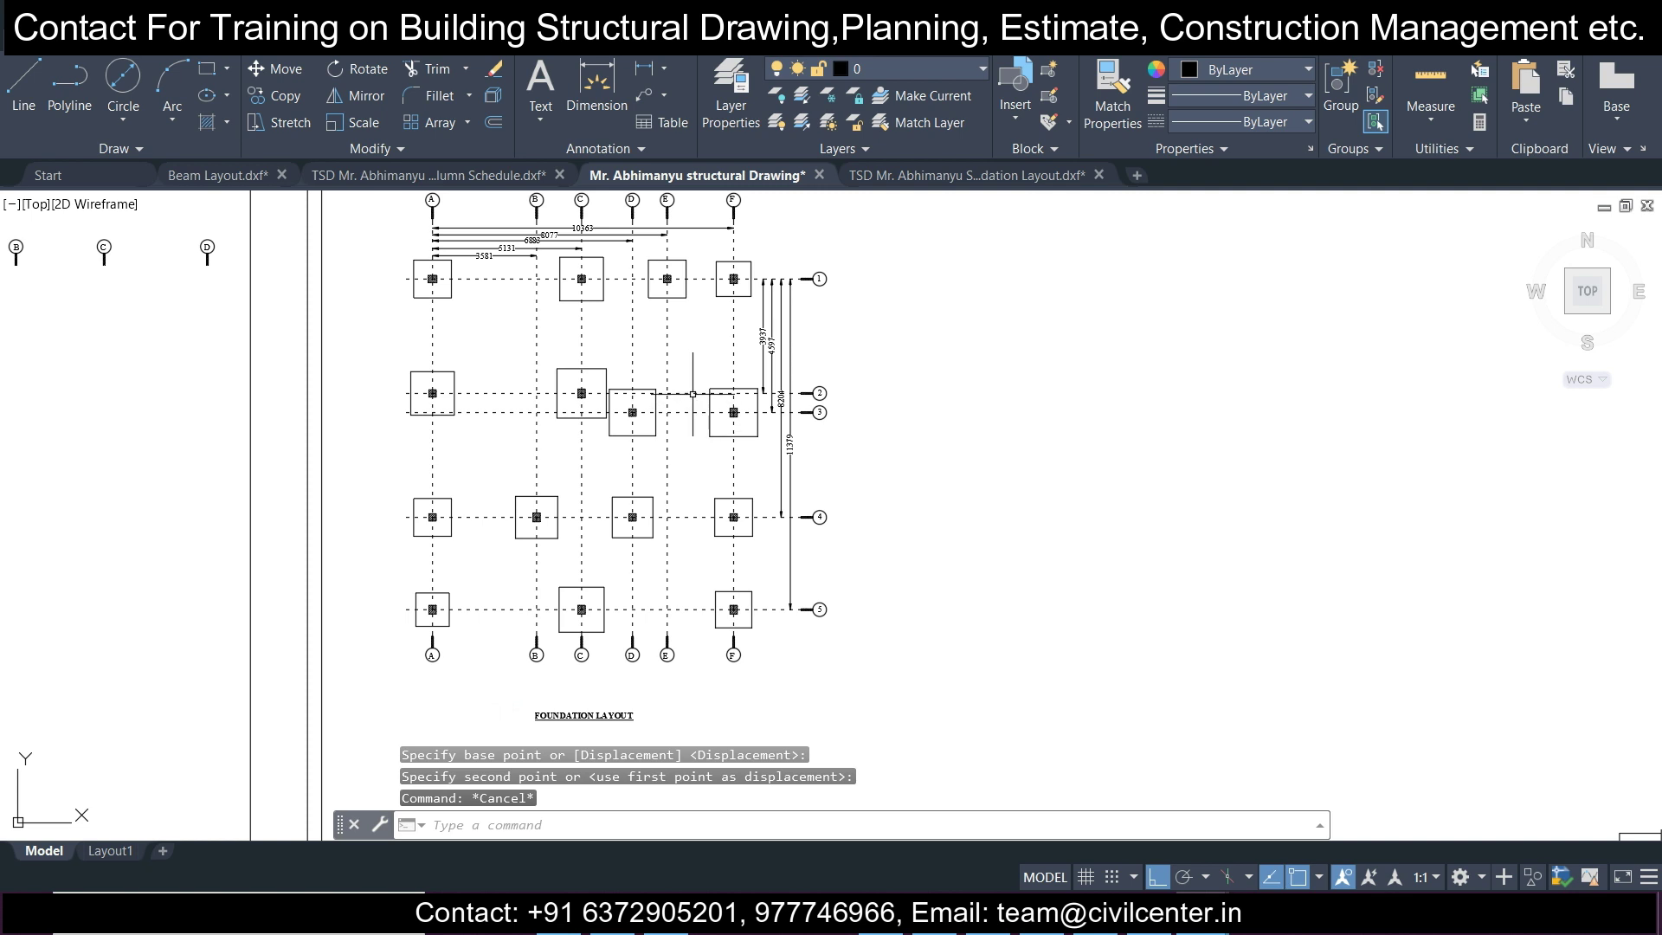
pyautogui.click(692, 393)
pyautogui.scroll(8, 618, 394)
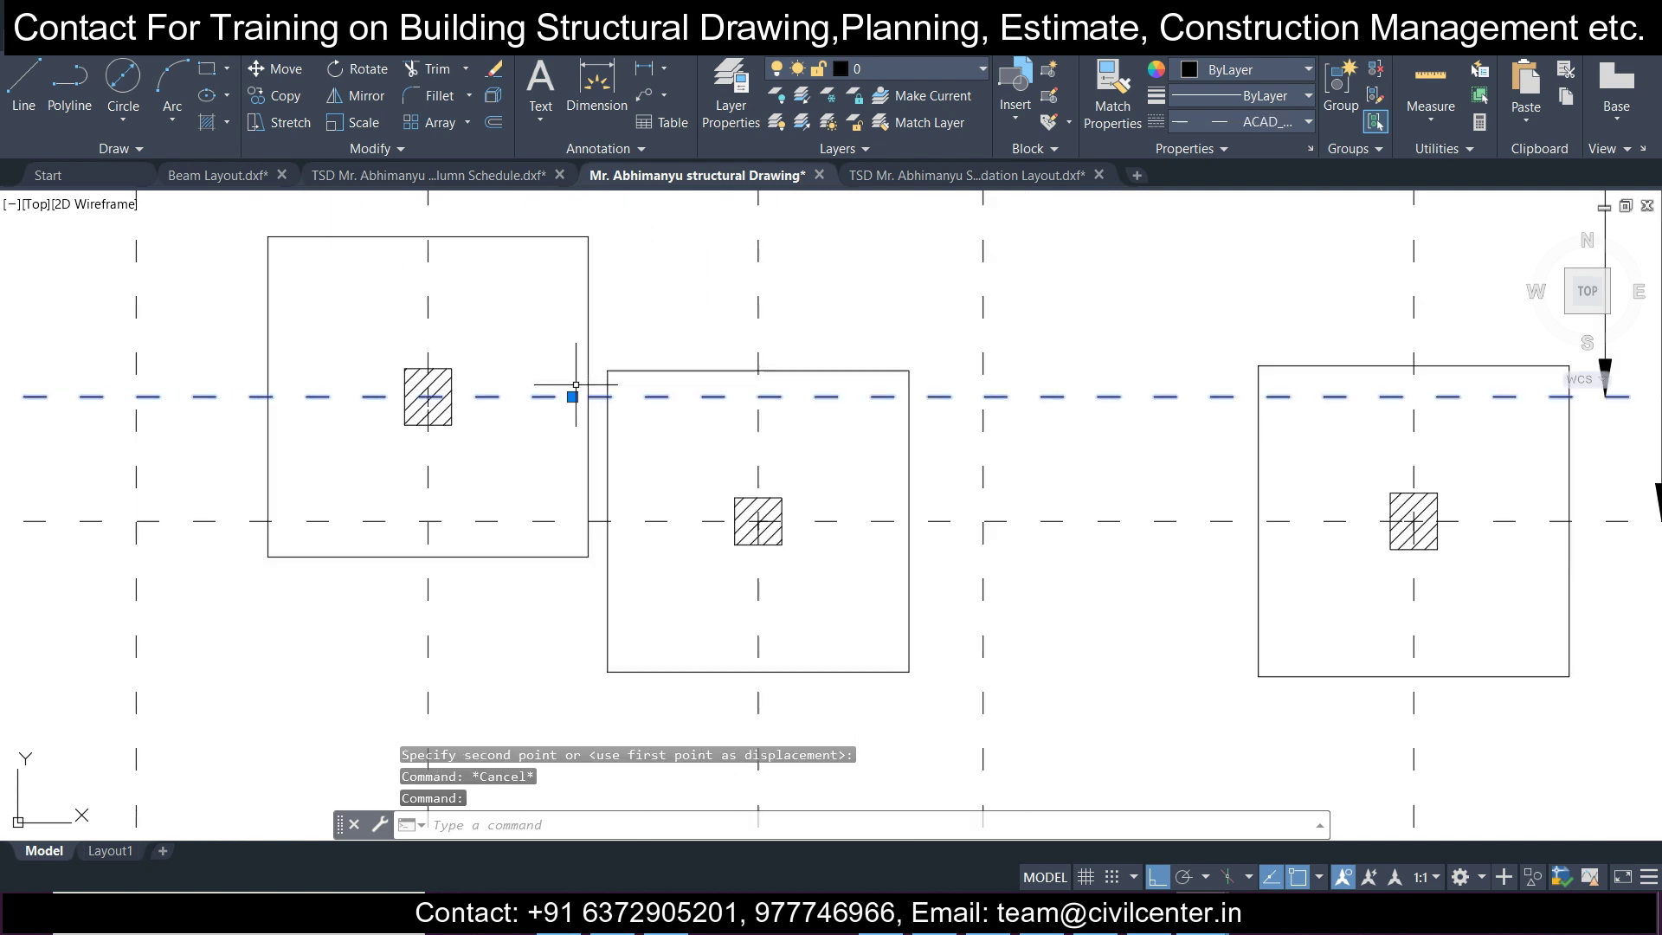
pyautogui.scroll(-9, 575, 387)
pyautogui.press('Escape')
# Mirror grid bubbles 1 to 5 with their stems across a vertical line midway along the plan, keeping the originals.
pyautogui.click(763, 243)
pyautogui.click(917, 684)
pyautogui.scroll(4, 810, 417)
pyautogui.moveTo(810, 417); pyautogui.dragTo(853, 556, button='middle')
pyautogui.scroll(4, 790, 329)
pyautogui.scroll(-4, 791, 330)
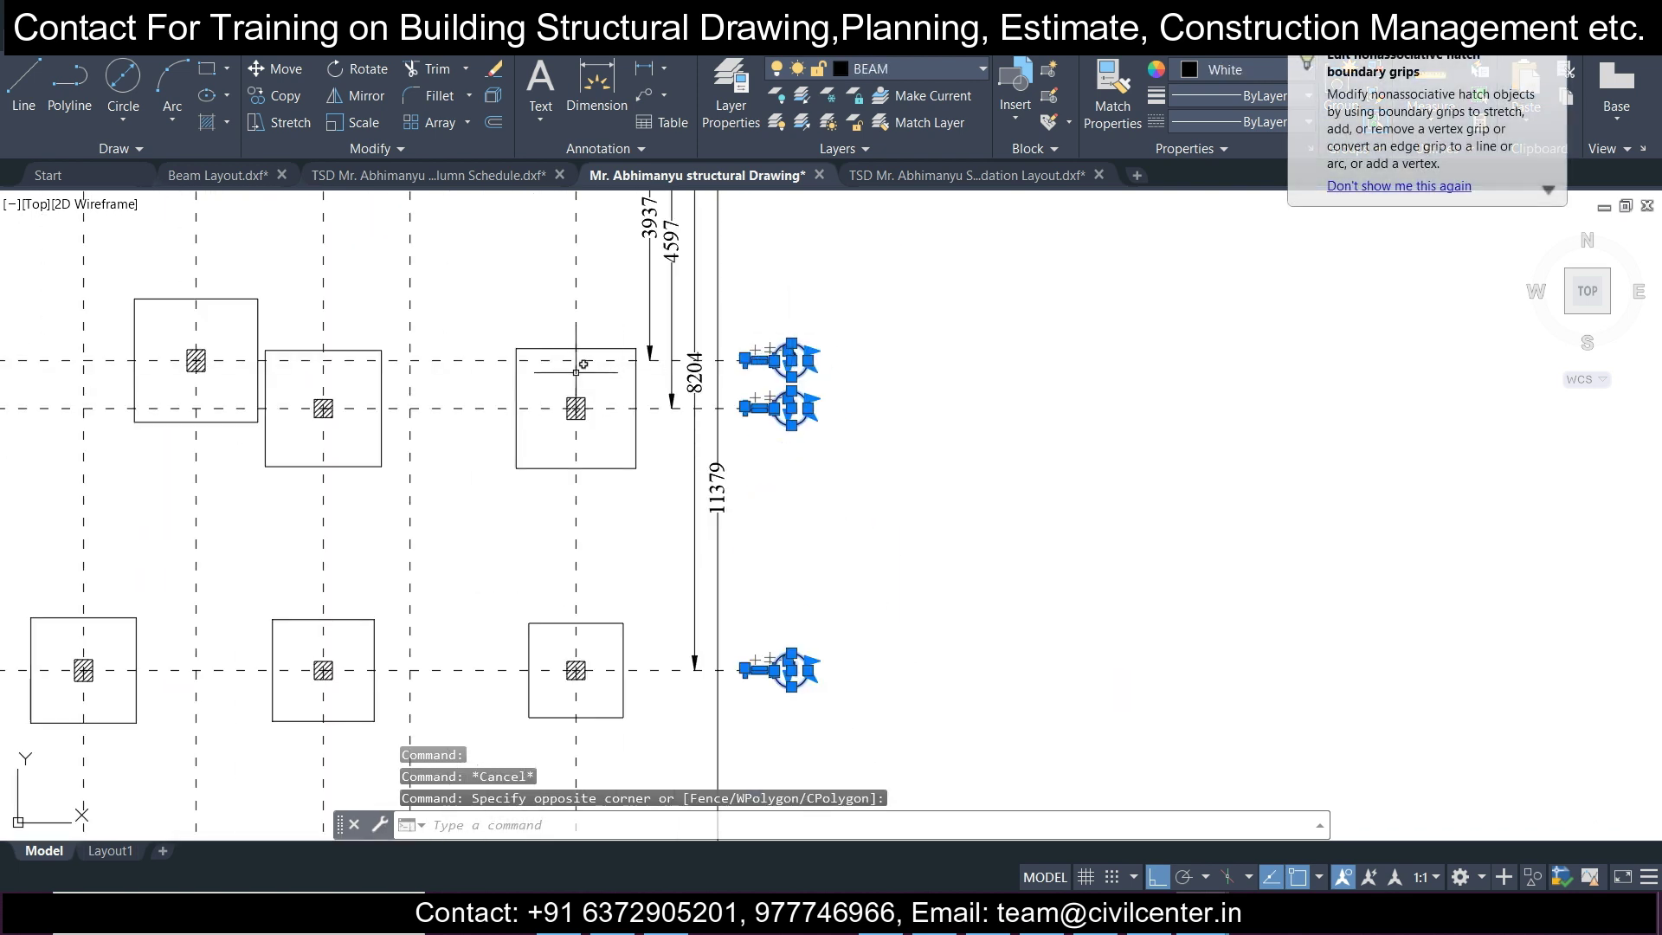
pyautogui.scroll(-2, 576, 373)
pyautogui.click(336, 97)
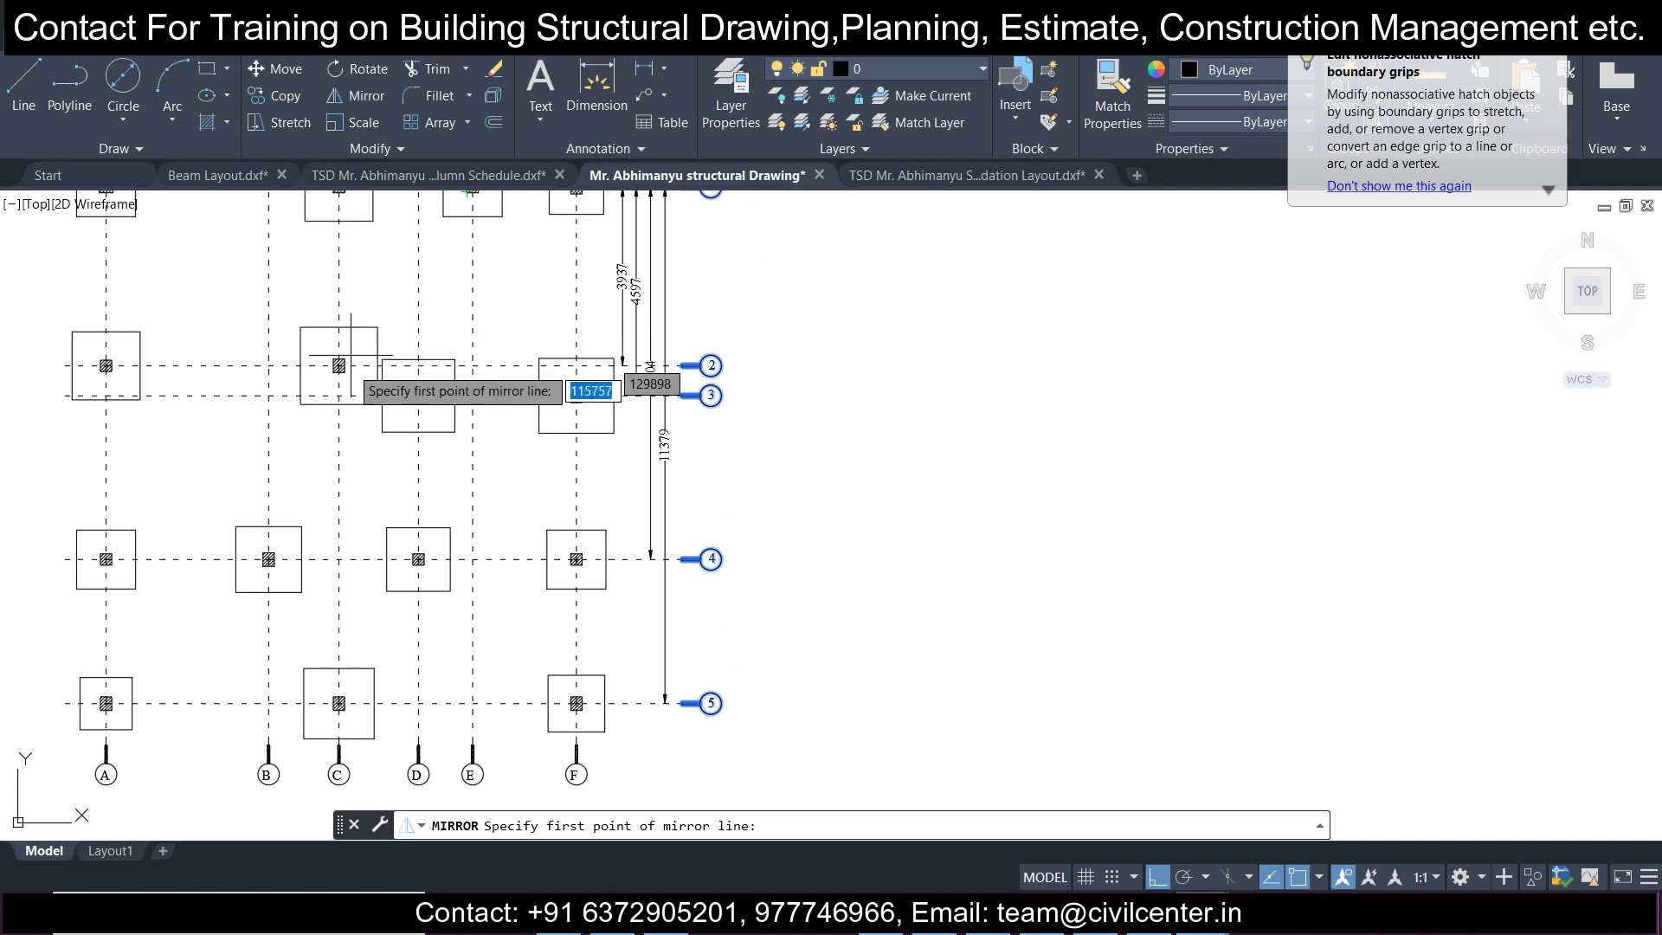
pyautogui.scroll(4, 362, 396)
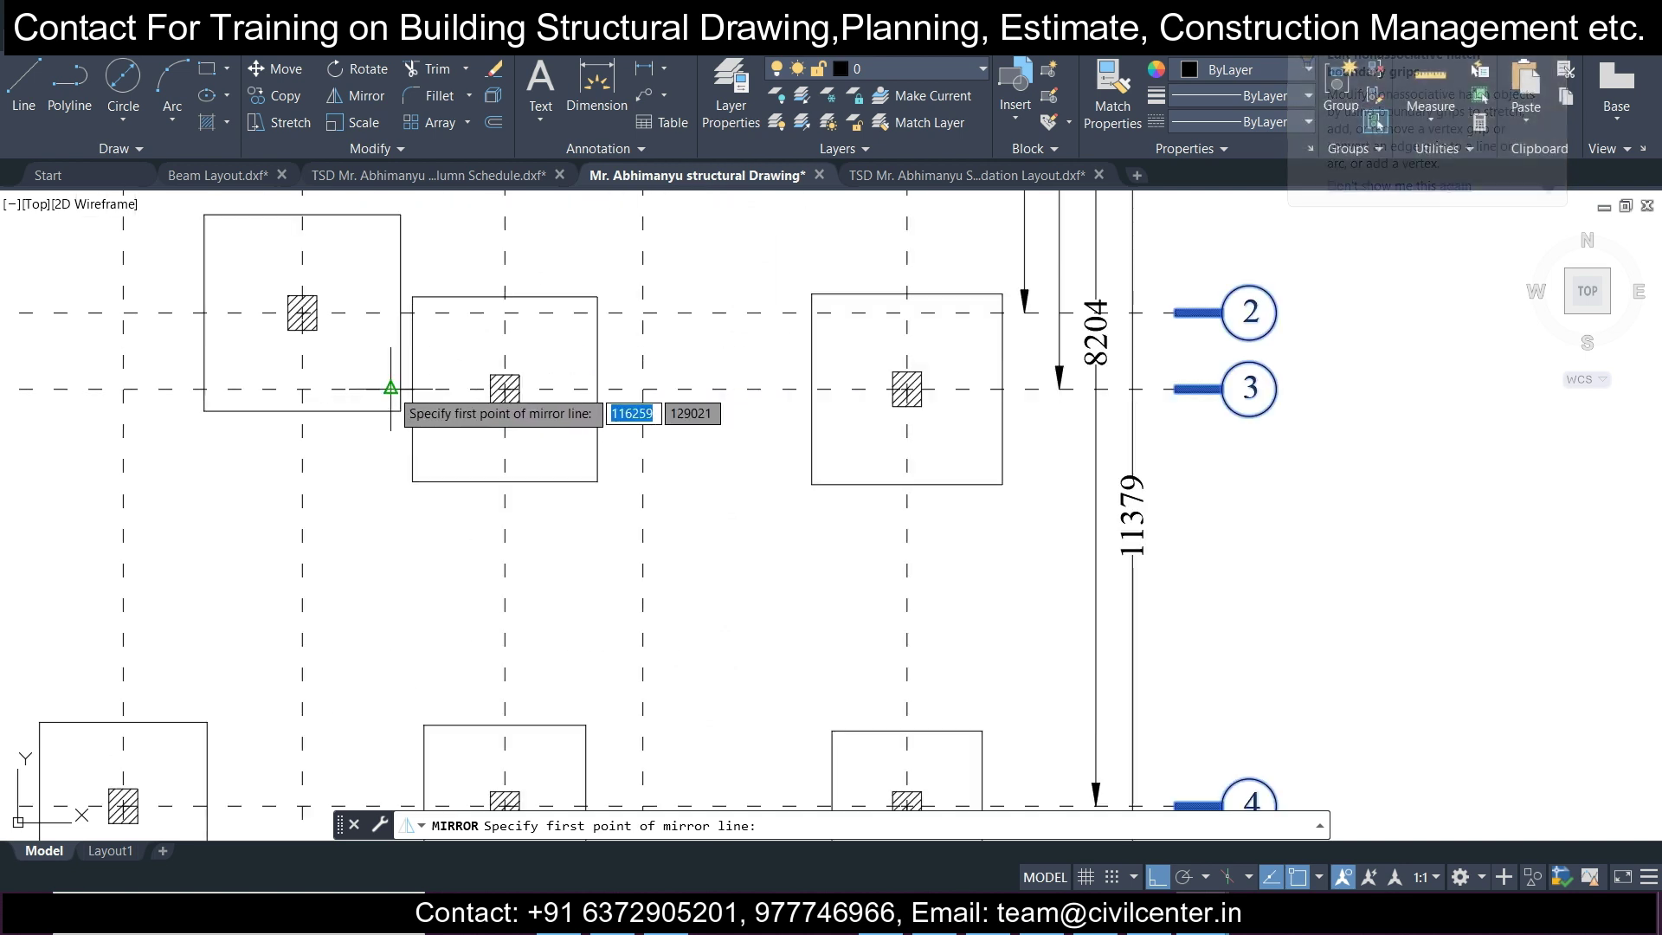
pyautogui.click(391, 388)
pyautogui.click(372, 547)
pyautogui.click(436, 613)
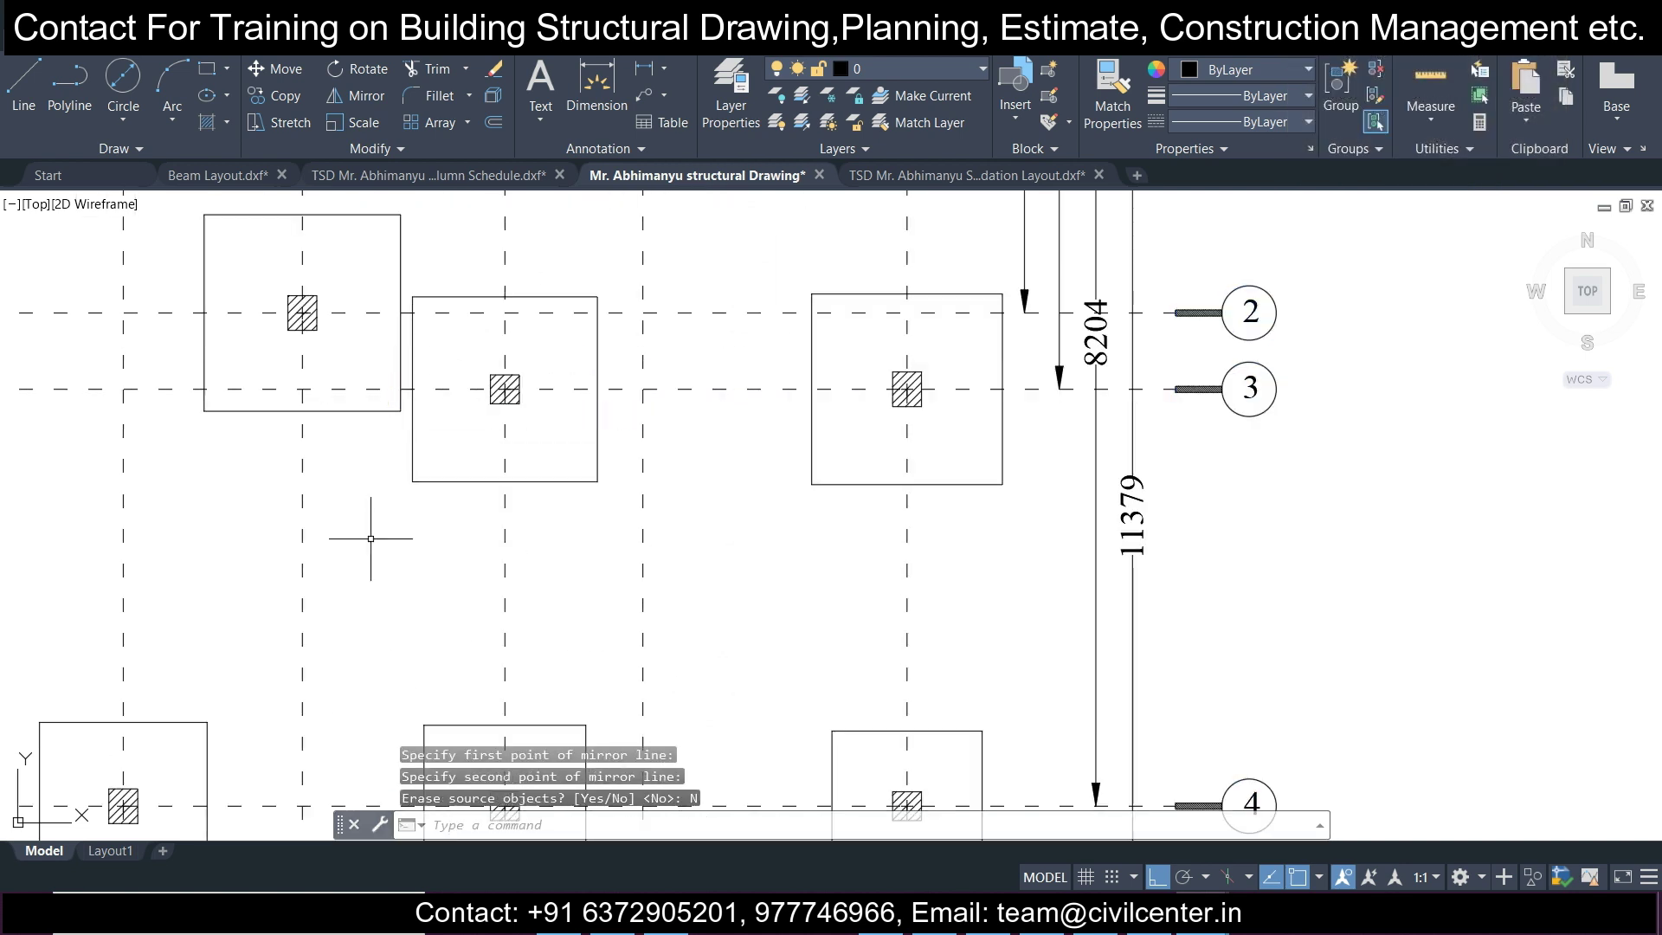
# Copy the F1 mark from the Schedule of Footing table to just below the footing at grids A and 1.
pyautogui.scroll(-3, 371, 549)
pyautogui.scroll(3, 178, 364)
pyautogui.moveTo(306, 250); pyautogui.dragTo(321, 309, button='middle')
pyautogui.scroll(1, 321, 309)
pyautogui.scroll(-3, 322, 309)
pyautogui.scroll(-2, 410, 363)
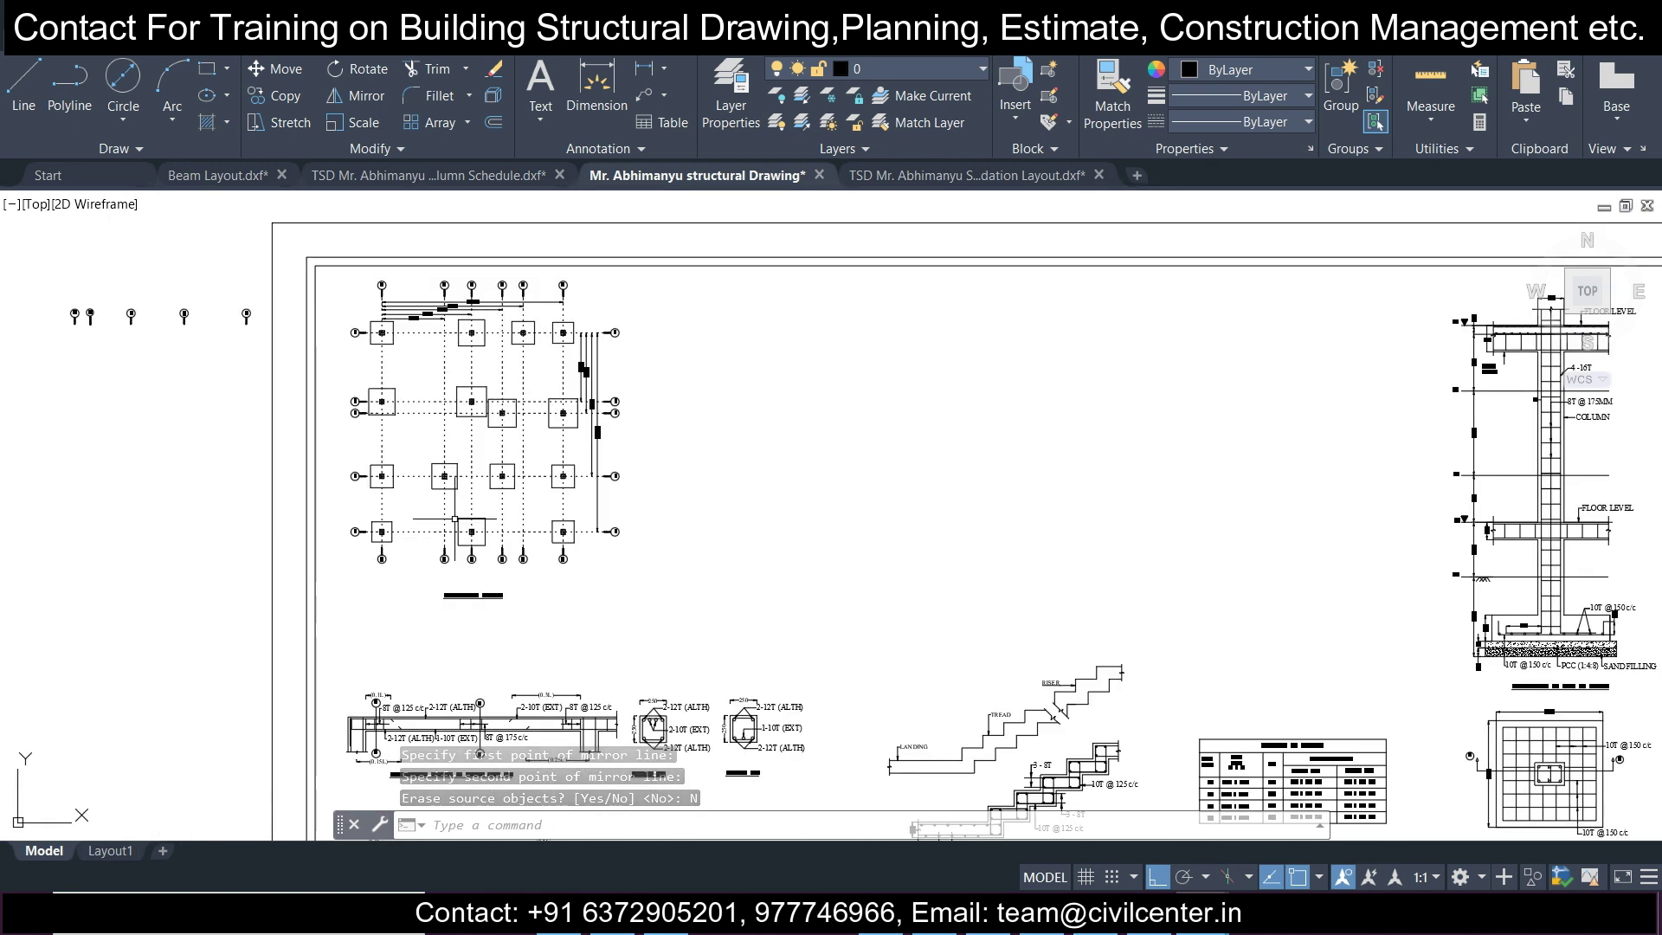
pyautogui.scroll(5, 1309, 787)
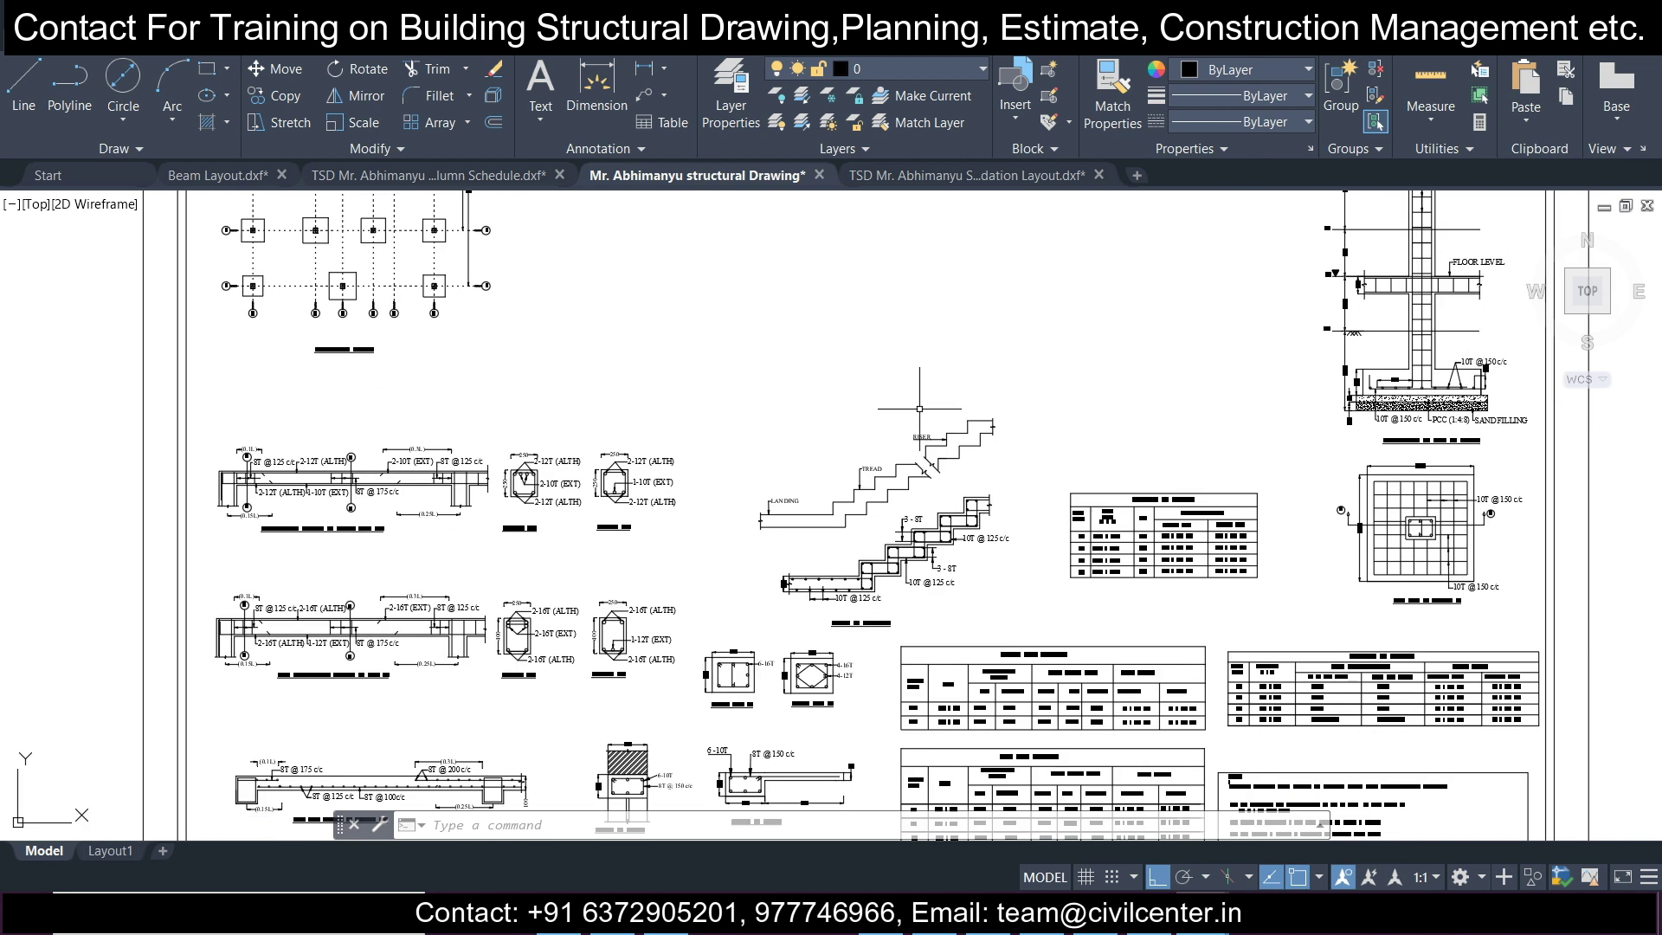
pyautogui.click(762, 497)
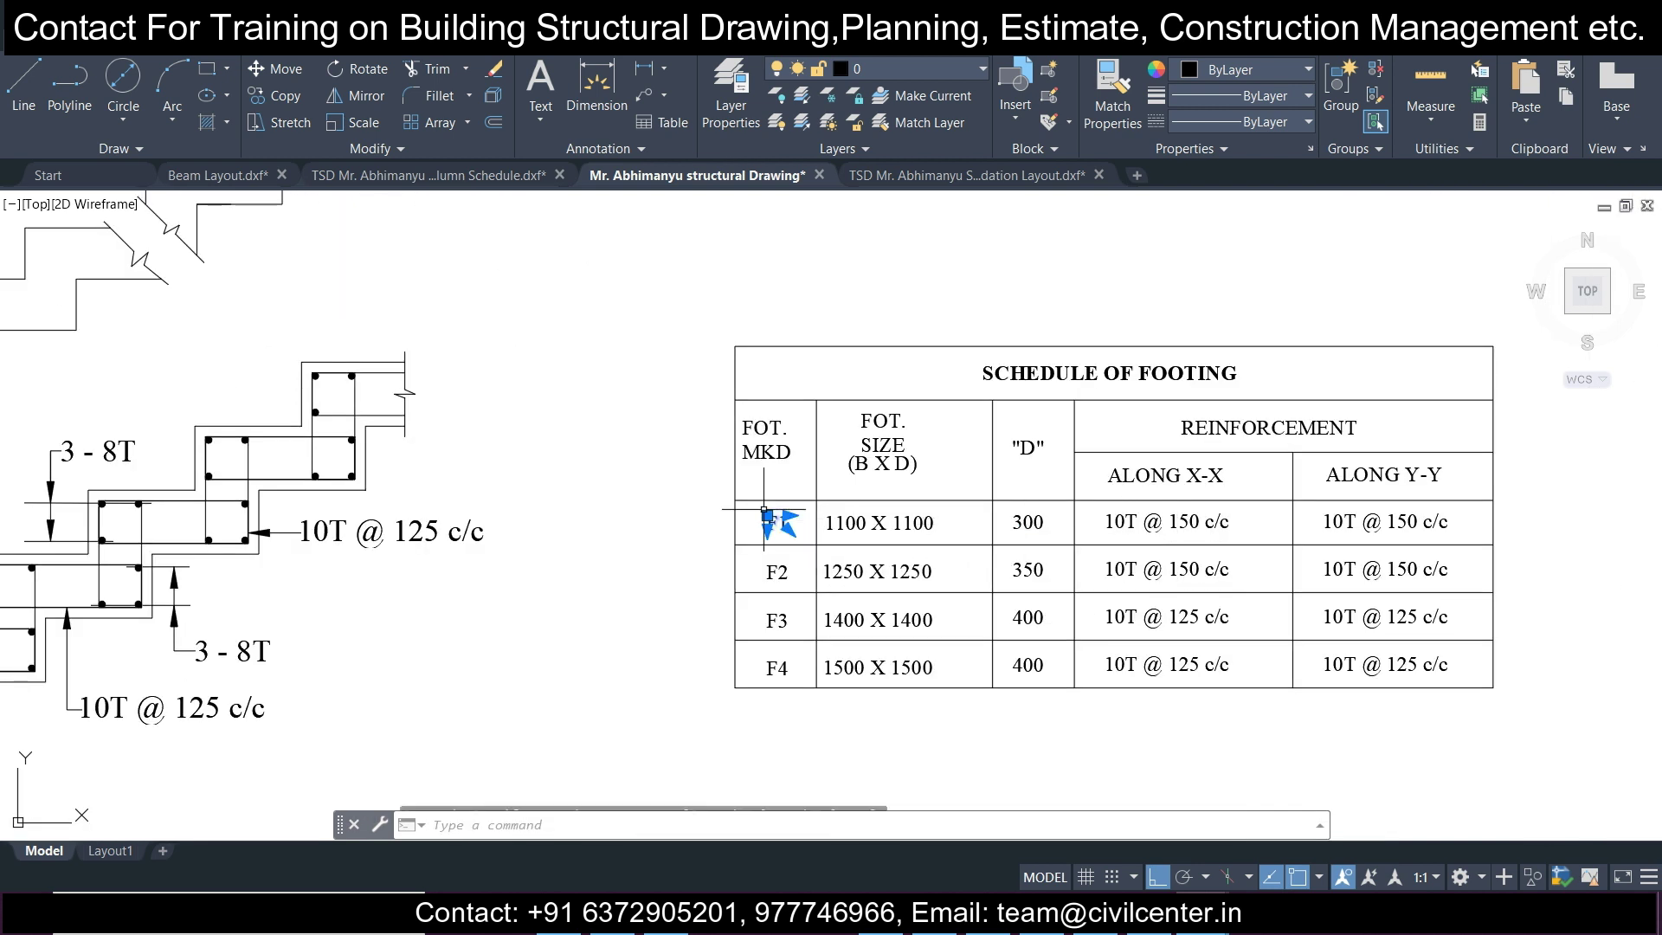
pyautogui.click(285, 97)
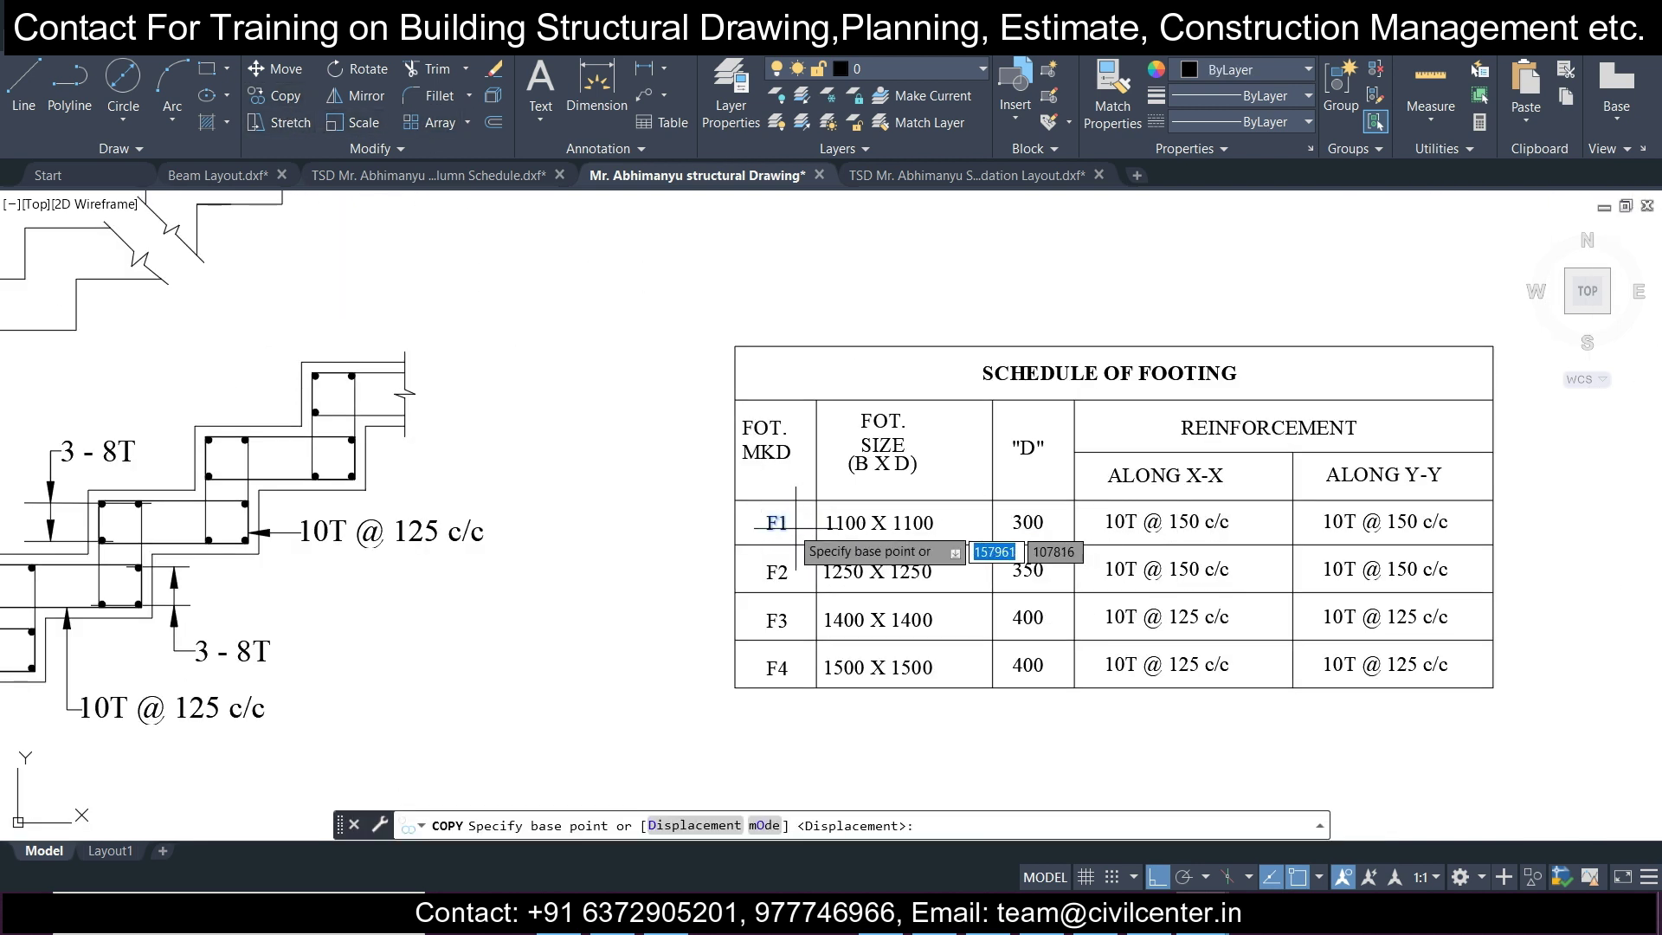
pyautogui.click(766, 518)
pyautogui.scroll(-3, 682, 292)
pyautogui.moveTo(682, 292); pyautogui.dragTo(1066, 734, button='middle')
pyautogui.moveTo(740, 503); pyautogui.dragTo(1127, 618, button='middle')
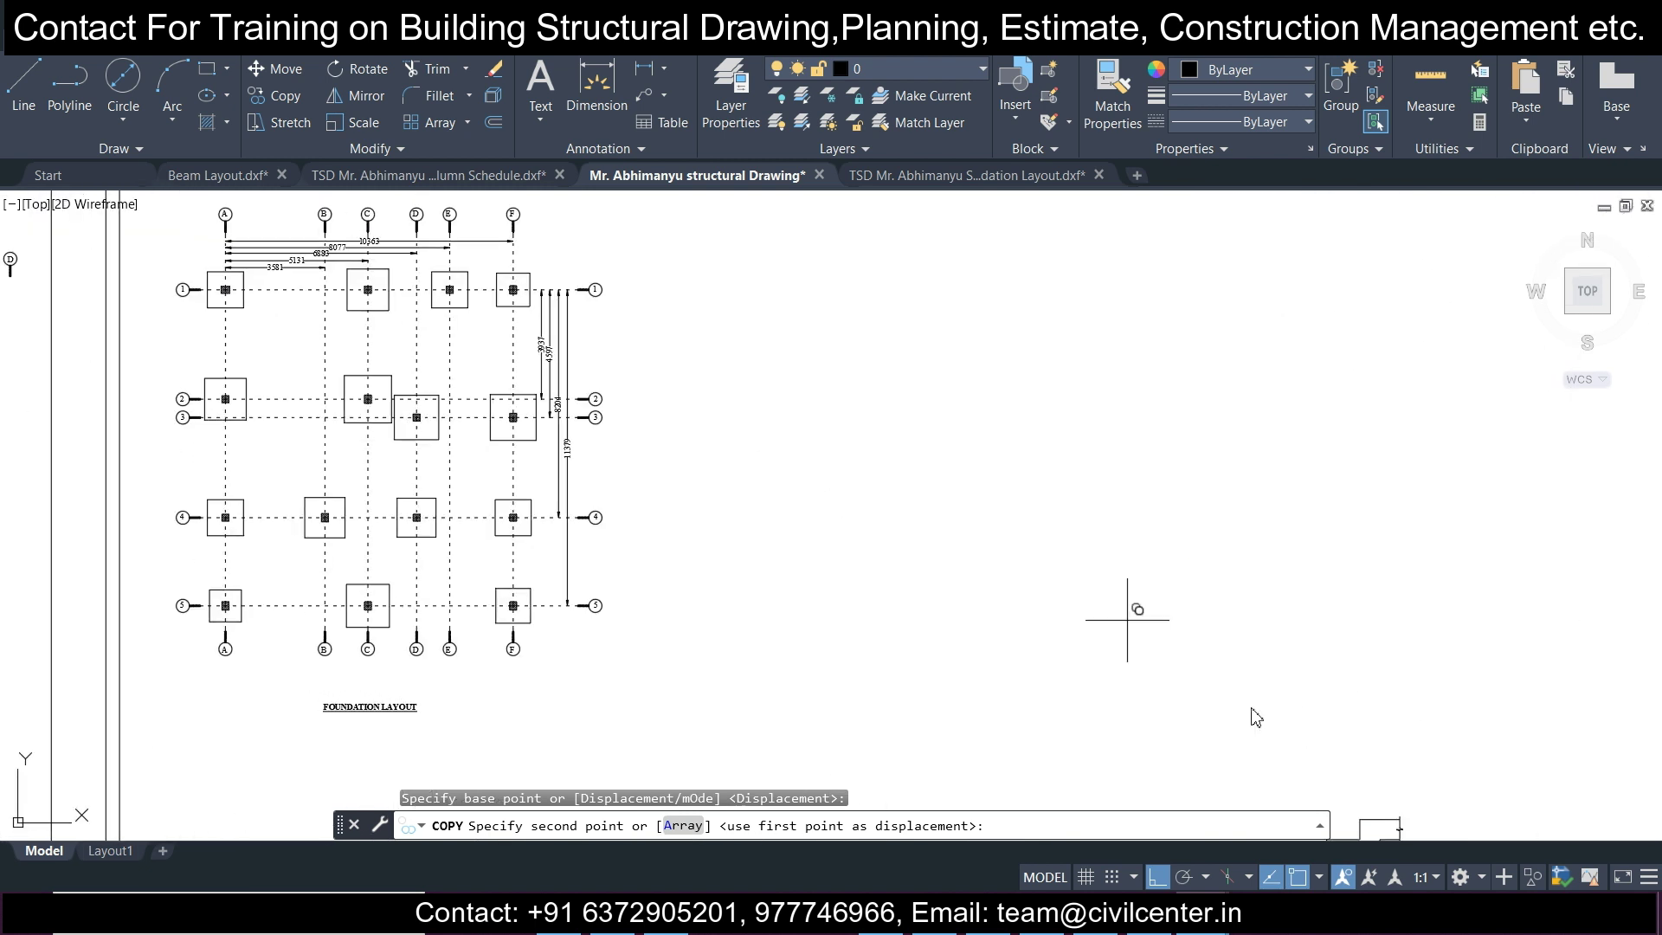
pyautogui.scroll(5, 245, 317)
pyautogui.click(245, 317)
pyautogui.press('Escape')
# Examine the footing and column schedules and the footings in the foundation plan.
pyautogui.scroll(-5, 245, 318)
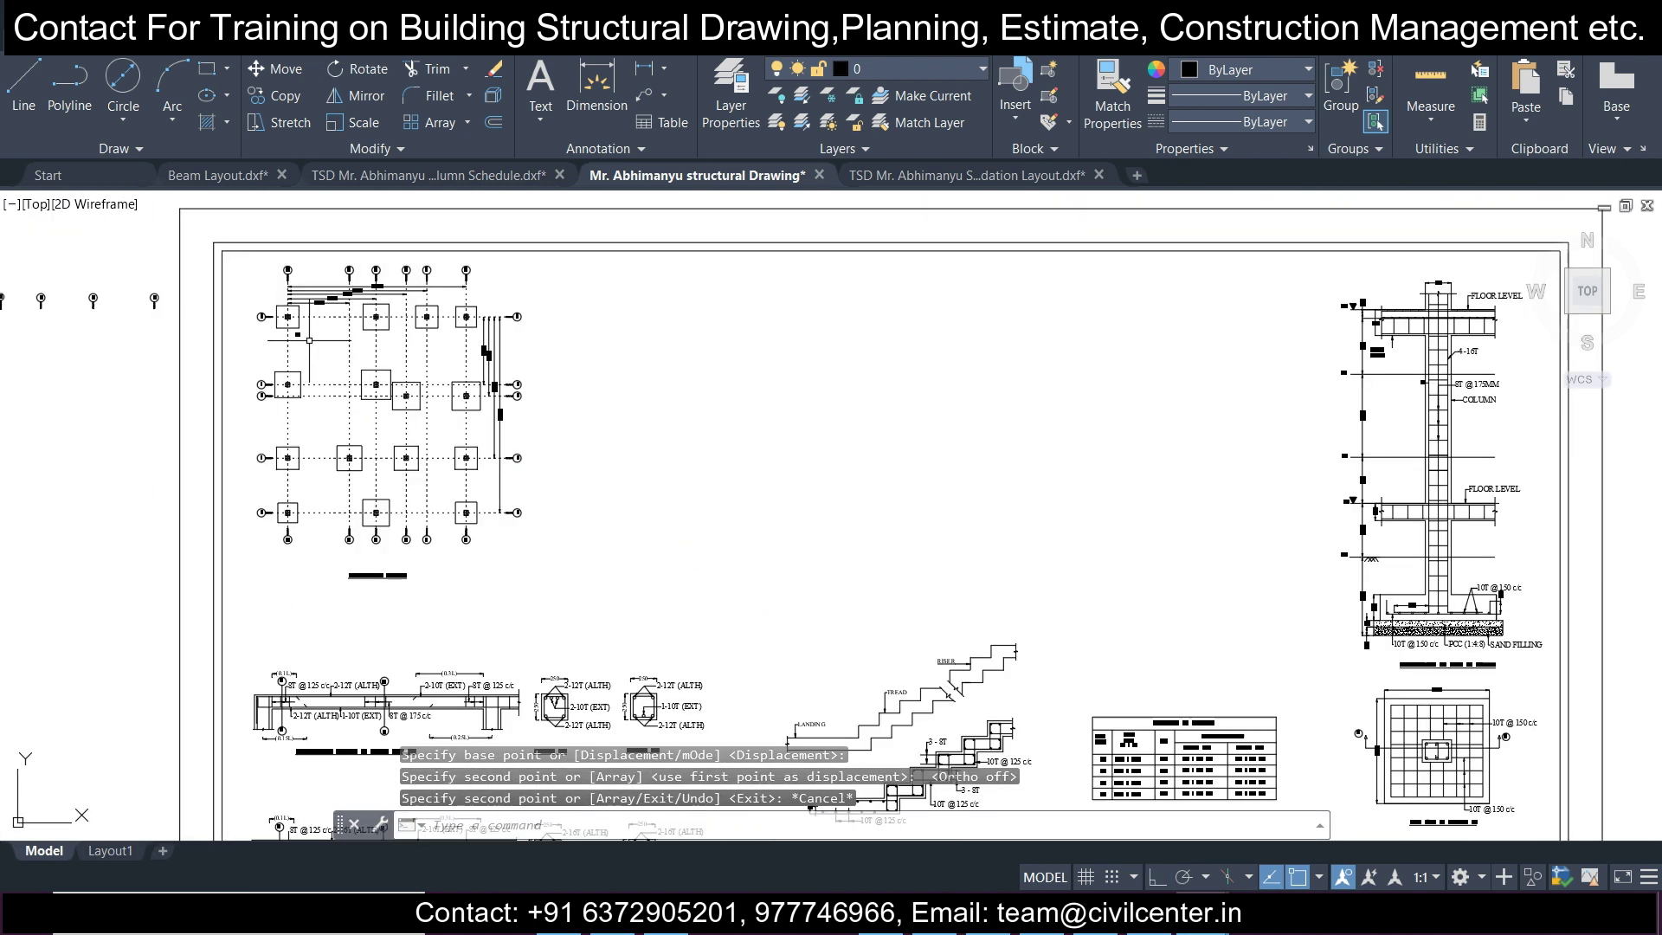
pyautogui.scroll(4, 1097, 654)
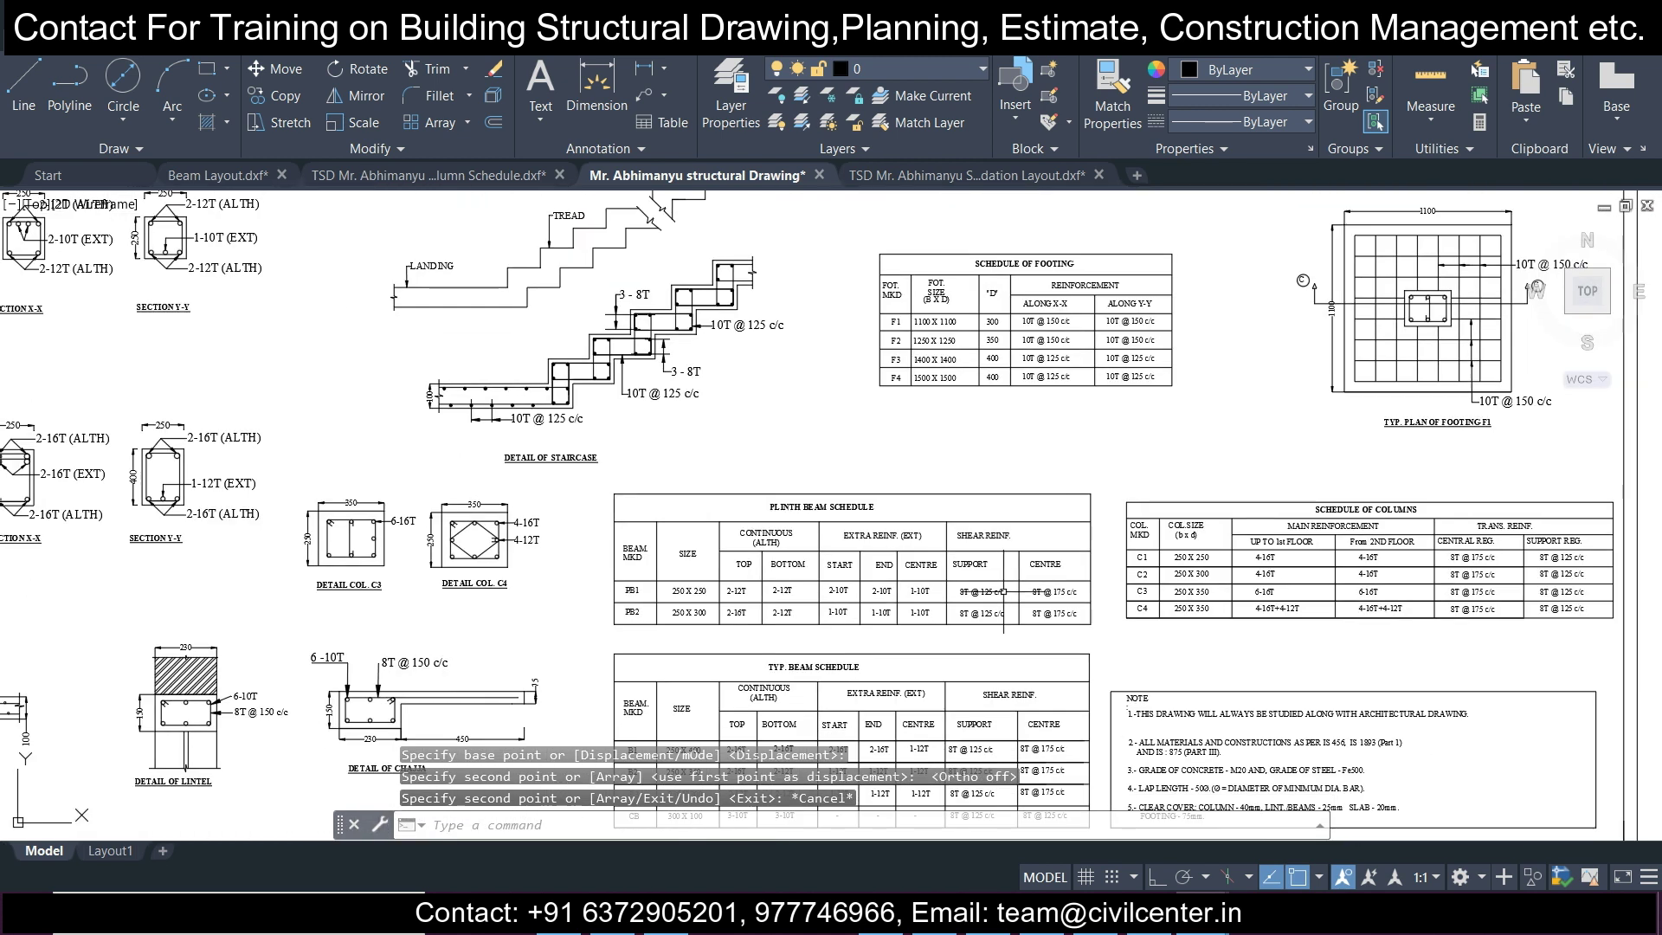
pyautogui.scroll(-4, 1154, 577)
pyautogui.scroll(4, 1155, 578)
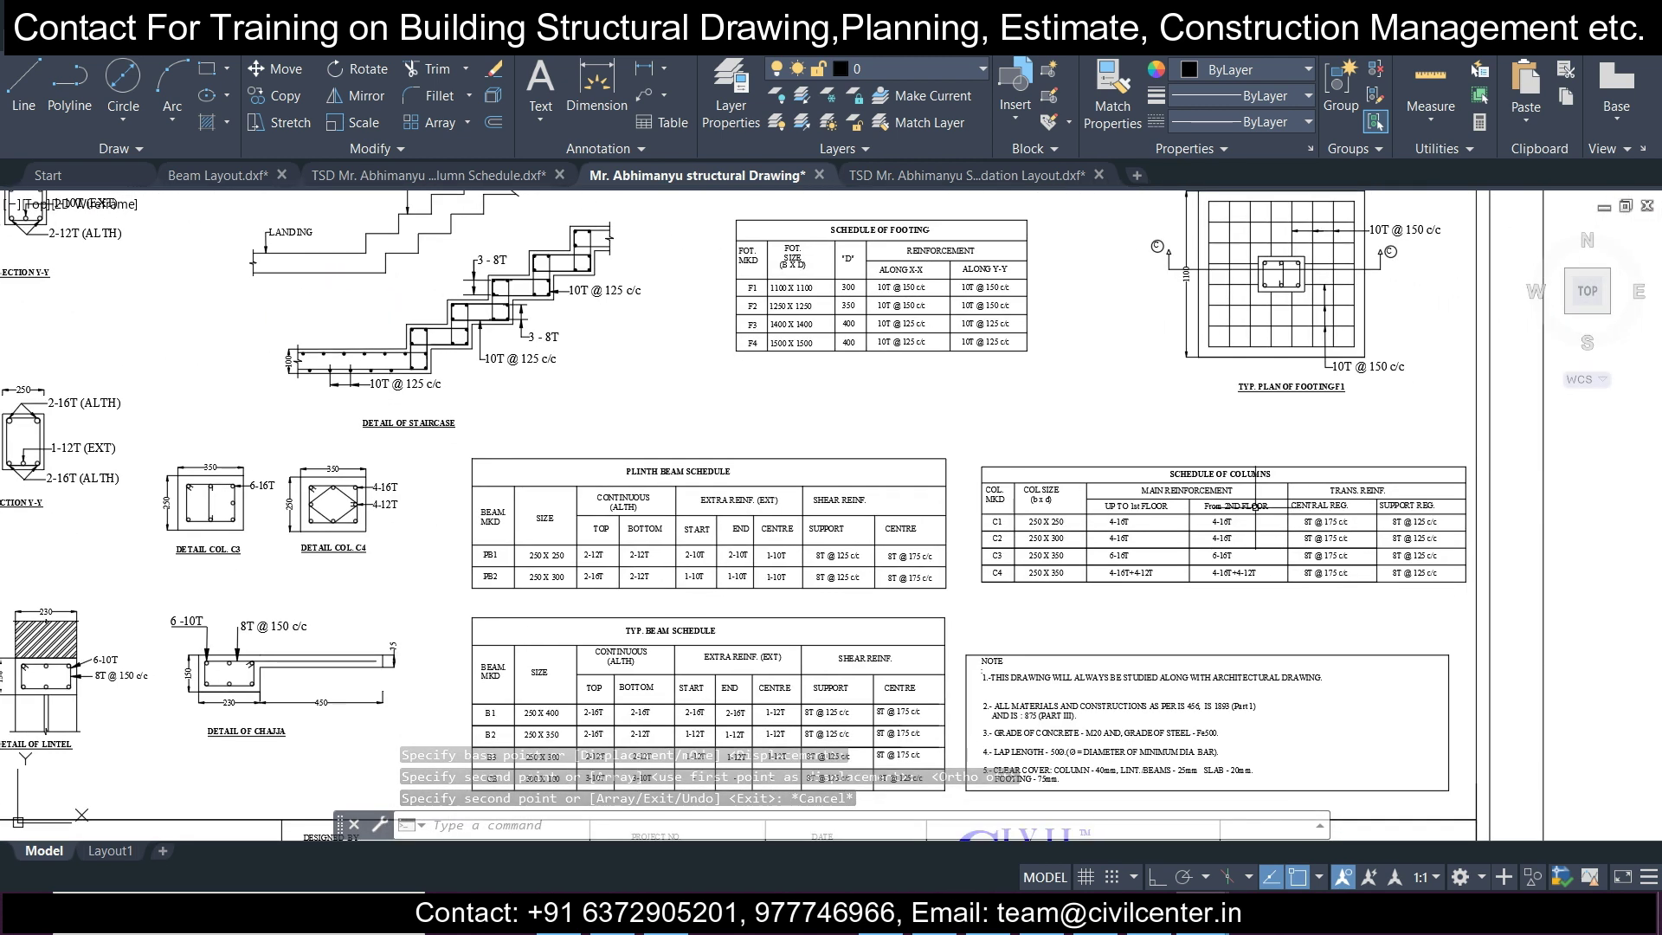
pyautogui.scroll(-4, 1155, 578)
pyautogui.scroll(5, 661, 430)
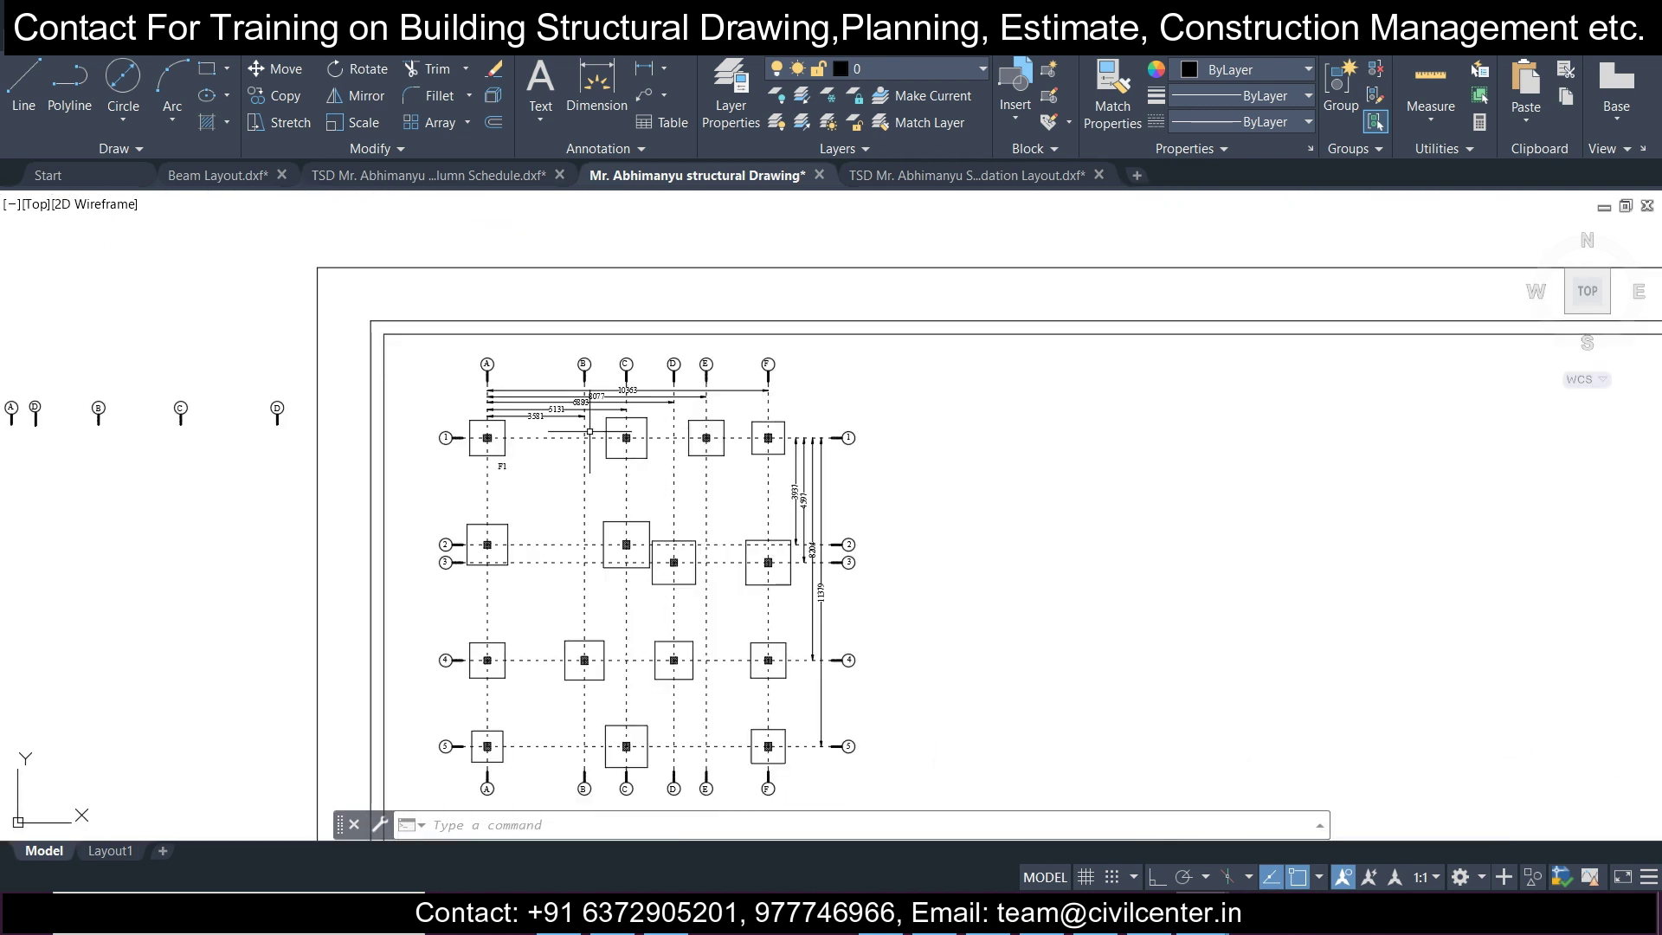
pyautogui.moveTo(590, 464); pyautogui.dragTo(605, 373, button='middle')
pyautogui.scroll(3, 586, 362)
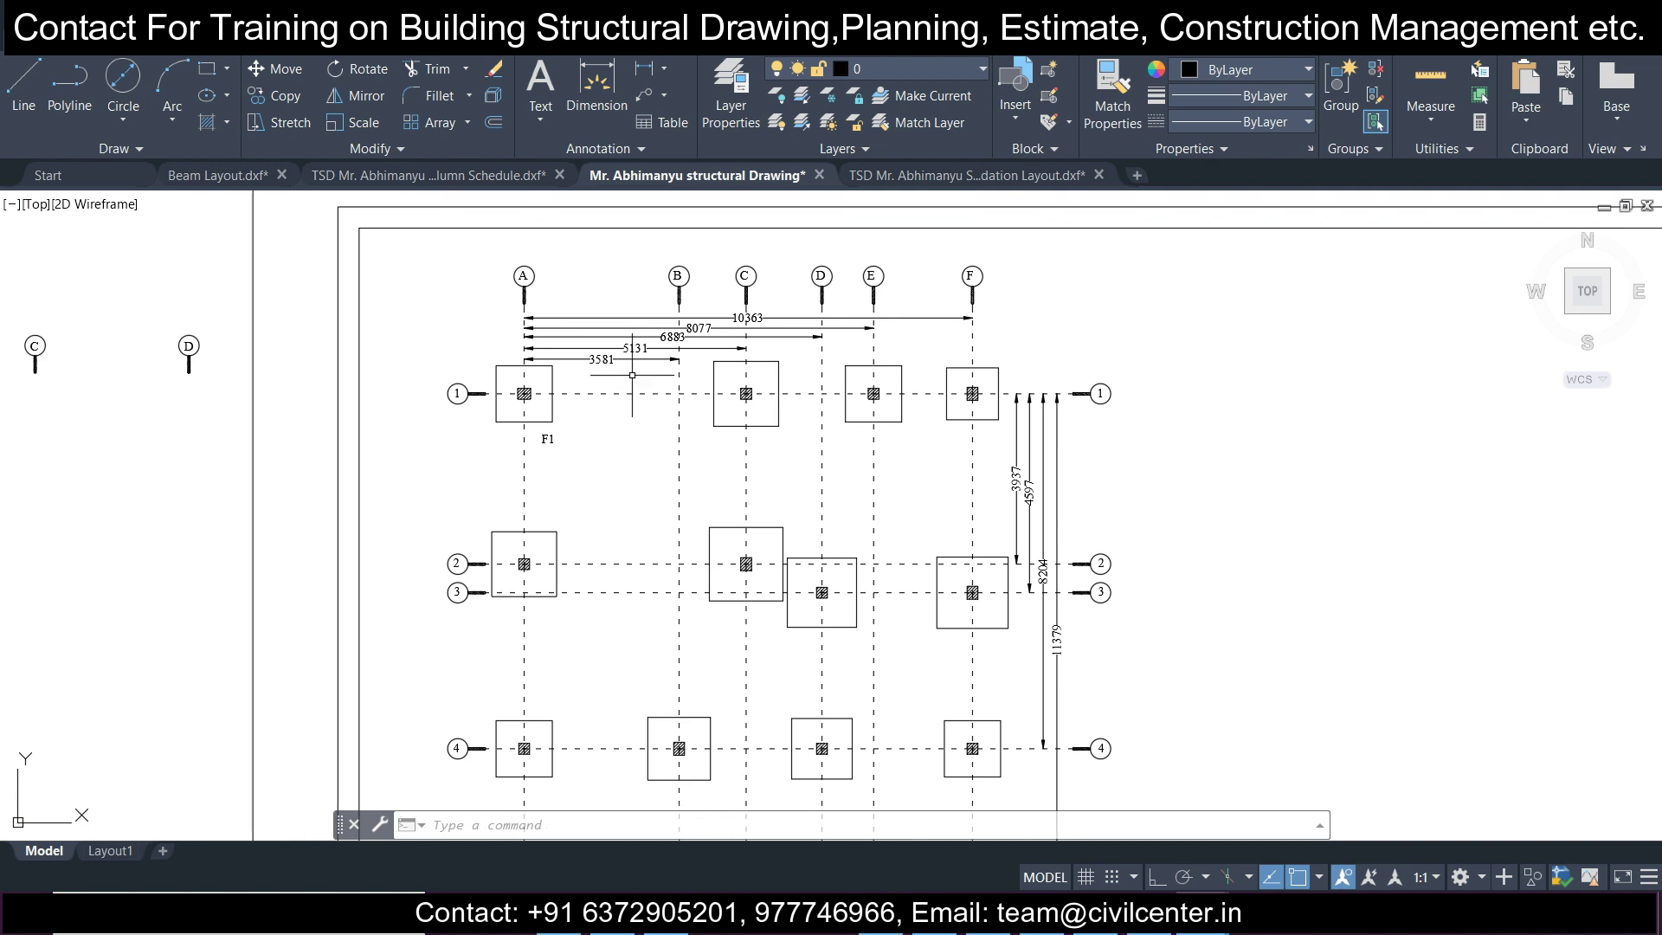
pyautogui.moveTo(632, 375); pyautogui.dragTo(643, 444, button='middle')
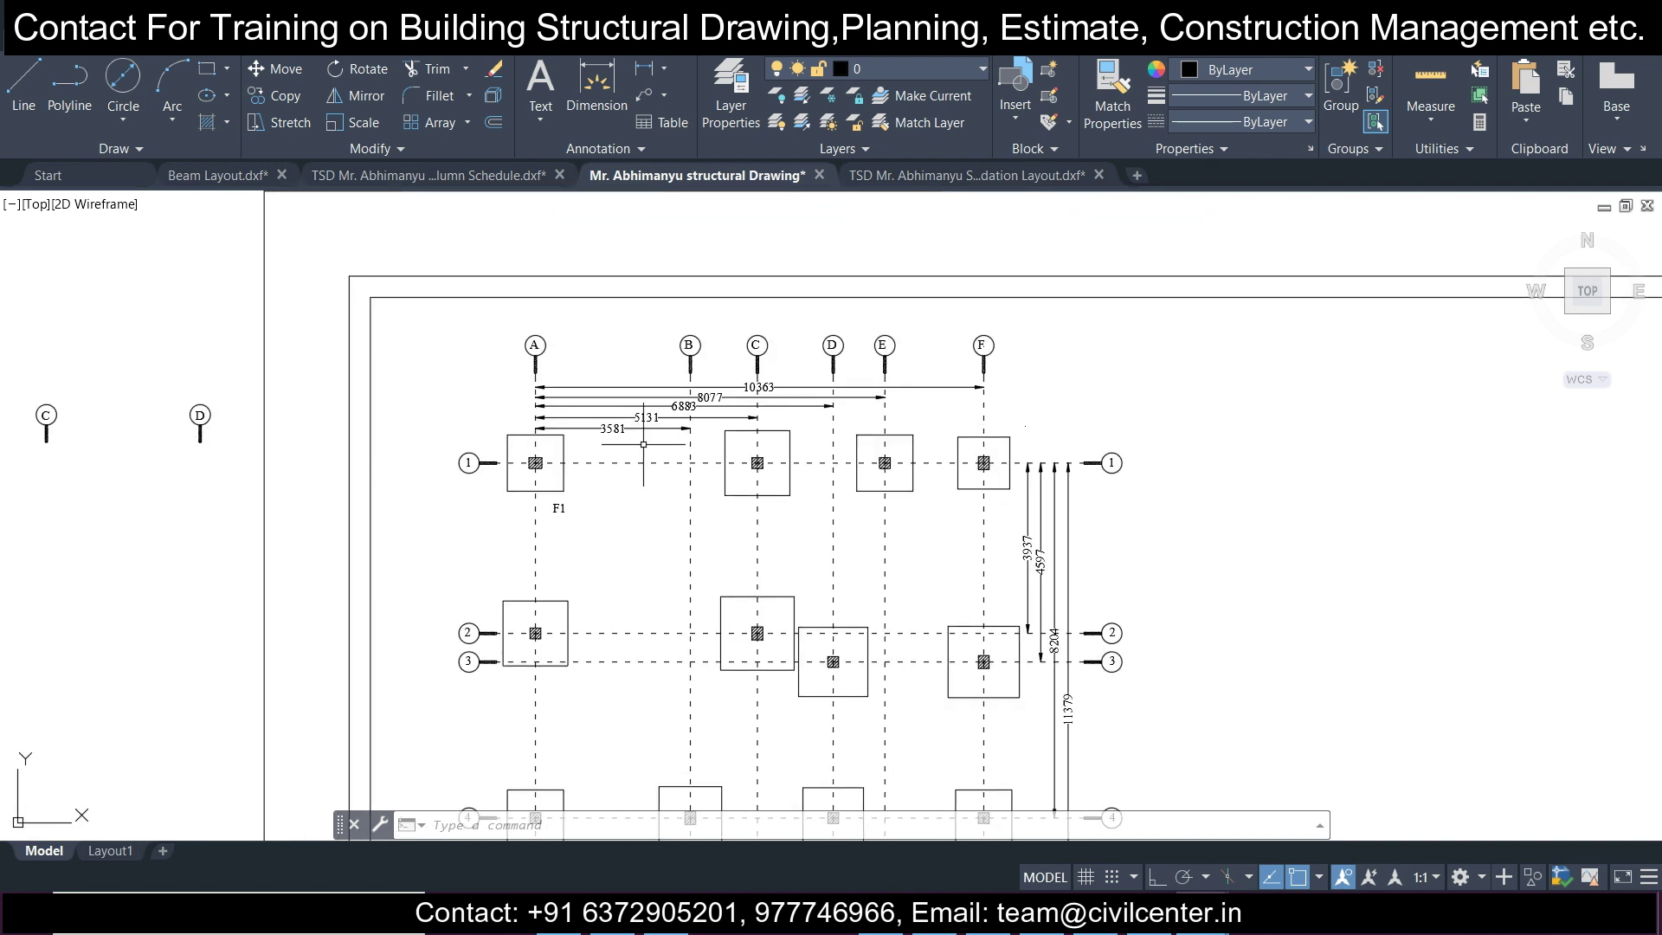